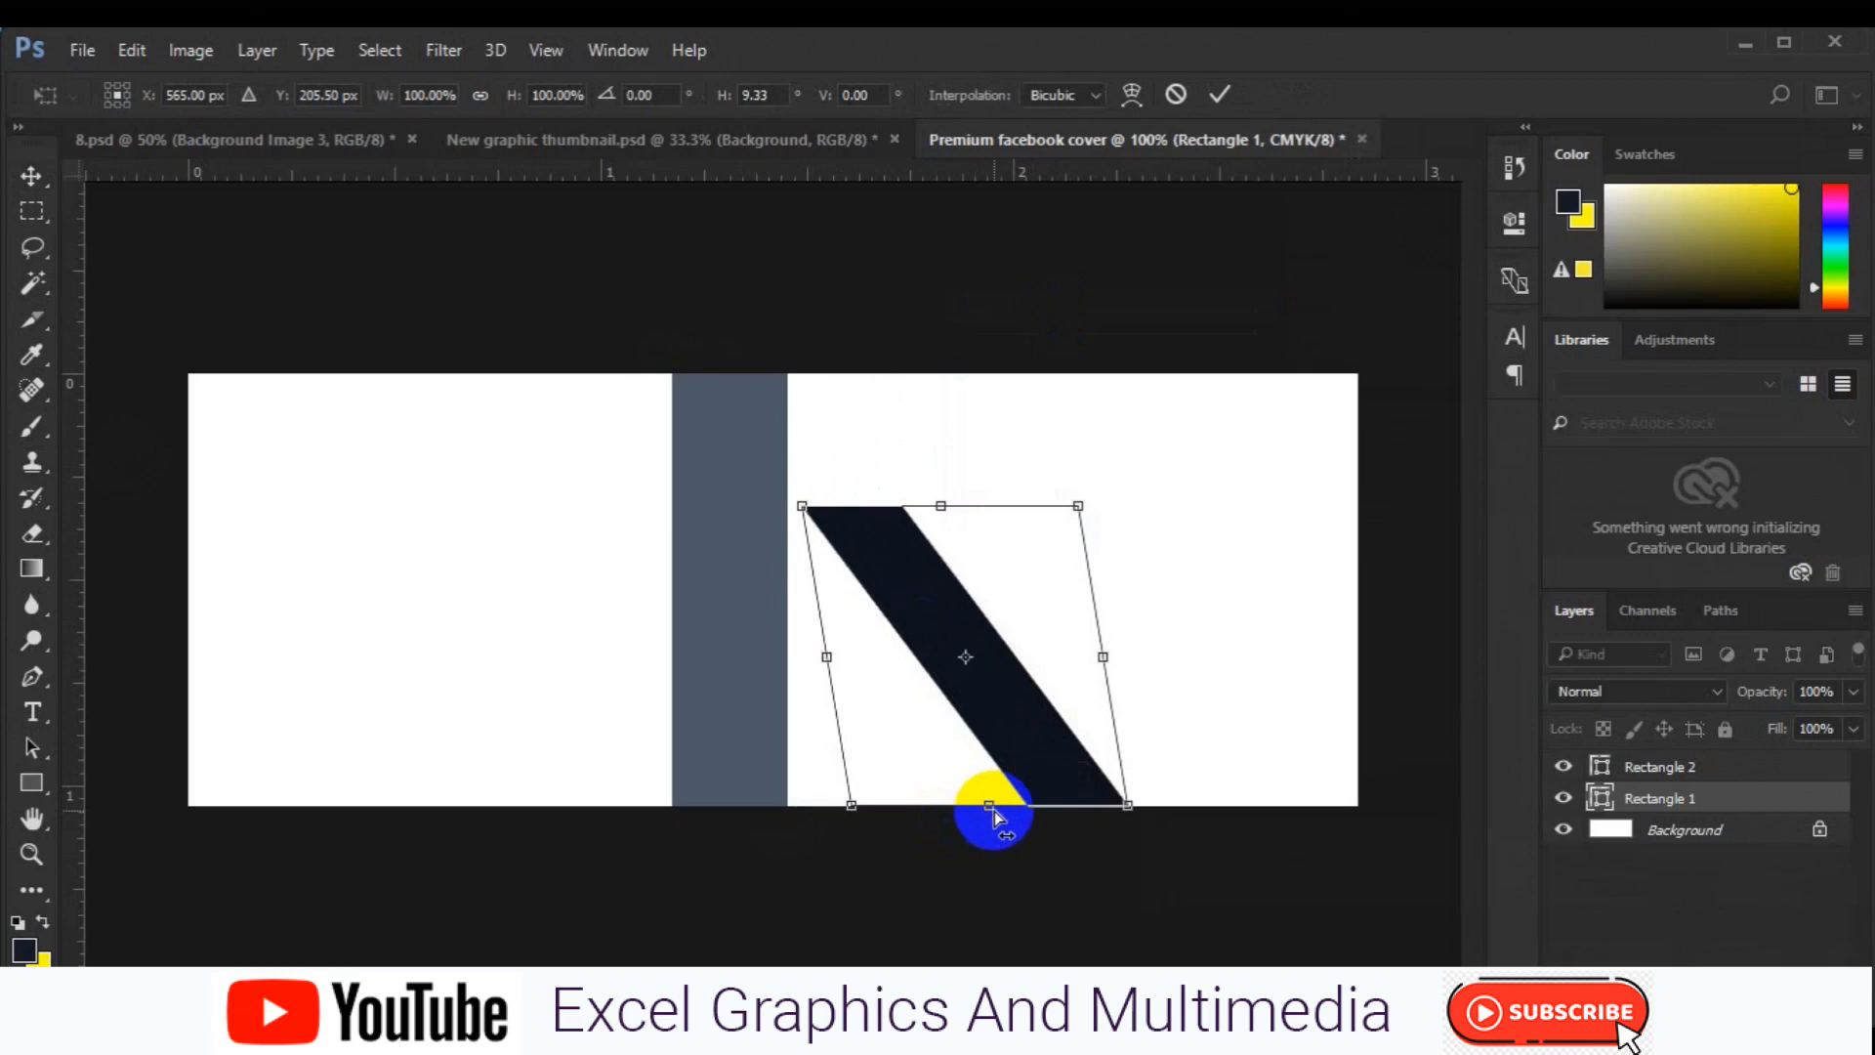
# - Apply the skew to the dark bar and nudge it down 2 px
pyautogui.press('Return')
pyautogui.press('Down')
pyautogui.press('Down')
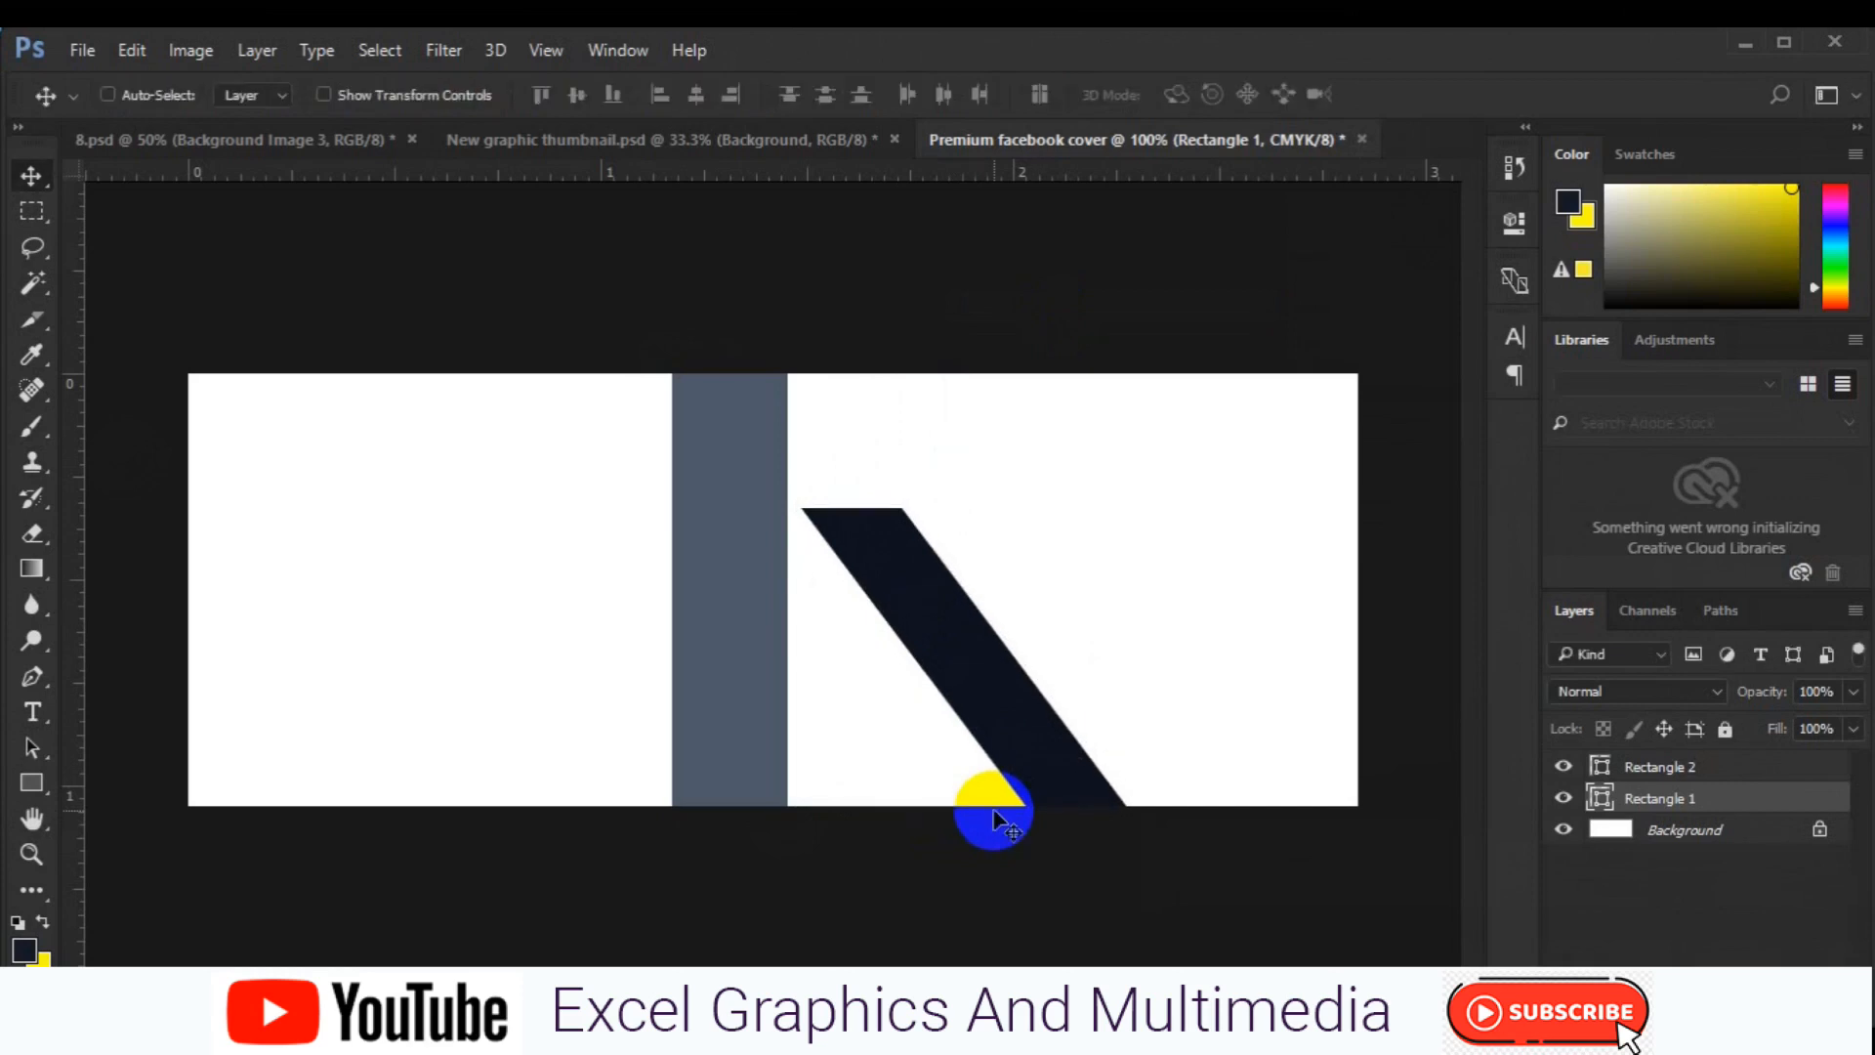
# - Duplicate the dark bar, flip the copy vertically and join it to the original's upper end to form a left-pointing chevron
pyautogui.hotkey('ctrl', 'j')
pyautogui.hotkey('ctrl', 't')
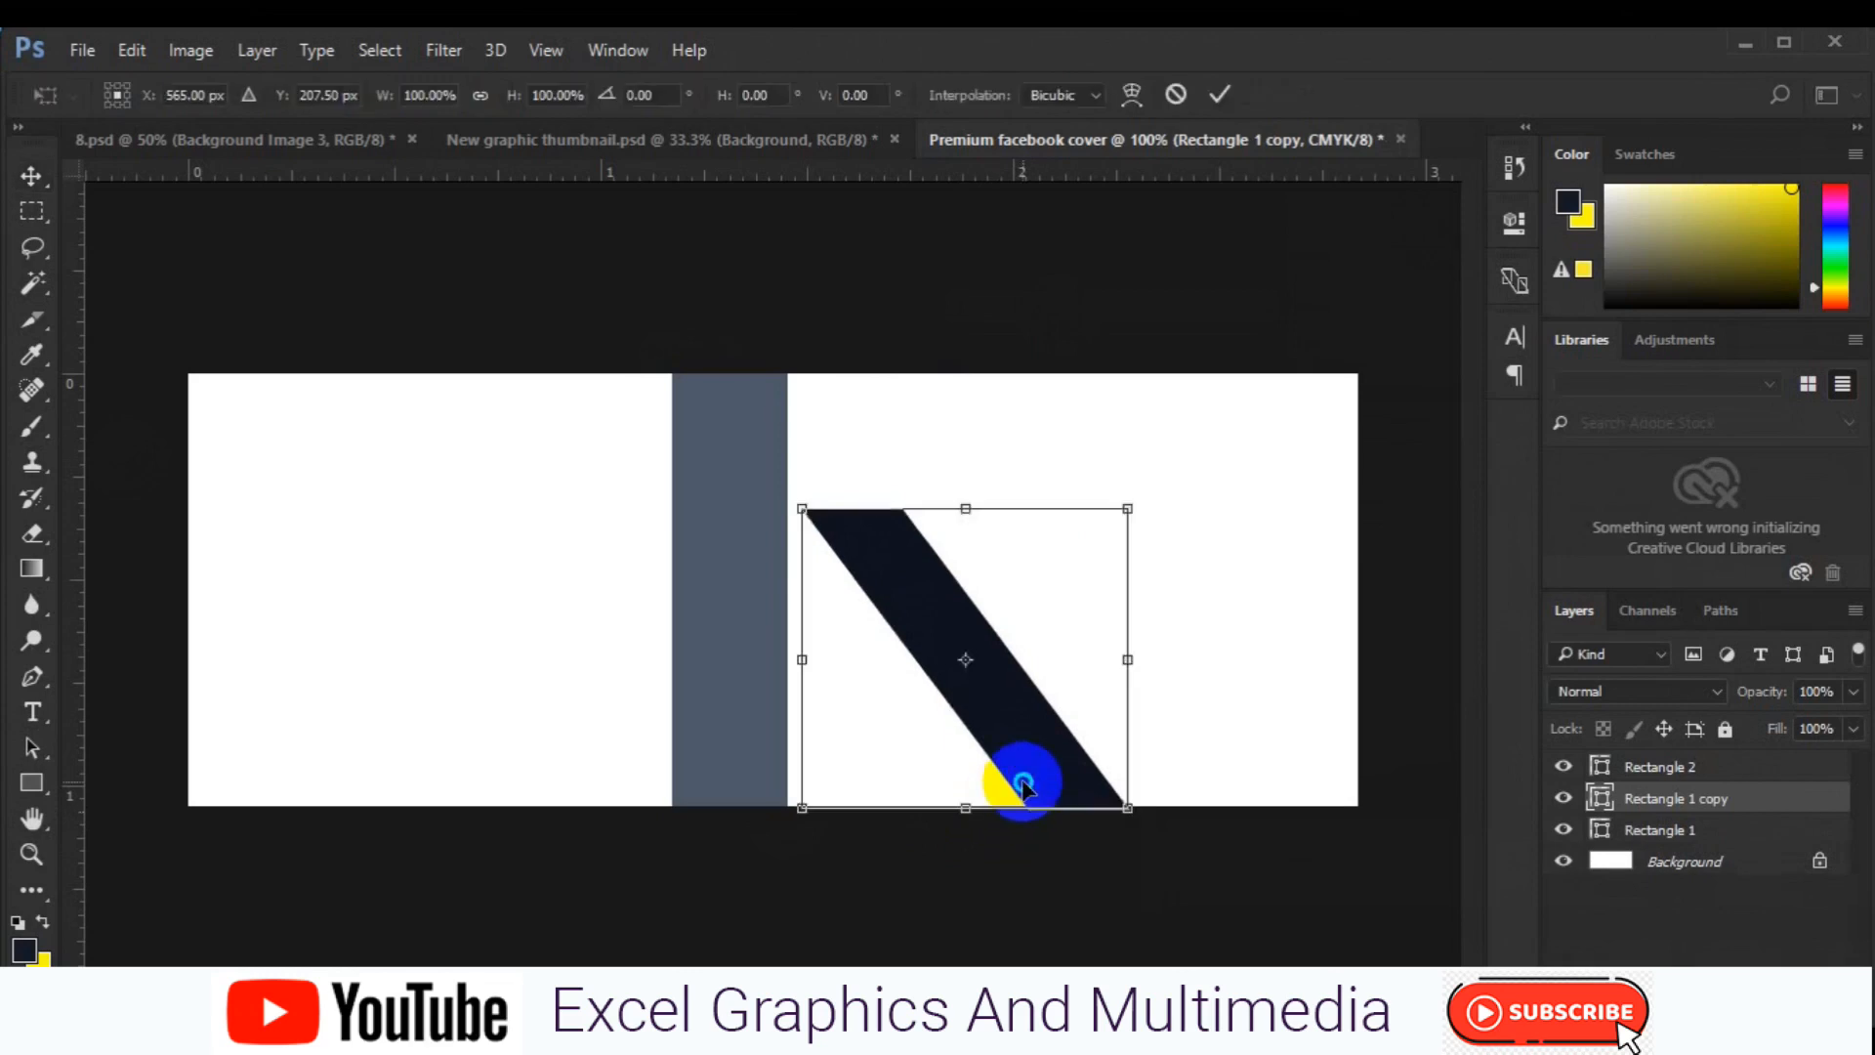
pyautogui.rightClick(1023, 781)
pyautogui.click(1111, 760)
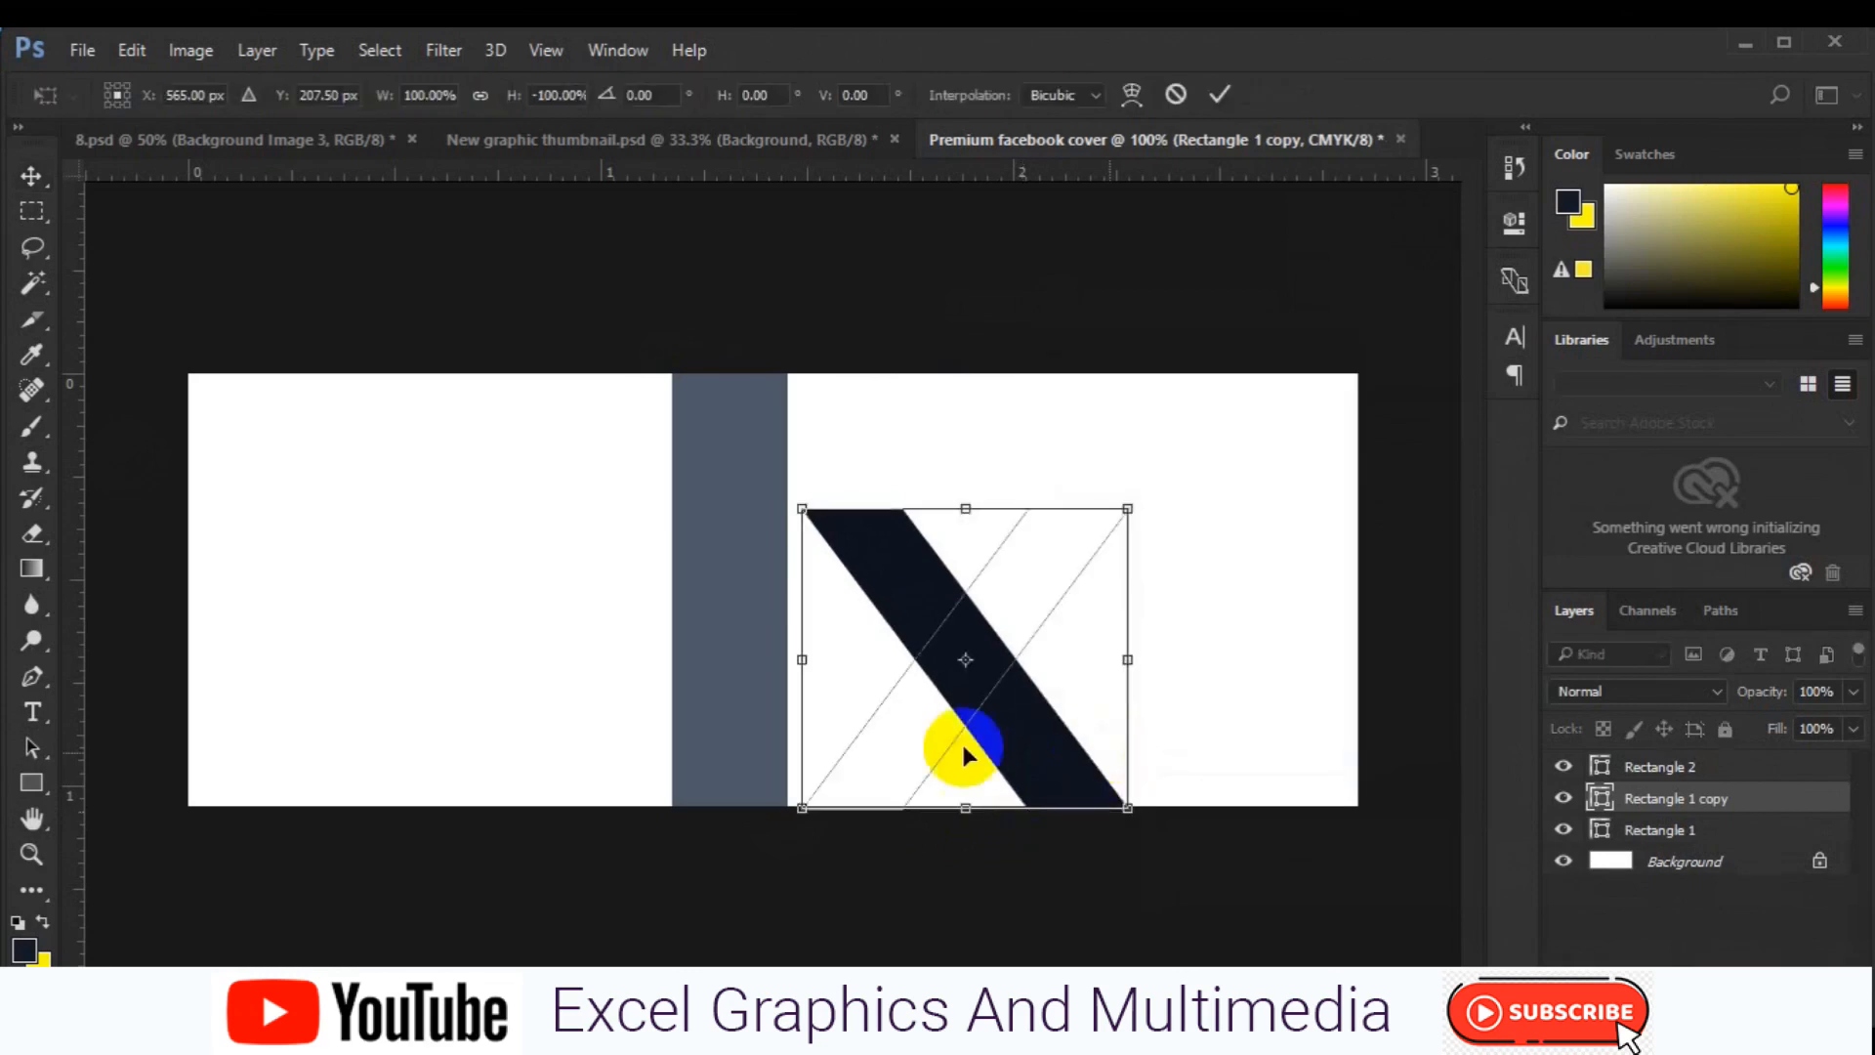
pyautogui.moveTo(943, 555); pyautogui.dragTo(887, 453)
pyautogui.press('Return')
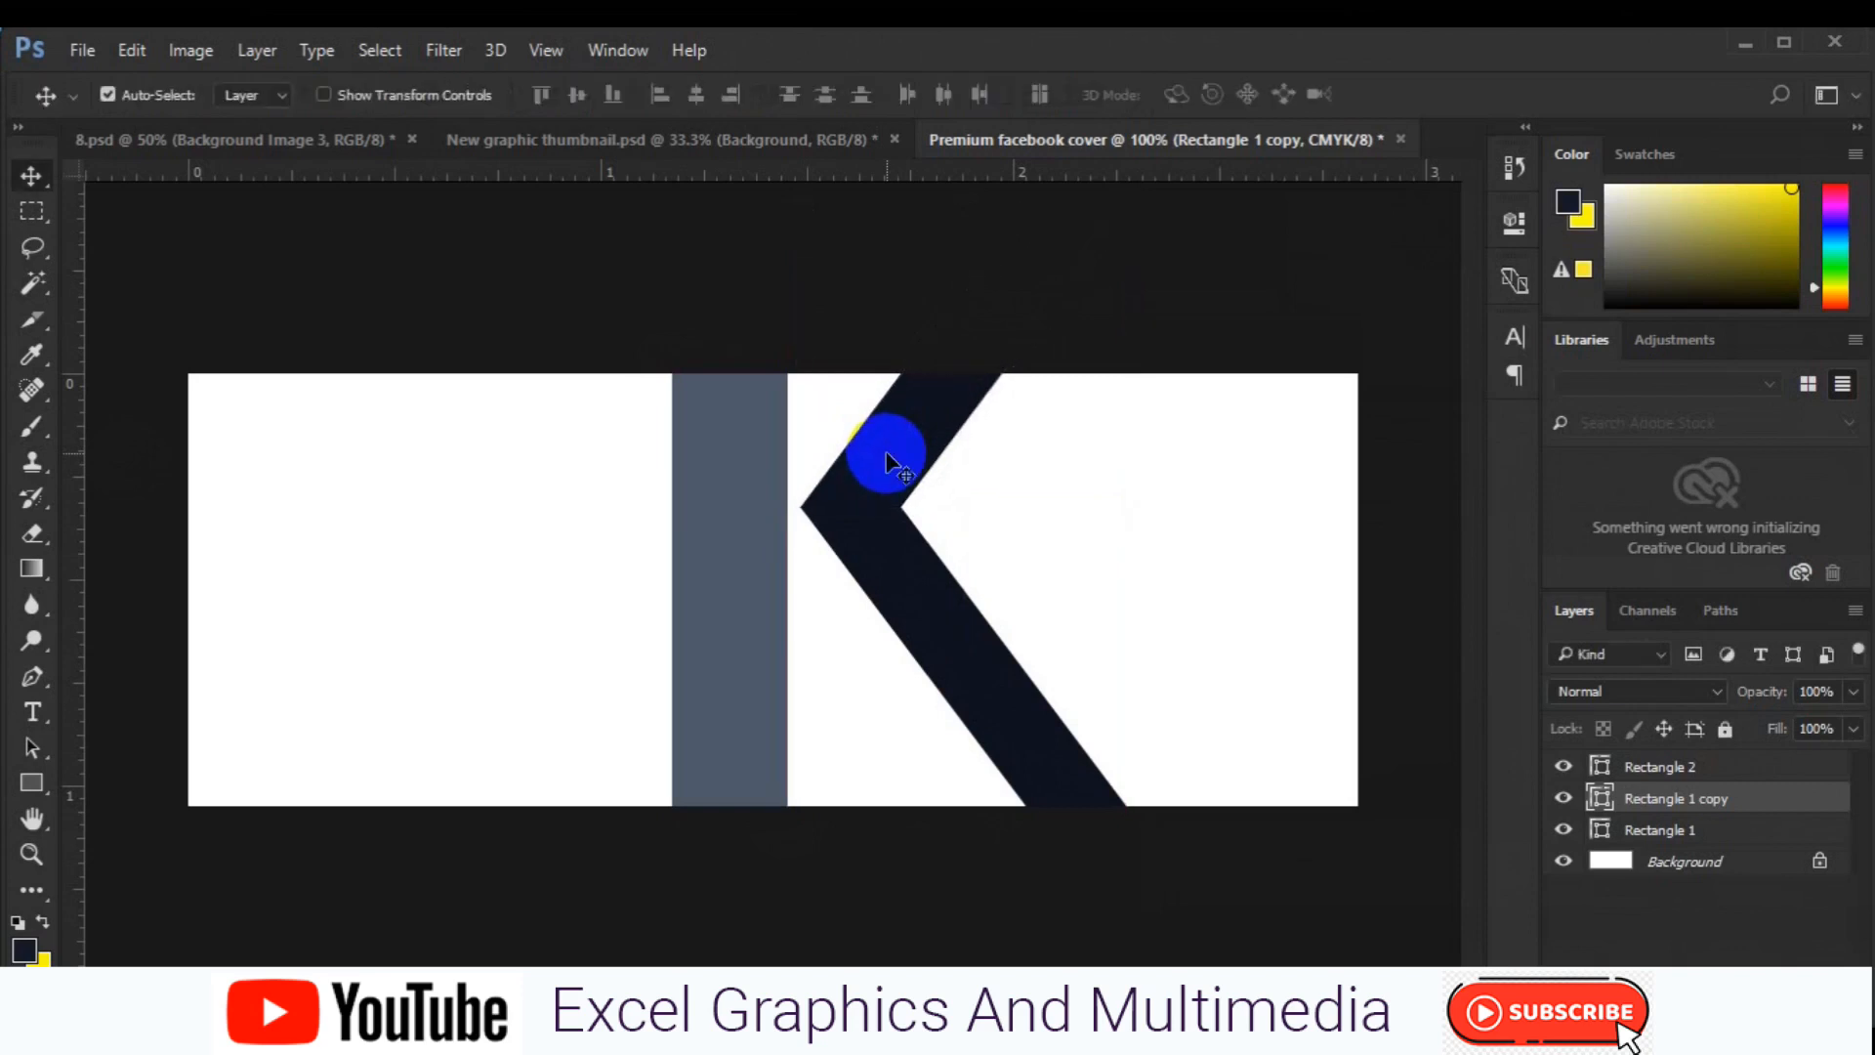
# - Move the slate-blue bar right onto the dark chevron and skew it horizontally to about -34° so its upper end leans right
pyautogui.press('ctrl')
pyautogui.moveTo(741, 577); pyautogui.dragTo(866, 588)
pyautogui.hotkey('ctrl', 't')
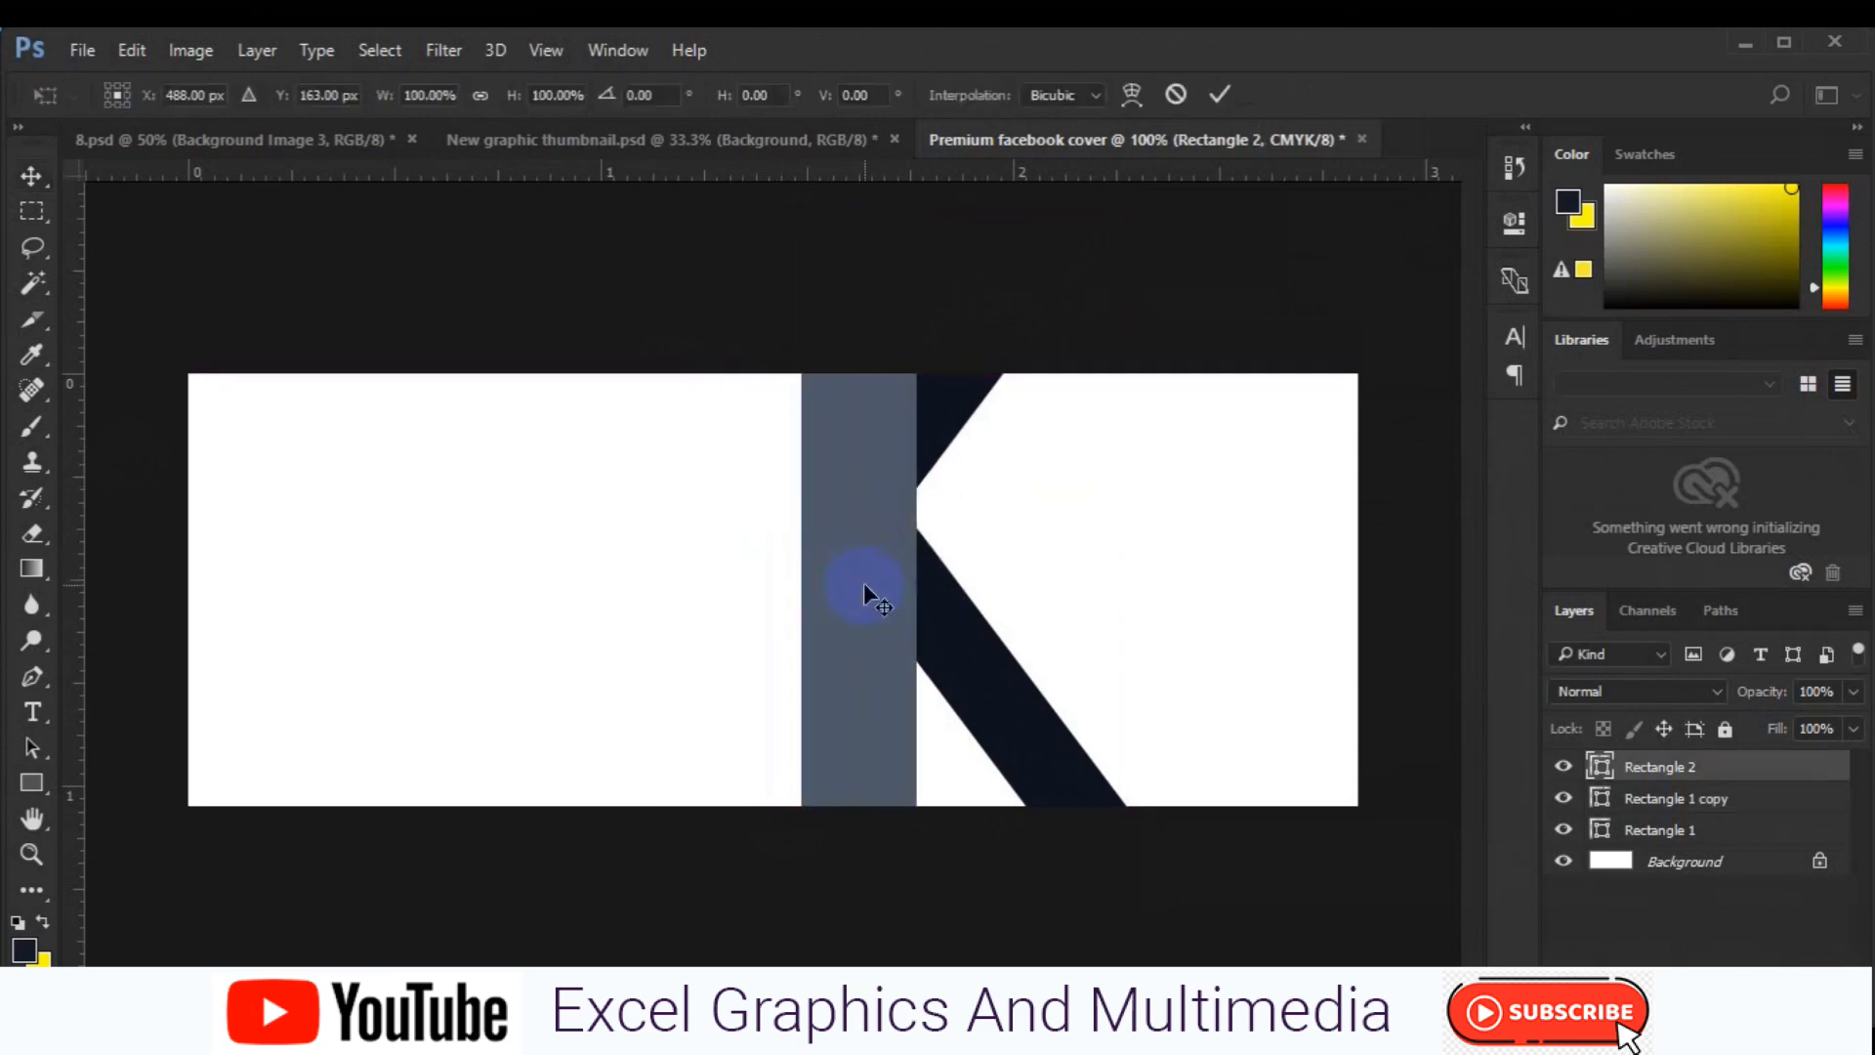
pyautogui.rightClick(865, 587)
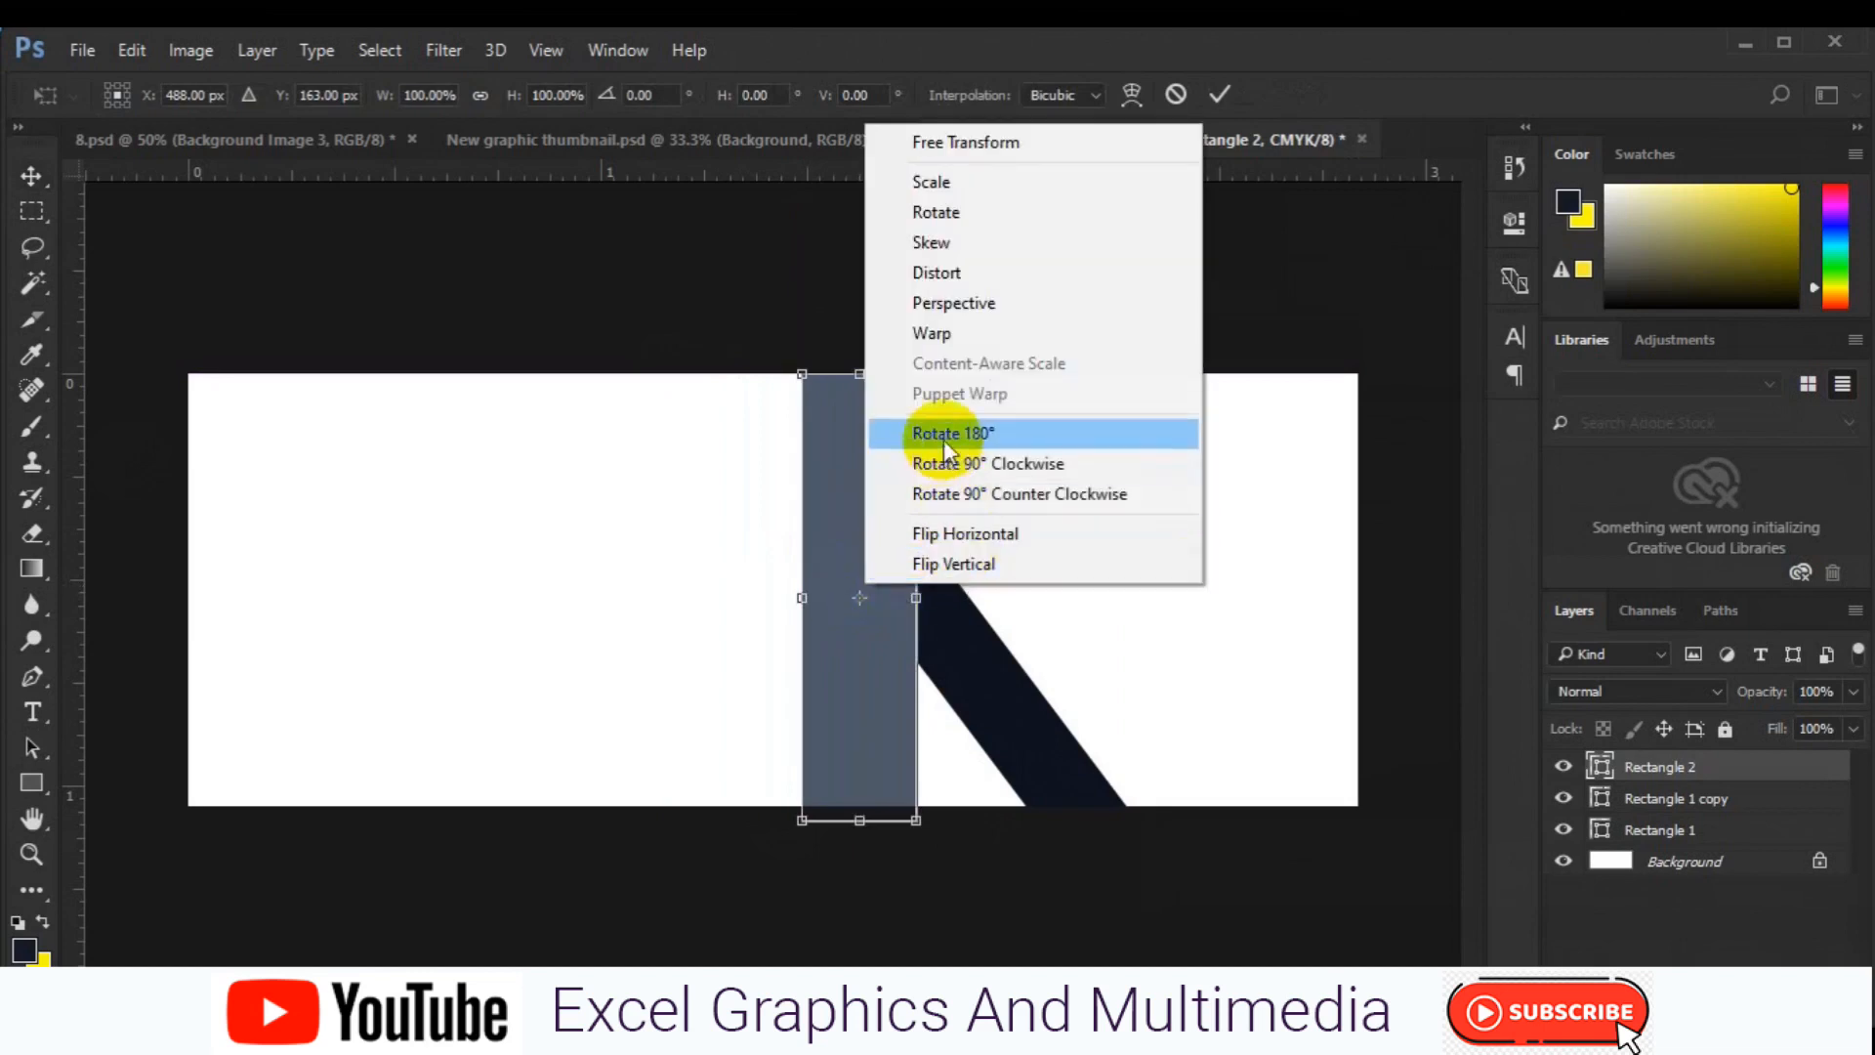
pyautogui.click(943, 244)
pyautogui.moveTo(936, 379); pyautogui.dragTo(1046, 390)
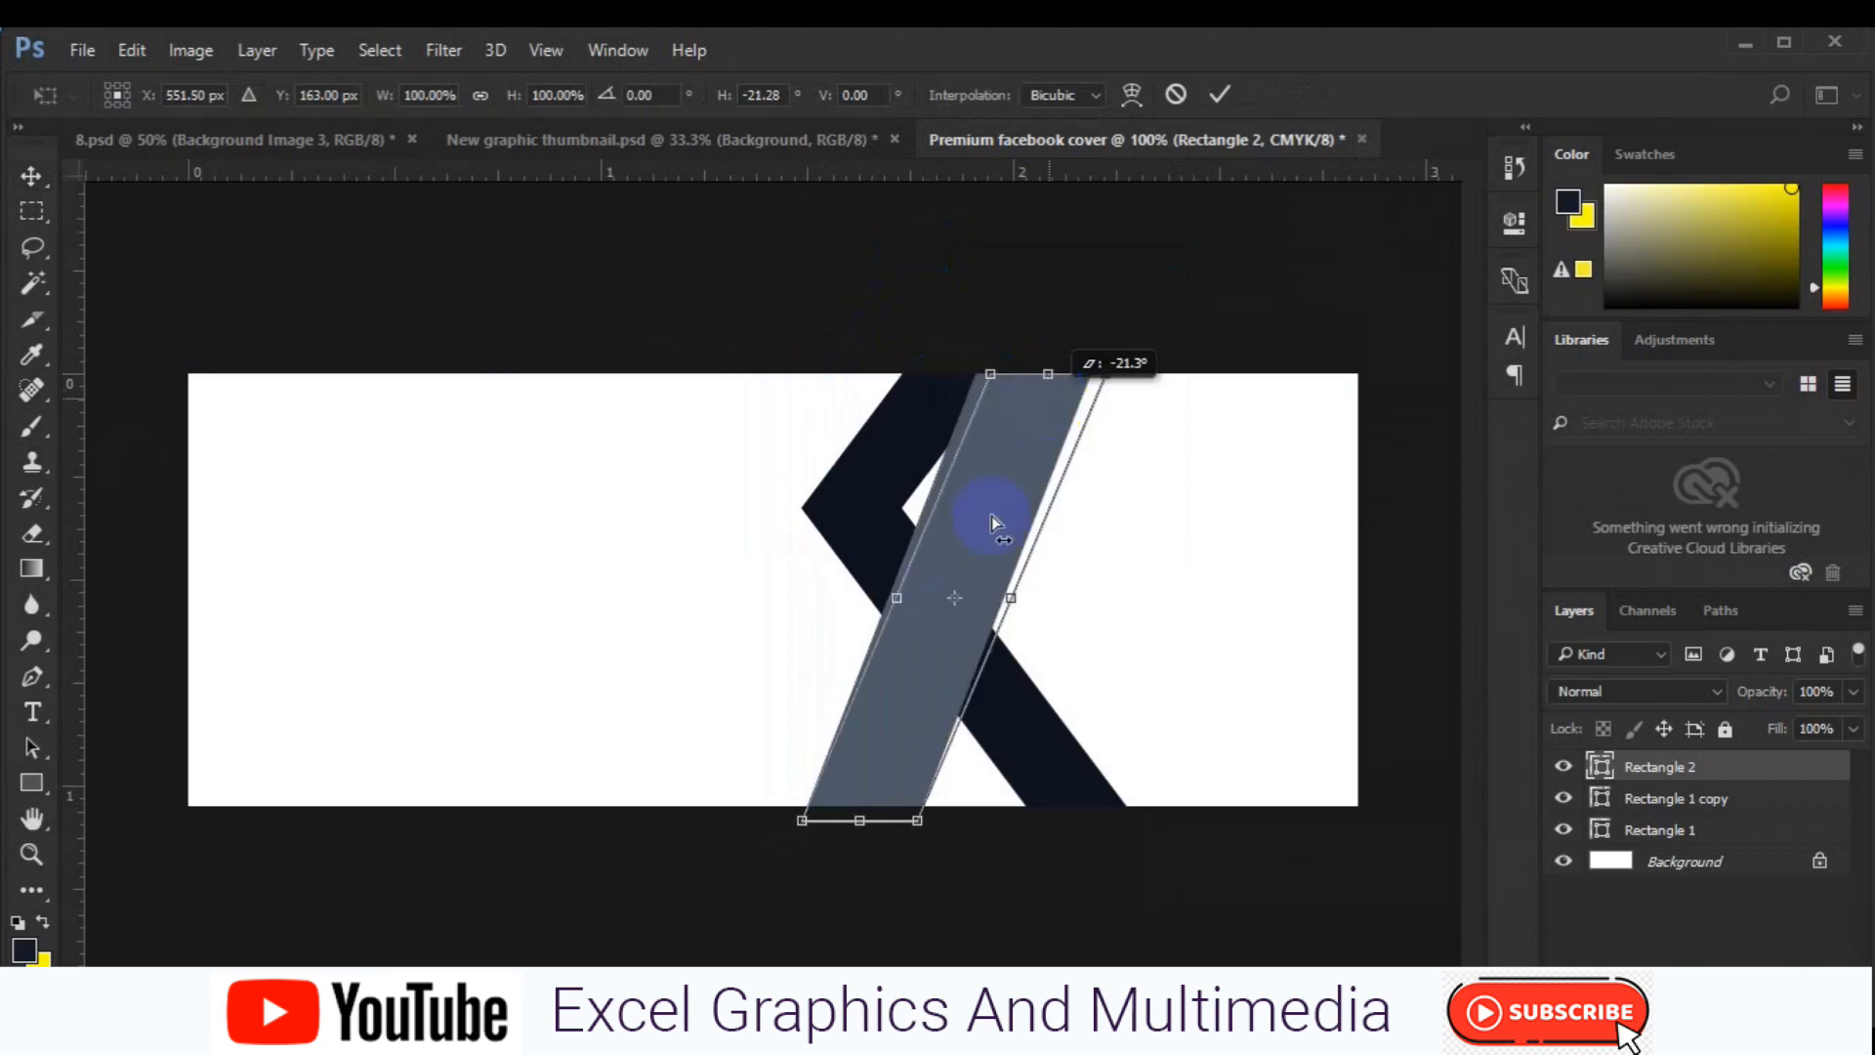
pyautogui.moveTo(802, 823); pyautogui.dragTo(749, 812)
pyautogui.hotkey('ctrl', 'z')
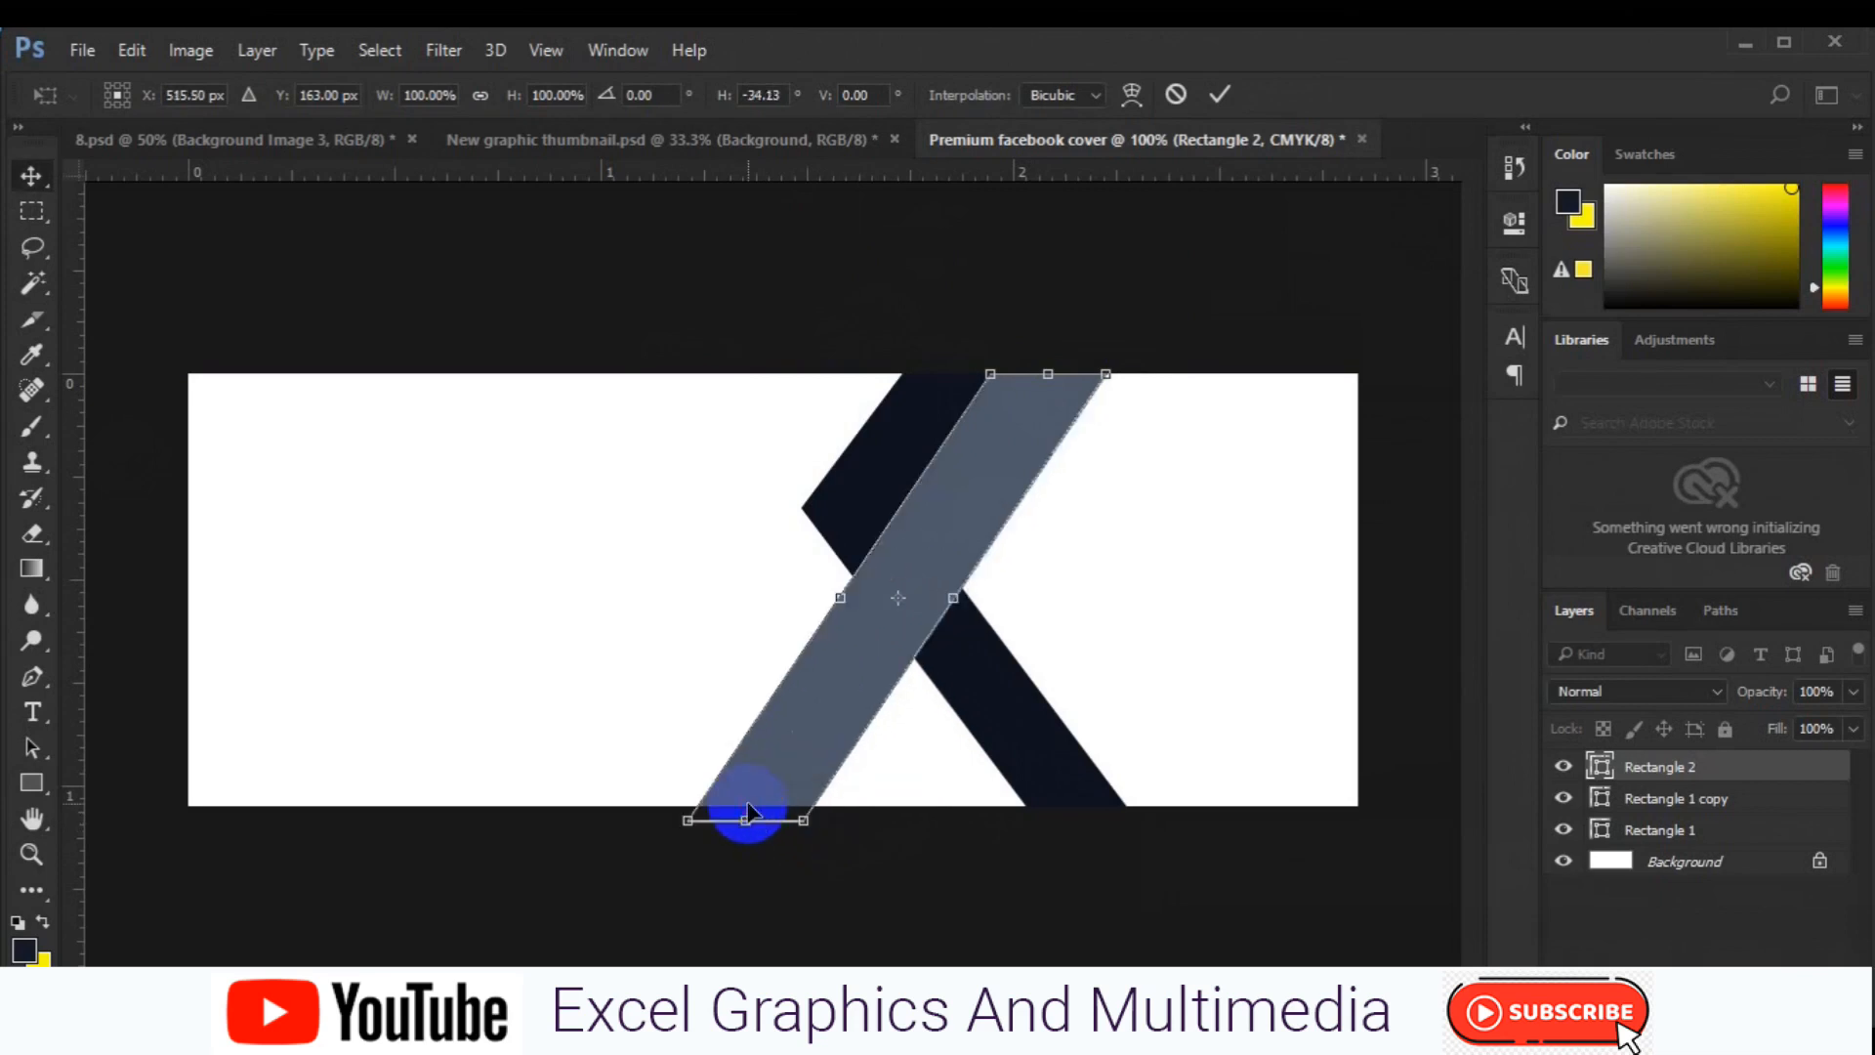
pyautogui.press('Return')
# - Move the Rectangle 2 layer below Rectangle 1 and skew the slate bar's lower end slightly farther left, parallel to the chevron's upper arm
pyautogui.moveTo(1651, 764); pyautogui.dragTo(1682, 841)
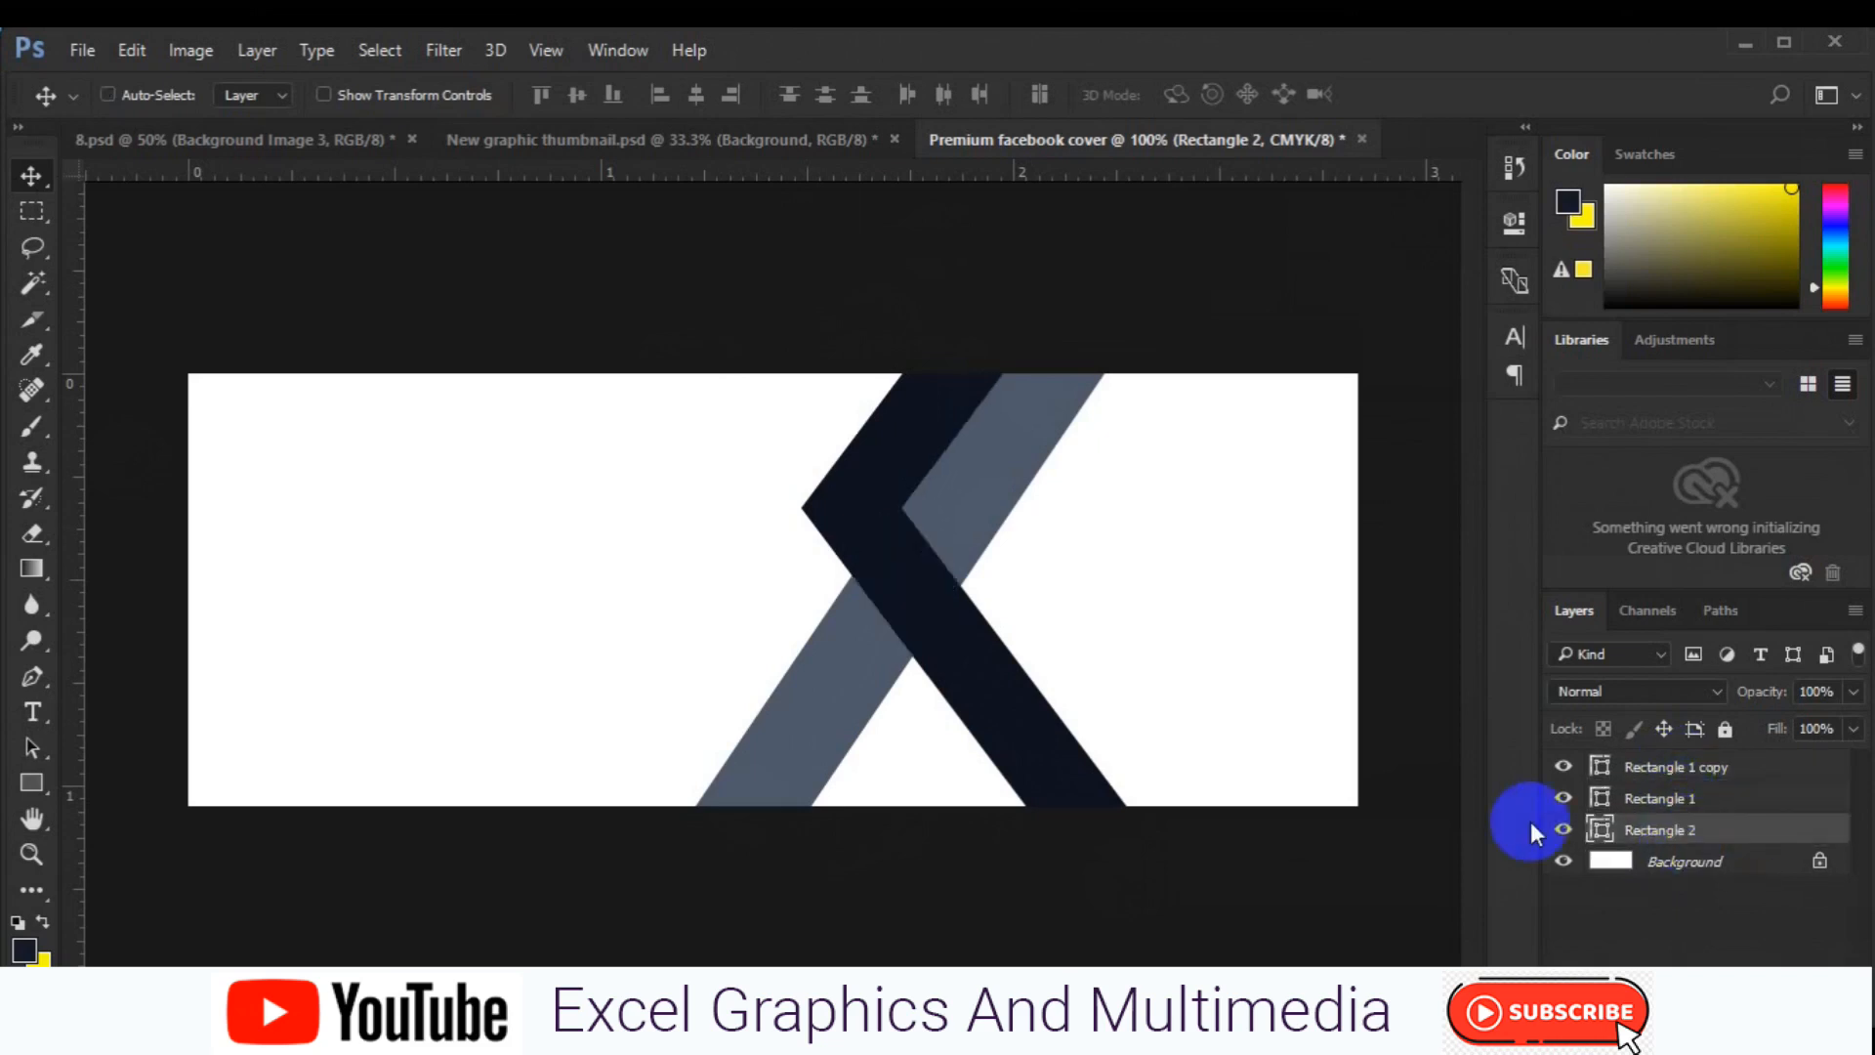
pyautogui.hotkey('ctrl', 't')
pyautogui.rightClick(812, 760)
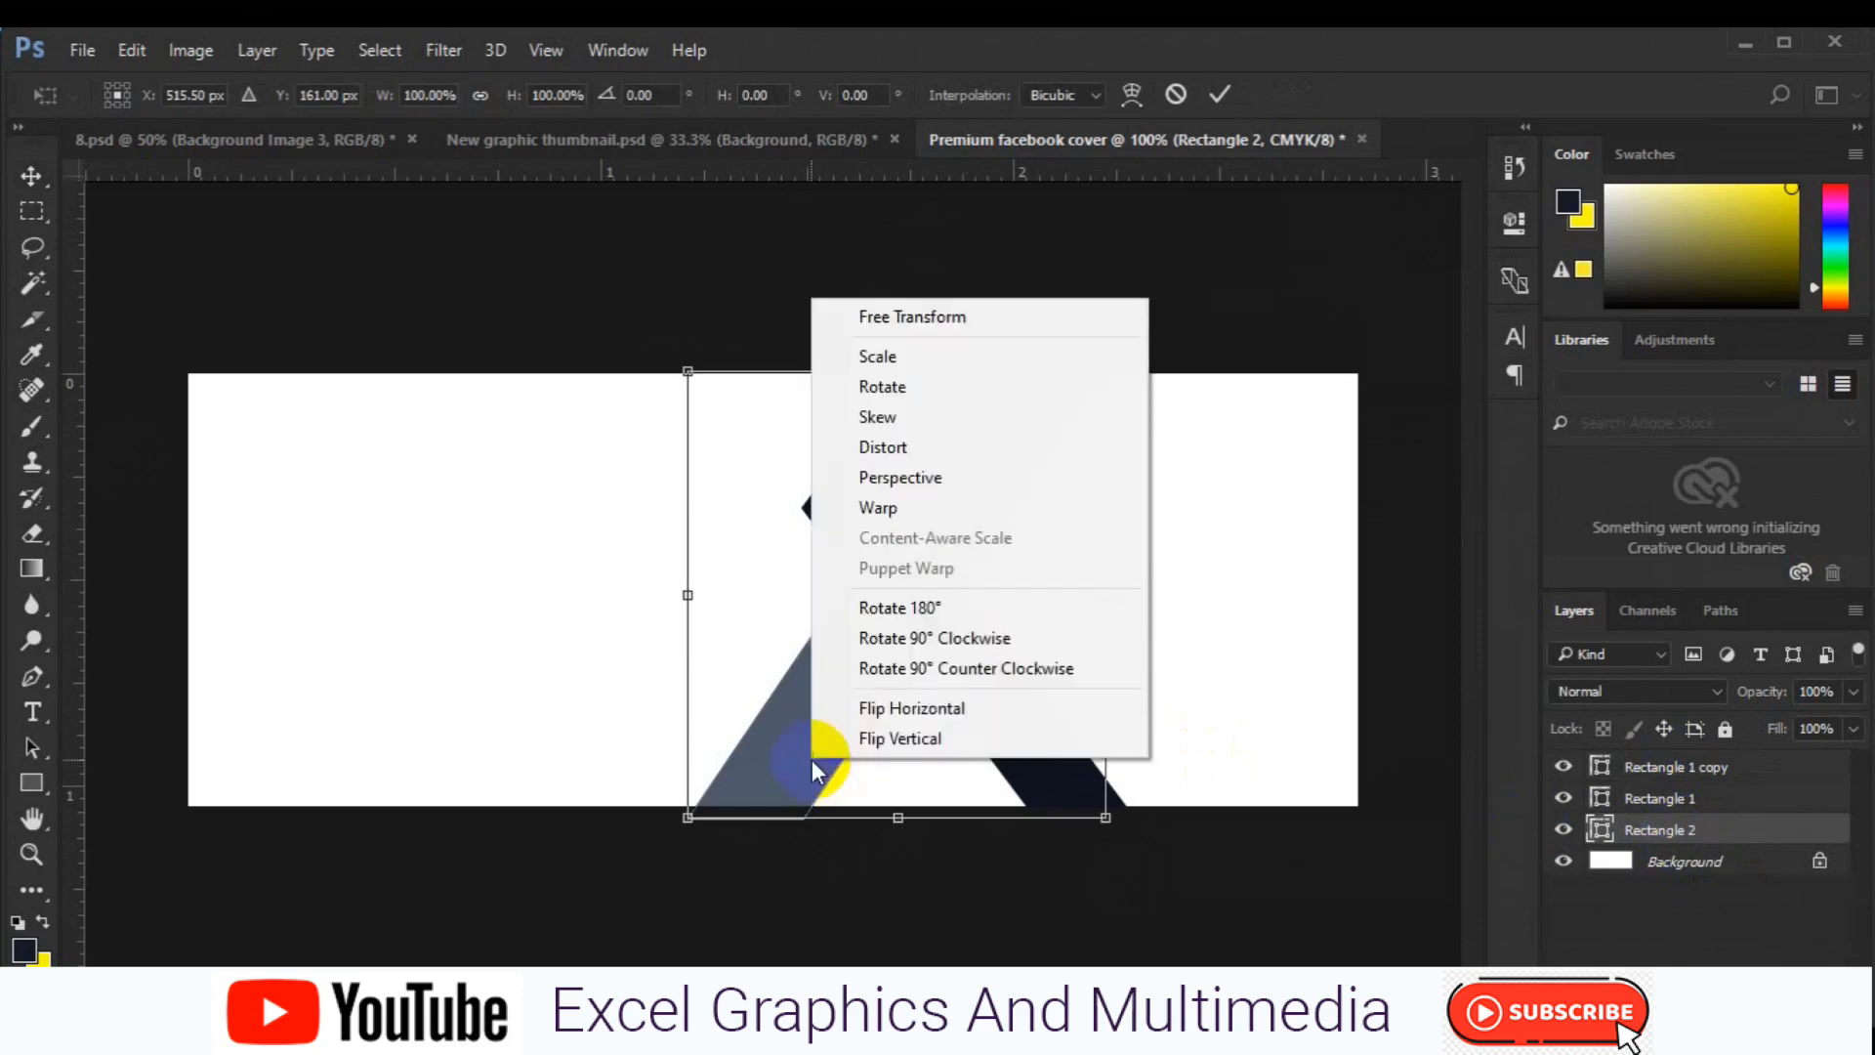
pyautogui.click(894, 429)
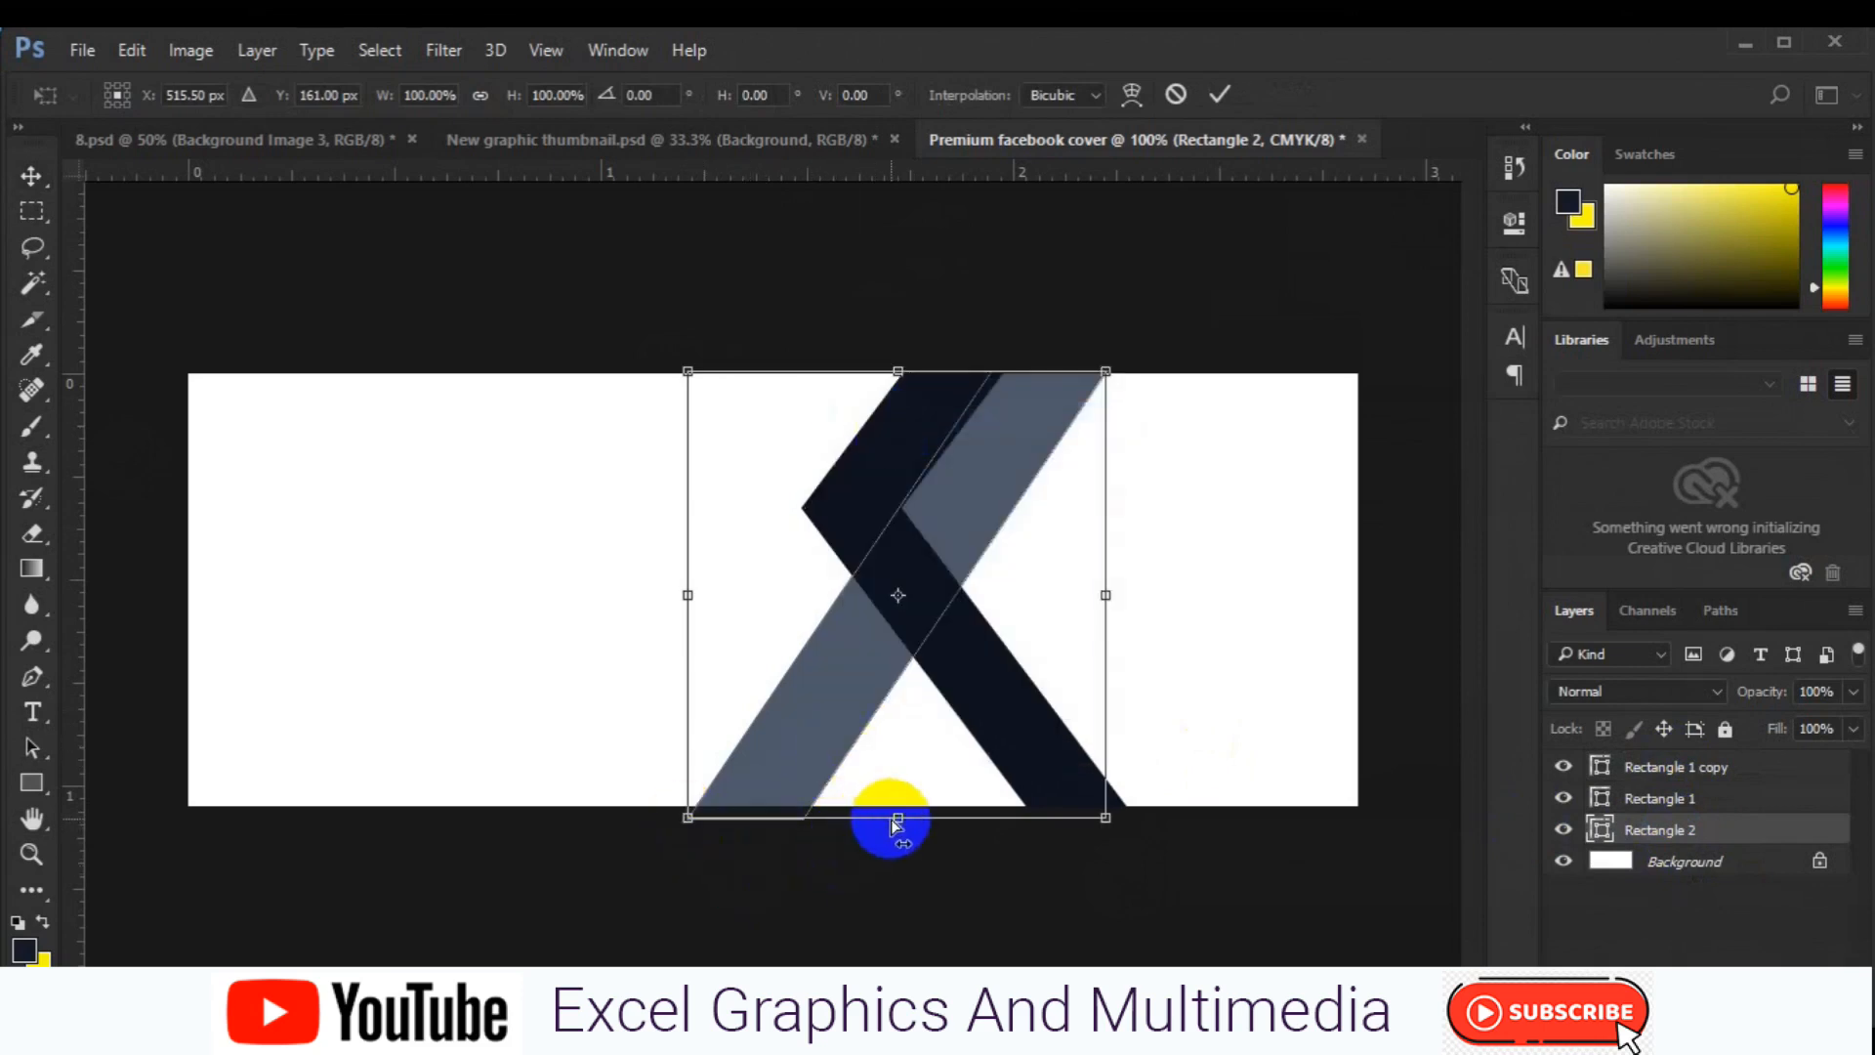
pyautogui.moveTo(896, 825); pyautogui.dragTo(858, 825)
pyautogui.press('Return')
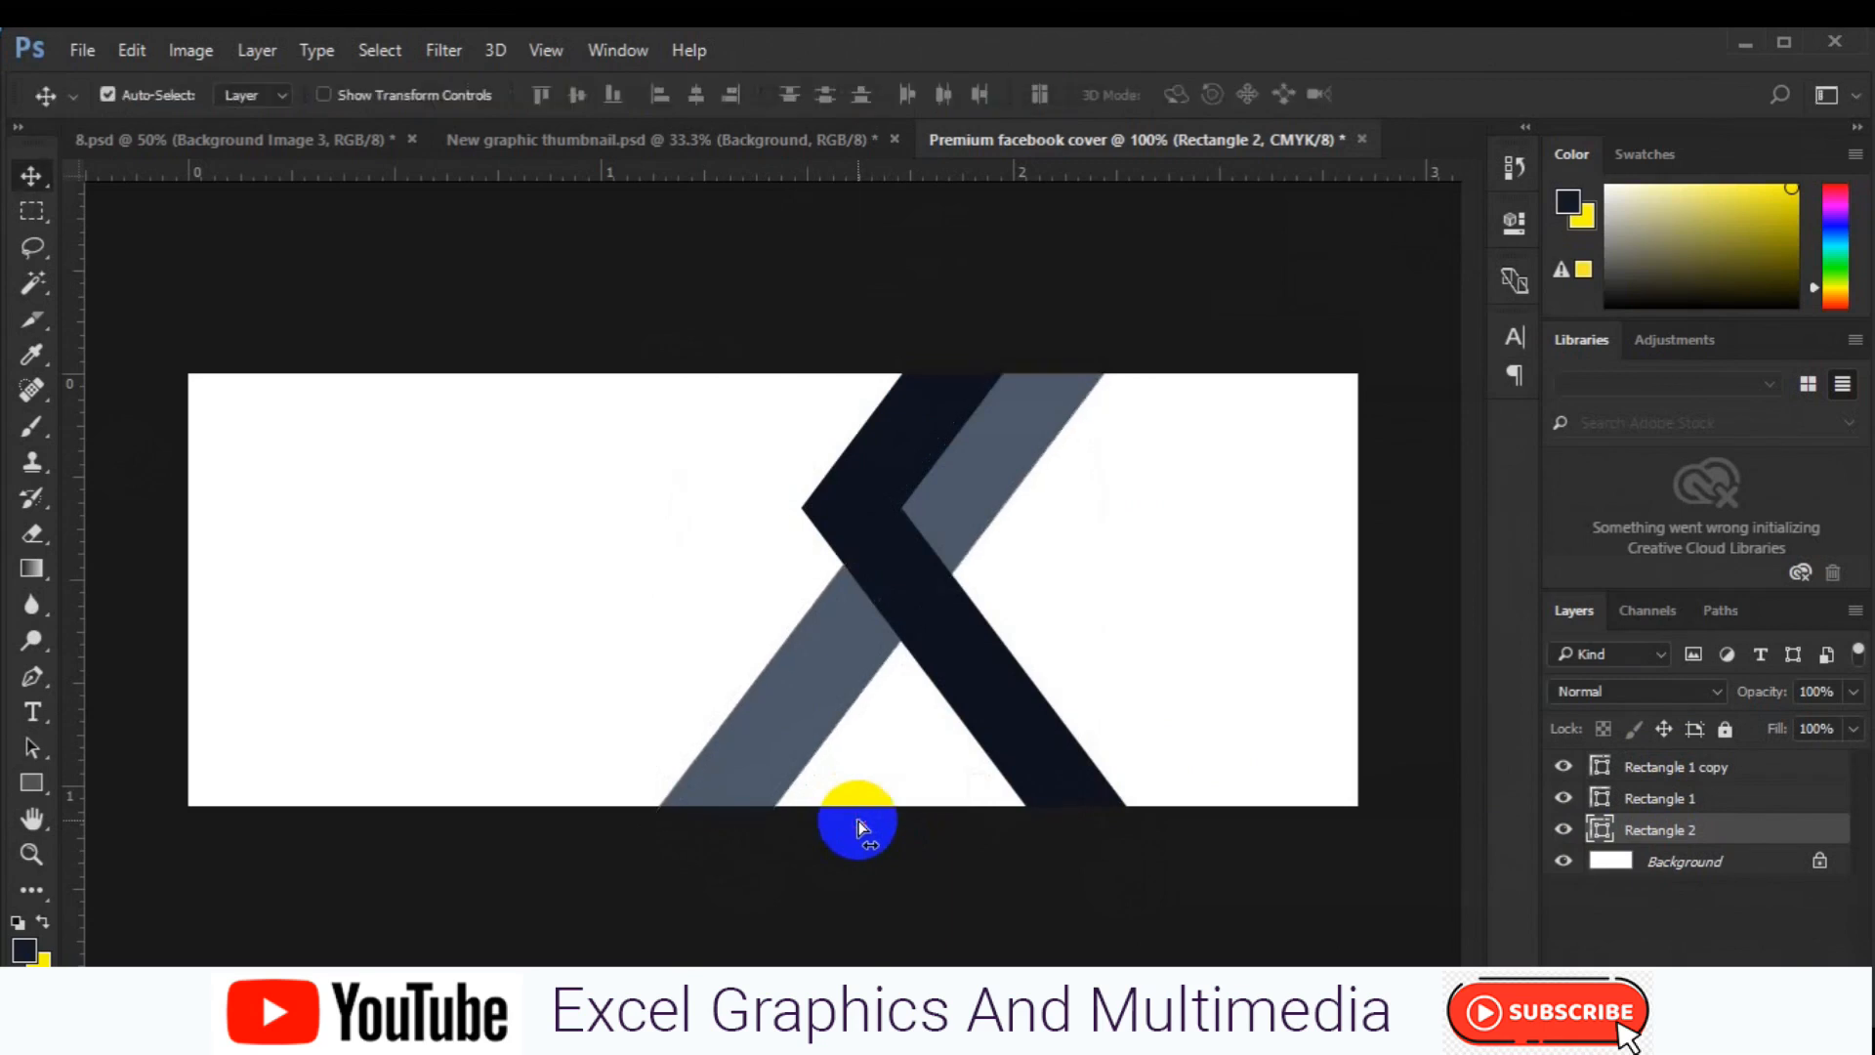
# - Draw a Pen tool shape about 235 × 183 px directly above the Background layer, filling the gap between the bars' lower ends
pyautogui.click(1663, 868)
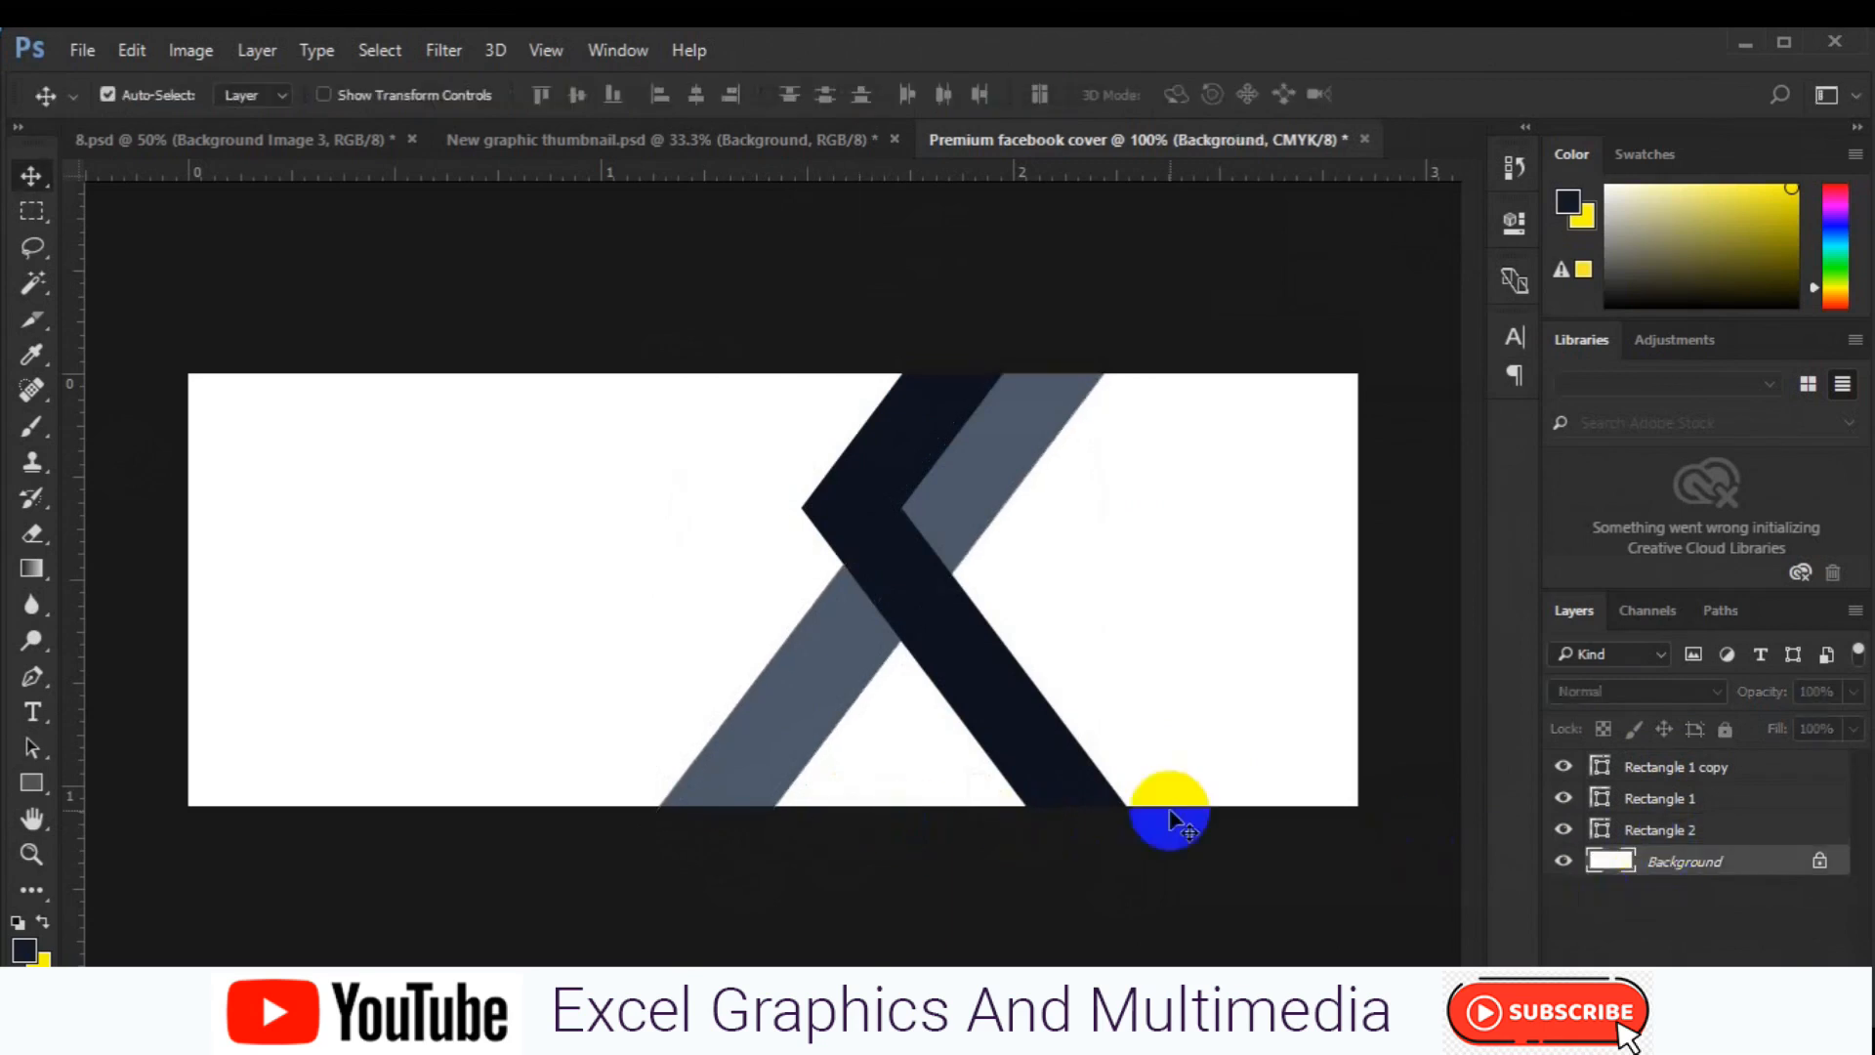
pyautogui.click(45, 672)
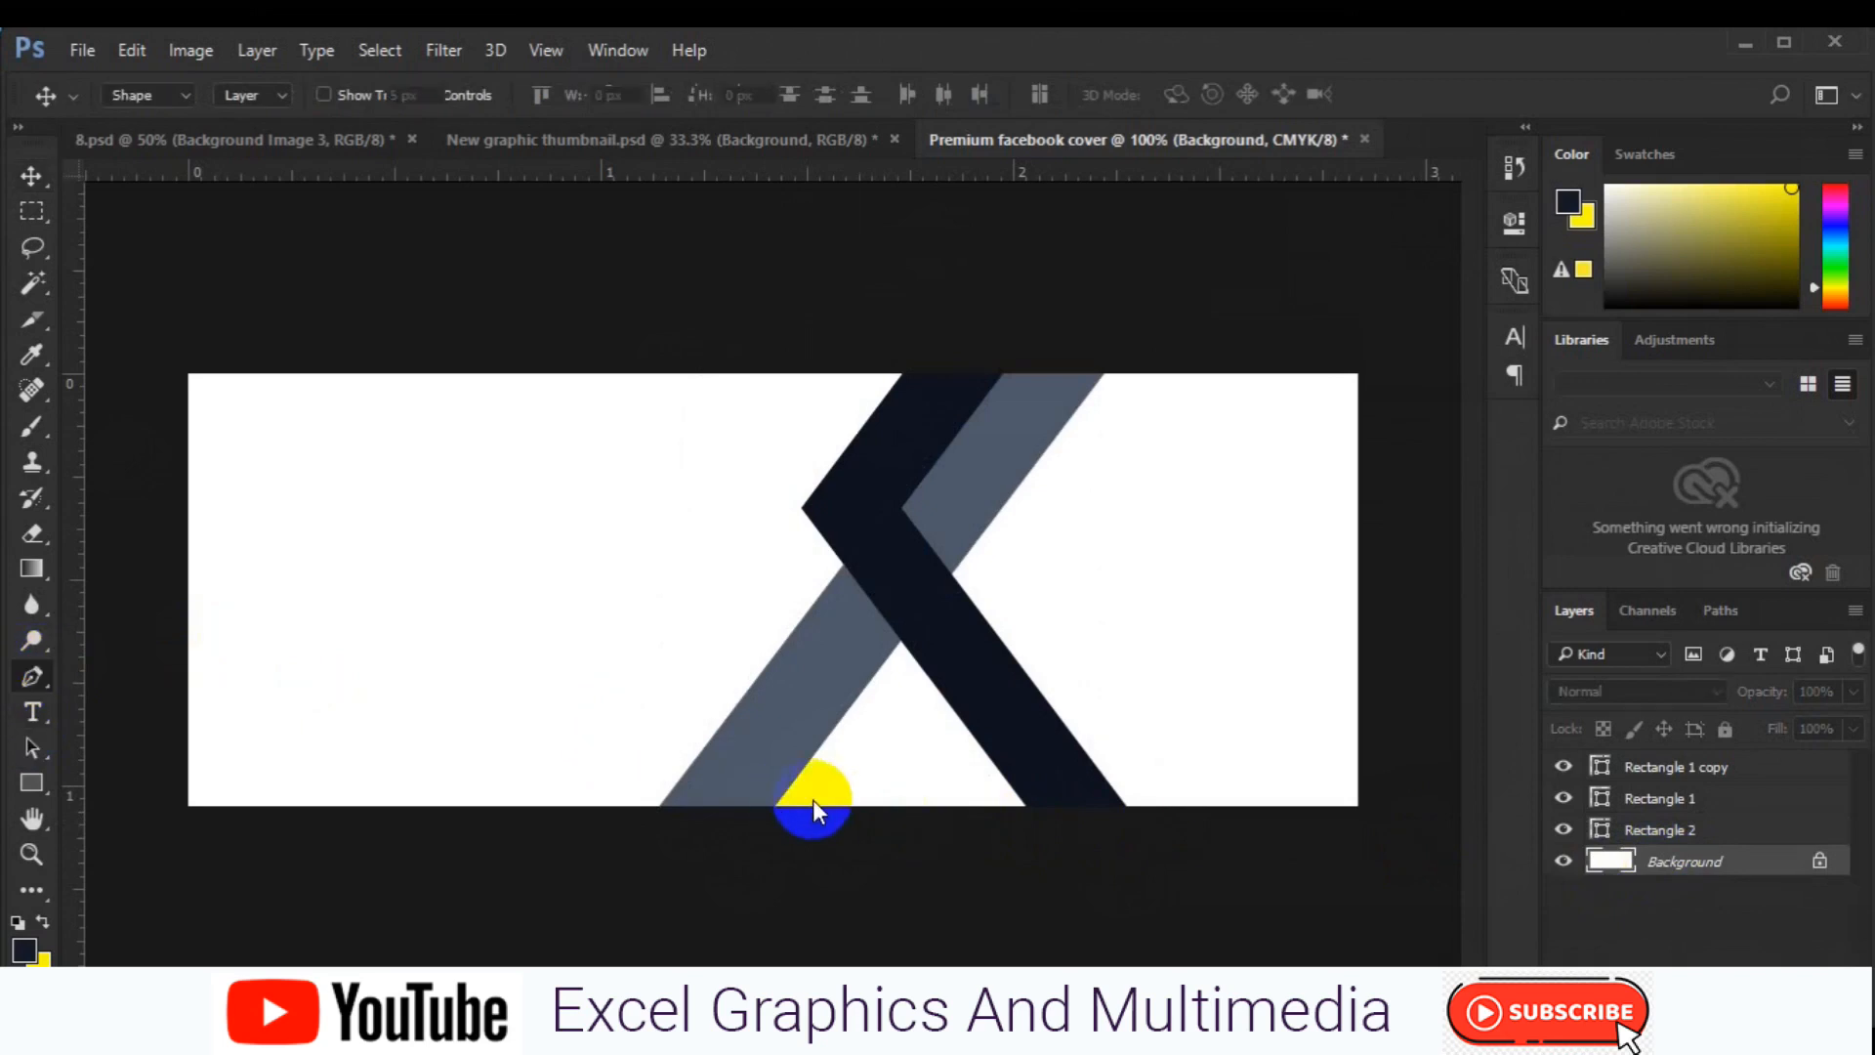
pyautogui.click(755, 813)
pyautogui.click(896, 608)
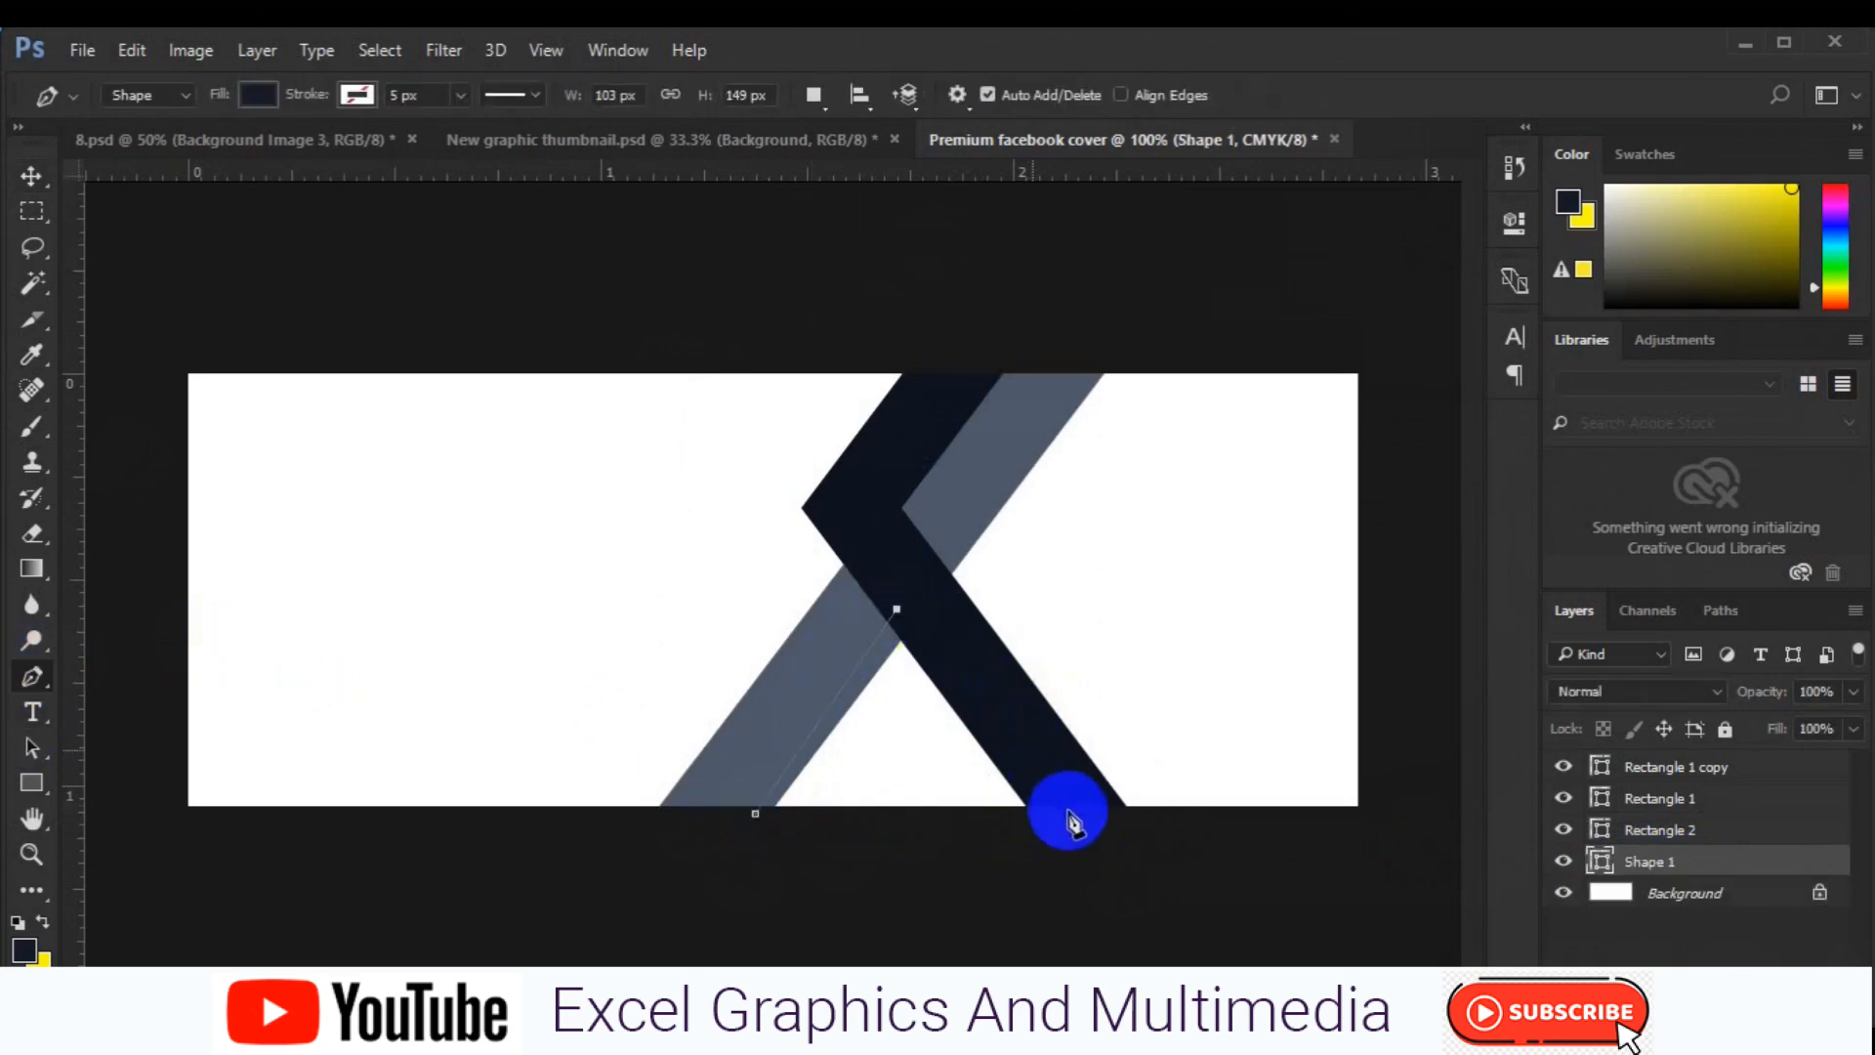
pyautogui.moveTo(1068, 810); pyautogui.dragTo(1021, 859)
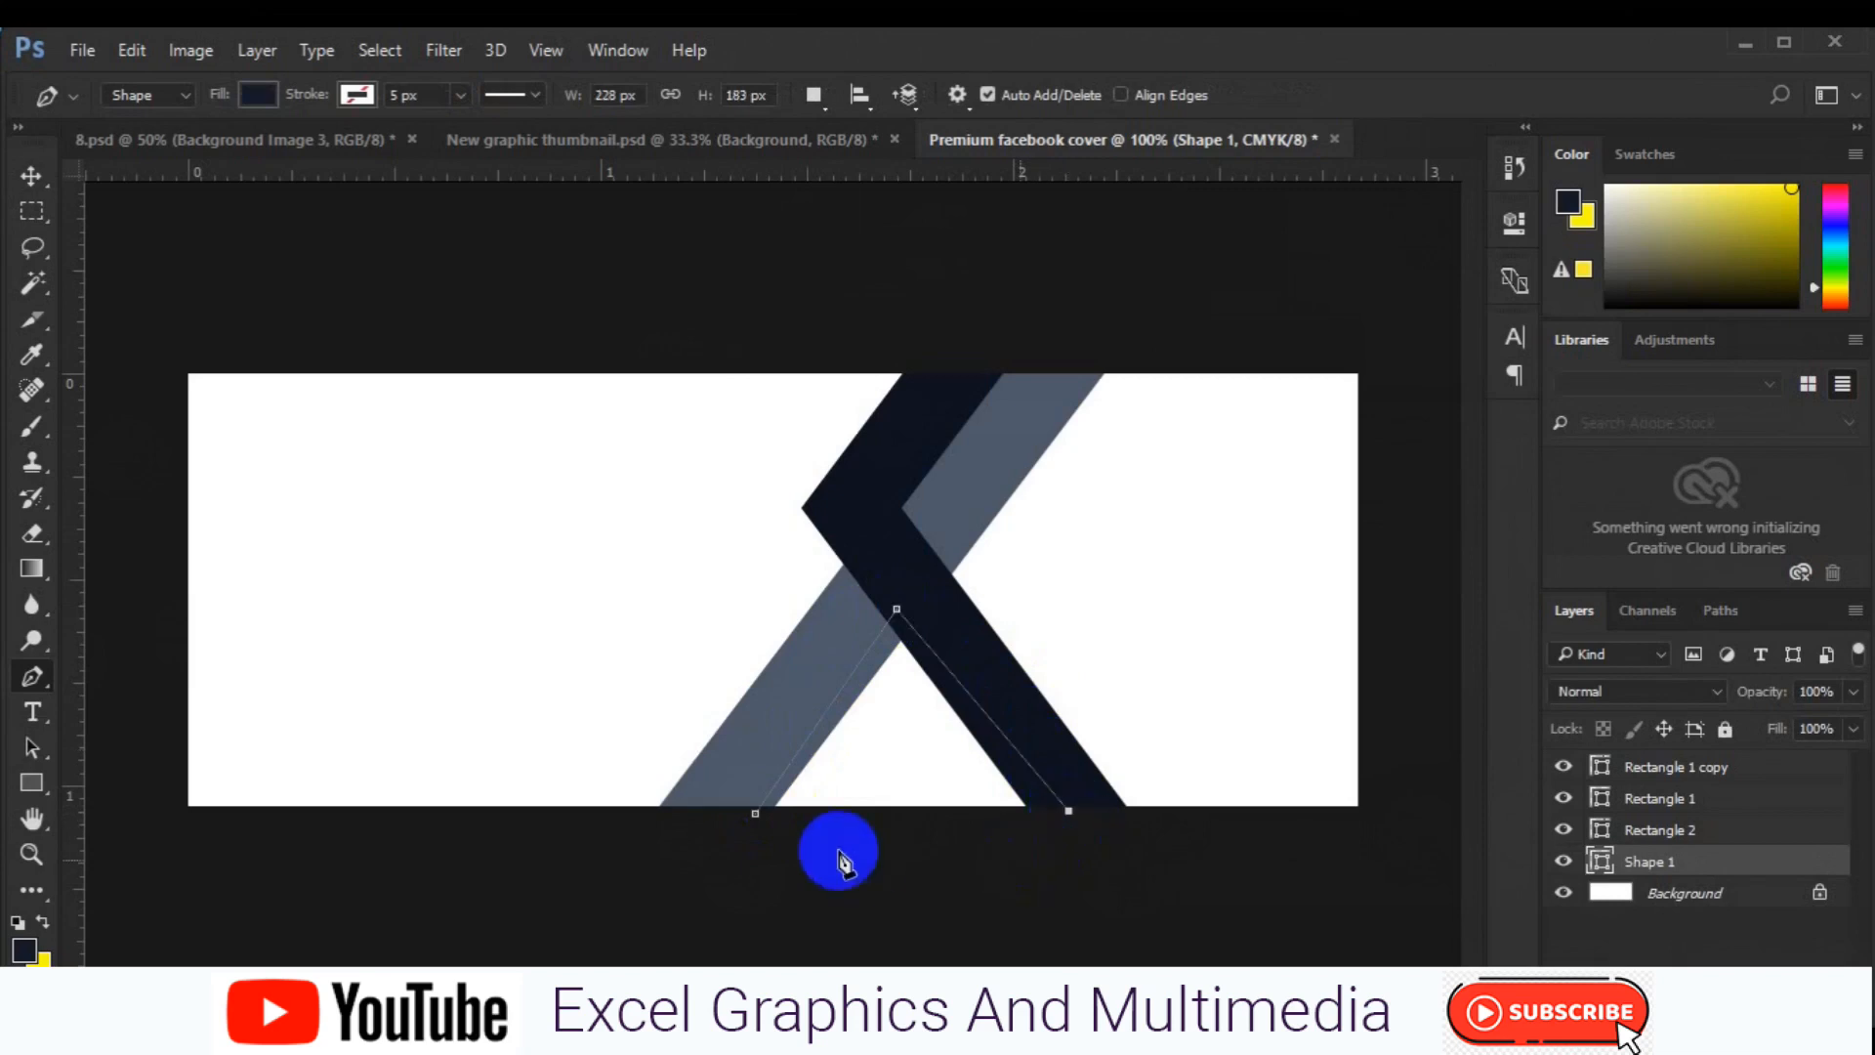
pyautogui.click(756, 815)
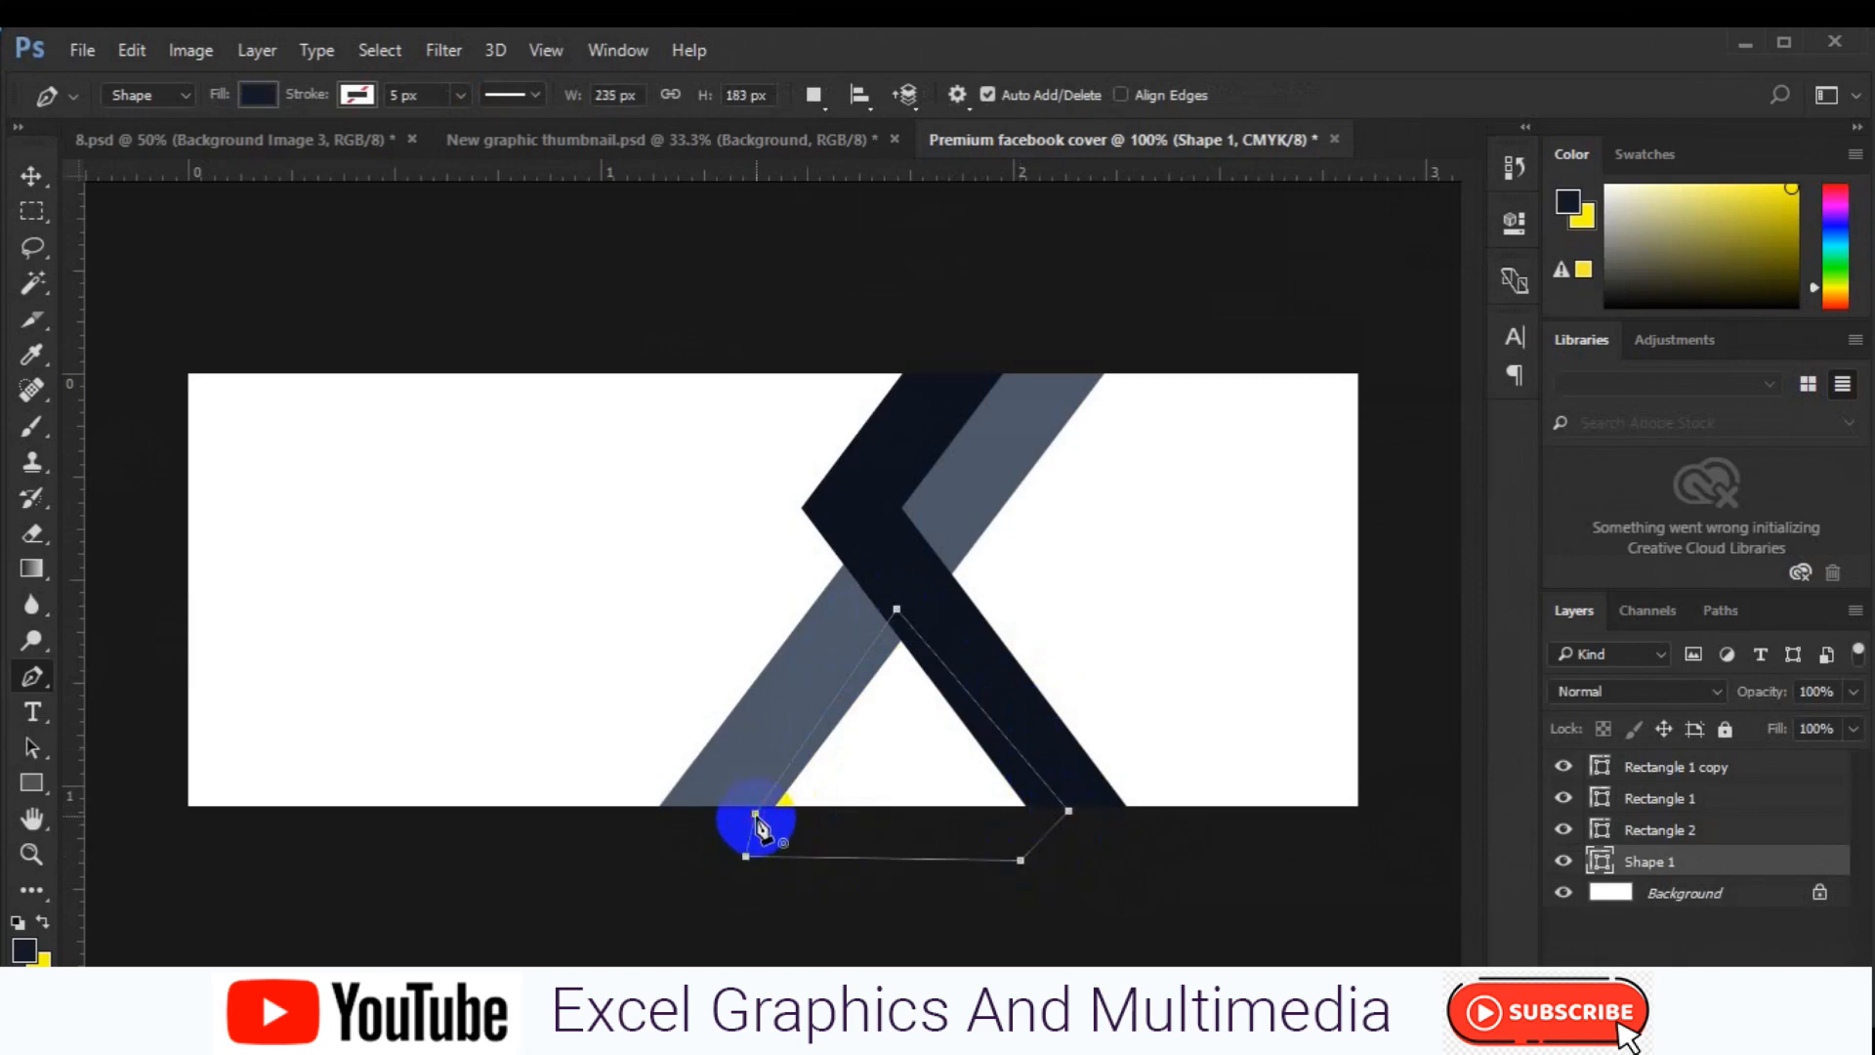
pyautogui.press('v')
# - Change the fill colour of Shape 1 to a medium grey
pyautogui.click(1596, 867)
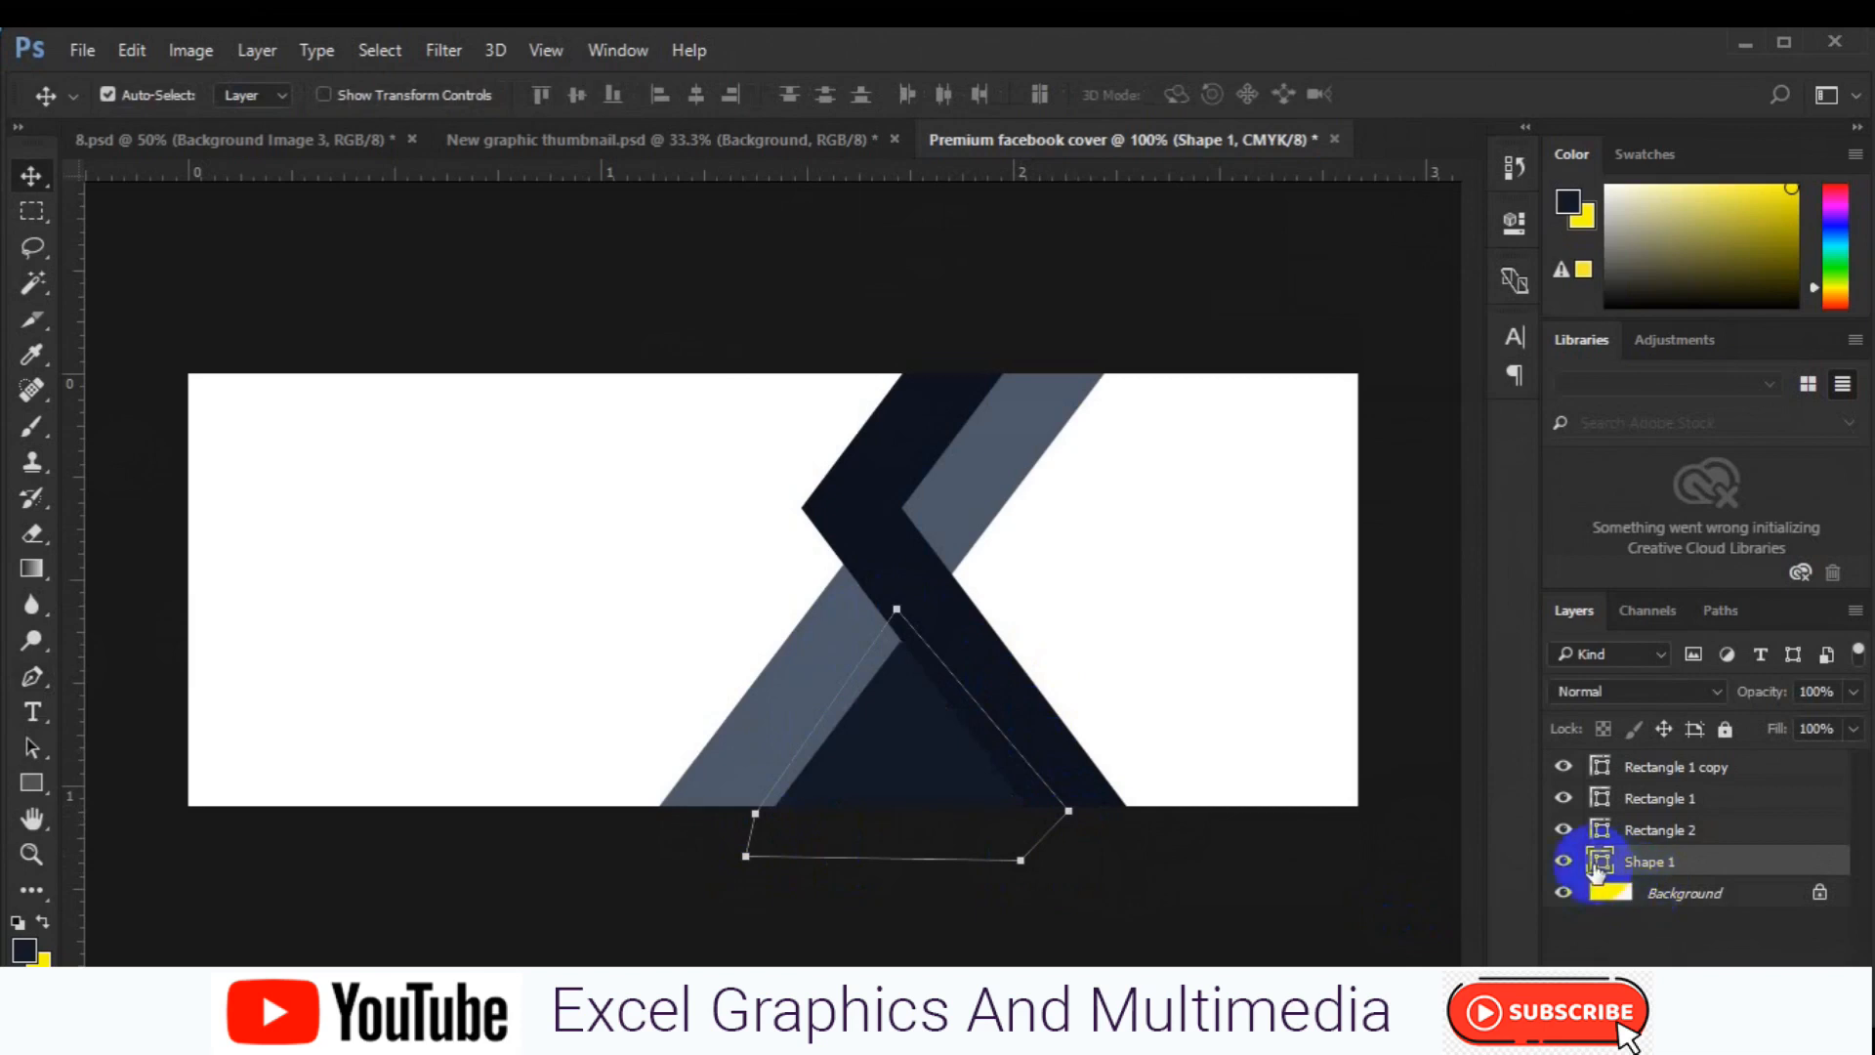
pyautogui.doubleClick(1596, 867)
pyautogui.click(1257, 726)
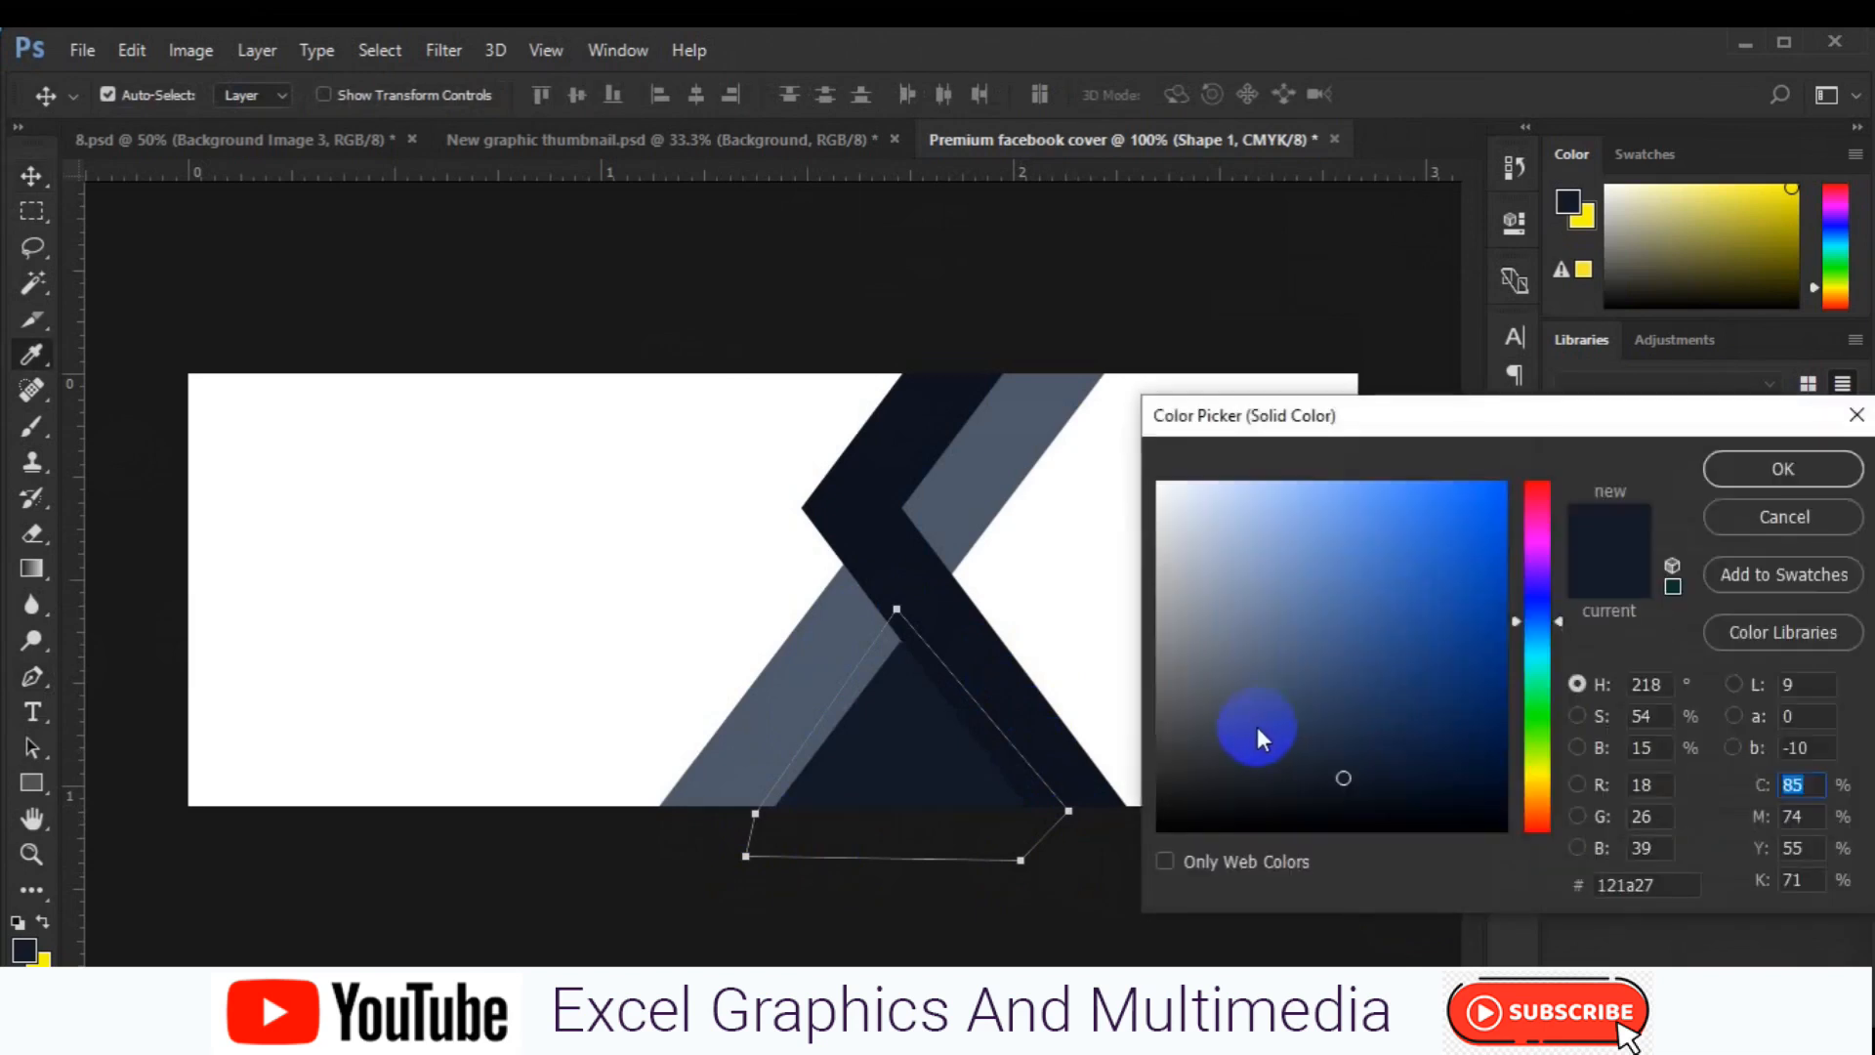
pyautogui.click(1182, 614)
pyautogui.click(1752, 480)
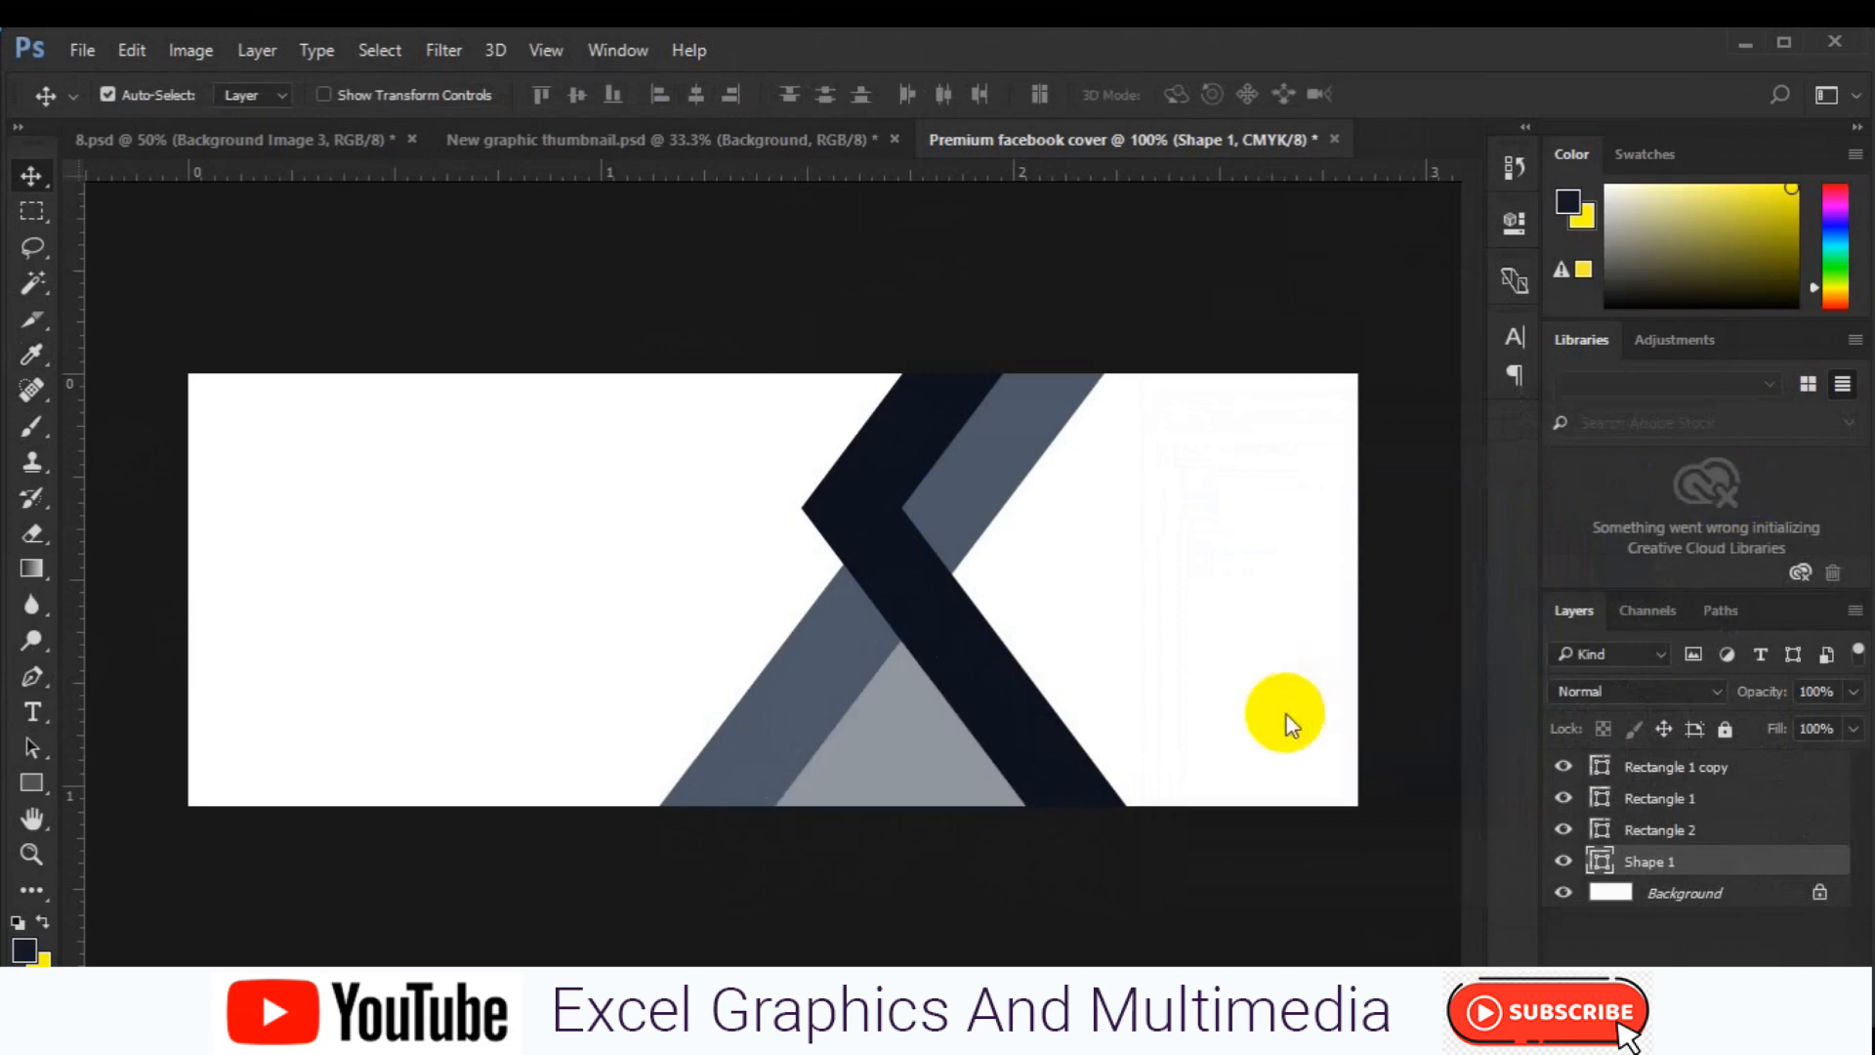
pyautogui.click(1667, 893)
pyautogui.click(33, 676)
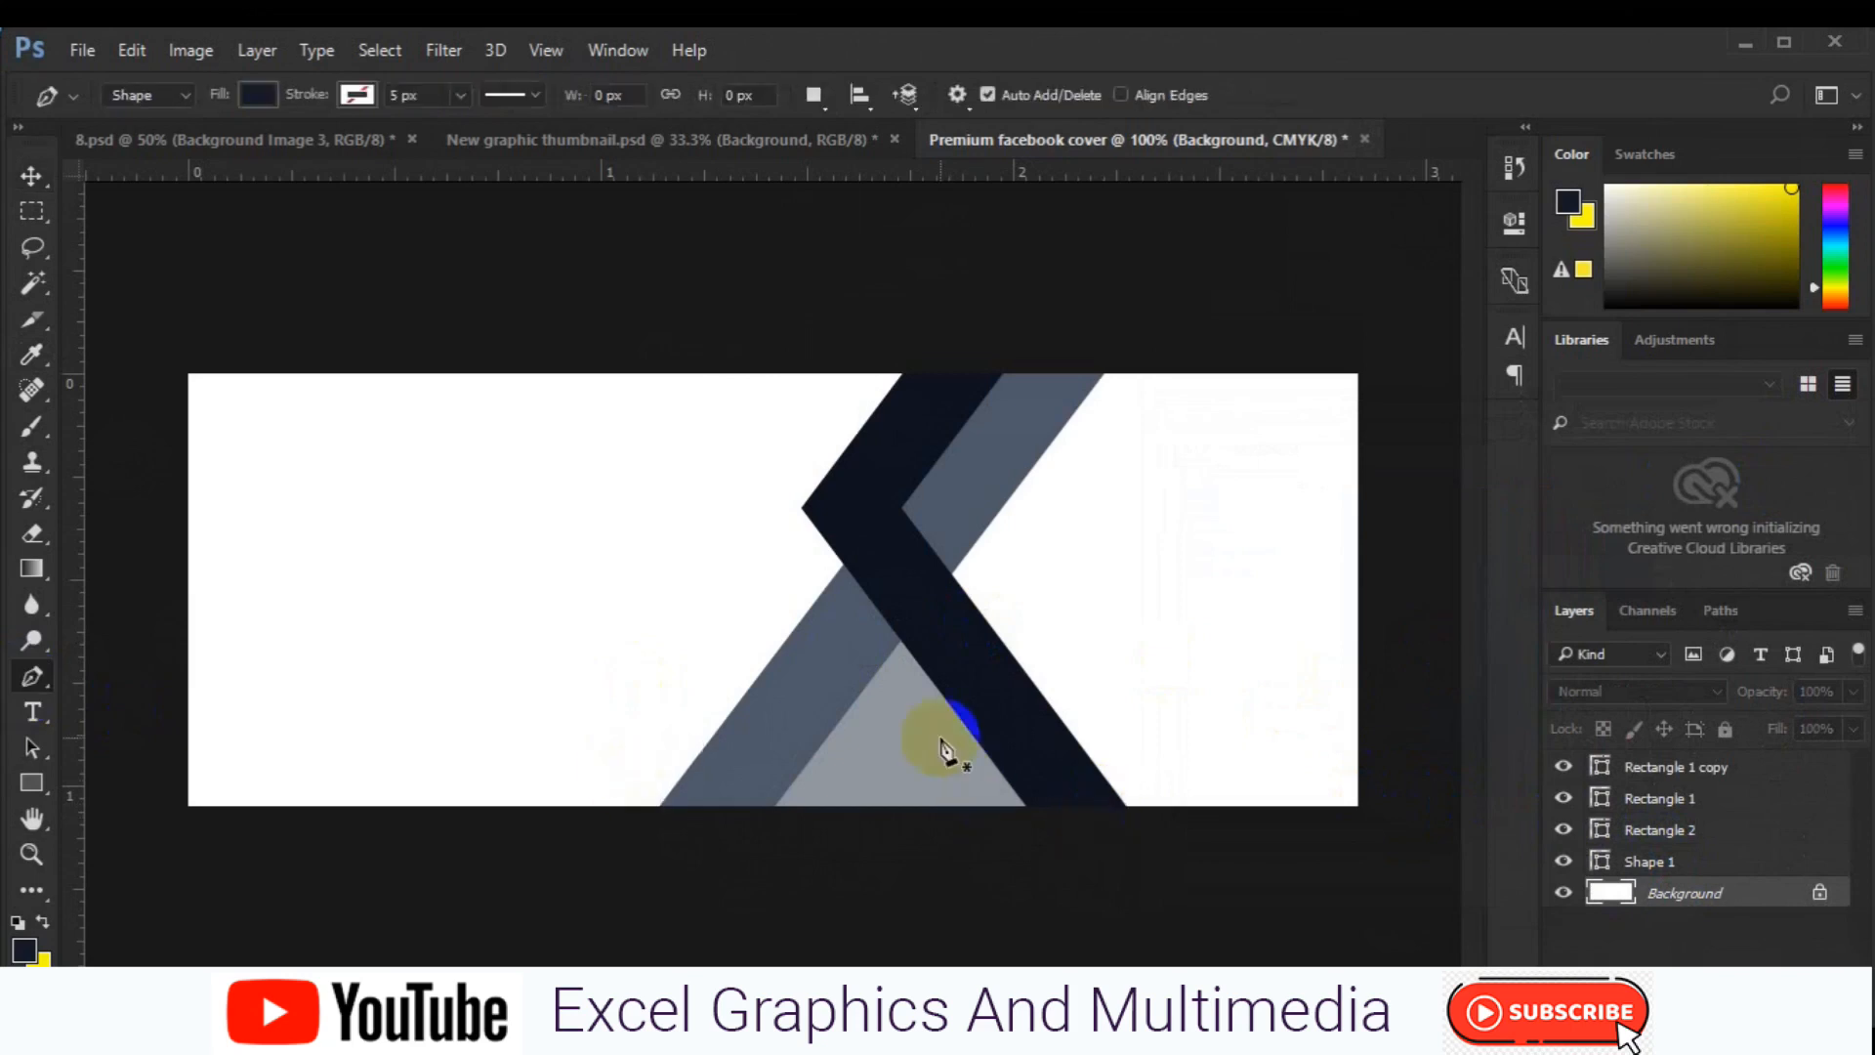
pyautogui.press('v')
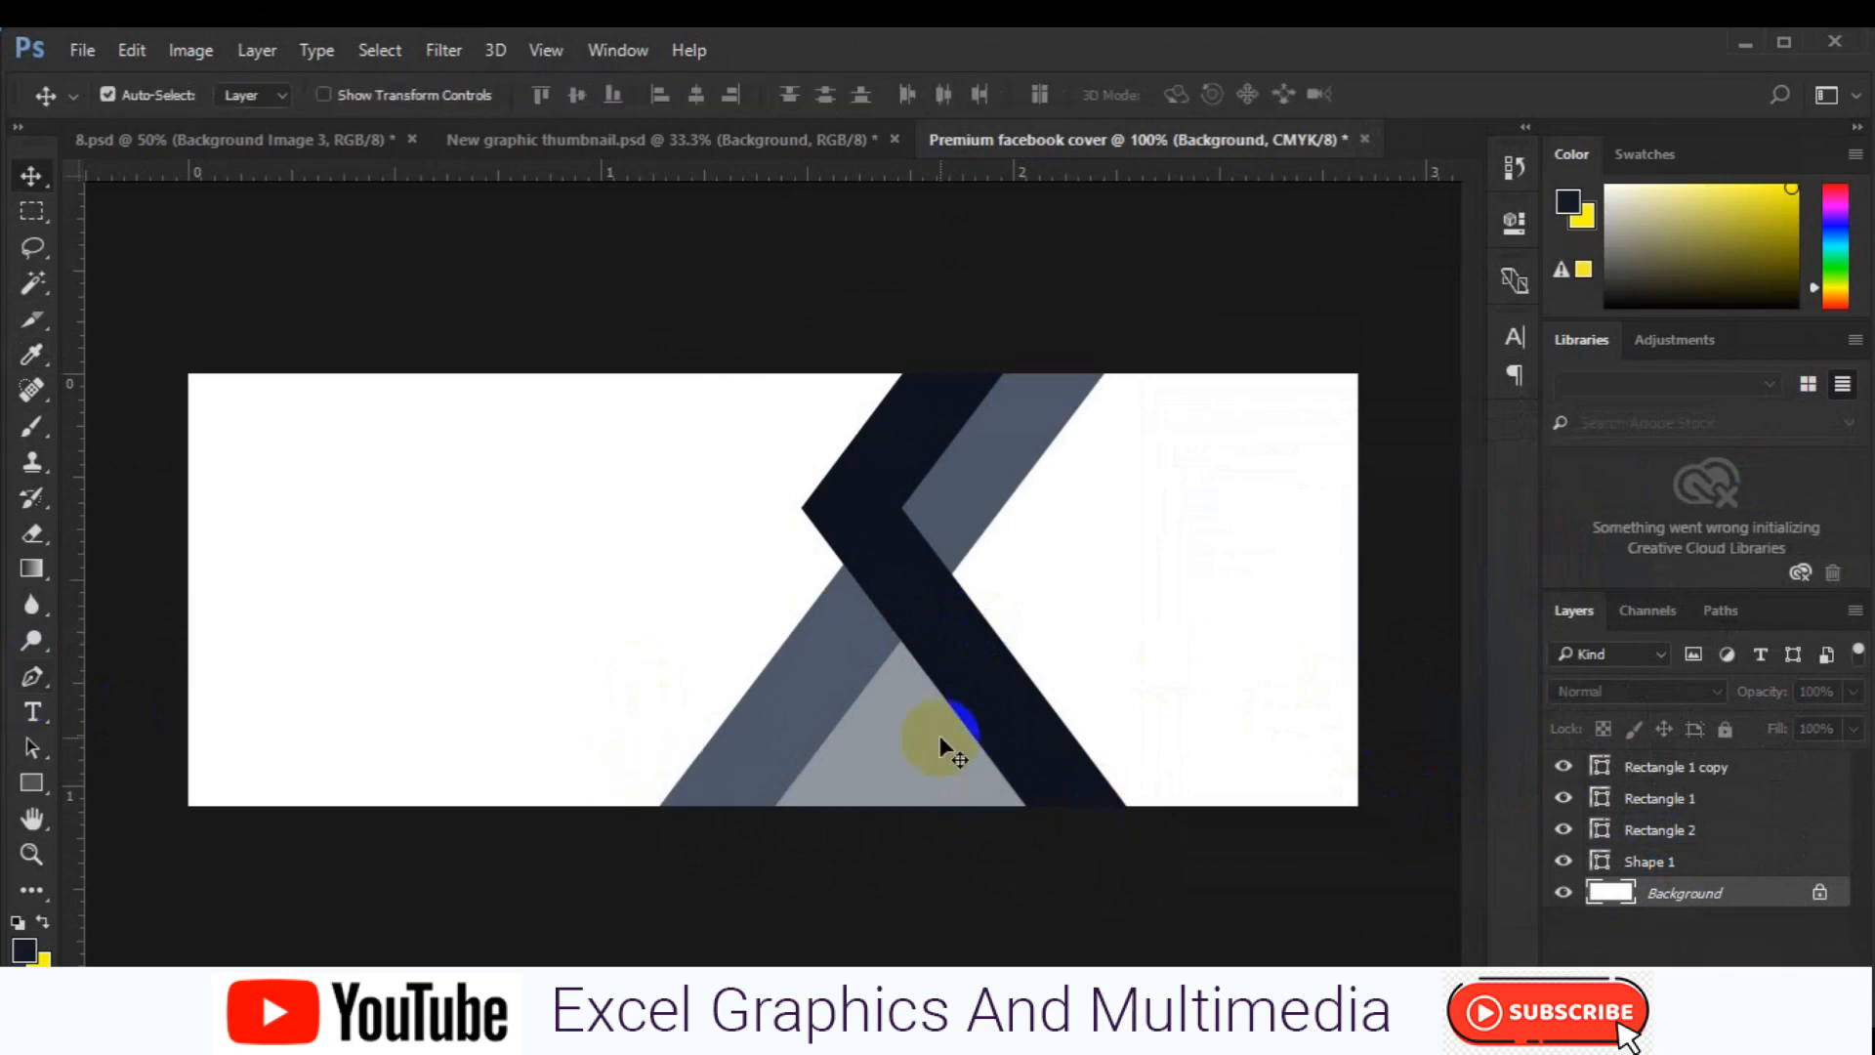
# - Select all four shape layers above the Background, from Shape 1 to Rectangle 1 copy
pyautogui.click(1645, 861)
pyautogui.keyDown('shift'); pyautogui.click(1694, 769); pyautogui.keyUp('shift')
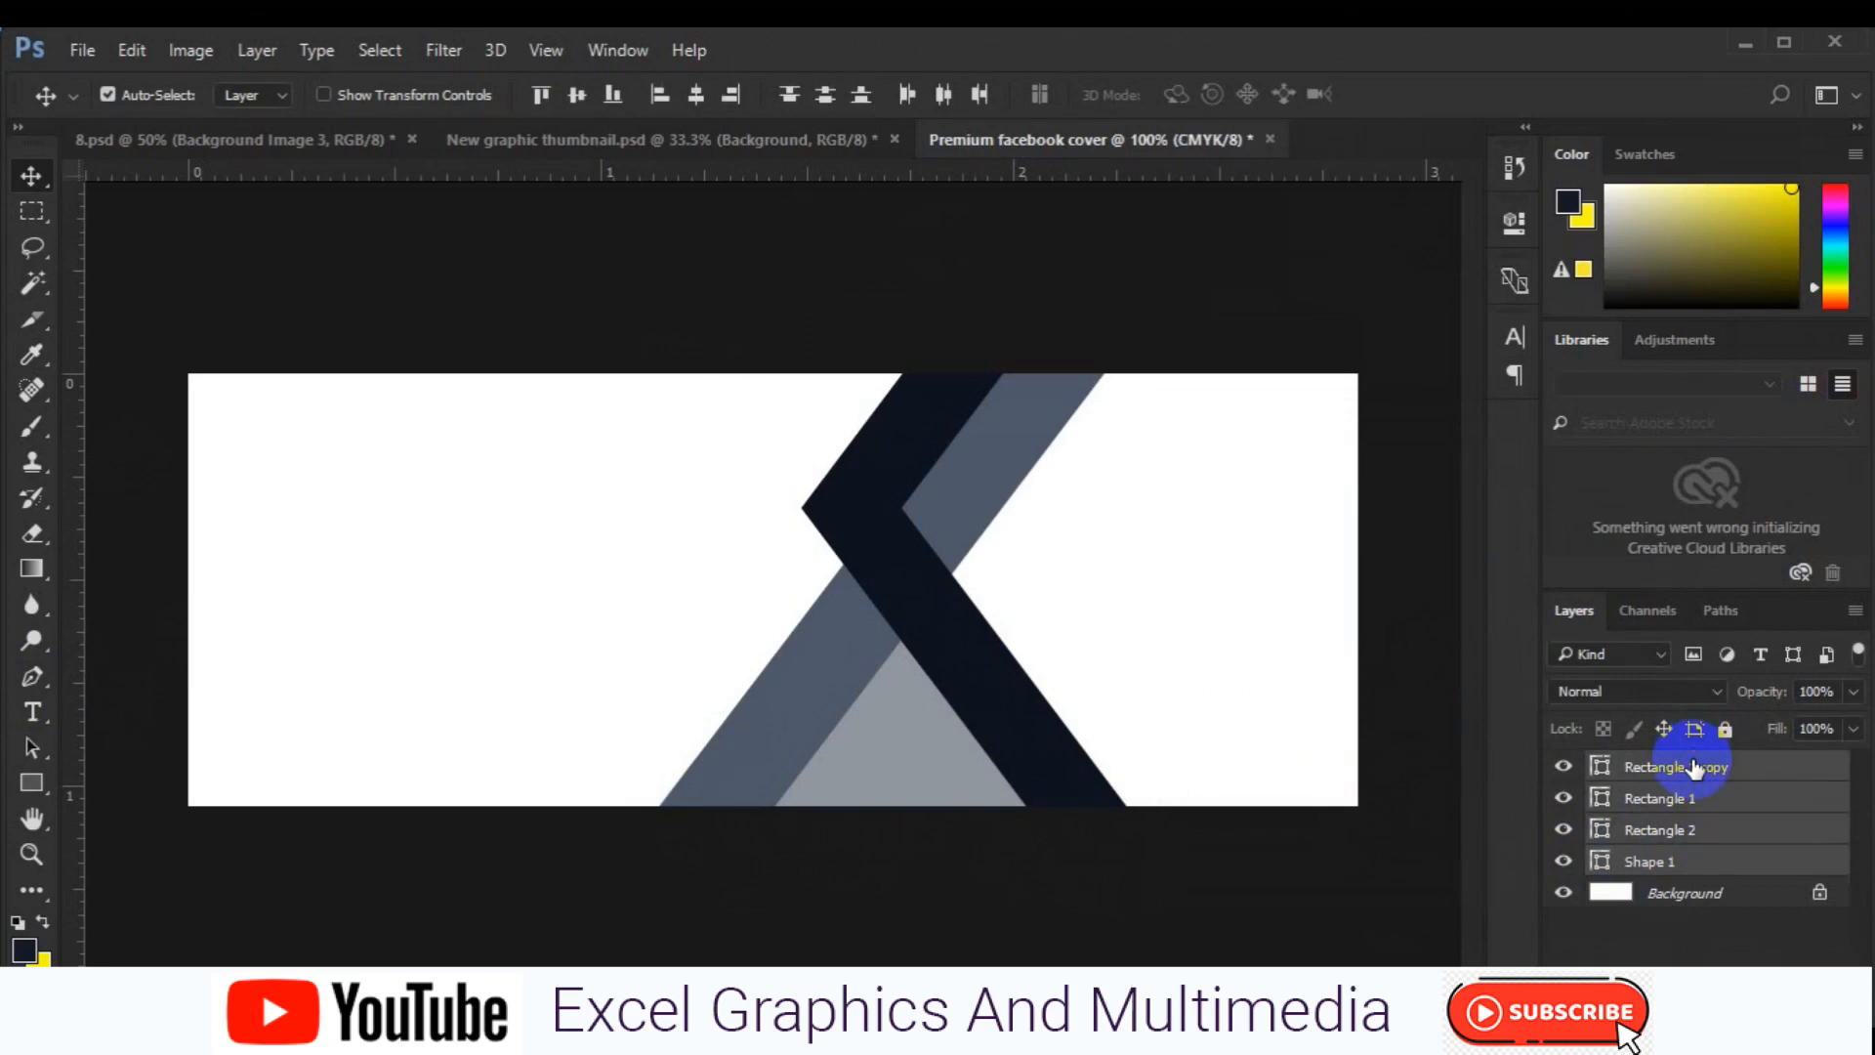
pyautogui.hotkey('ctrl', 'g')
pyautogui.press('z')
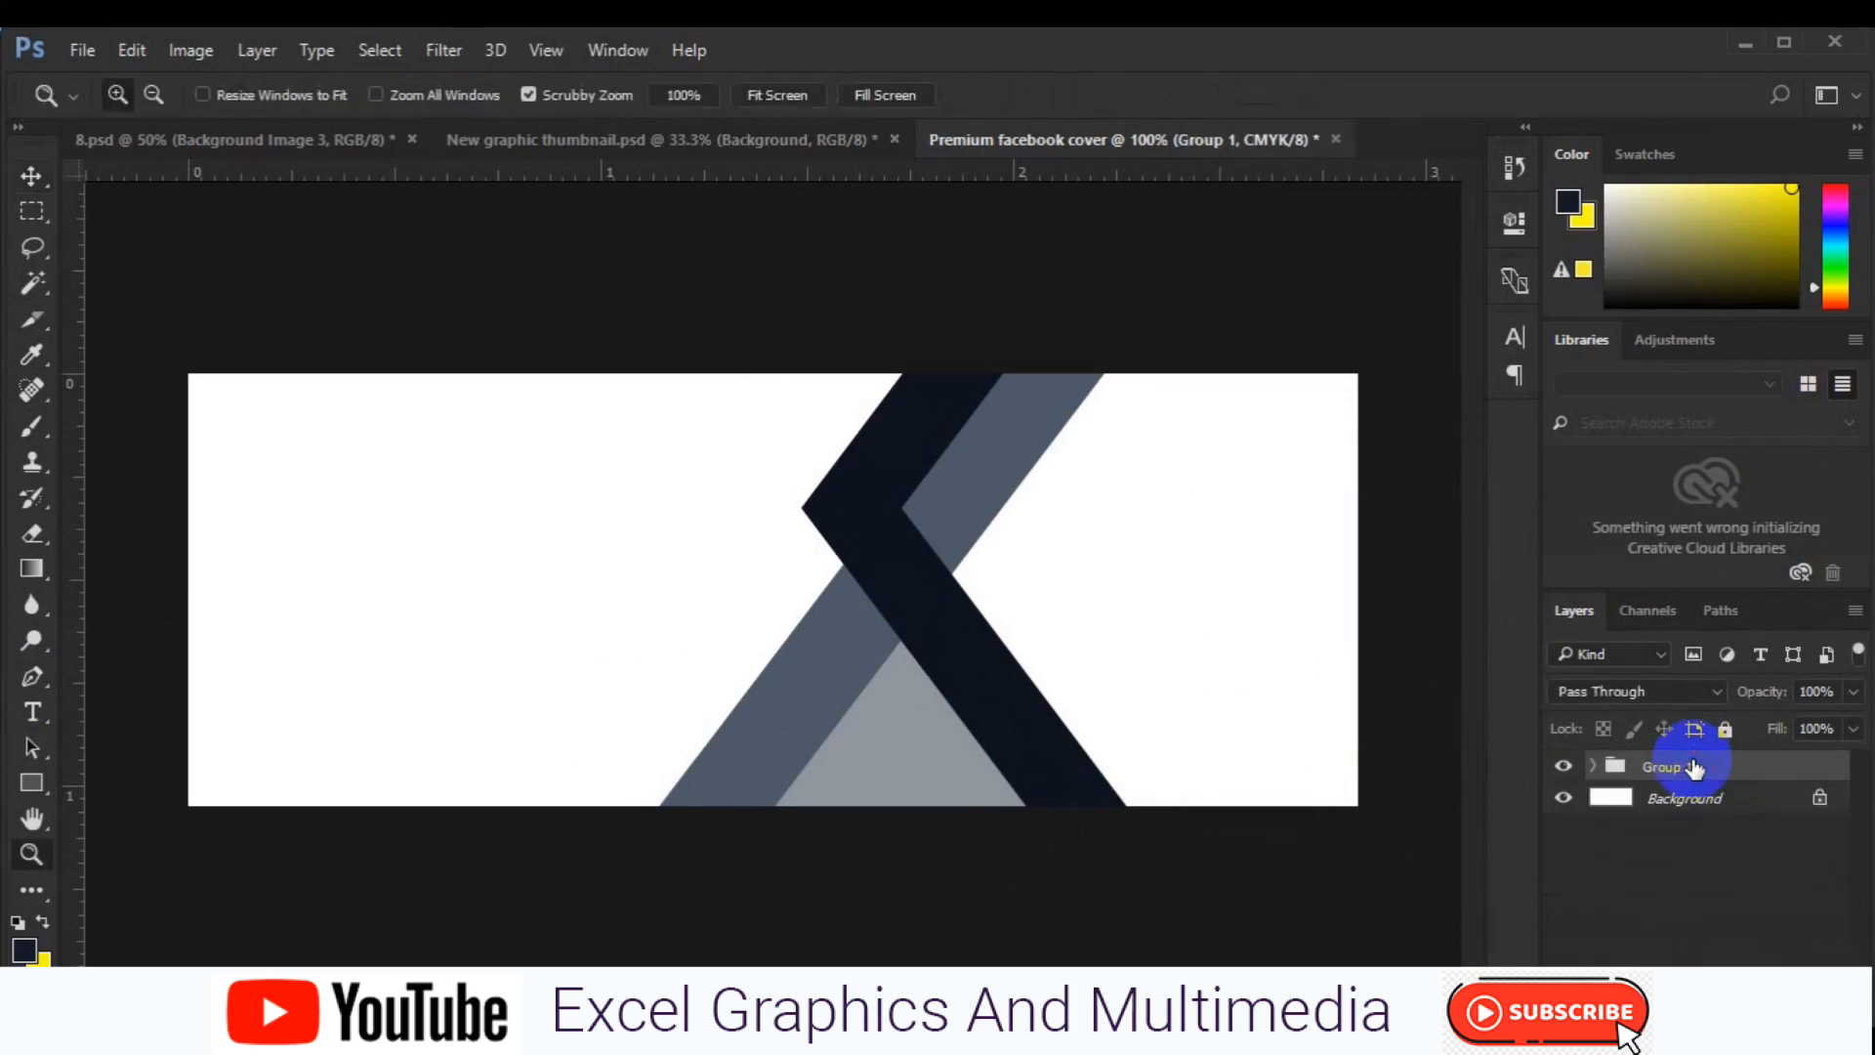
pyautogui.hotkey('ctrl', 'shift', 'g')
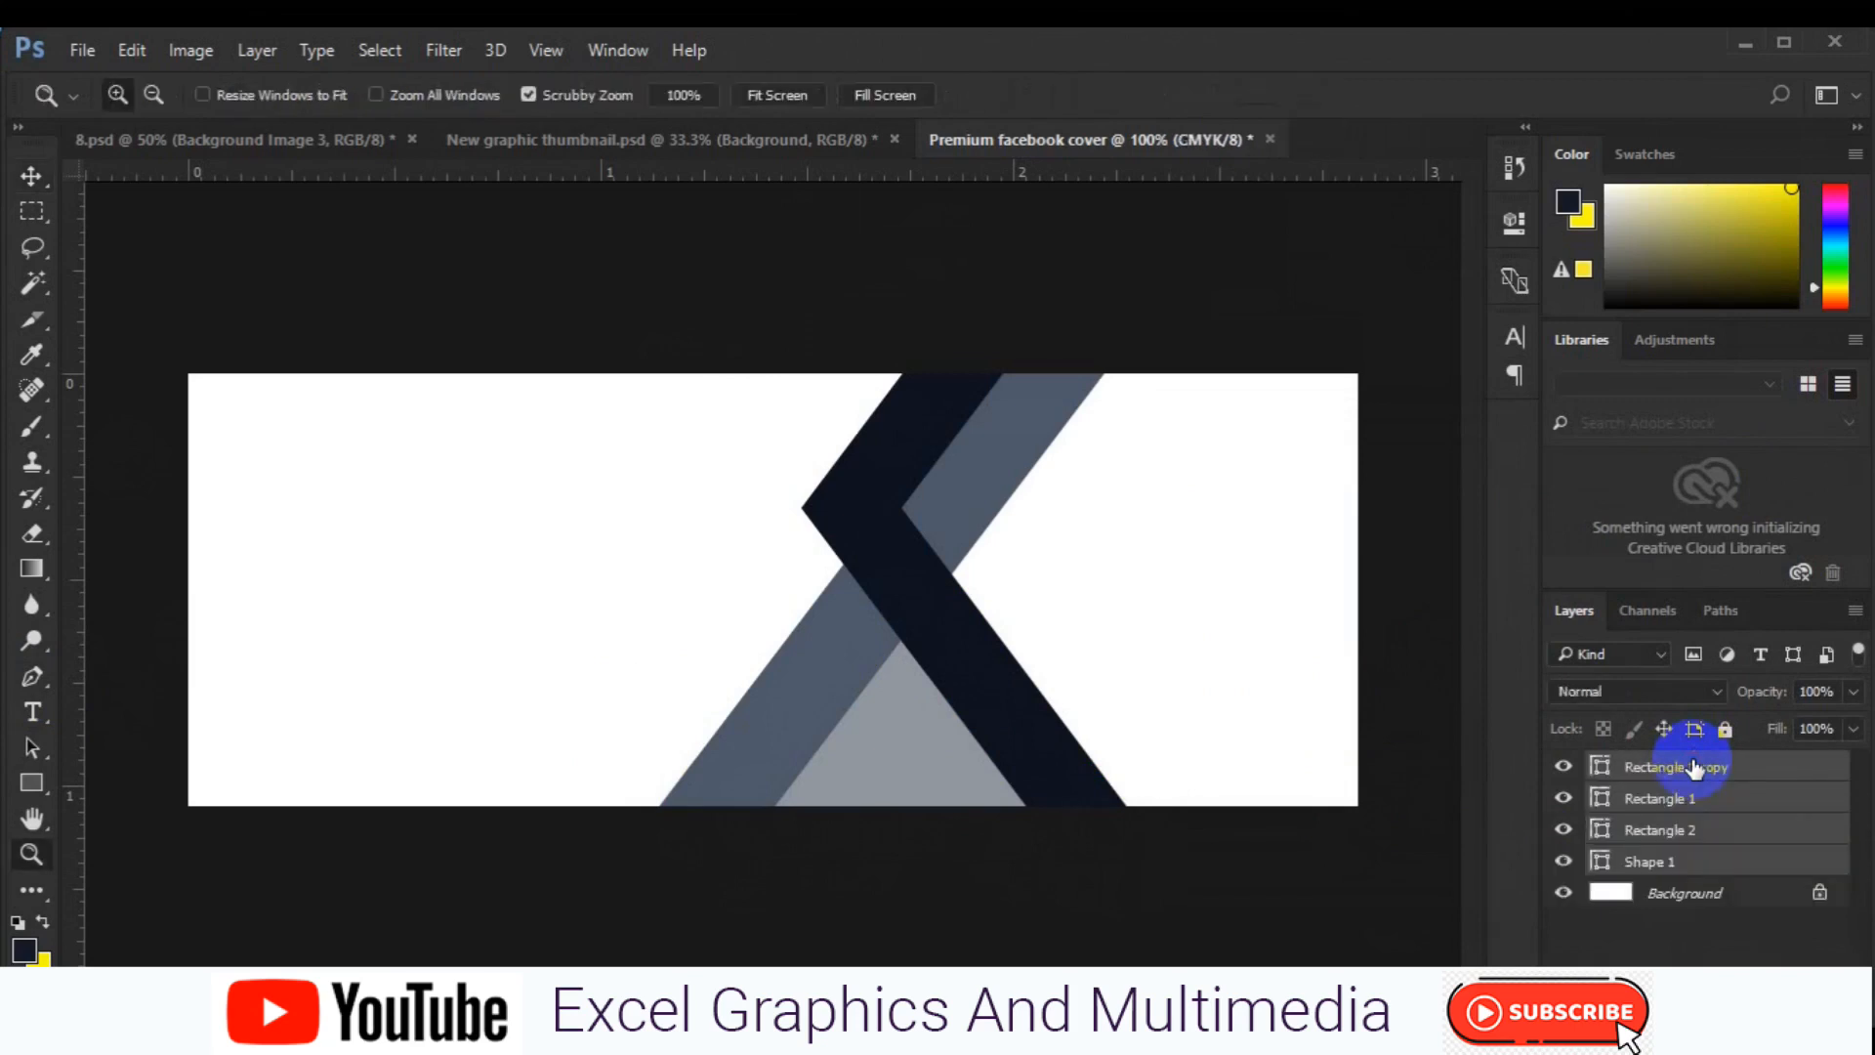
# - Shift the selected shapes together a little to the left on the canvas and nudge them up 2 px
pyautogui.hotkey('ctrl', 't')
pyautogui.moveTo(882, 614); pyautogui.dragTo(875, 613)
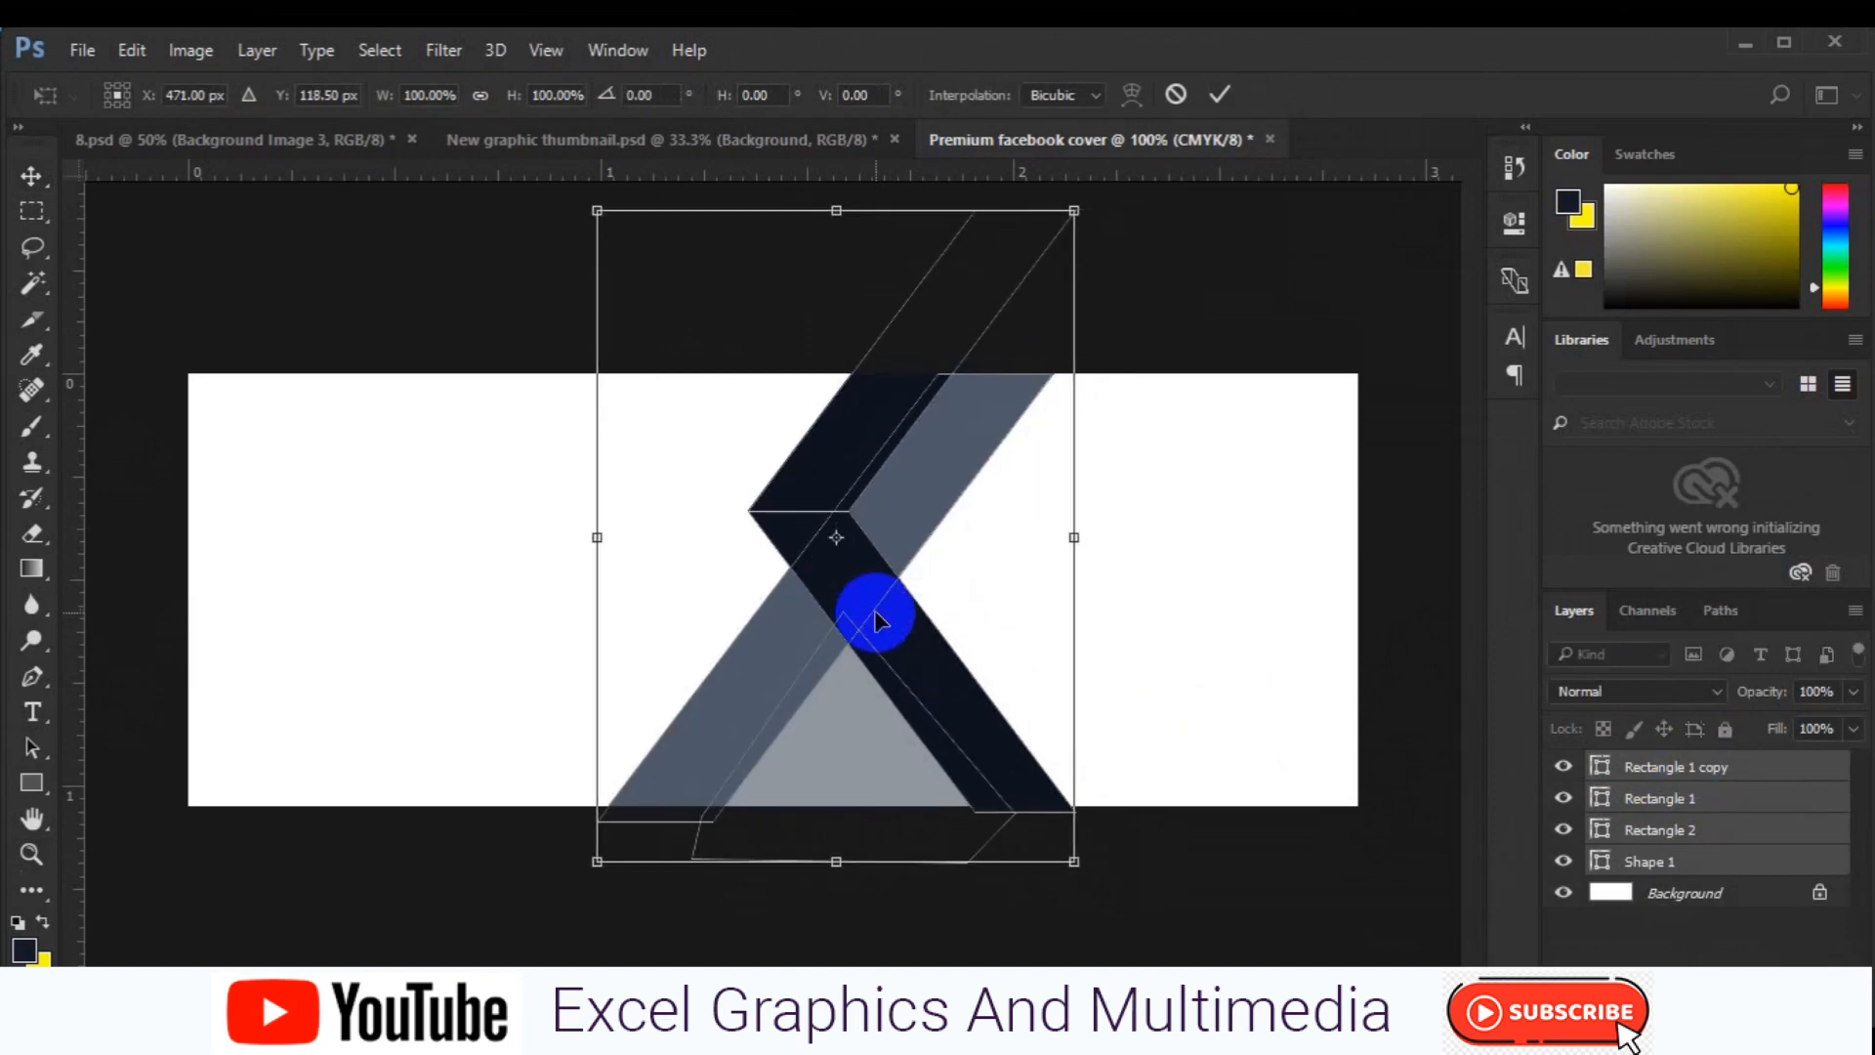
pyautogui.press('Up')
pyautogui.press('Up')
pyautogui.press('Return')
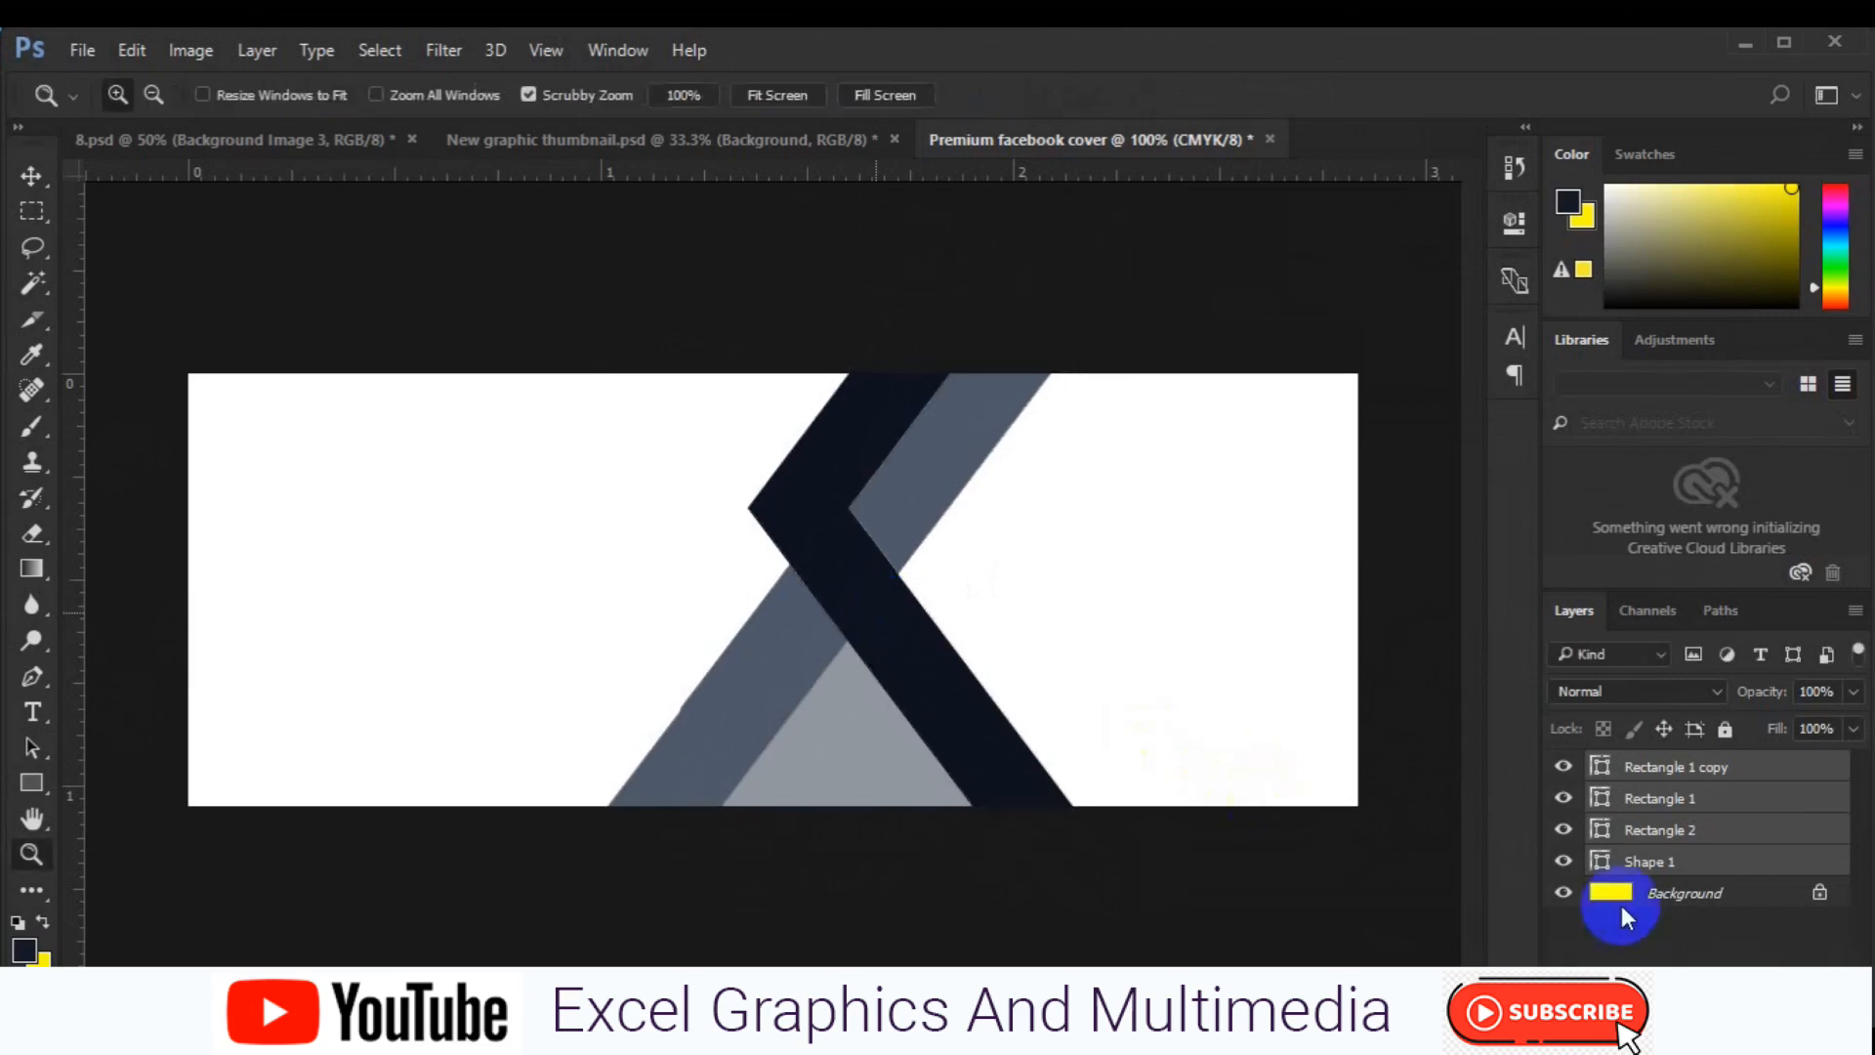
# - Draw a closed Pen tool polygon about 387 × 411 px directly above the Background layer, covering the cover's area right of the chevron
pyautogui.click(1657, 906)
pyautogui.click(33, 676)
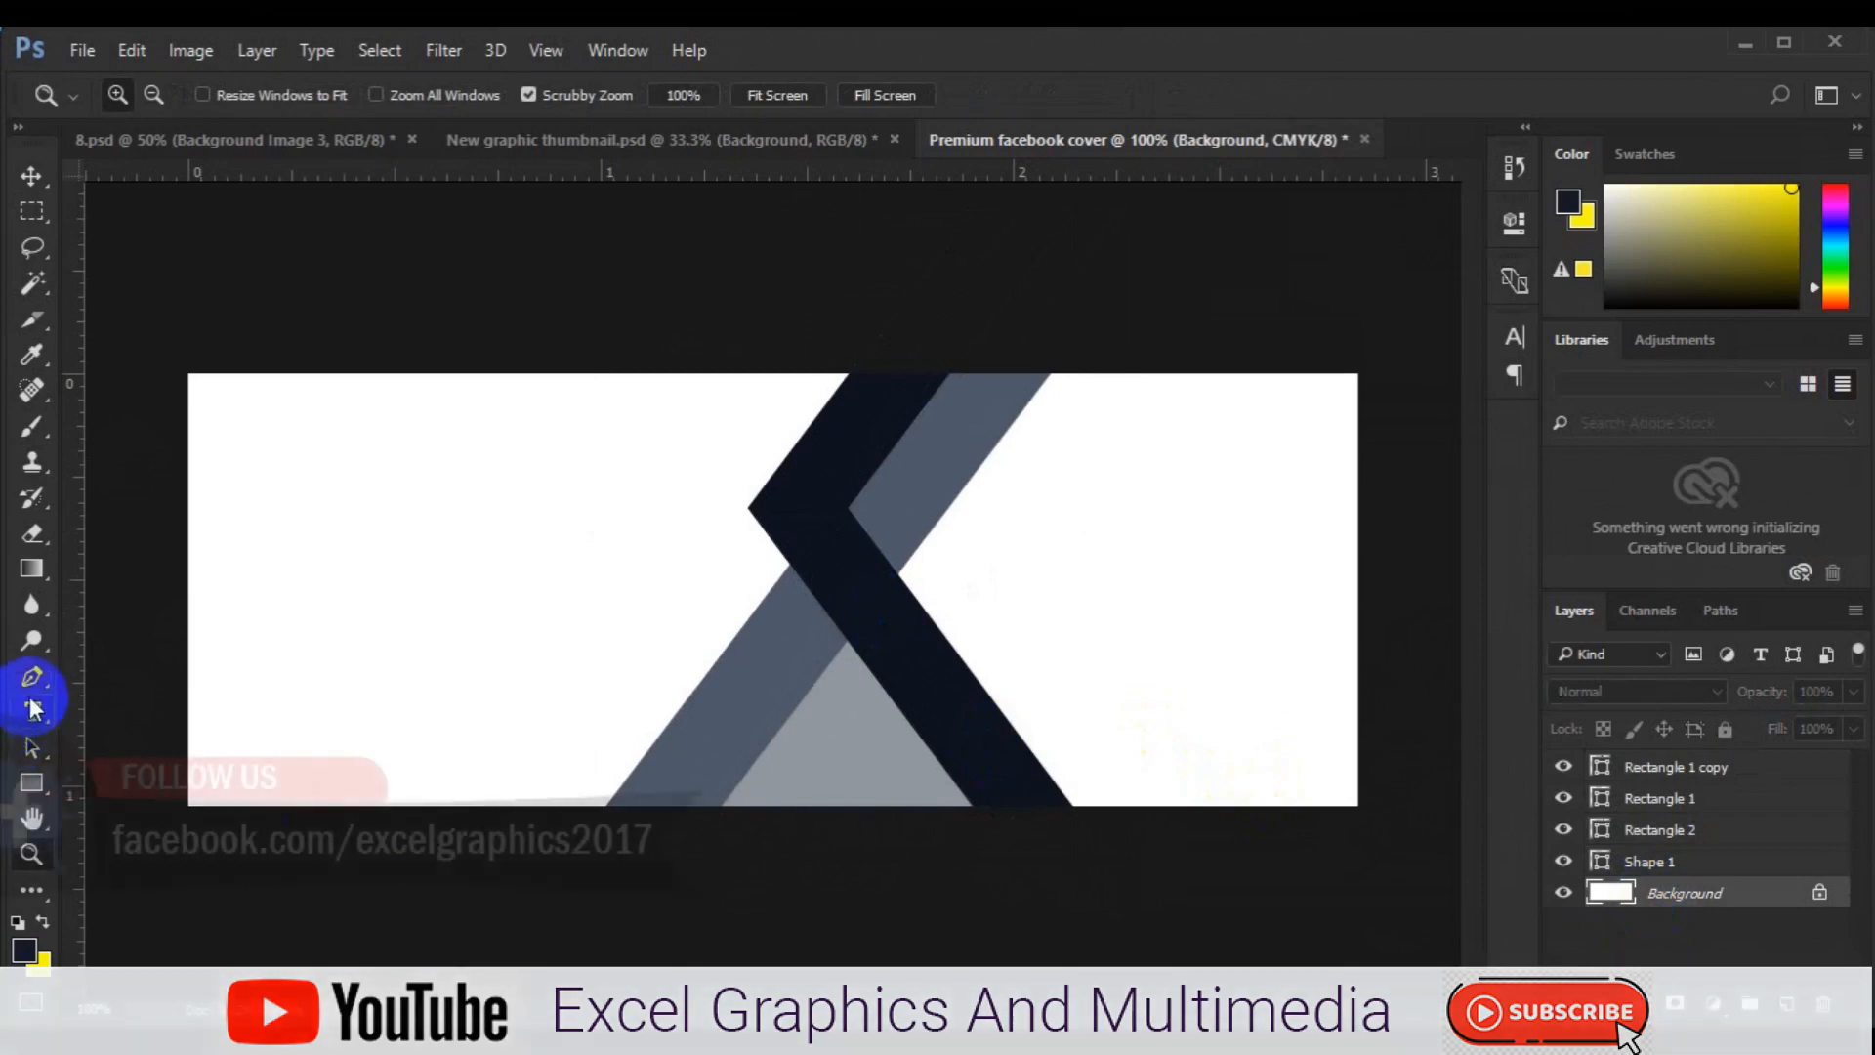
pyautogui.click(879, 513)
pyautogui.click(1089, 317)
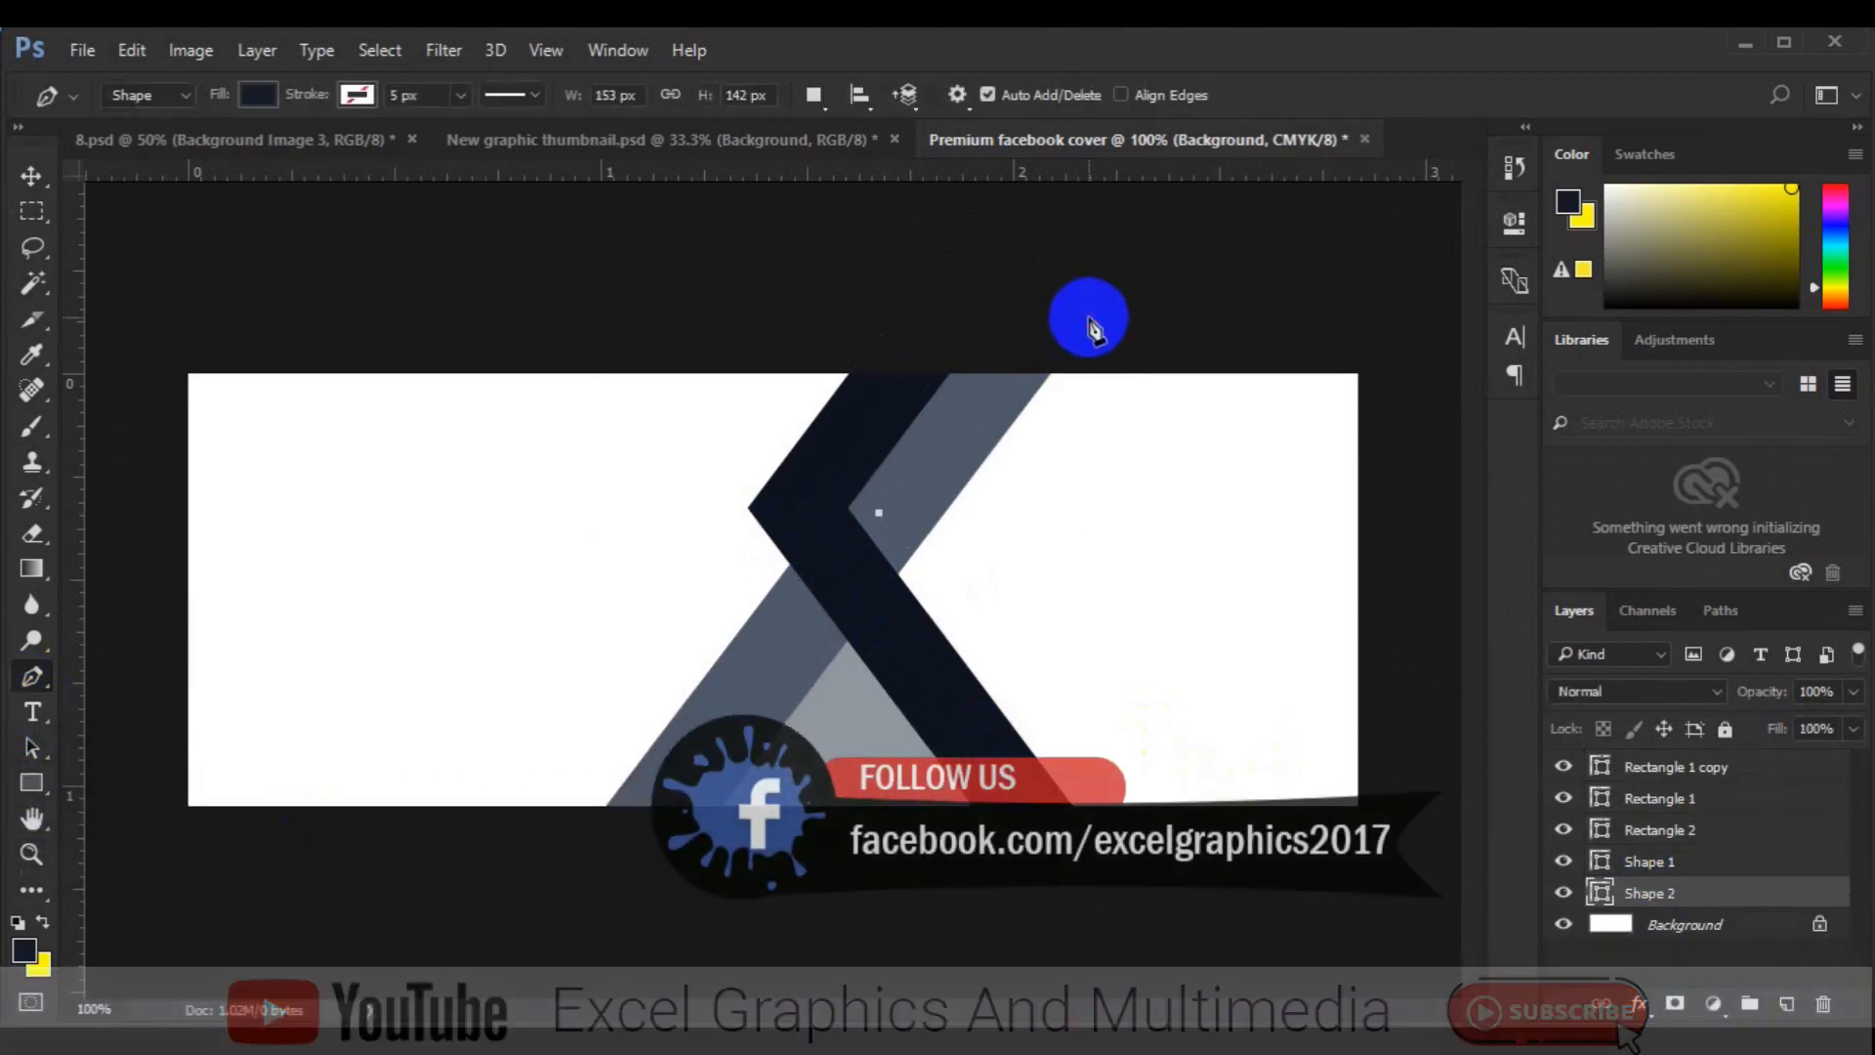
pyautogui.click(1389, 350)
pyautogui.click(1389, 838)
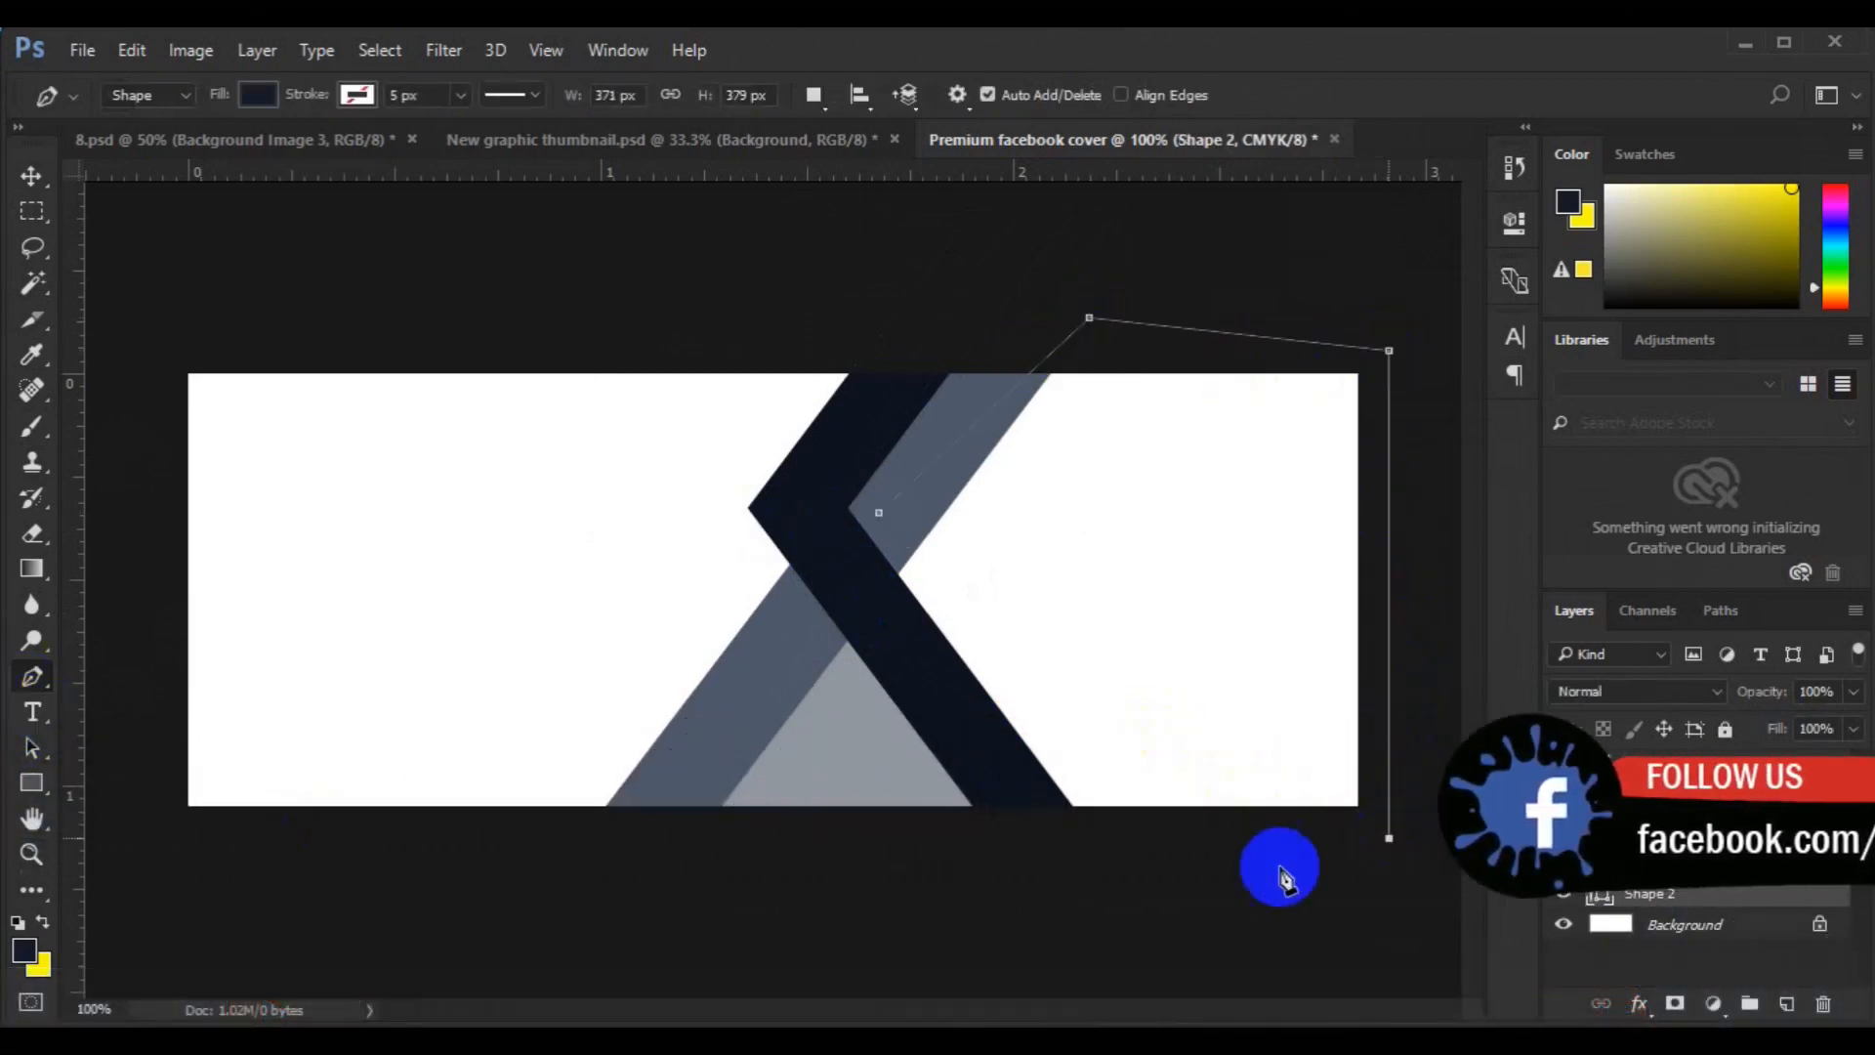
pyautogui.click(1039, 882)
pyautogui.click(981, 770)
pyautogui.click(857, 563)
pyautogui.click(879, 512)
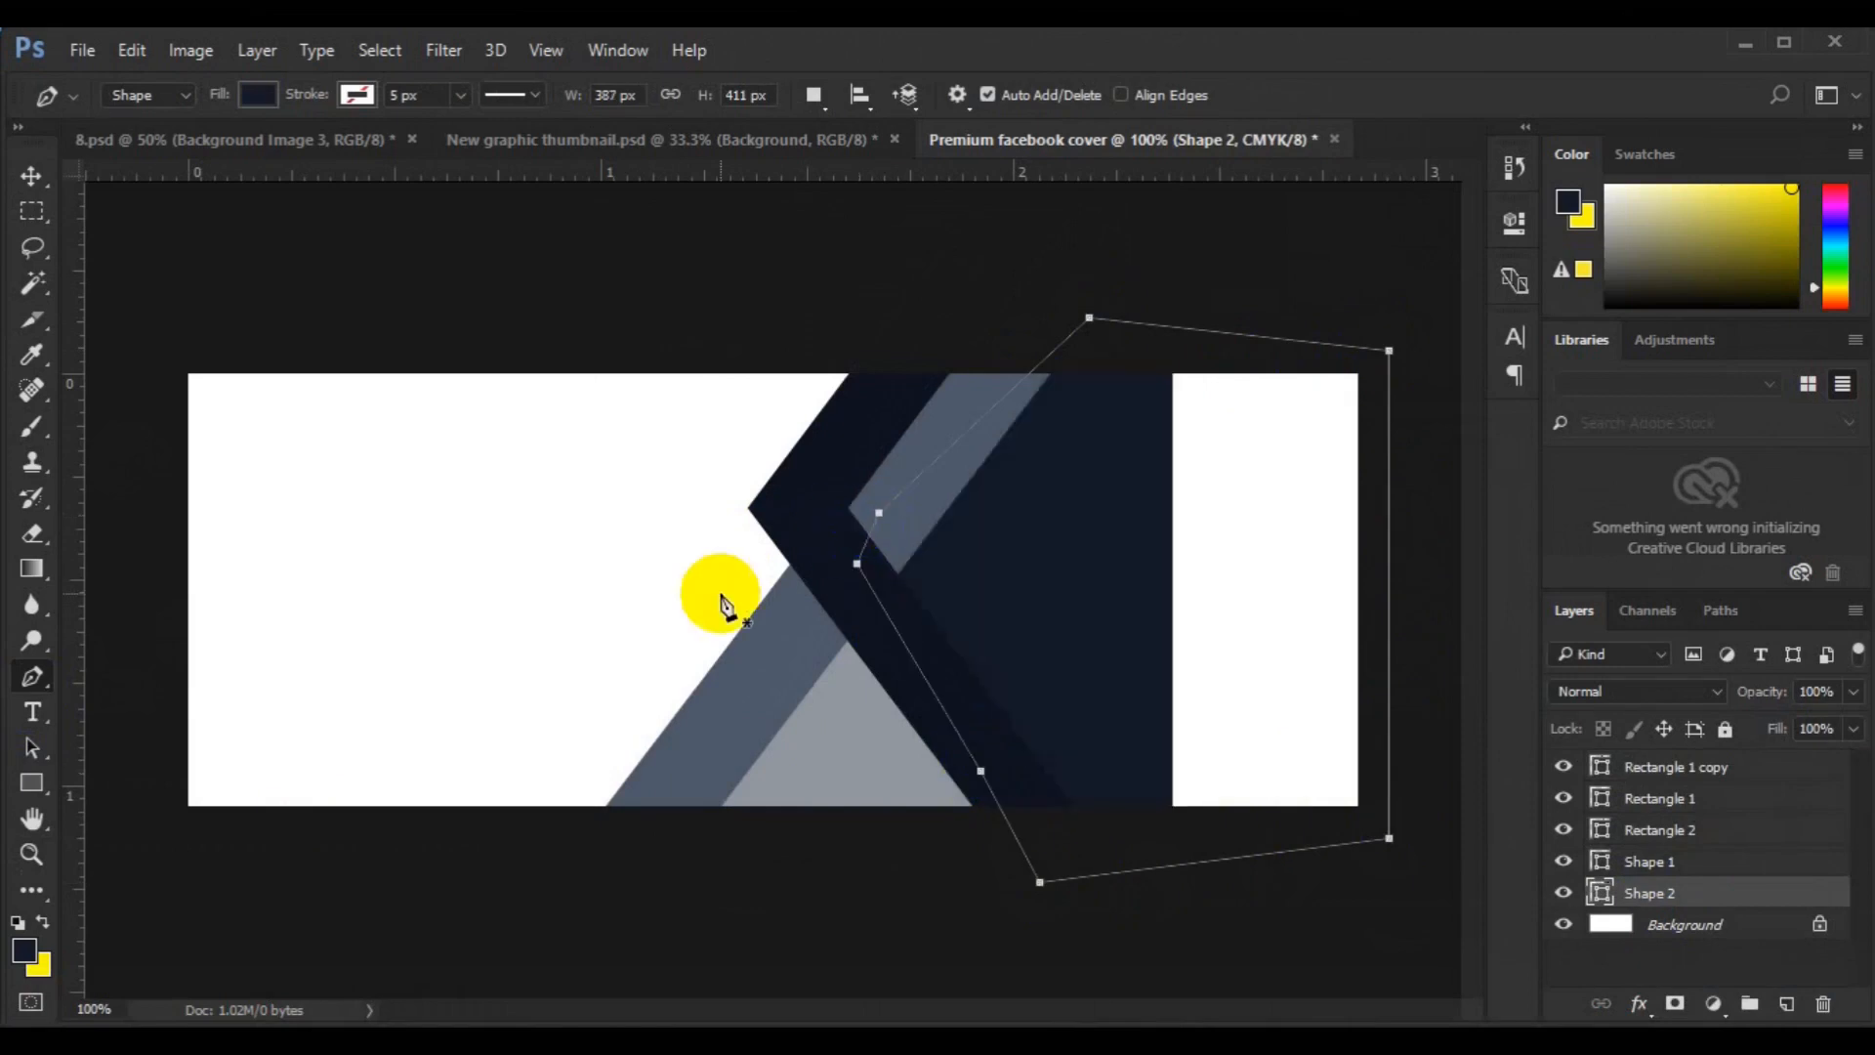
pyautogui.press('v')
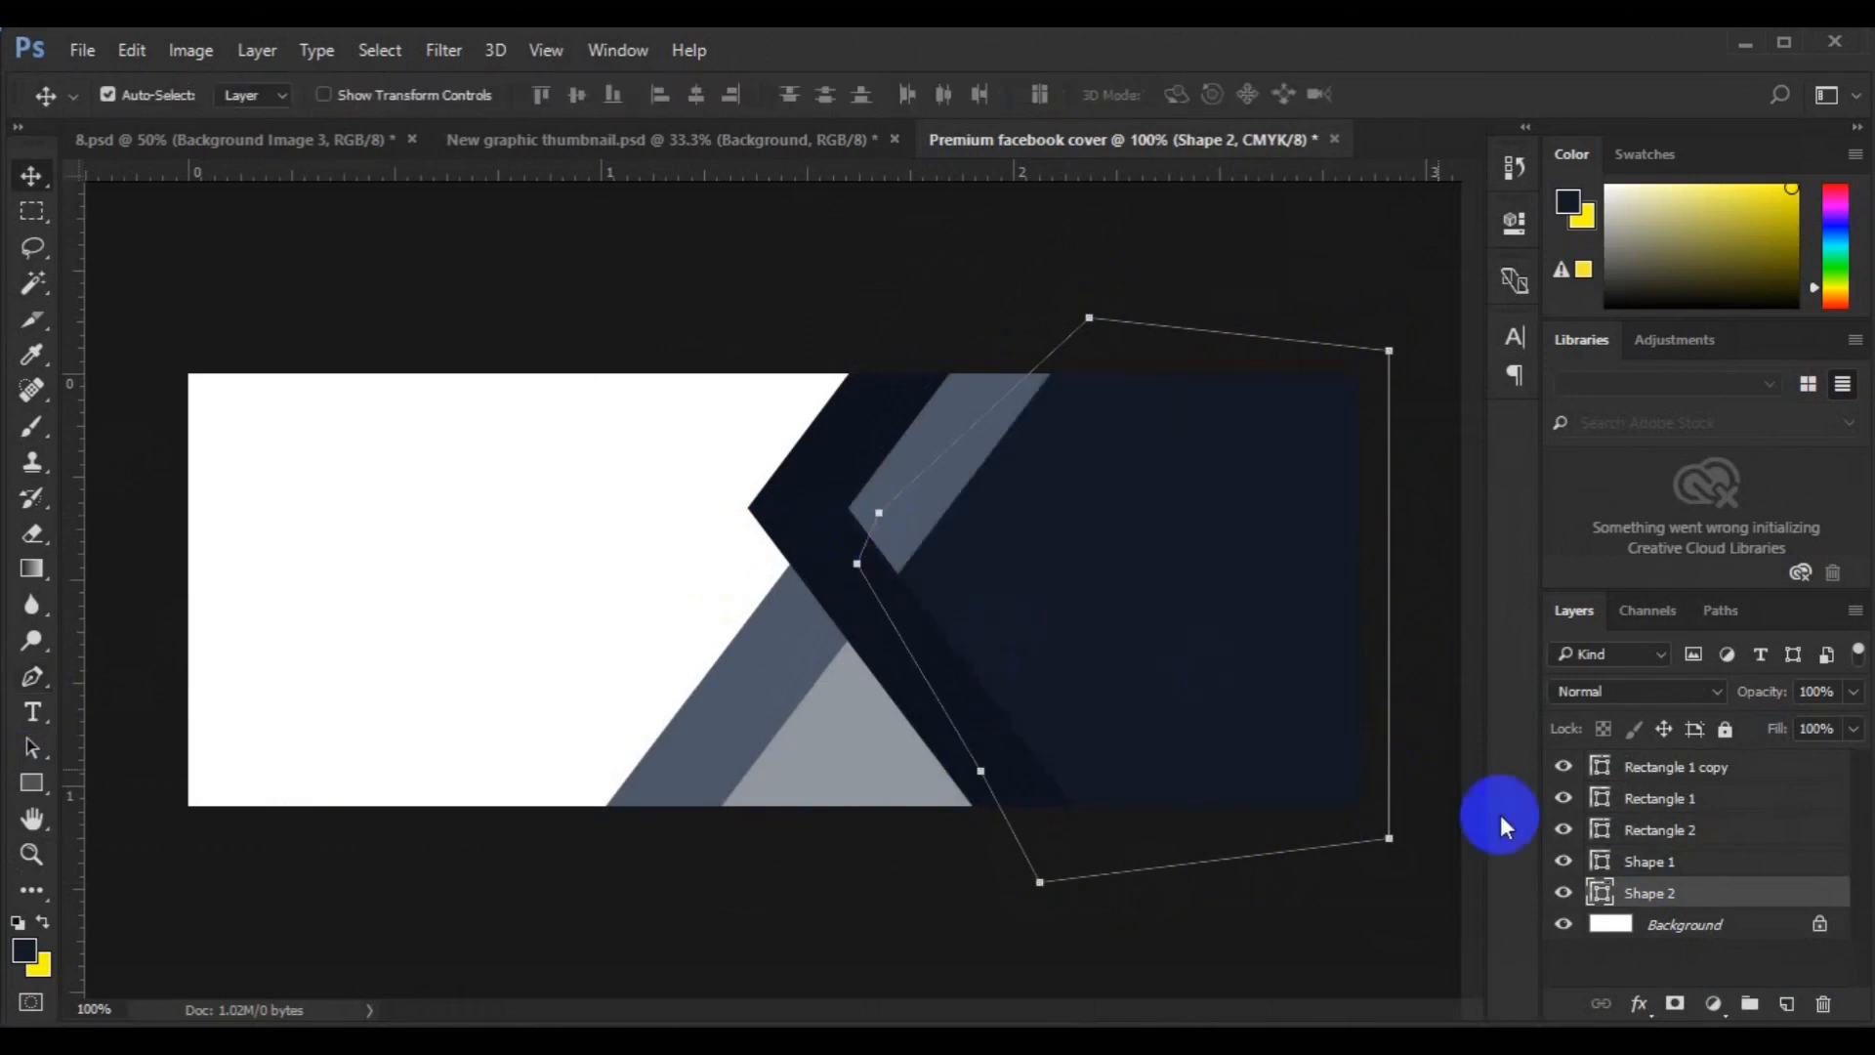
# - Place the embedded stock photo ff3 from the freepik stockpoto folder directly above the Shape 2 layer
pyautogui.click(82, 50)
pyautogui.click(232, 563)
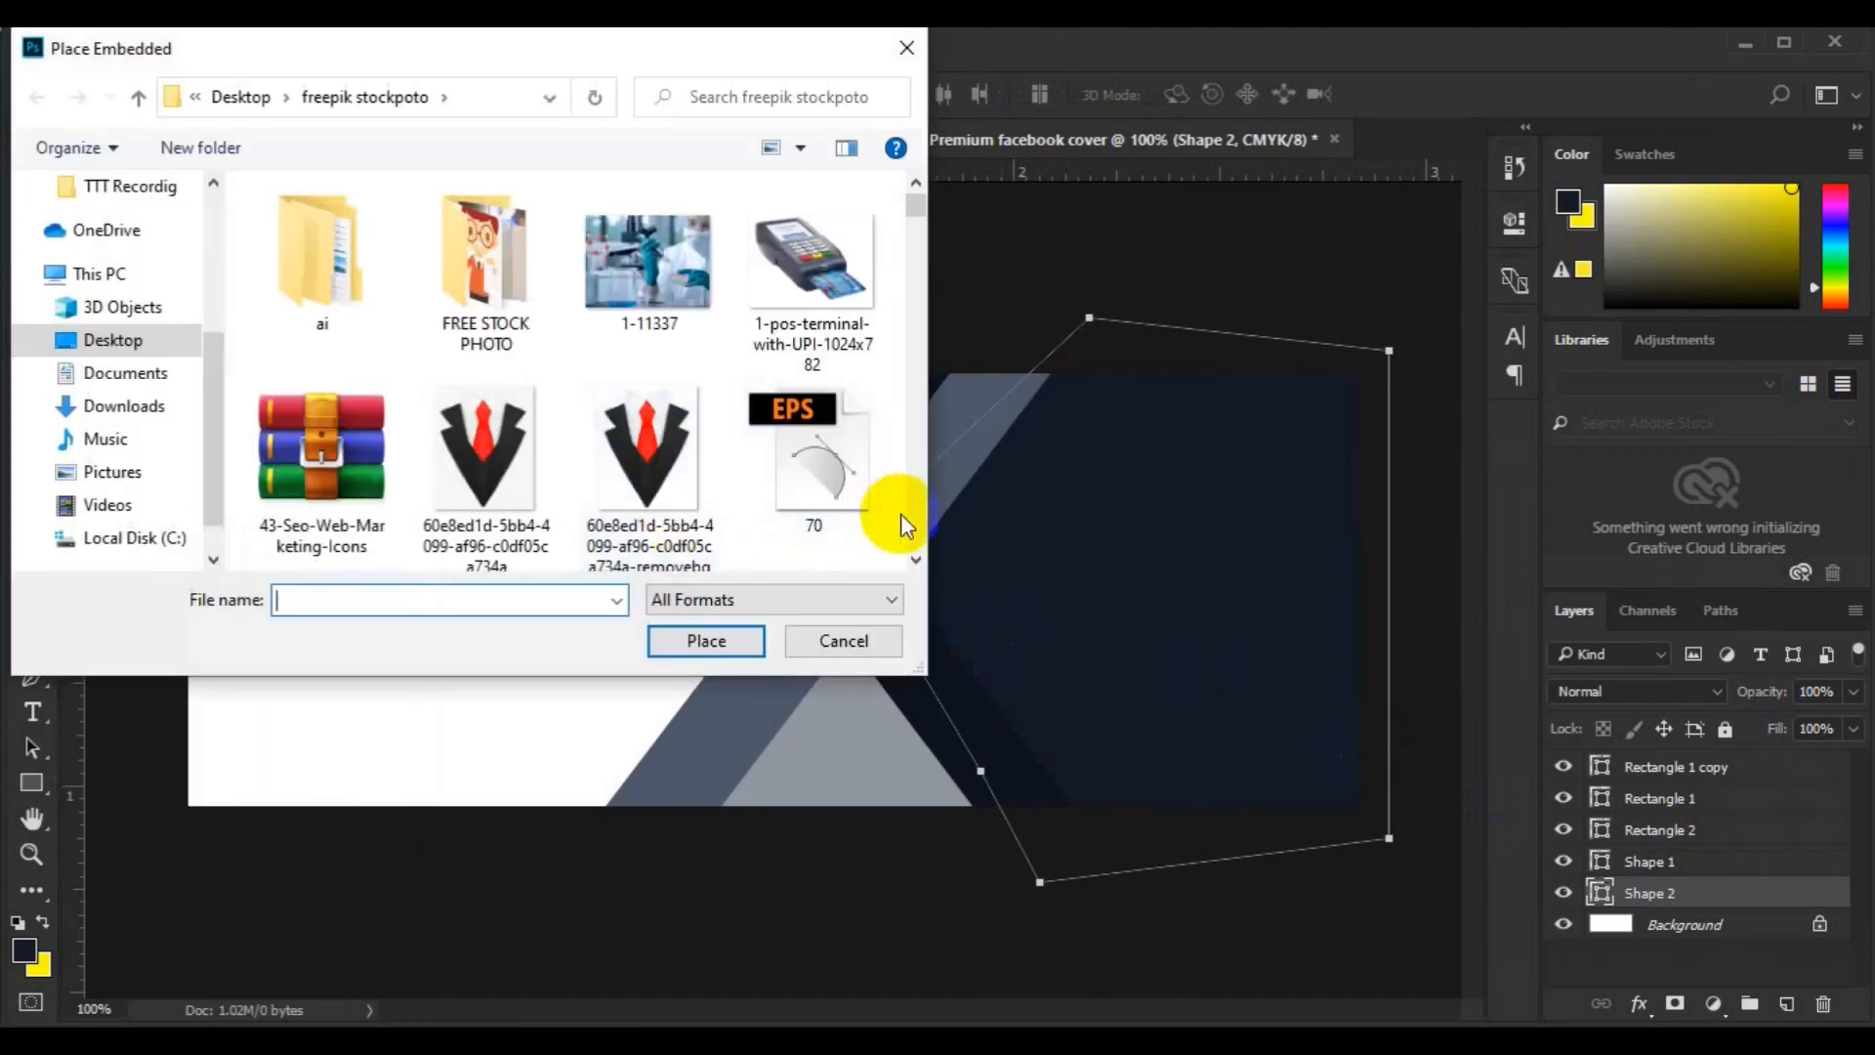
pyautogui.click(915, 554)
pyautogui.moveTo(915, 555); pyautogui.dragTo(916, 558)
pyautogui.click(915, 272)
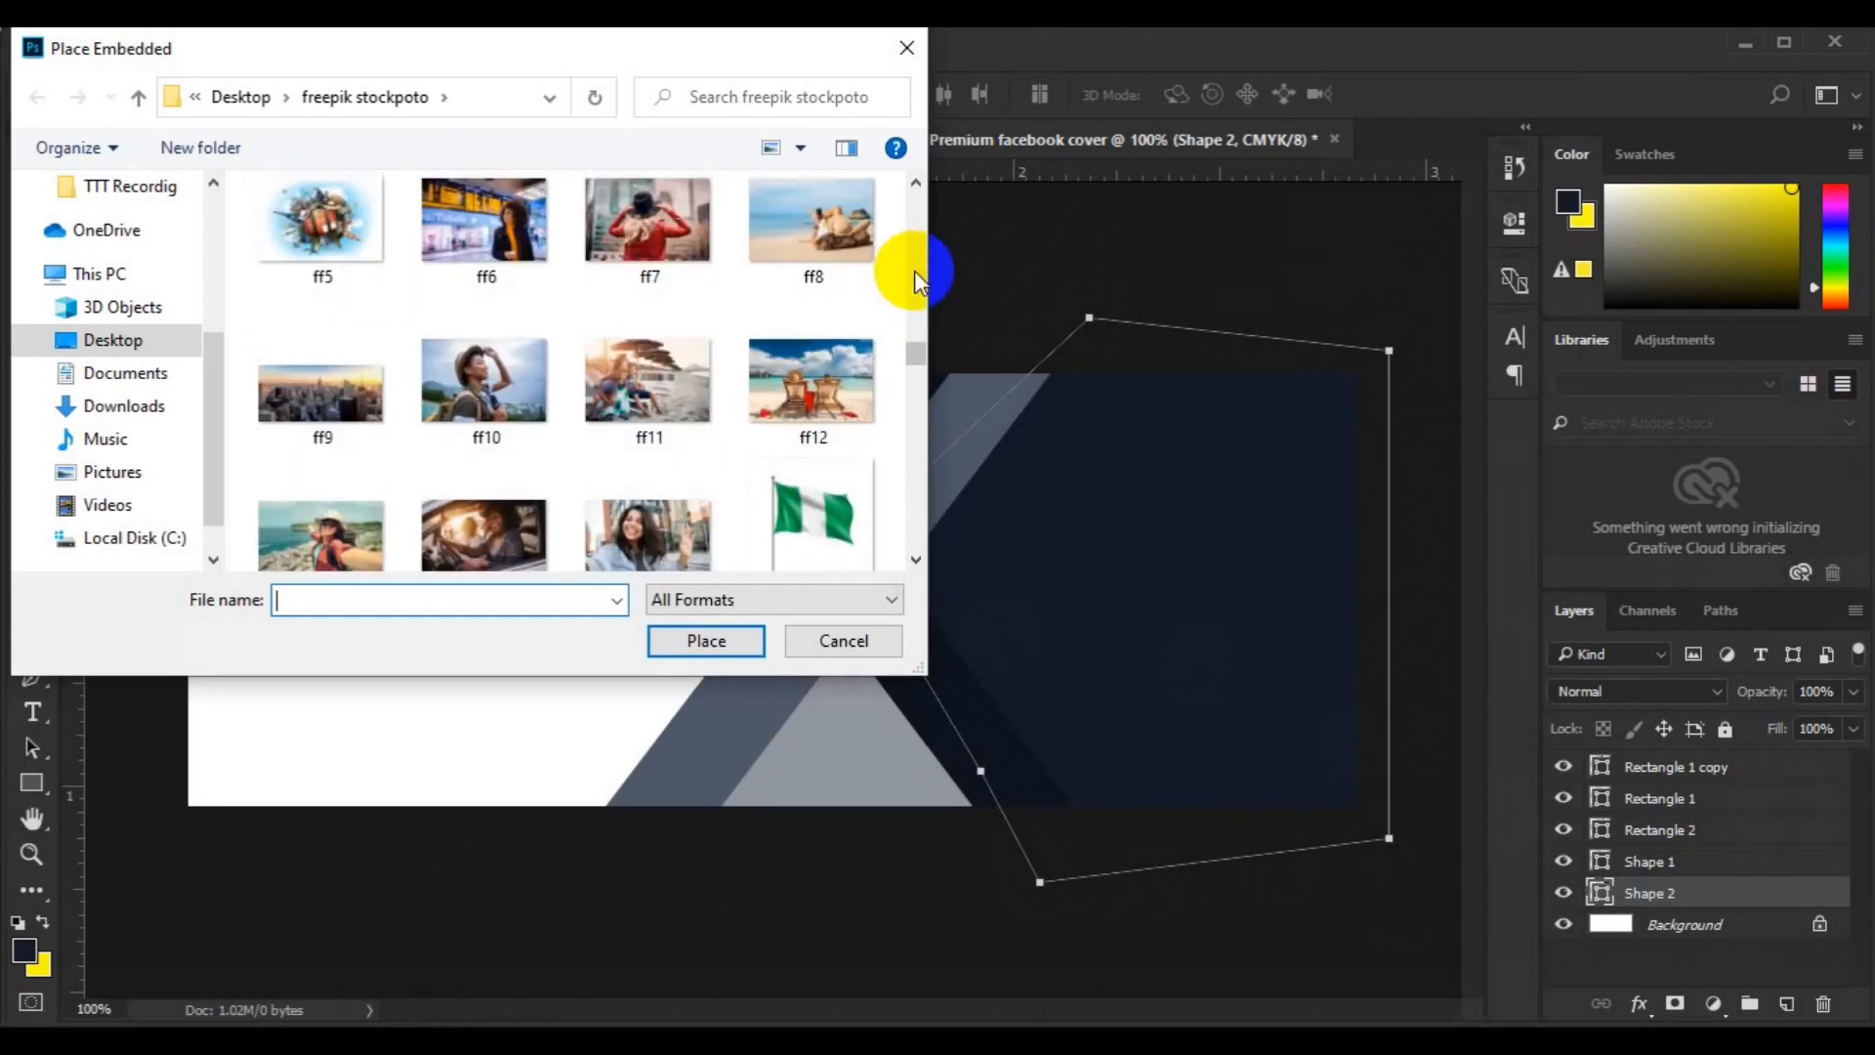
pyautogui.click(915, 272)
pyautogui.click(610, 506)
pyautogui.click(705, 639)
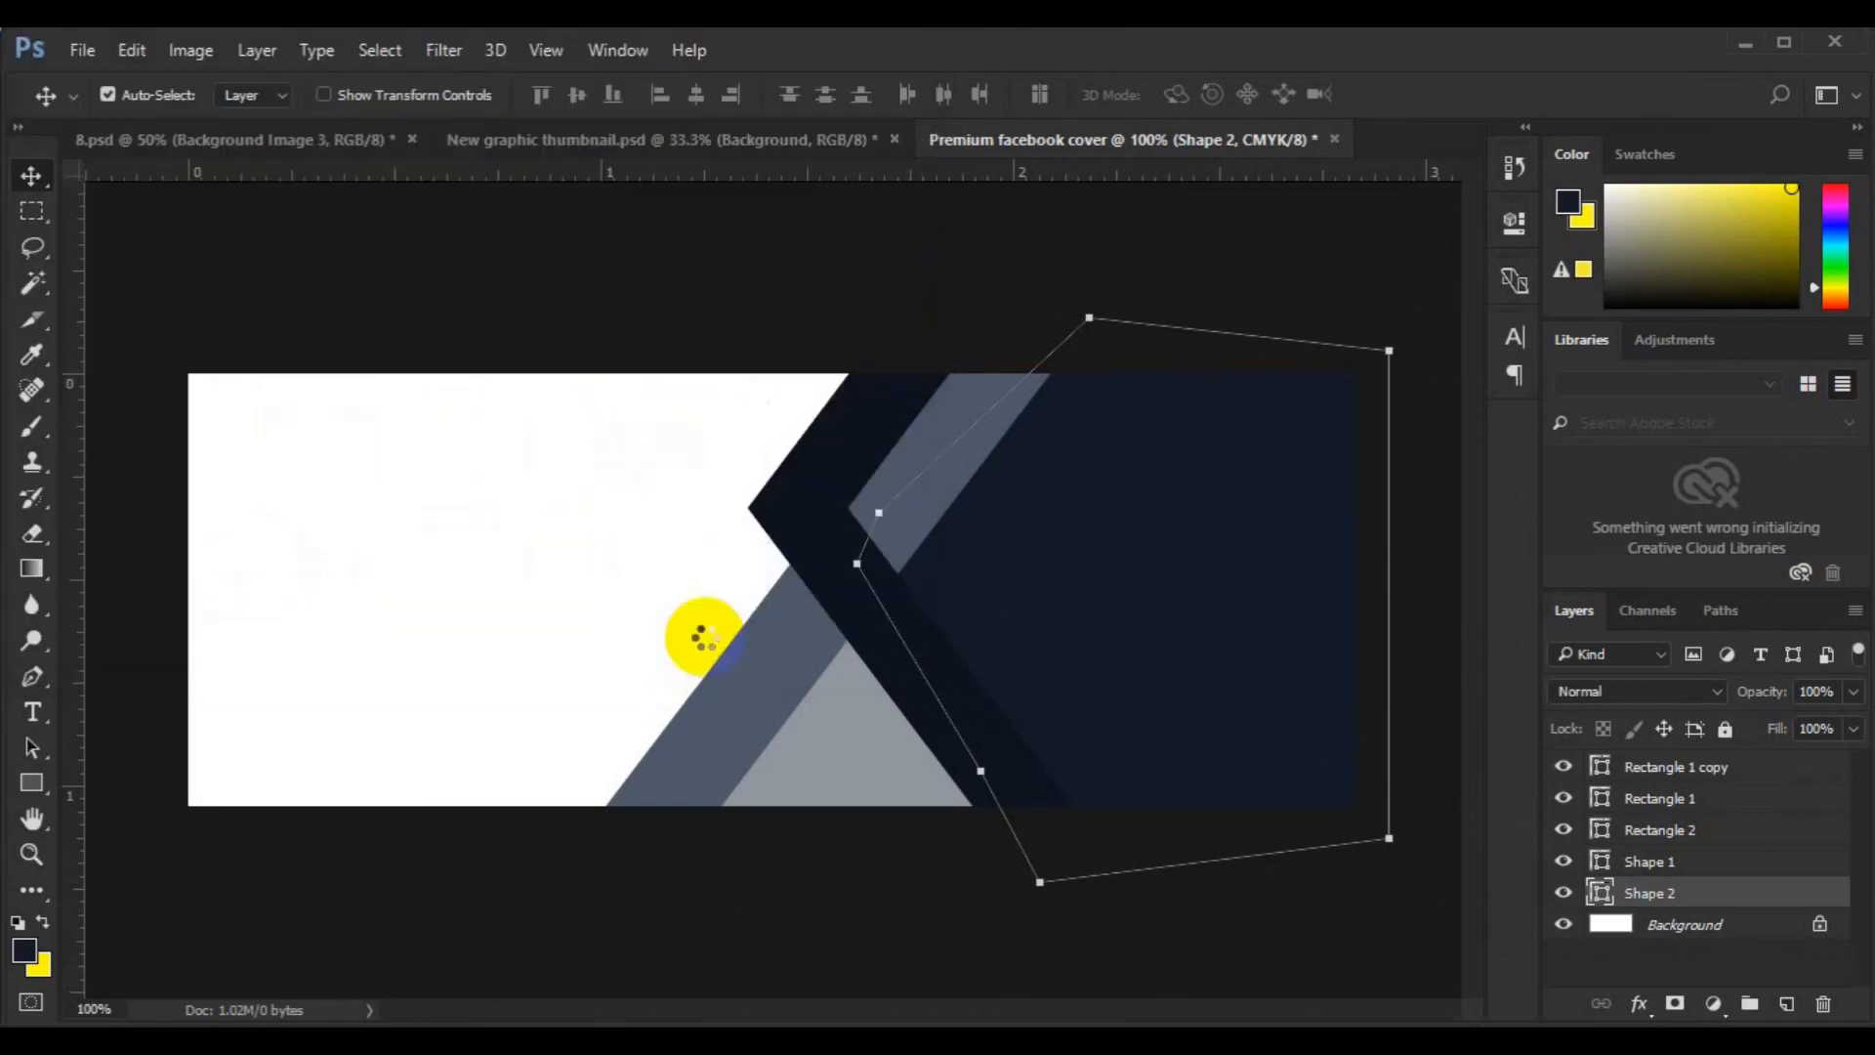
pyautogui.doubleClick(1021, 589)
# - Clip the ff3 photo to Shape 2 and move it to fill the cover's area right of the chevron
pyautogui.rightClick(1690, 900)
pyautogui.click(1368, 623)
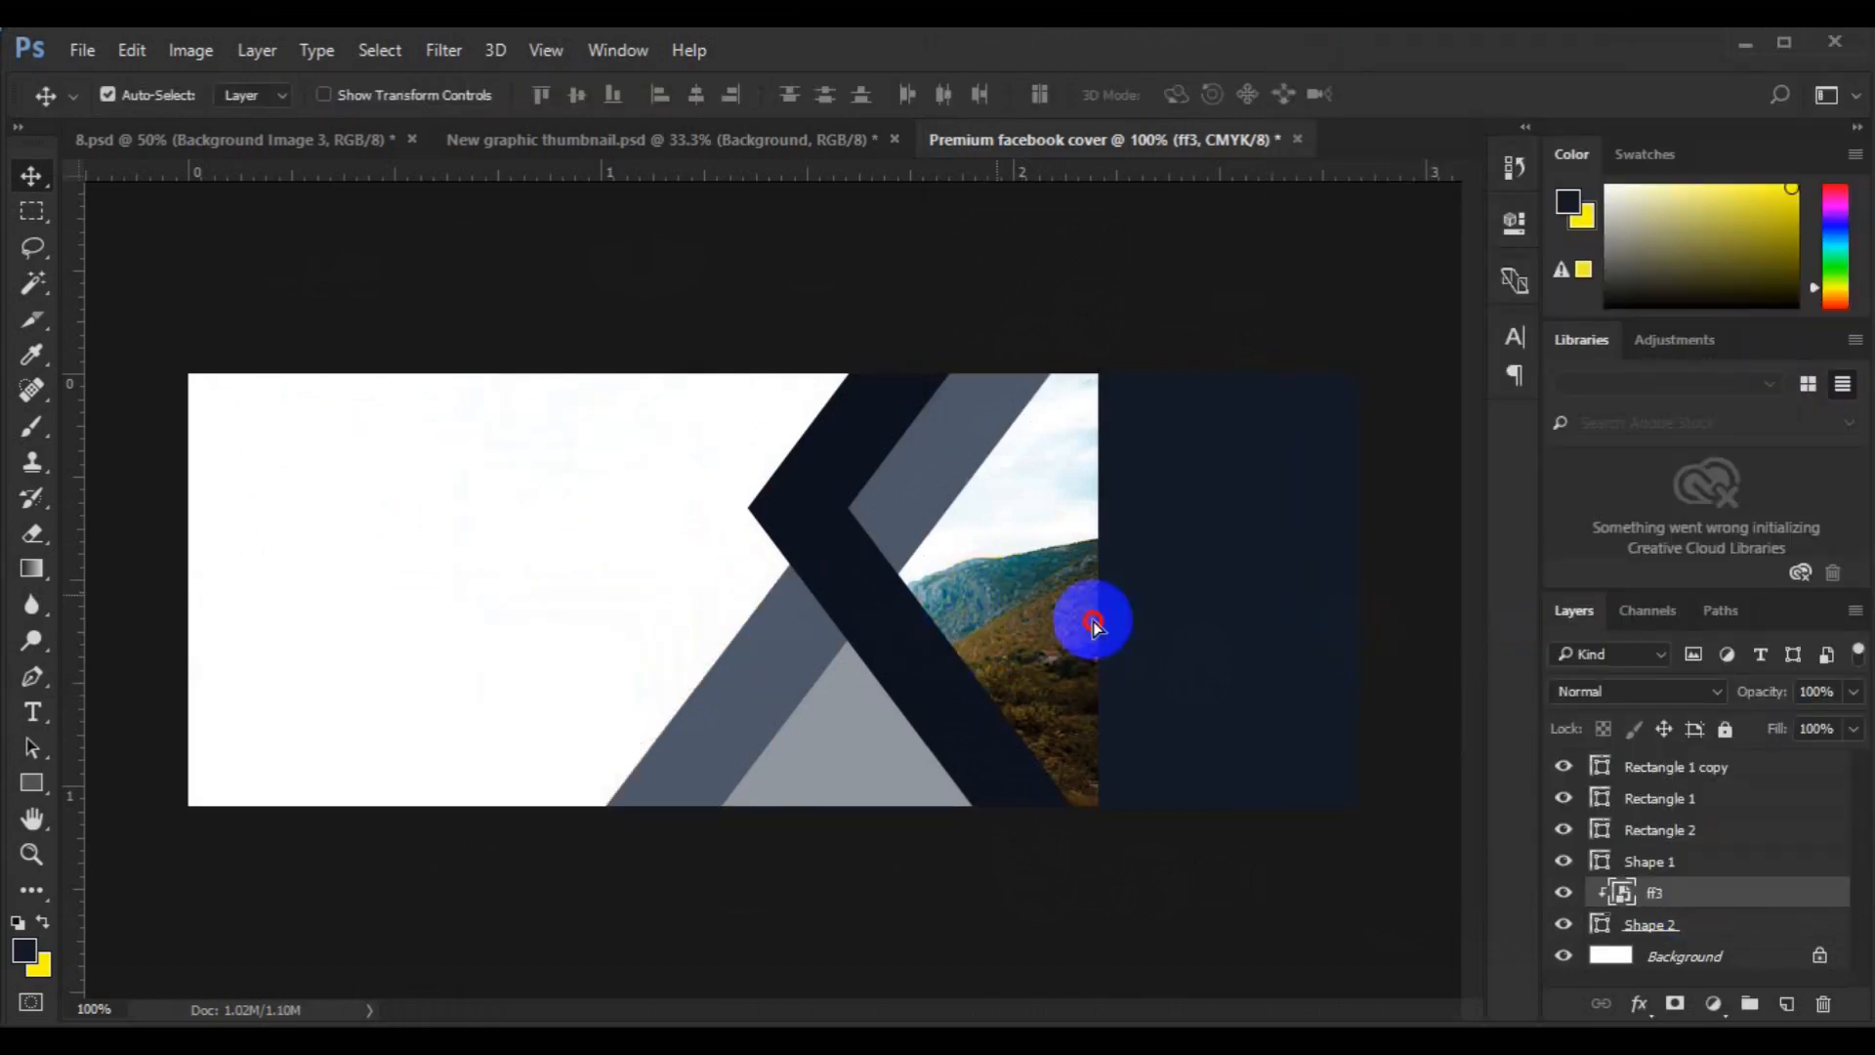
pyautogui.moveTo(1264, 622); pyautogui.dragTo(1321, 625)
pyautogui.moveTo(1170, 627); pyautogui.dragTo(1171, 674)
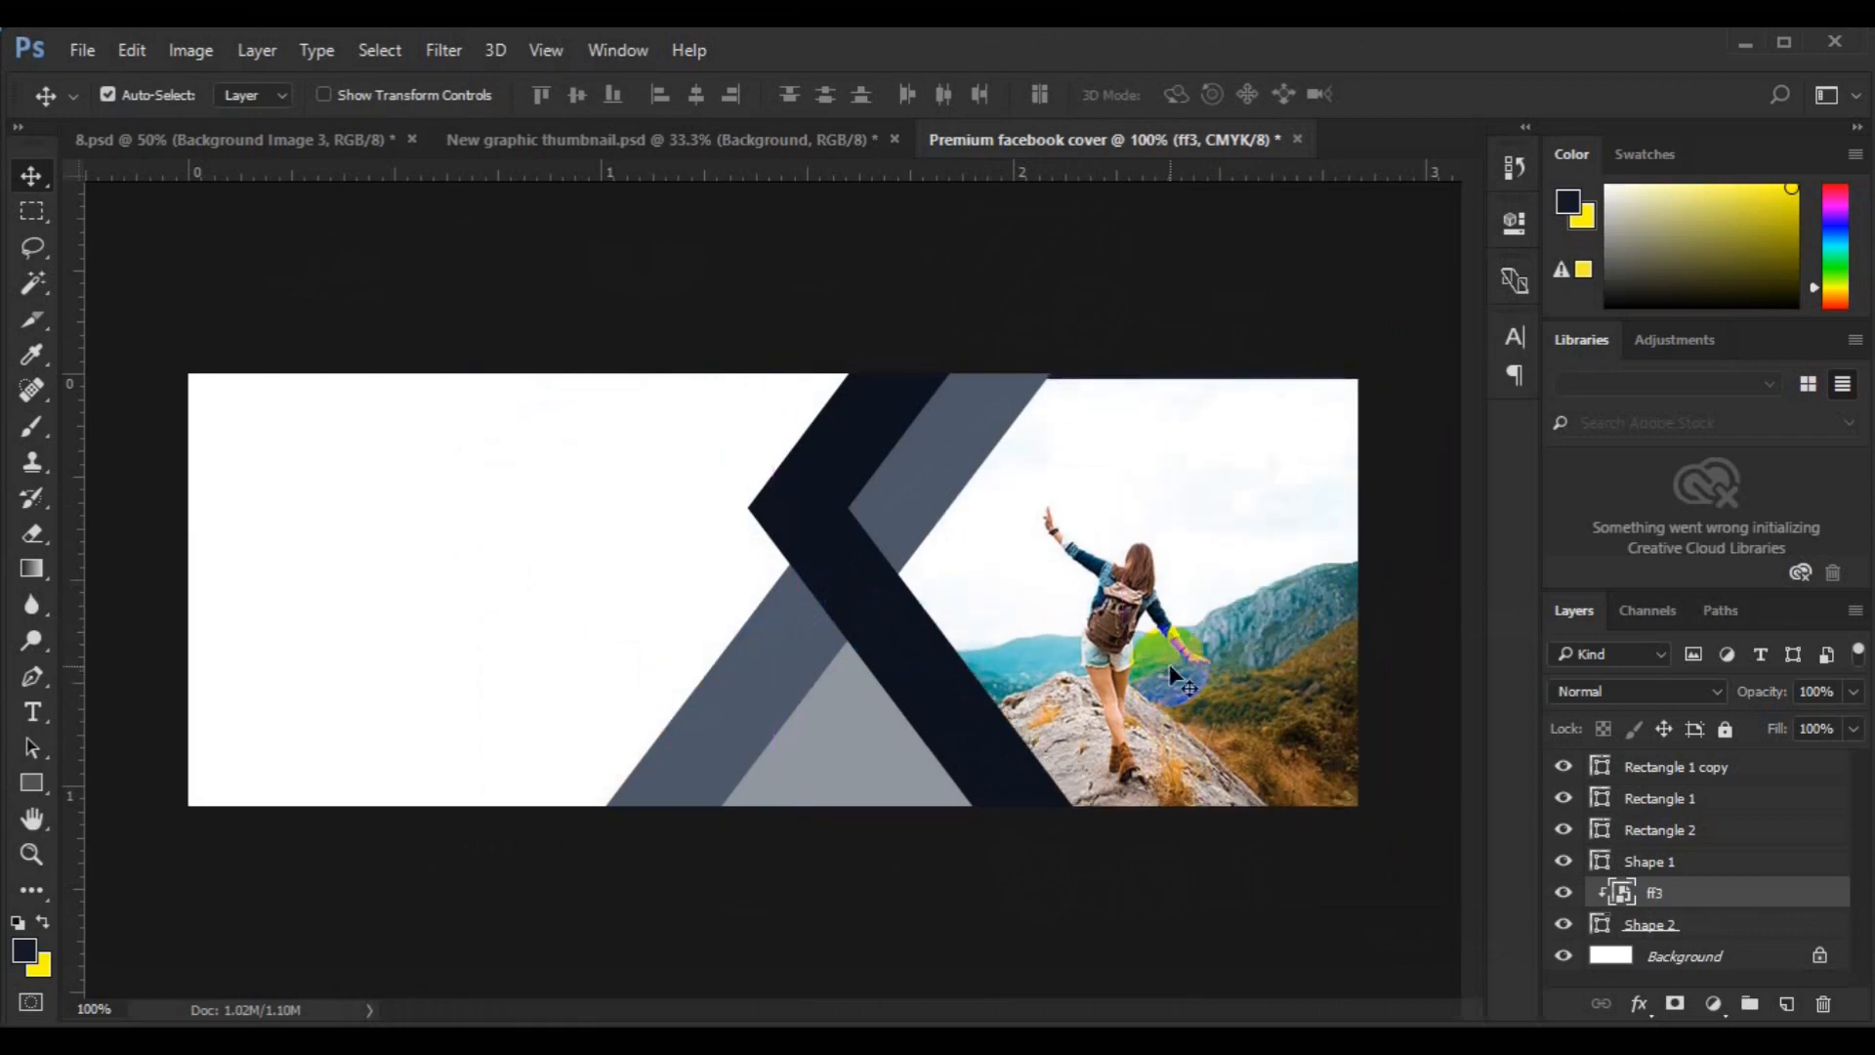
# - Scale the ff3 photo up to about 88% and nudge it up 5 px
pyautogui.hotkey('ctrl', 't')
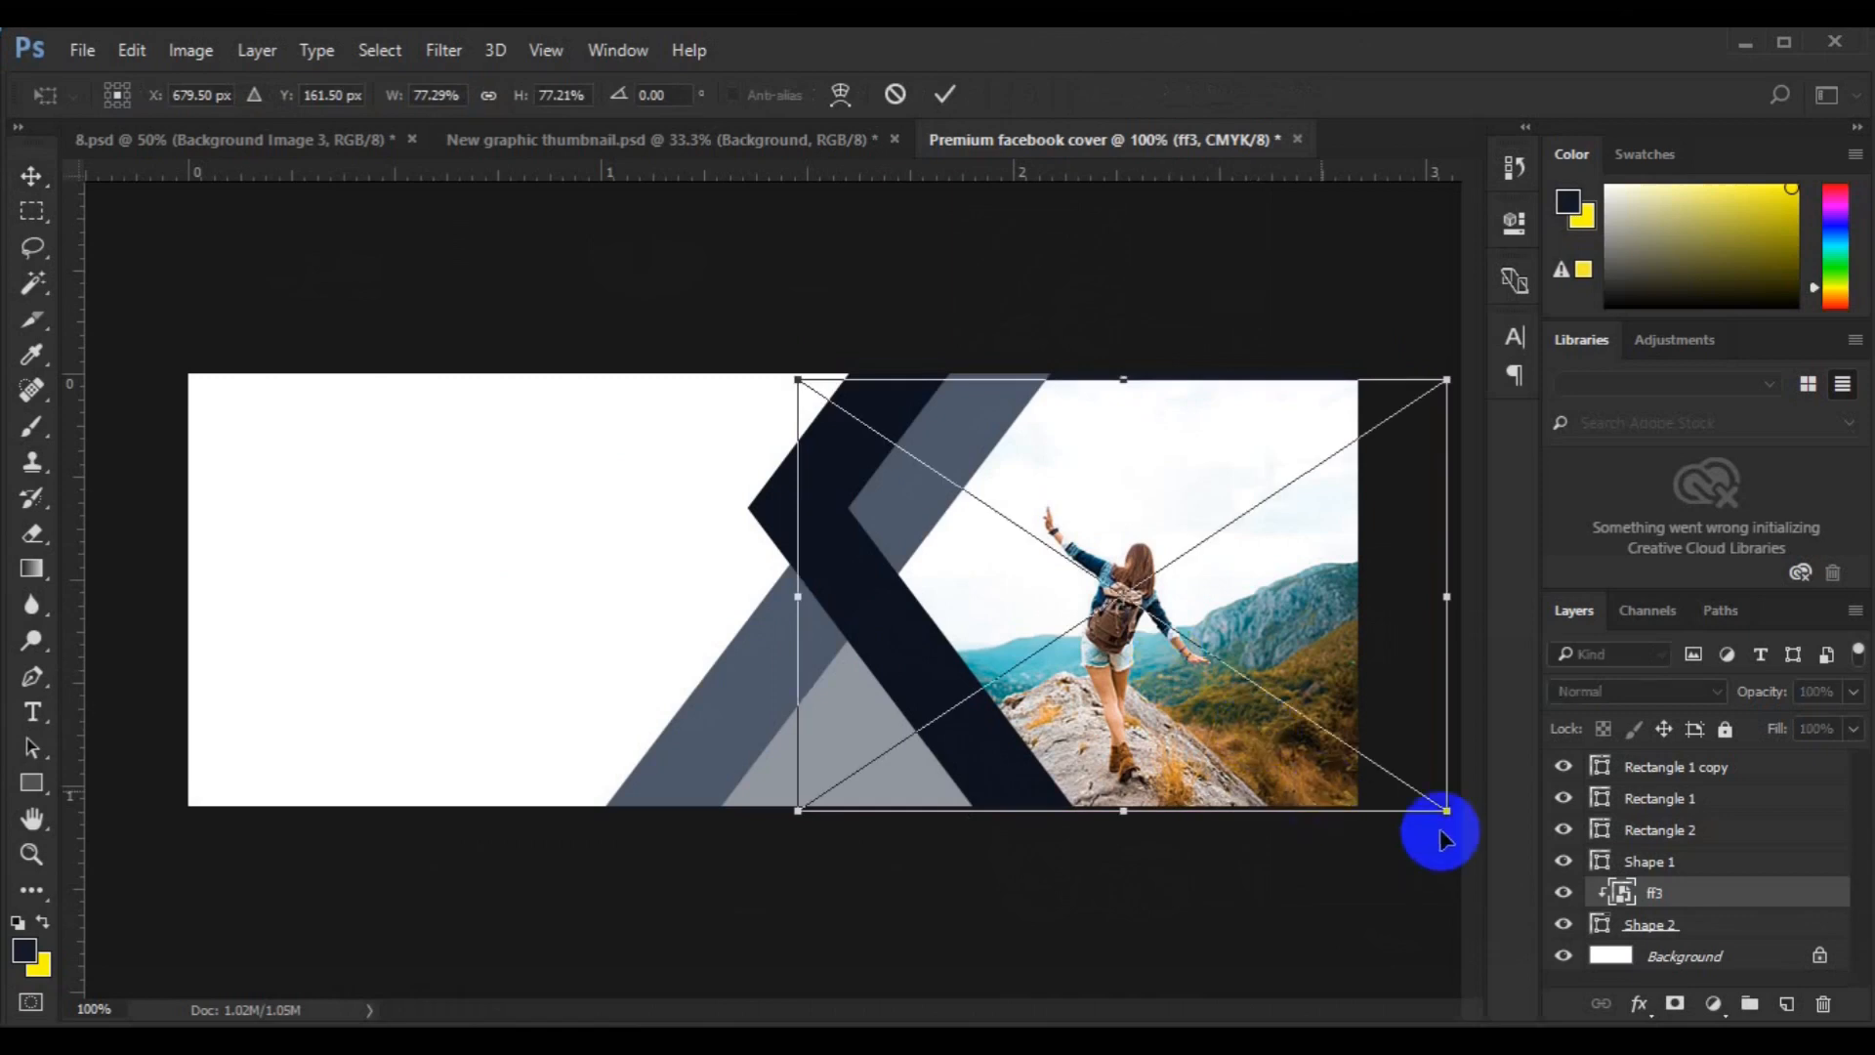
pyautogui.moveTo(1448, 816); pyautogui.dragTo(1486, 848)
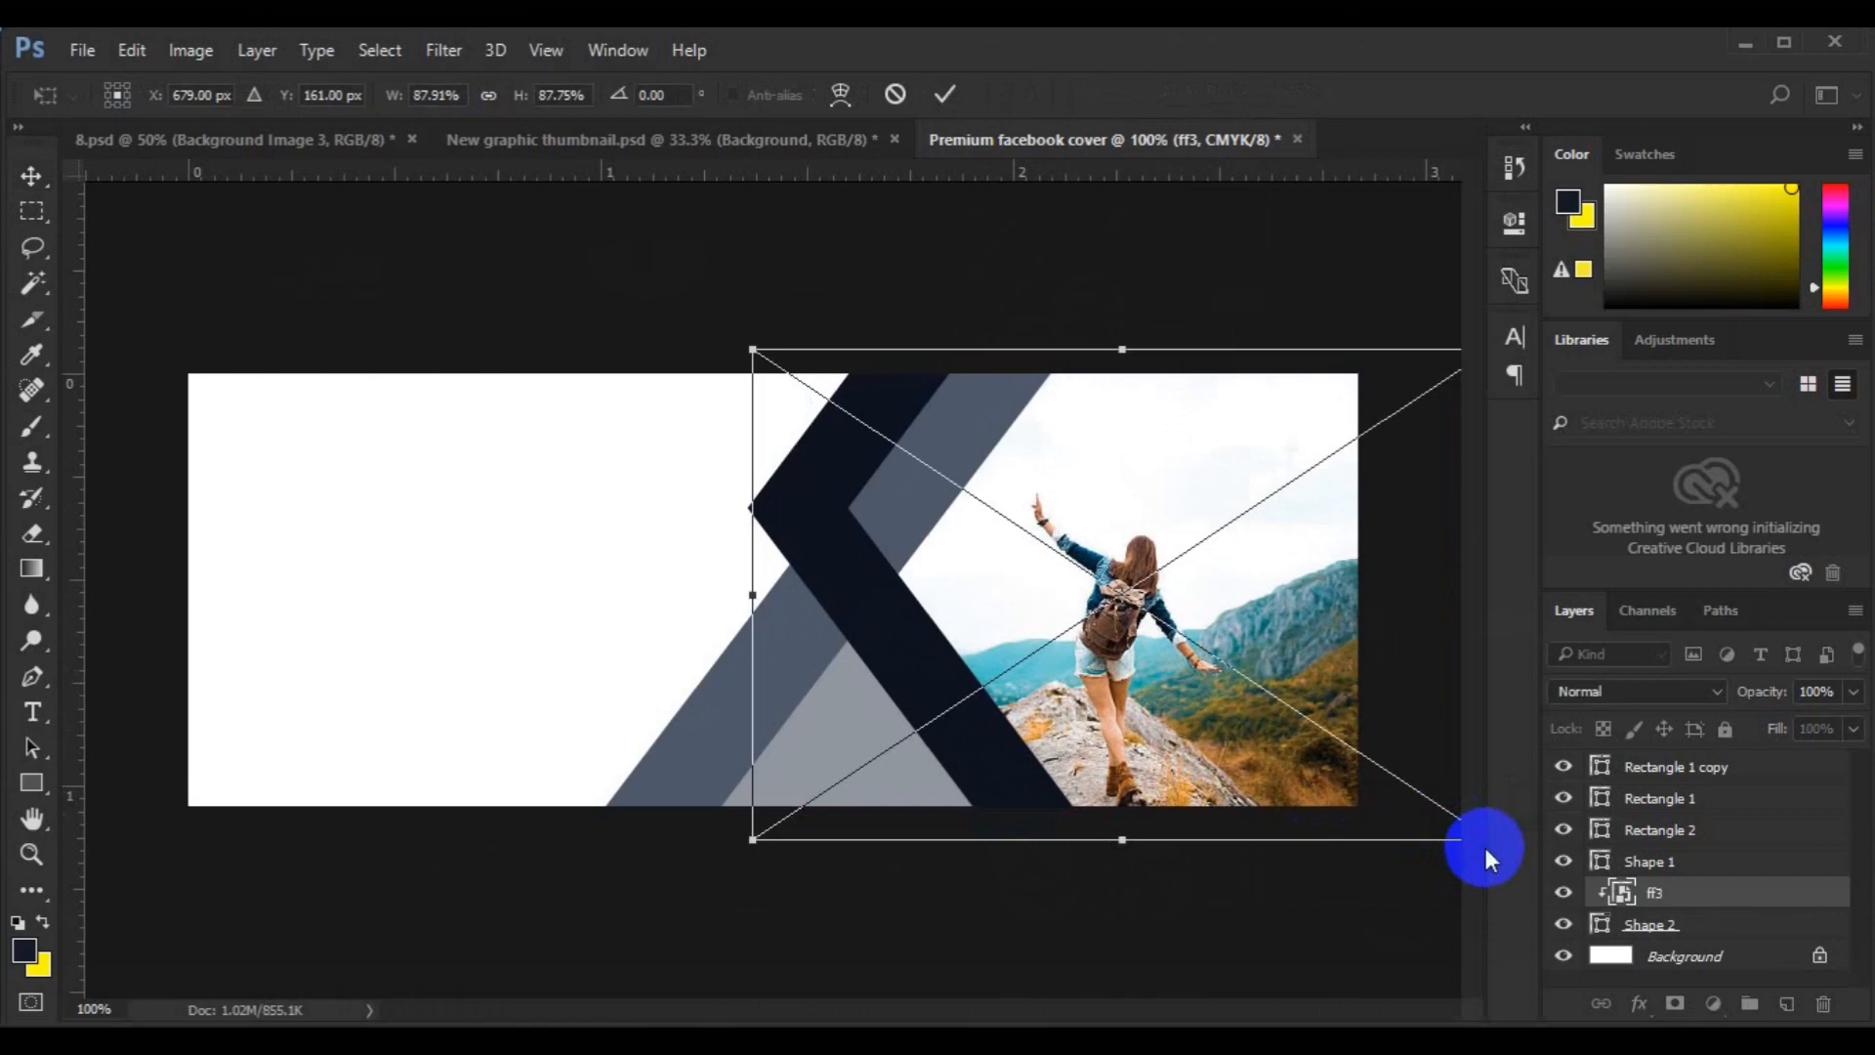
pyautogui.press('Up')
pyautogui.press('Up')
pyautogui.press('Up')
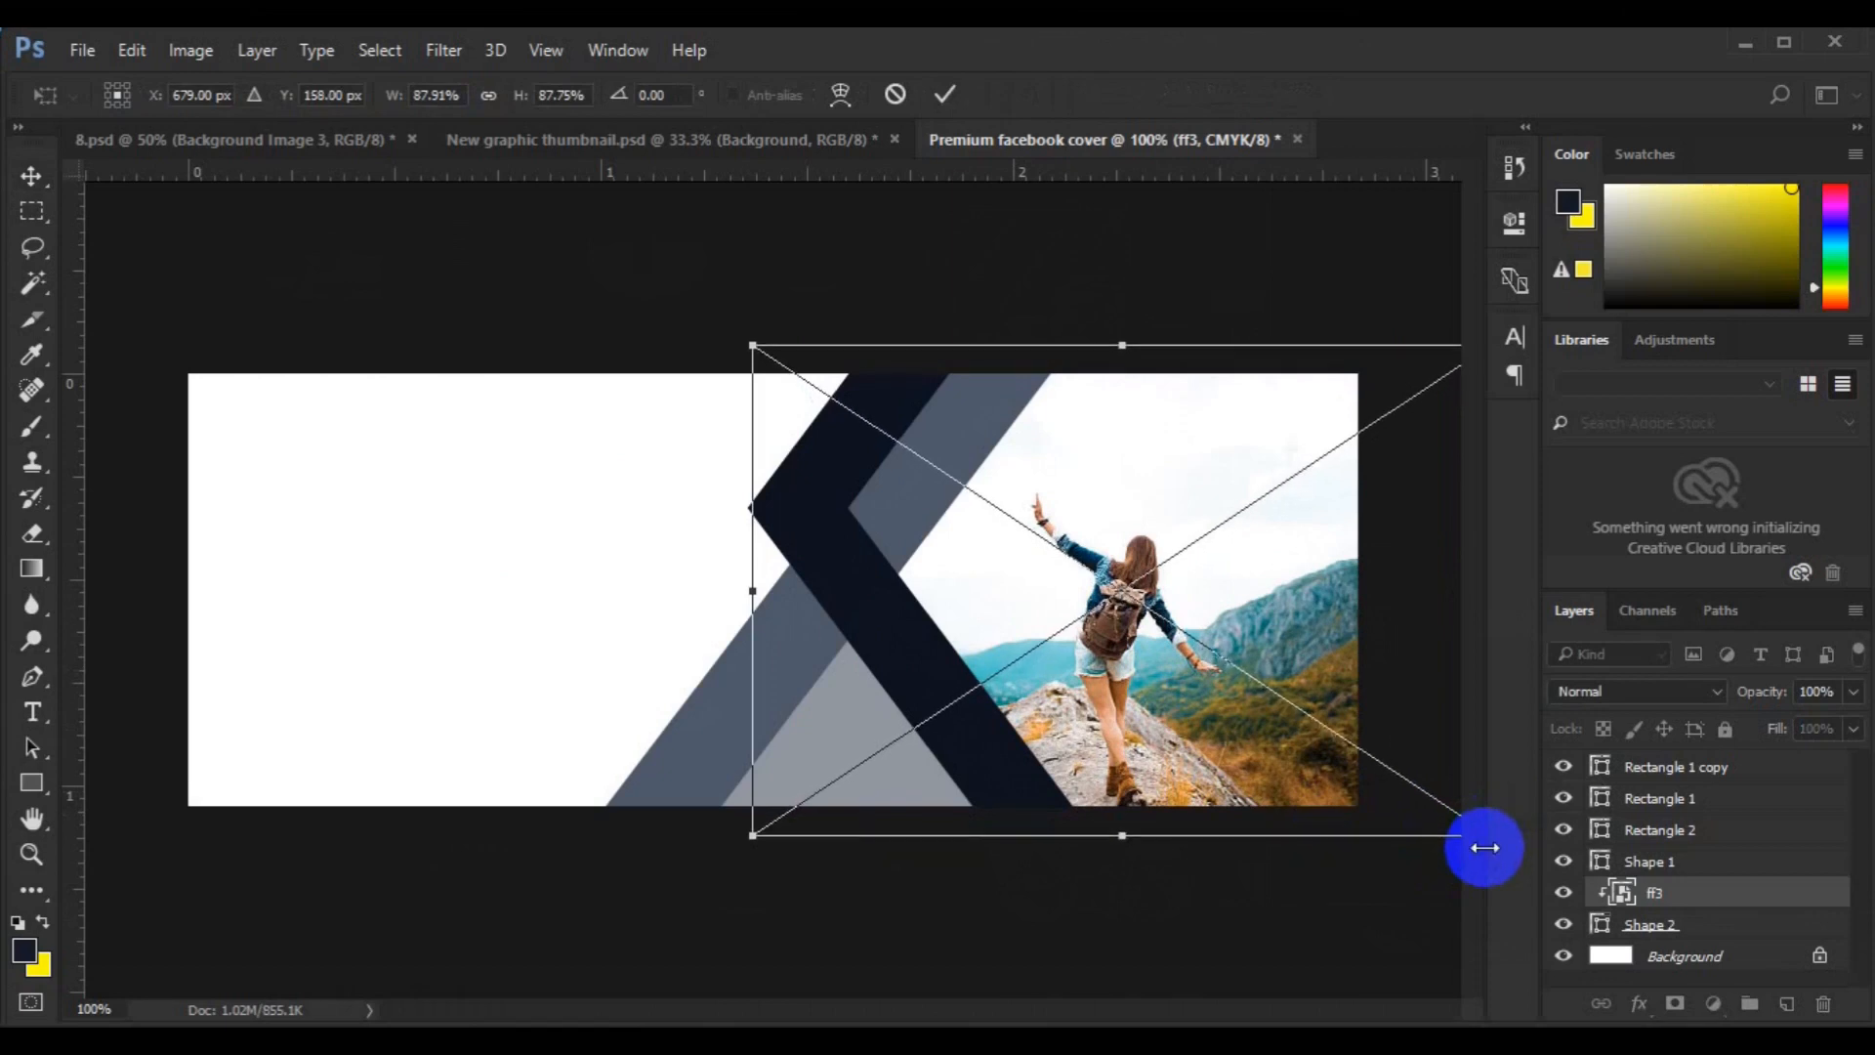
pyautogui.press('Up')
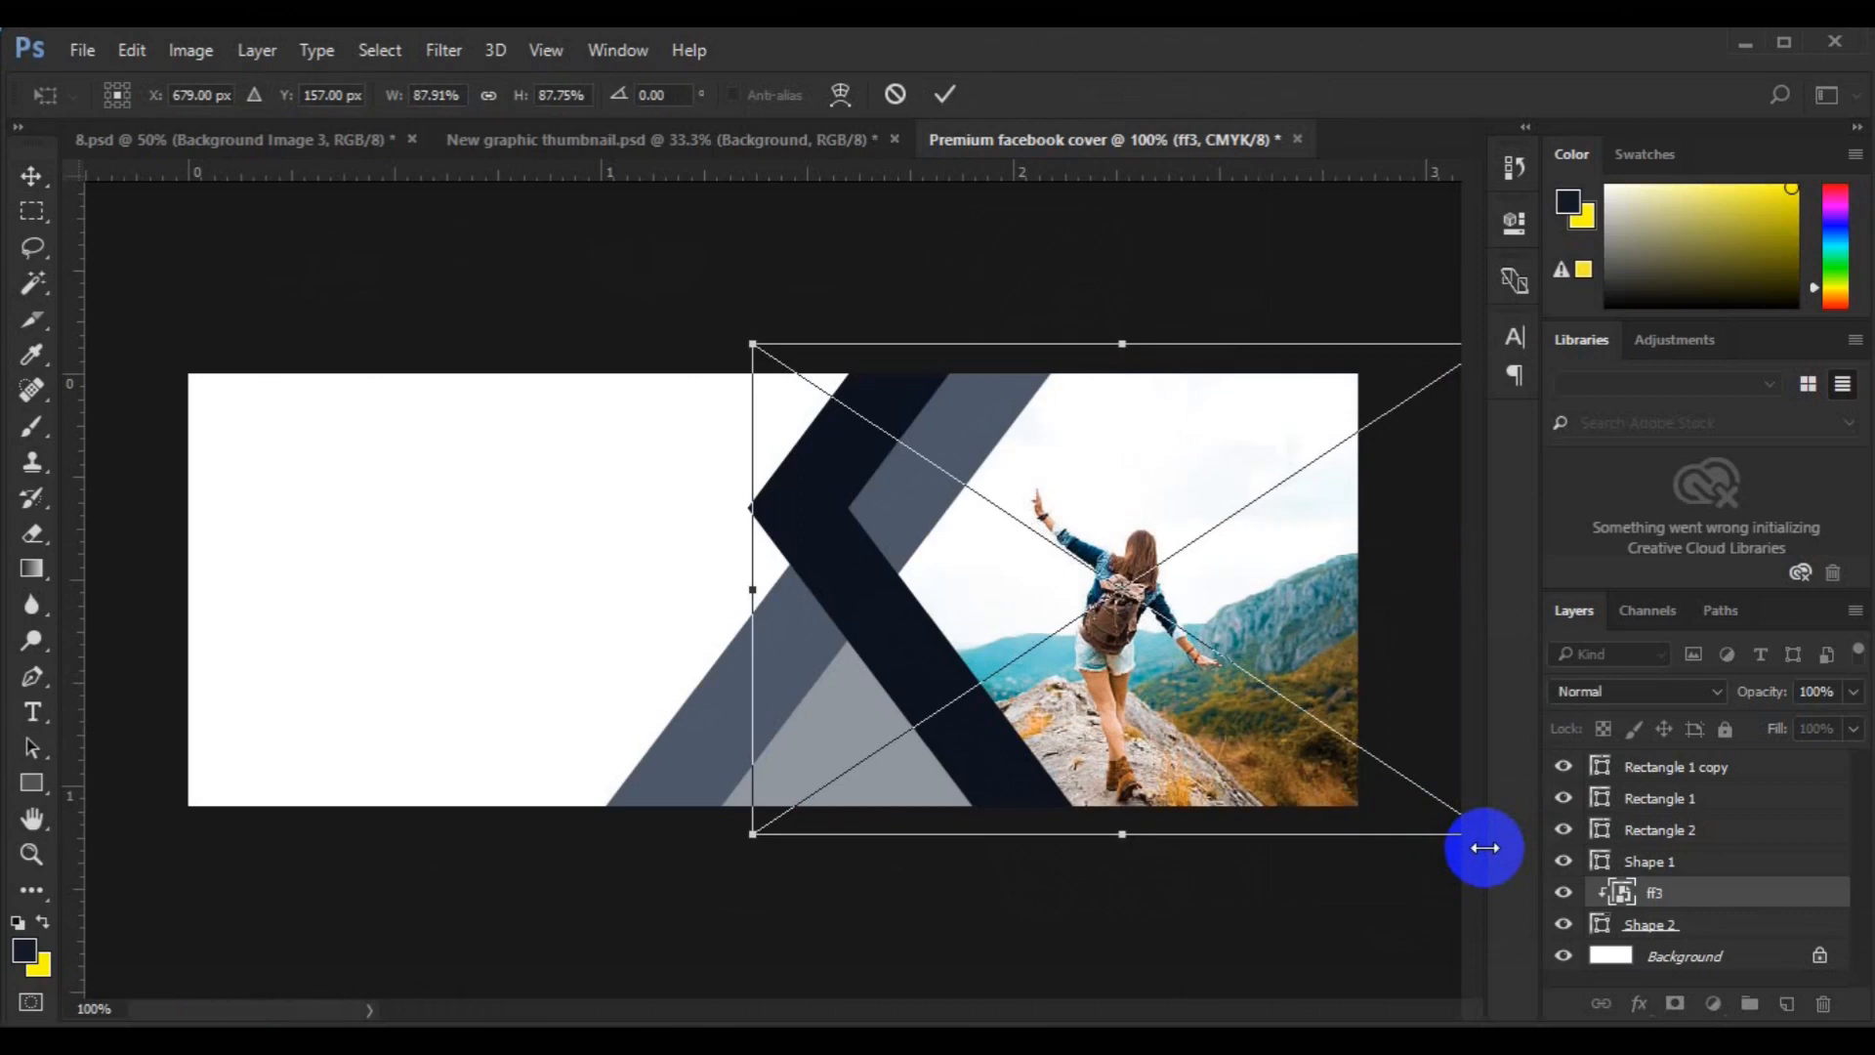
pyautogui.press('Up')
pyautogui.press('Return')
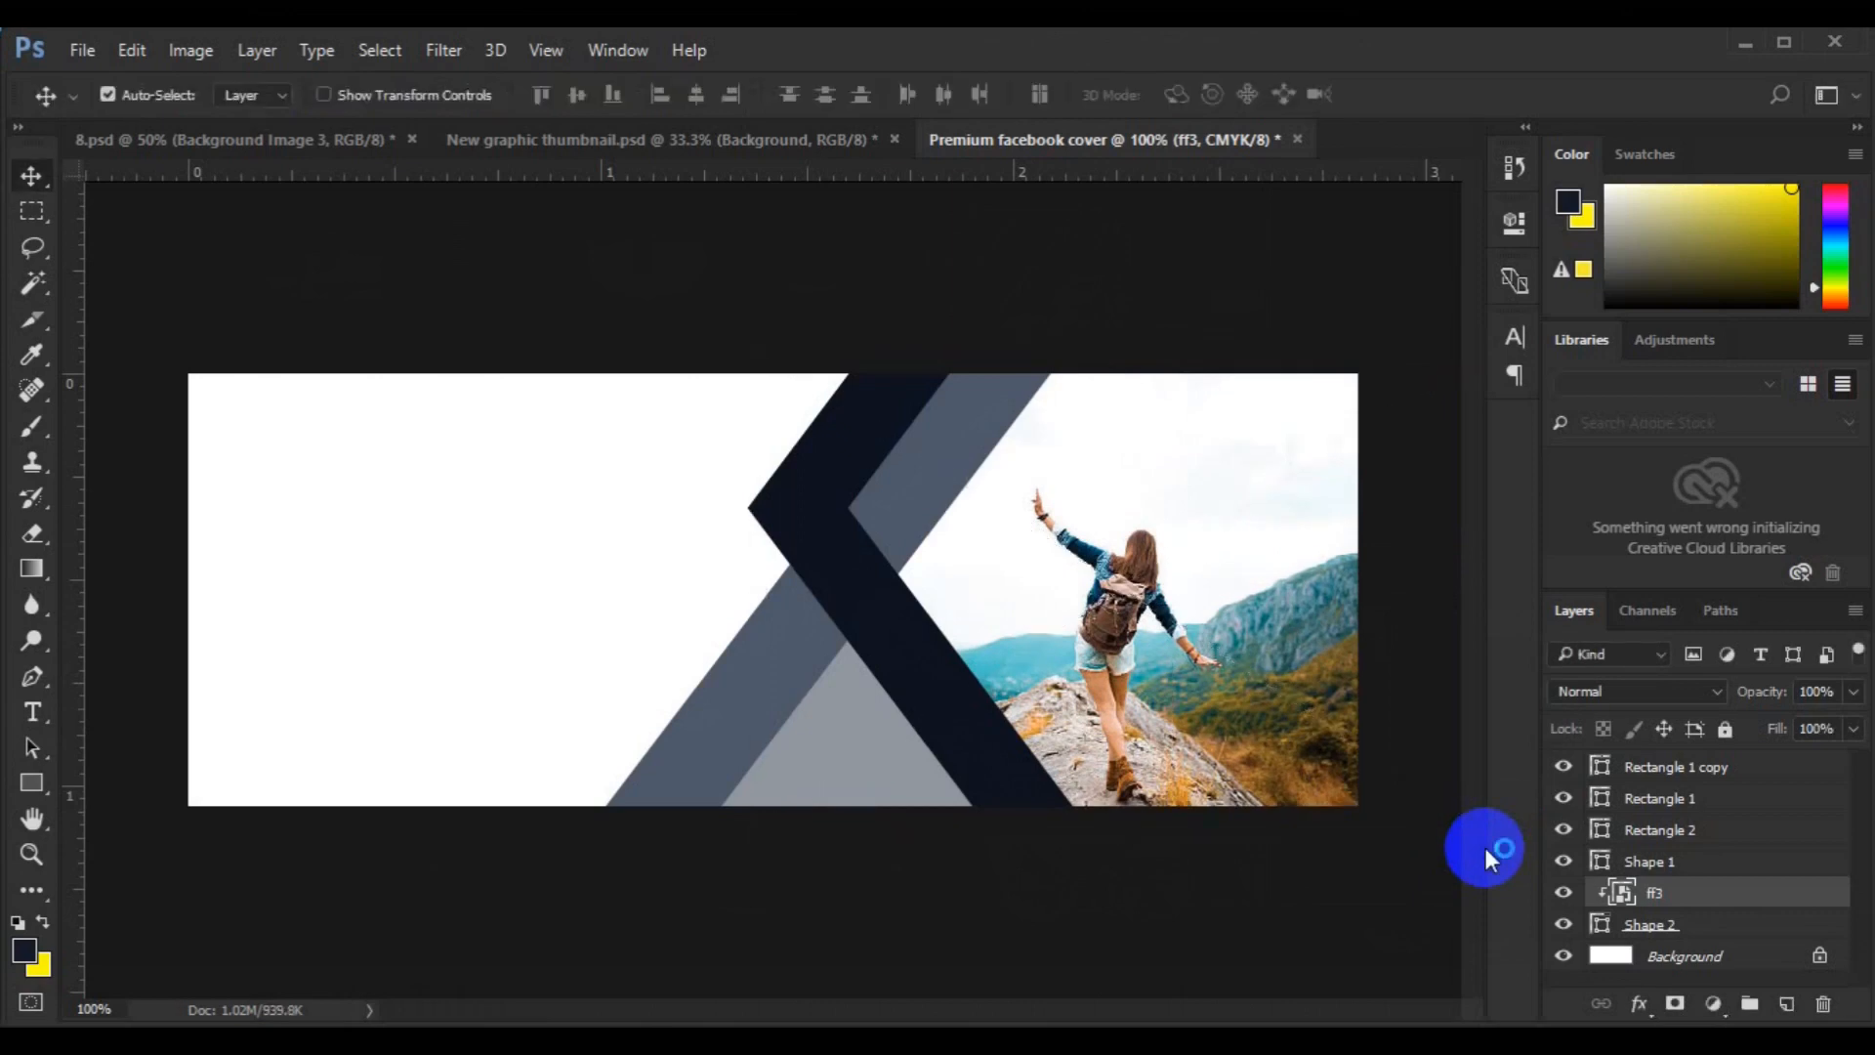
# - Give the long slate bar, Rectangle 2, a white (ffffff) 5 px stroke
pyautogui.click(755, 705)
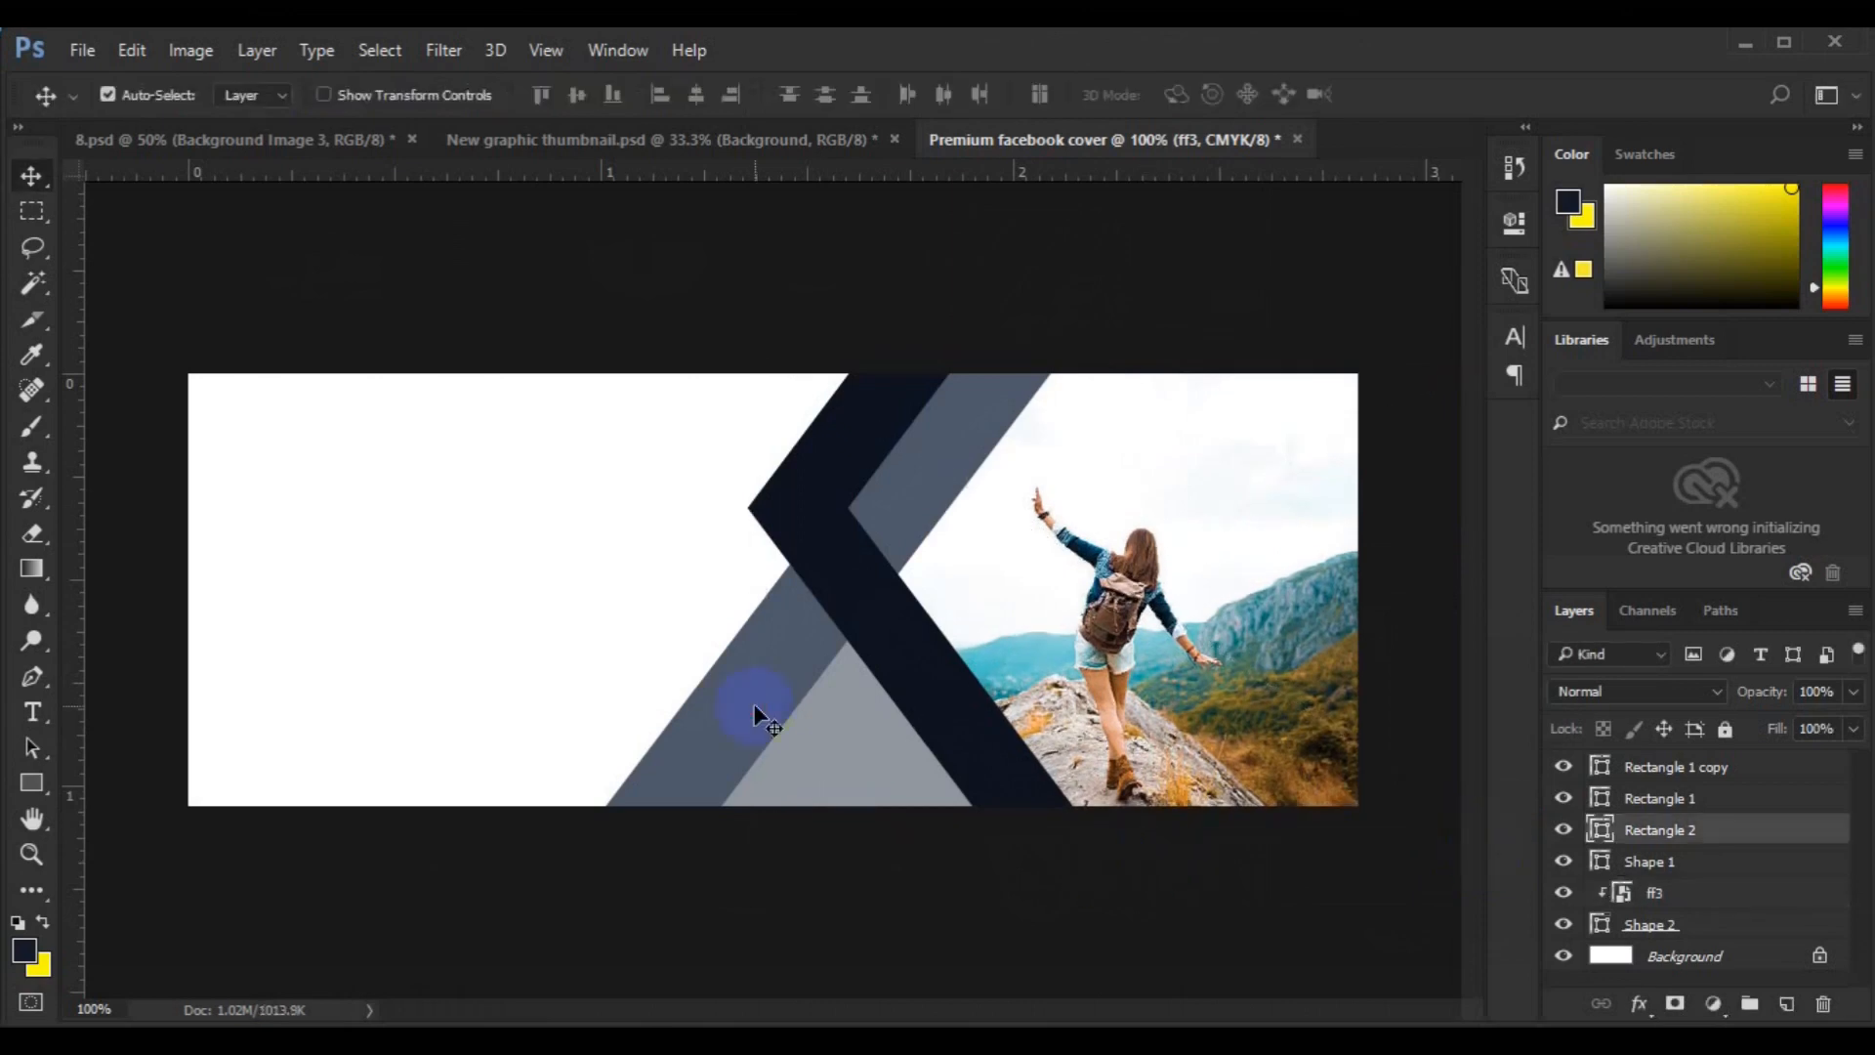
pyautogui.click(31, 785)
pyautogui.click(367, 102)
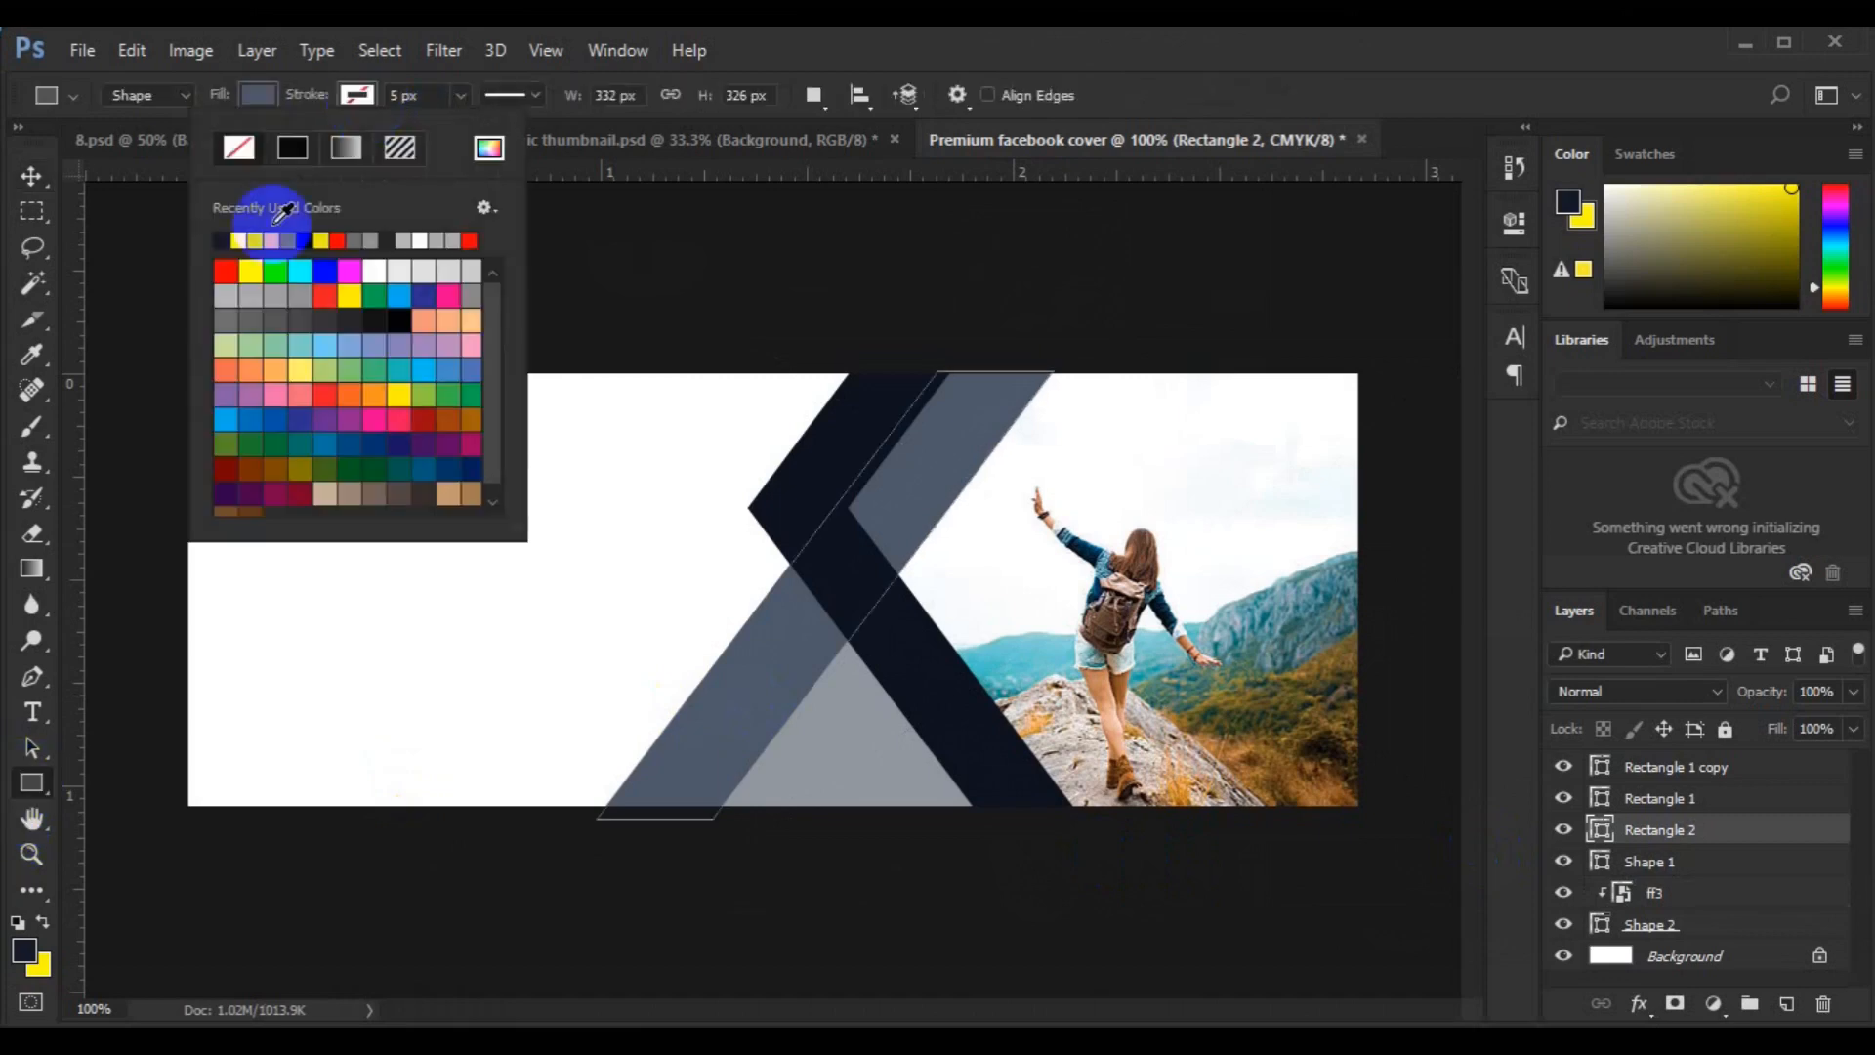
pyautogui.click(490, 147)
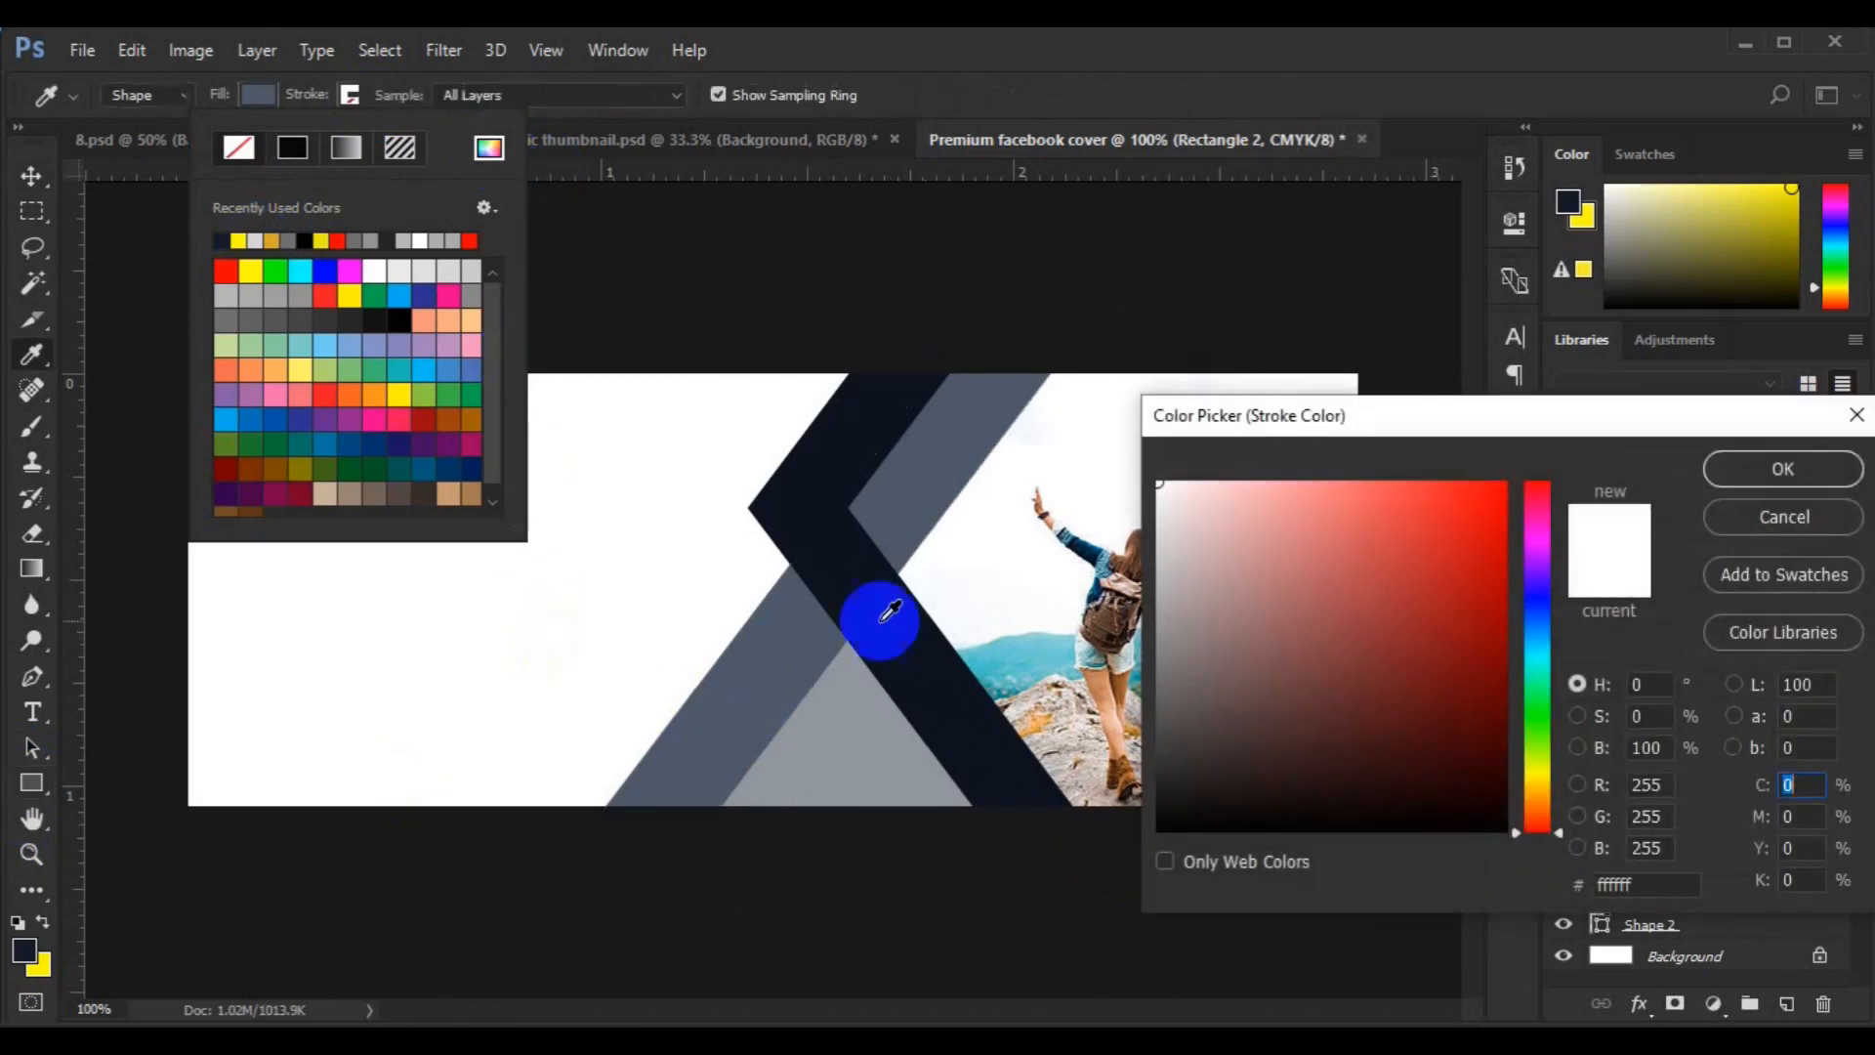
pyautogui.click(1716, 467)
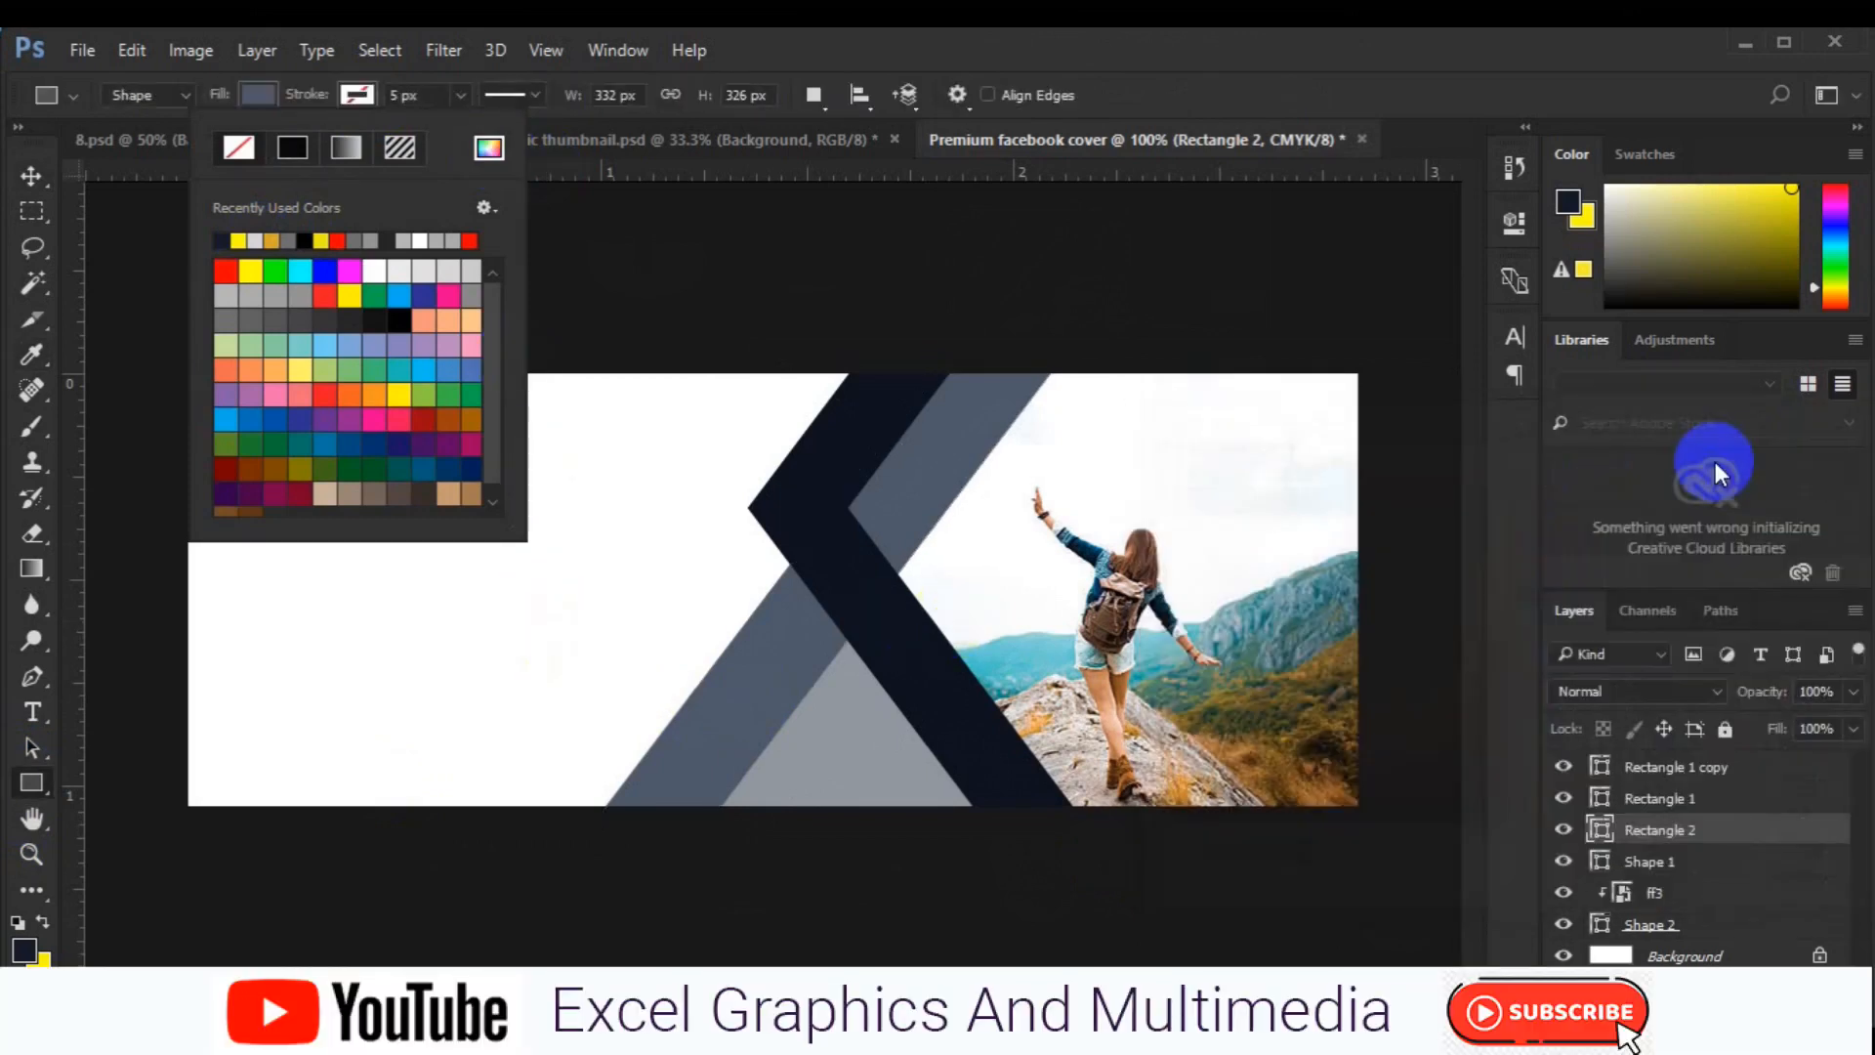
pyautogui.click(30, 180)
# - Give the lower dark bar, Rectangle 1, a white 5 px stroke and nudge it down 2 px
pyautogui.click(928, 636)
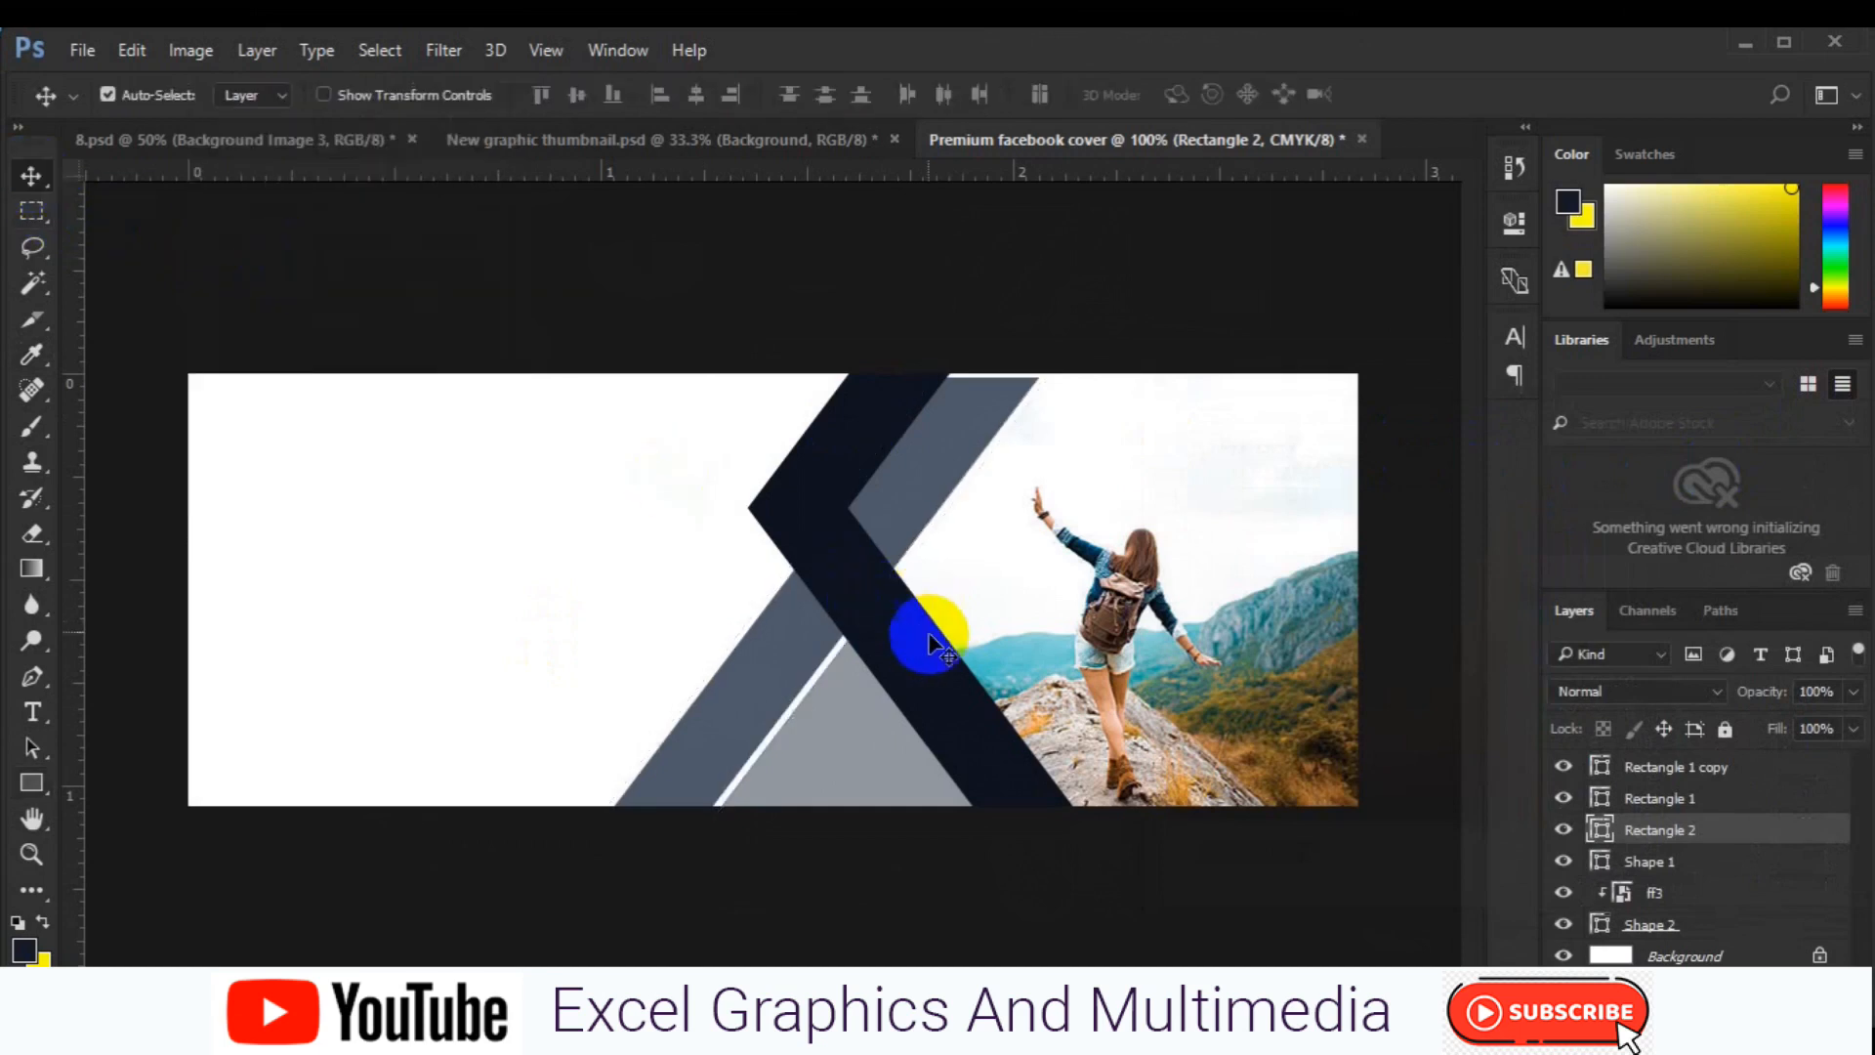
pyautogui.click(930, 636)
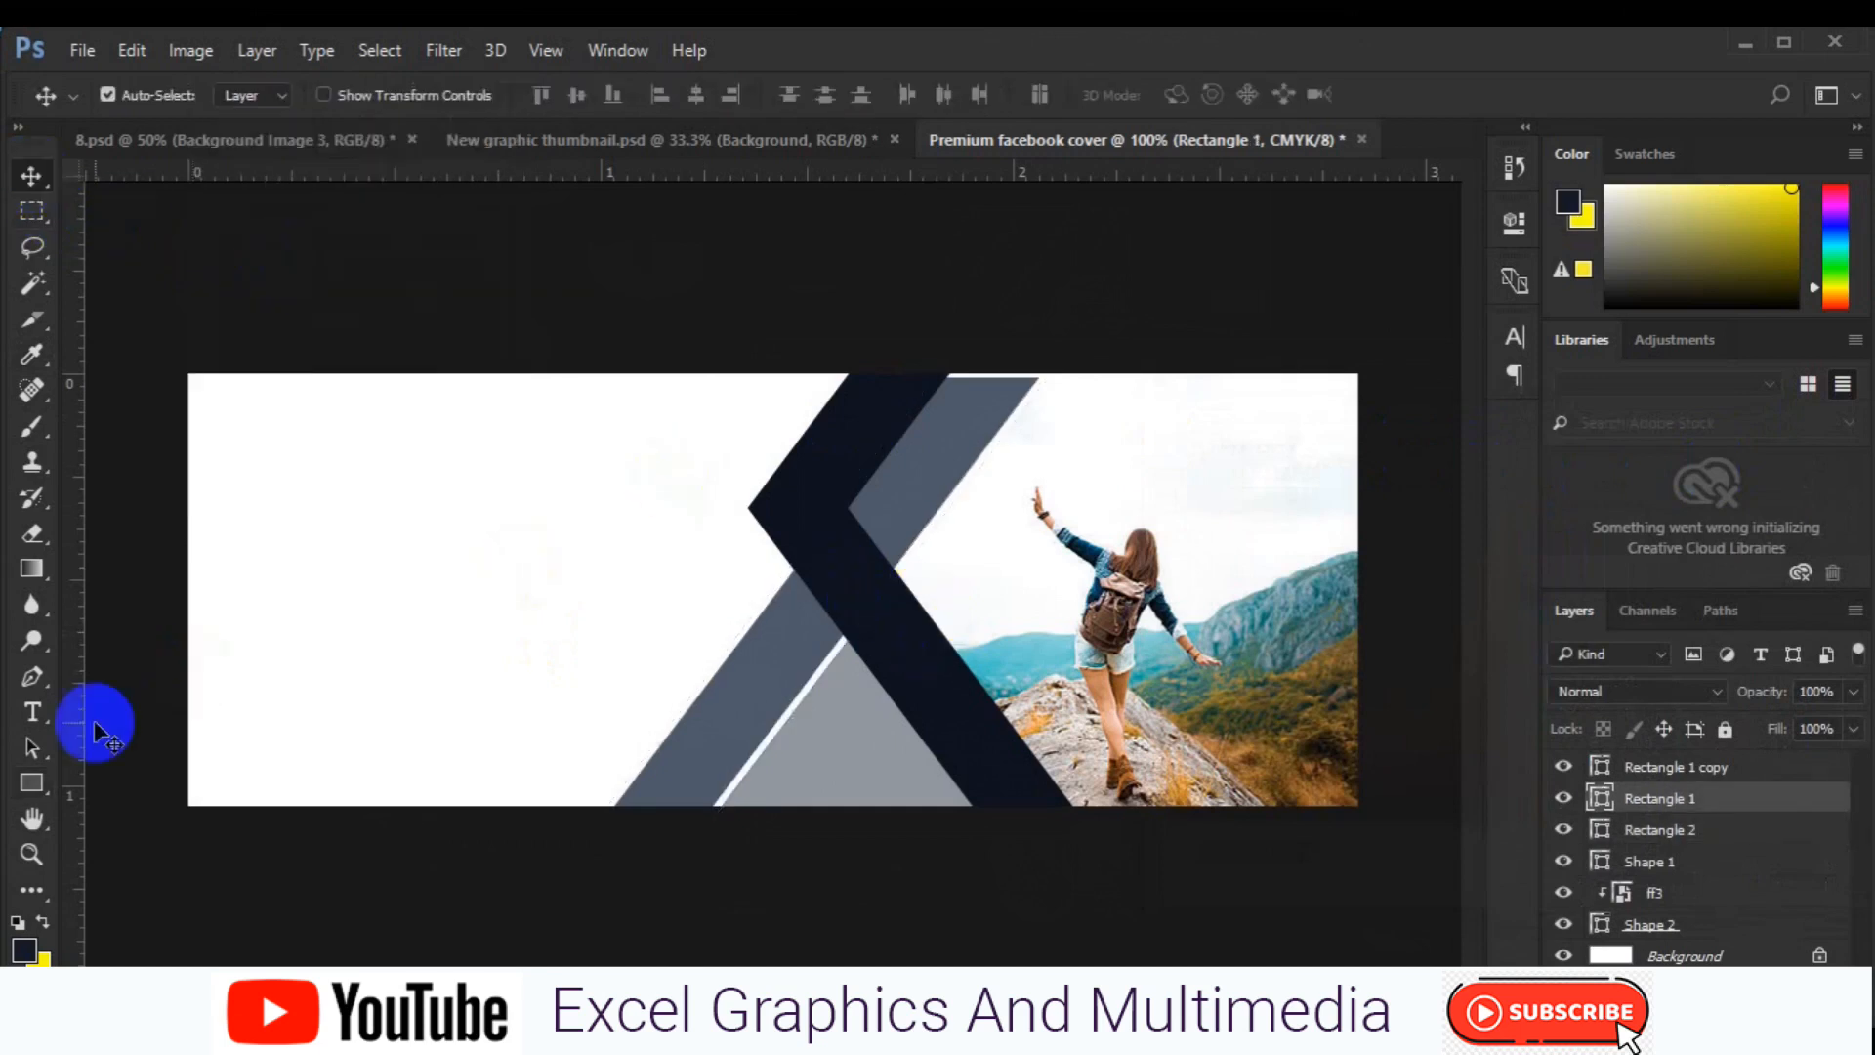
pyautogui.click(30, 782)
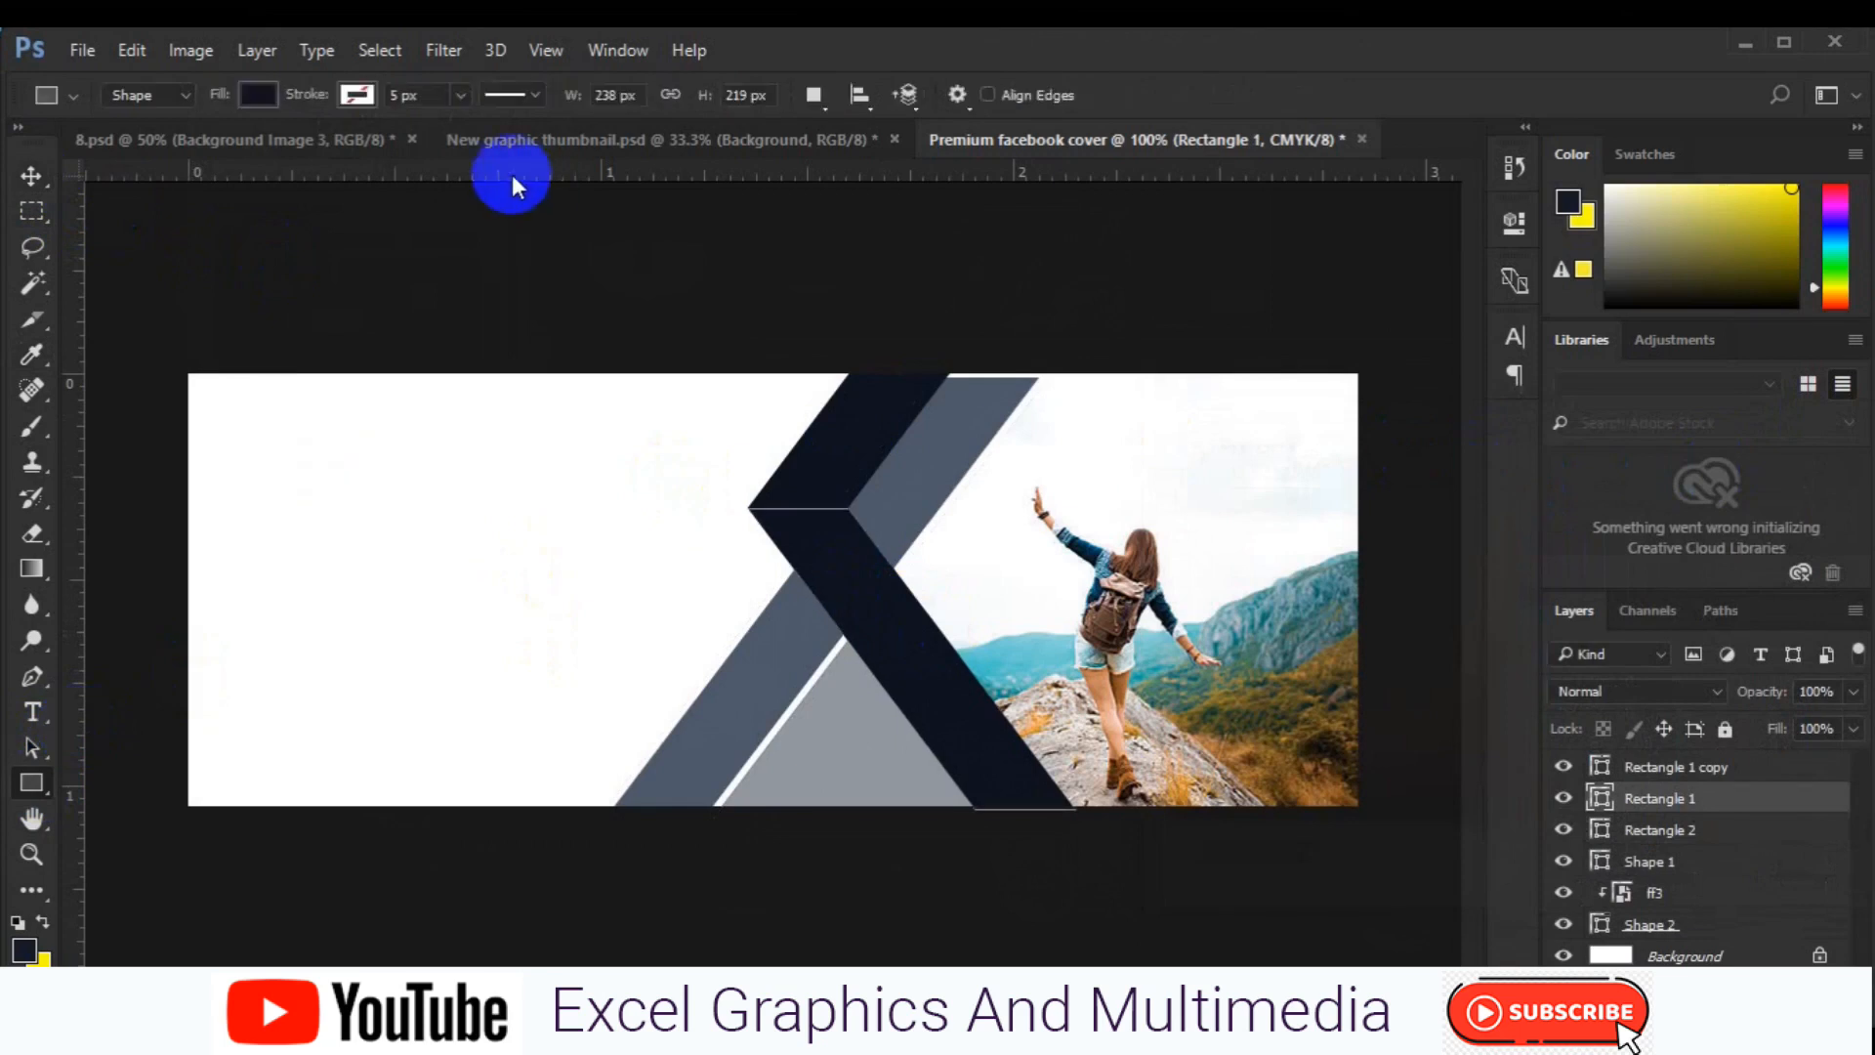
pyautogui.click(358, 101)
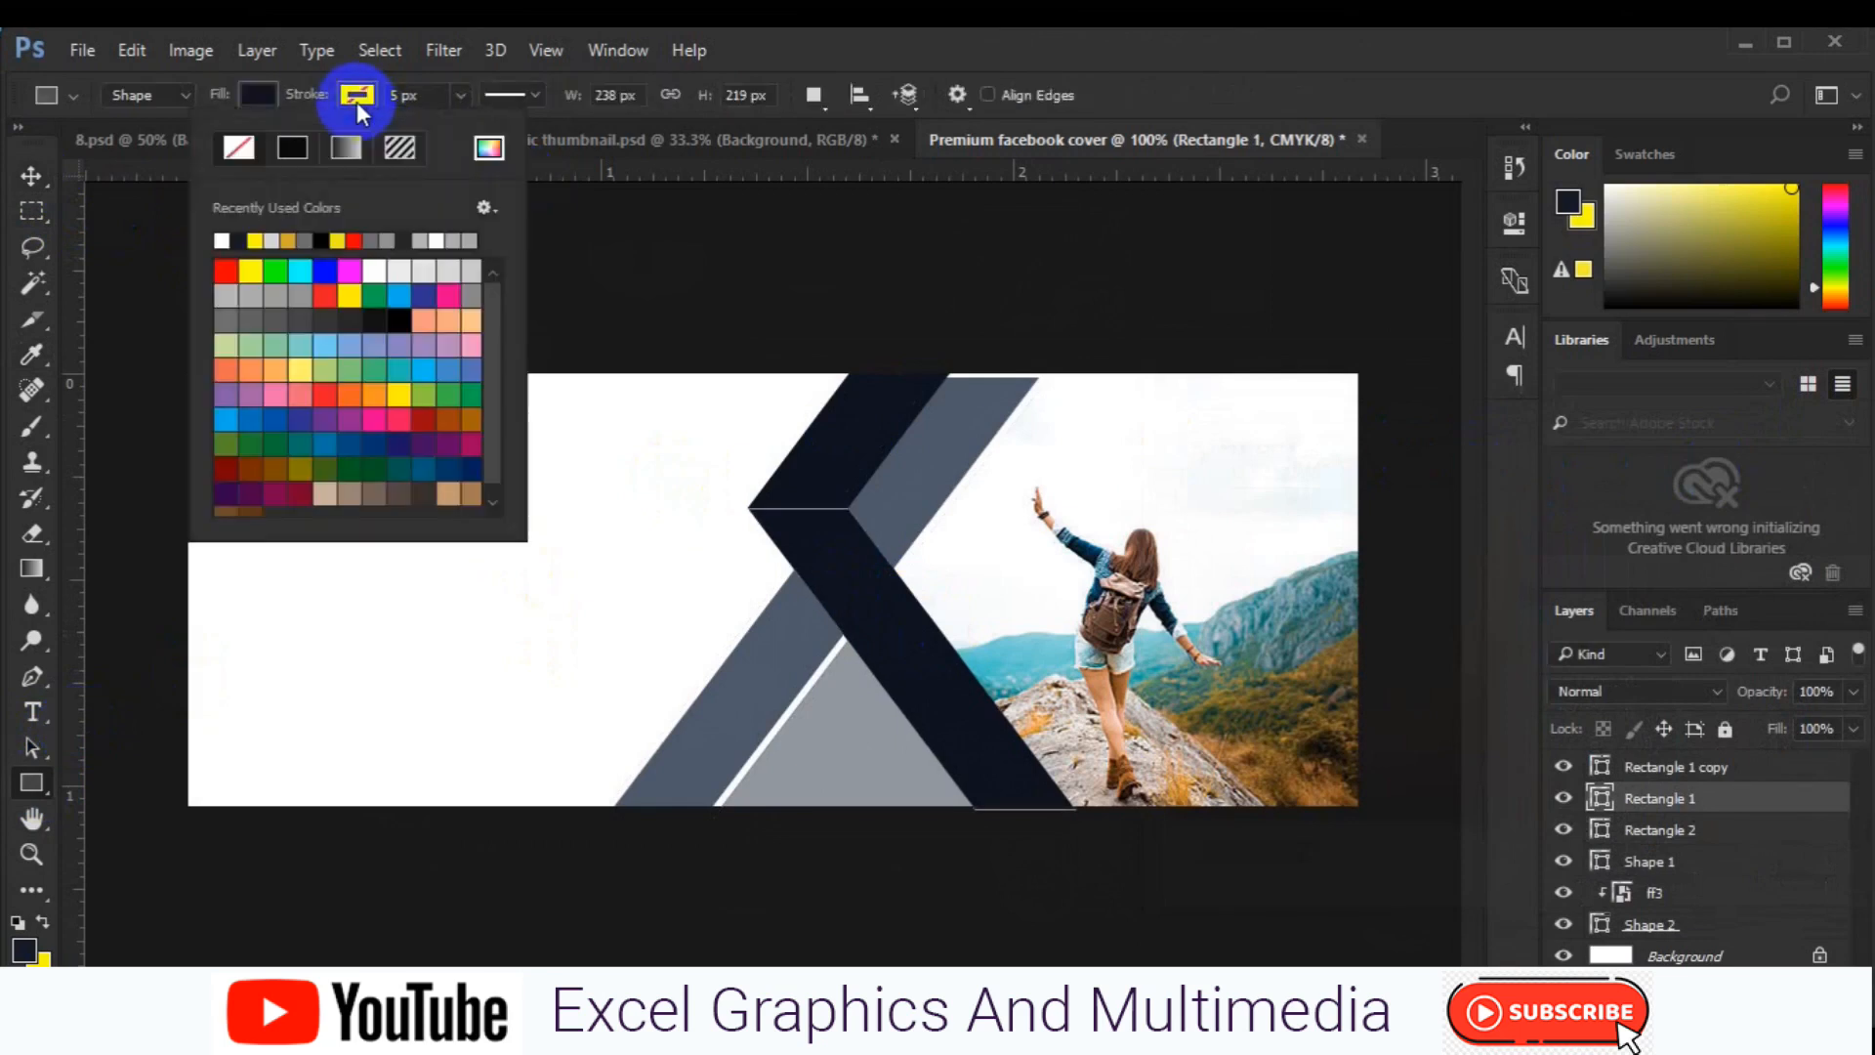
pyautogui.click(225, 238)
pyautogui.click(30, 184)
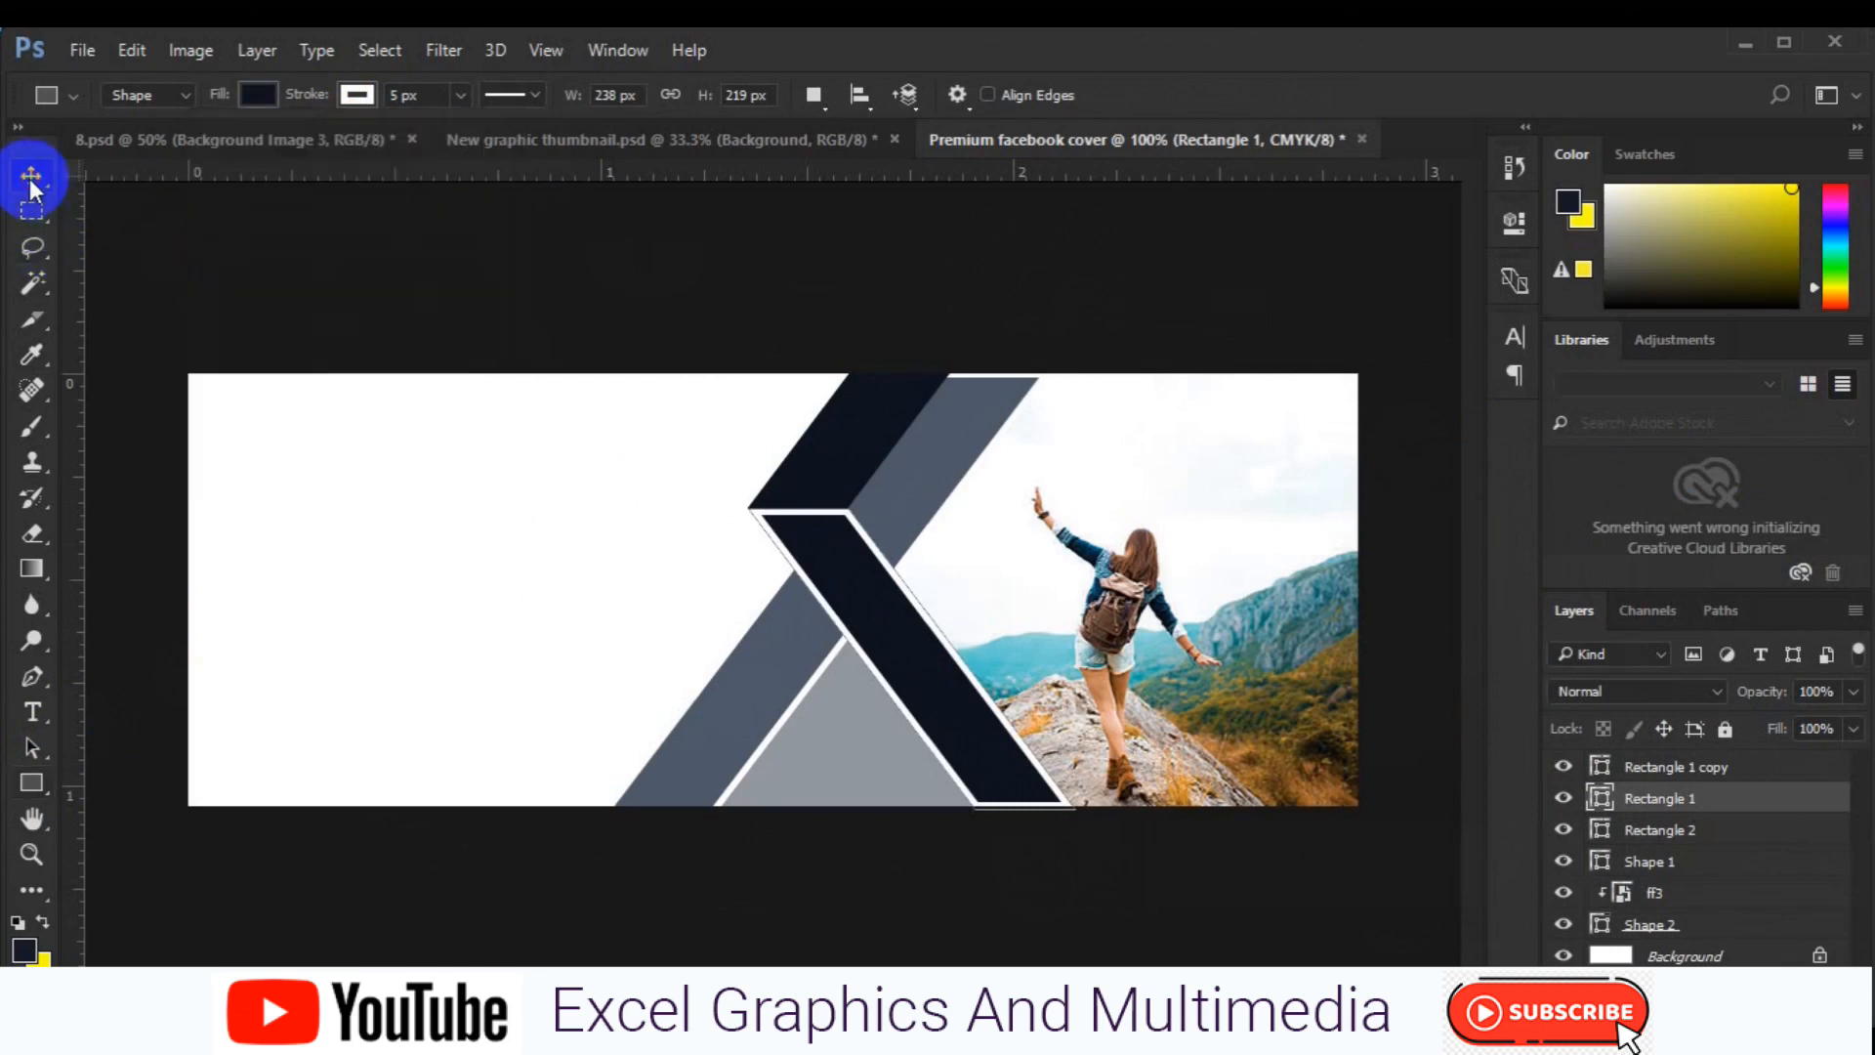
pyautogui.click(31, 183)
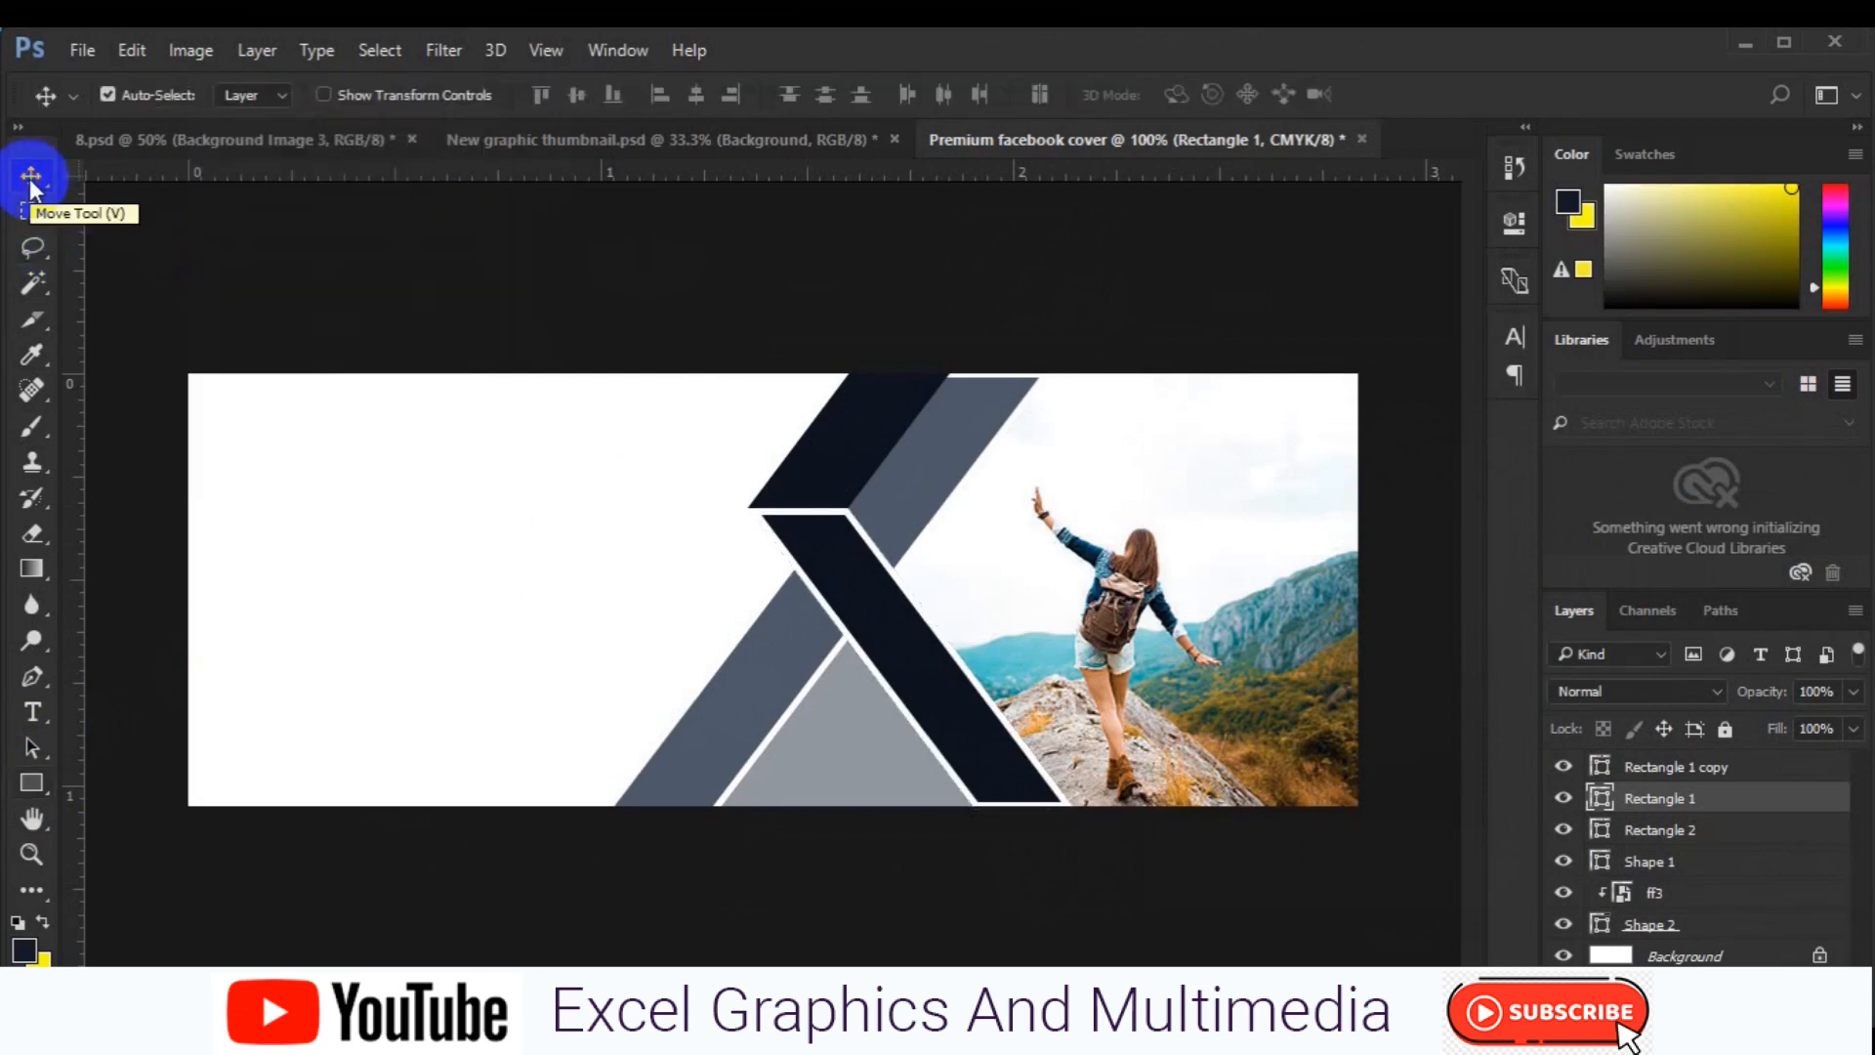
pyautogui.press('Down')
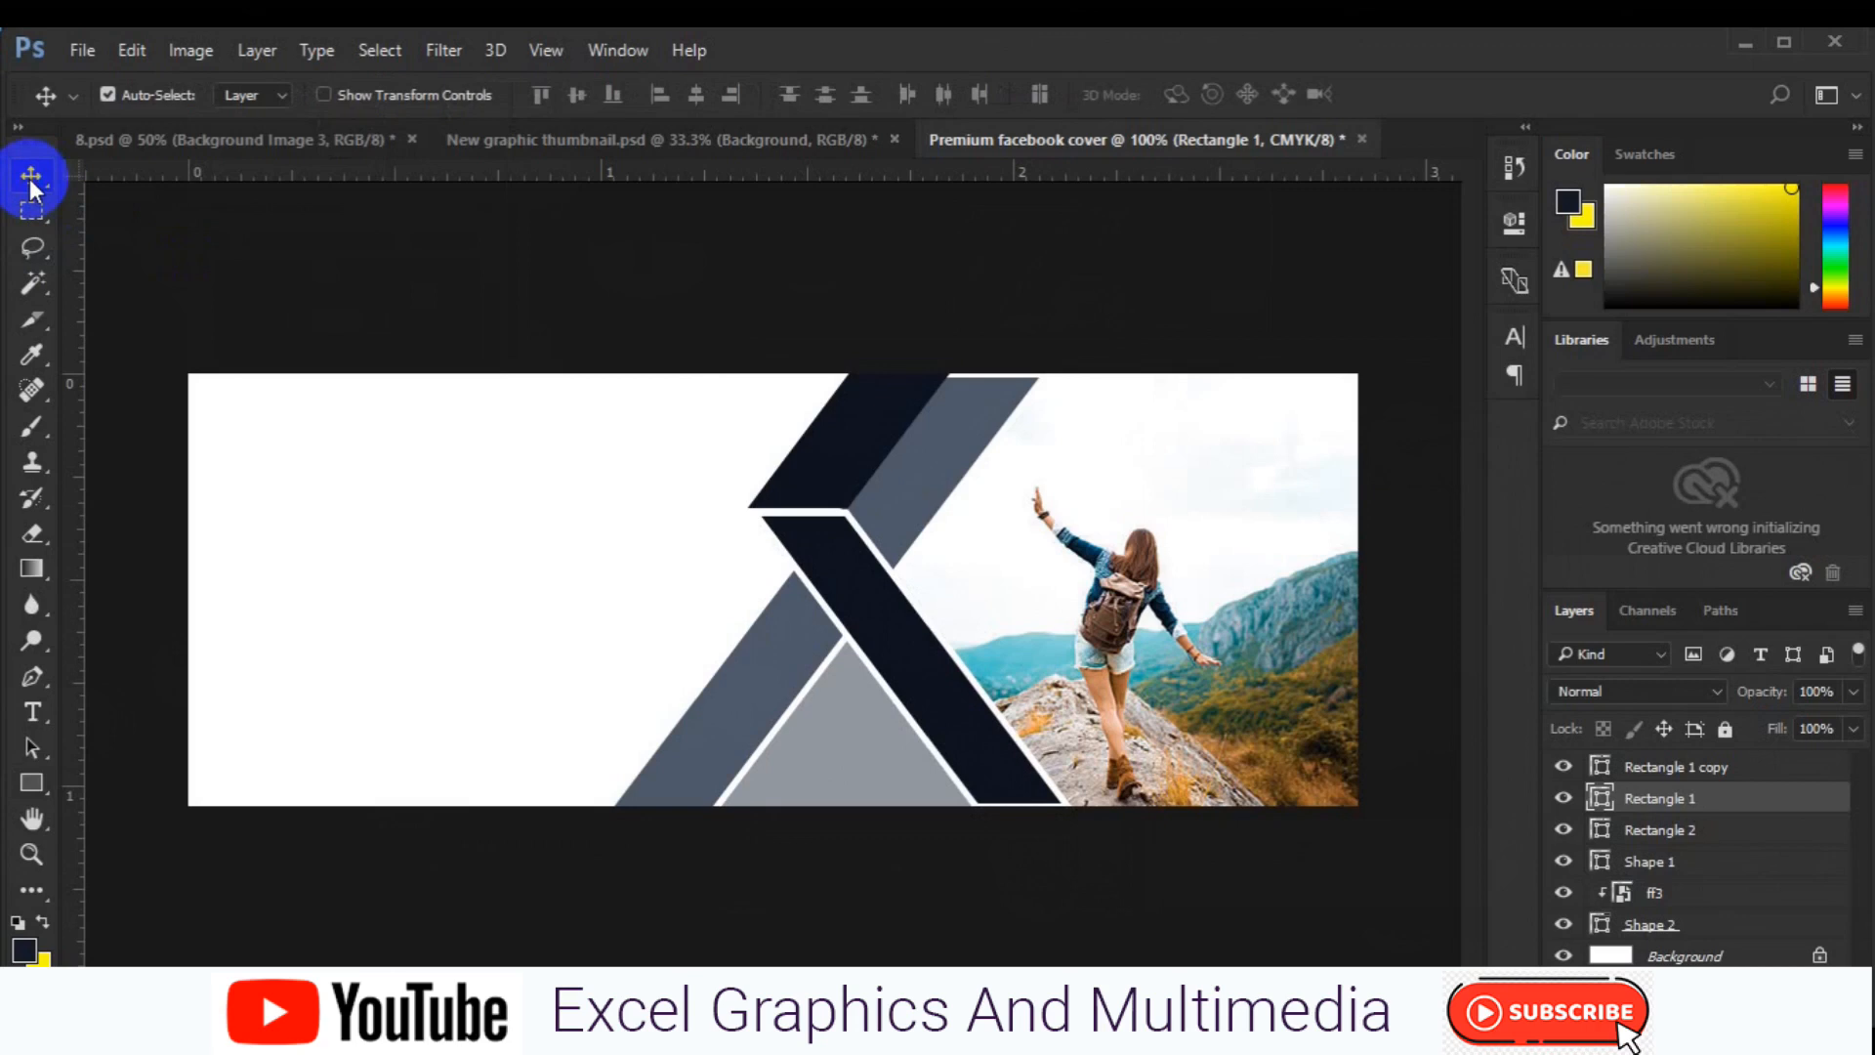
pyautogui.press('Down')
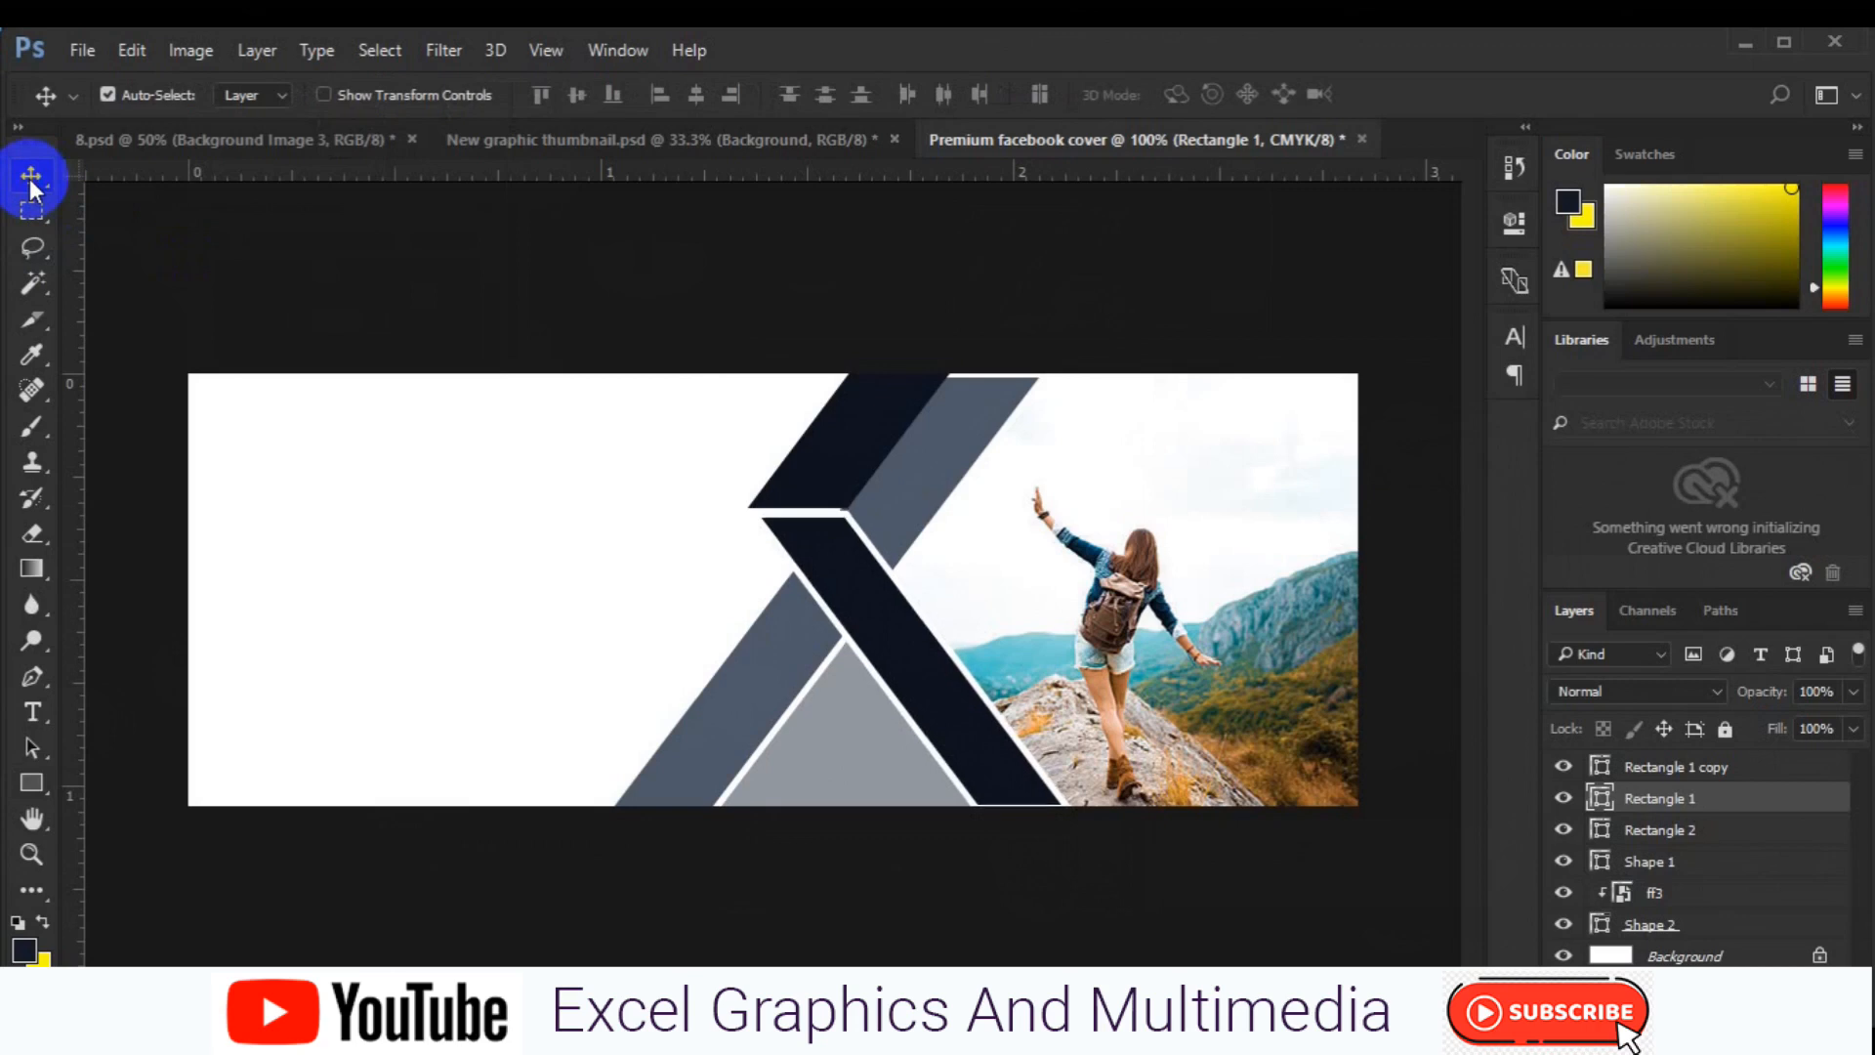
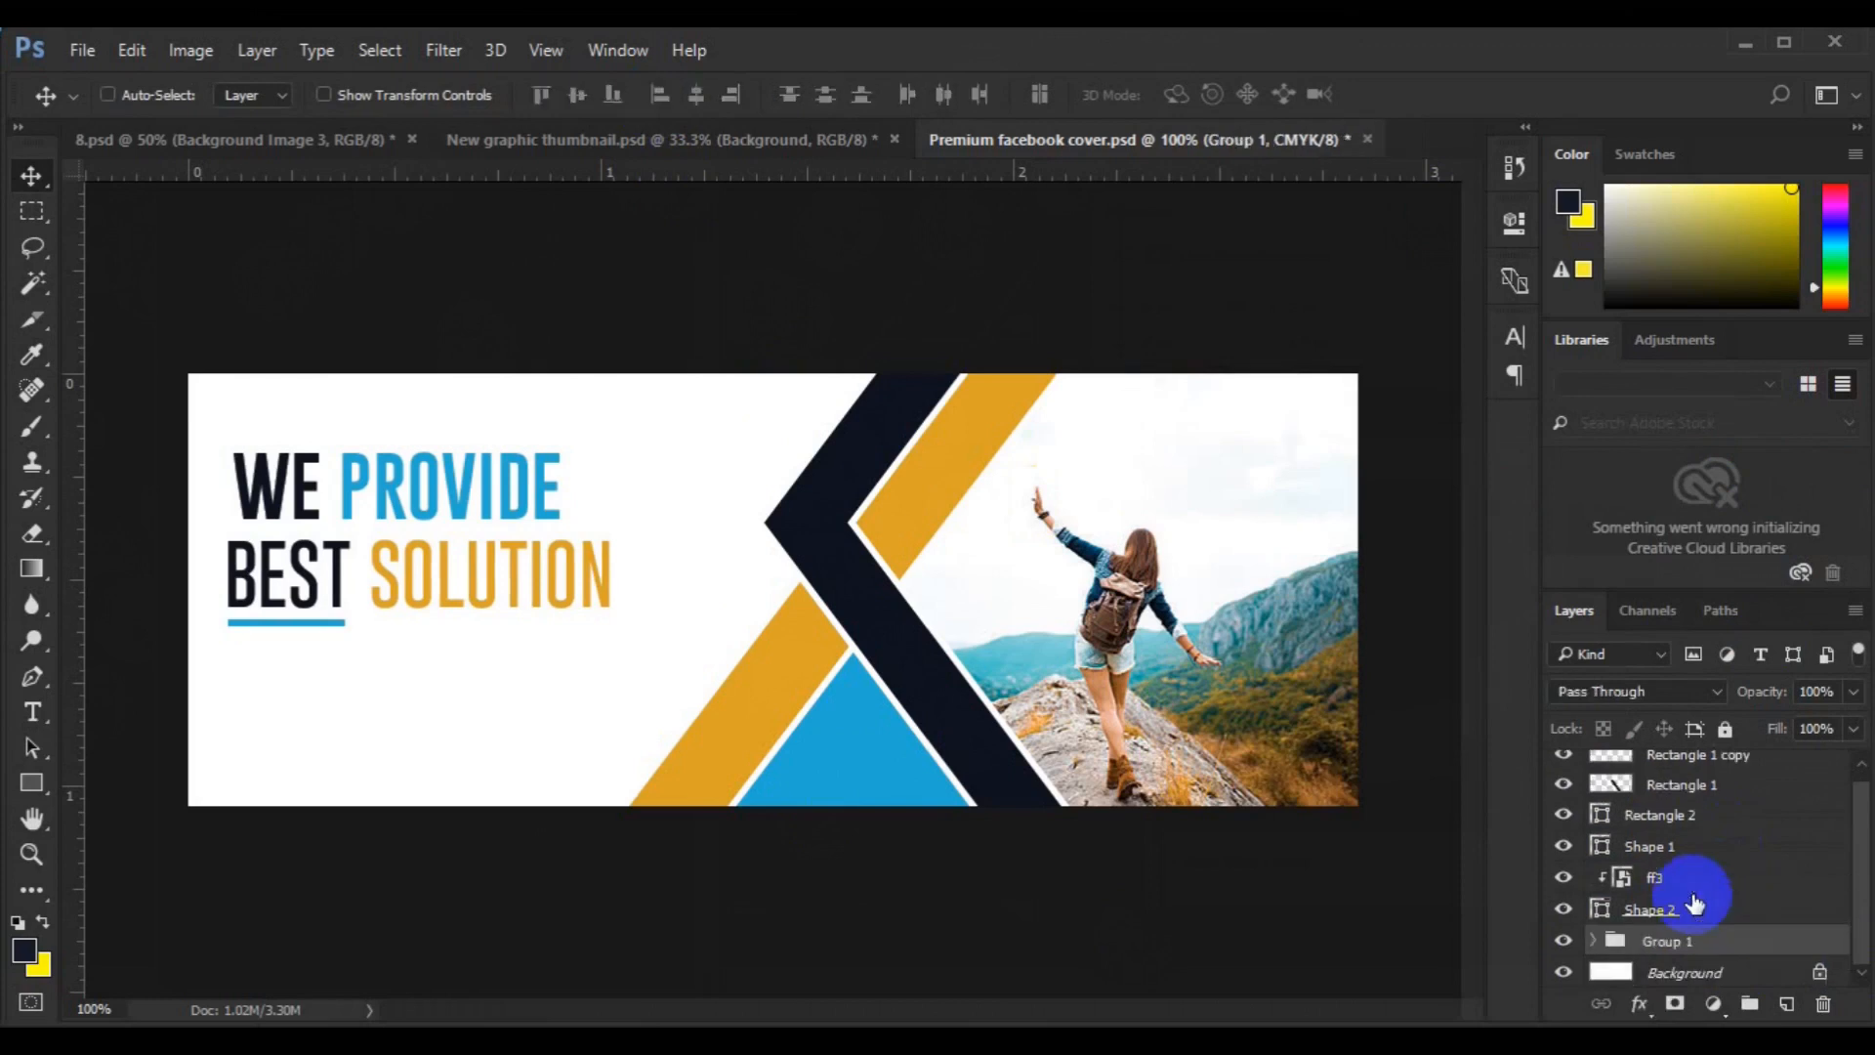
# - Shift the headline group, Group 1, slightly up and to the left on the cover
pyautogui.hotkey('ctrl', 't')
pyautogui.moveTo(535, 628); pyautogui.dragTo(469, 589)
pyautogui.press('Return')
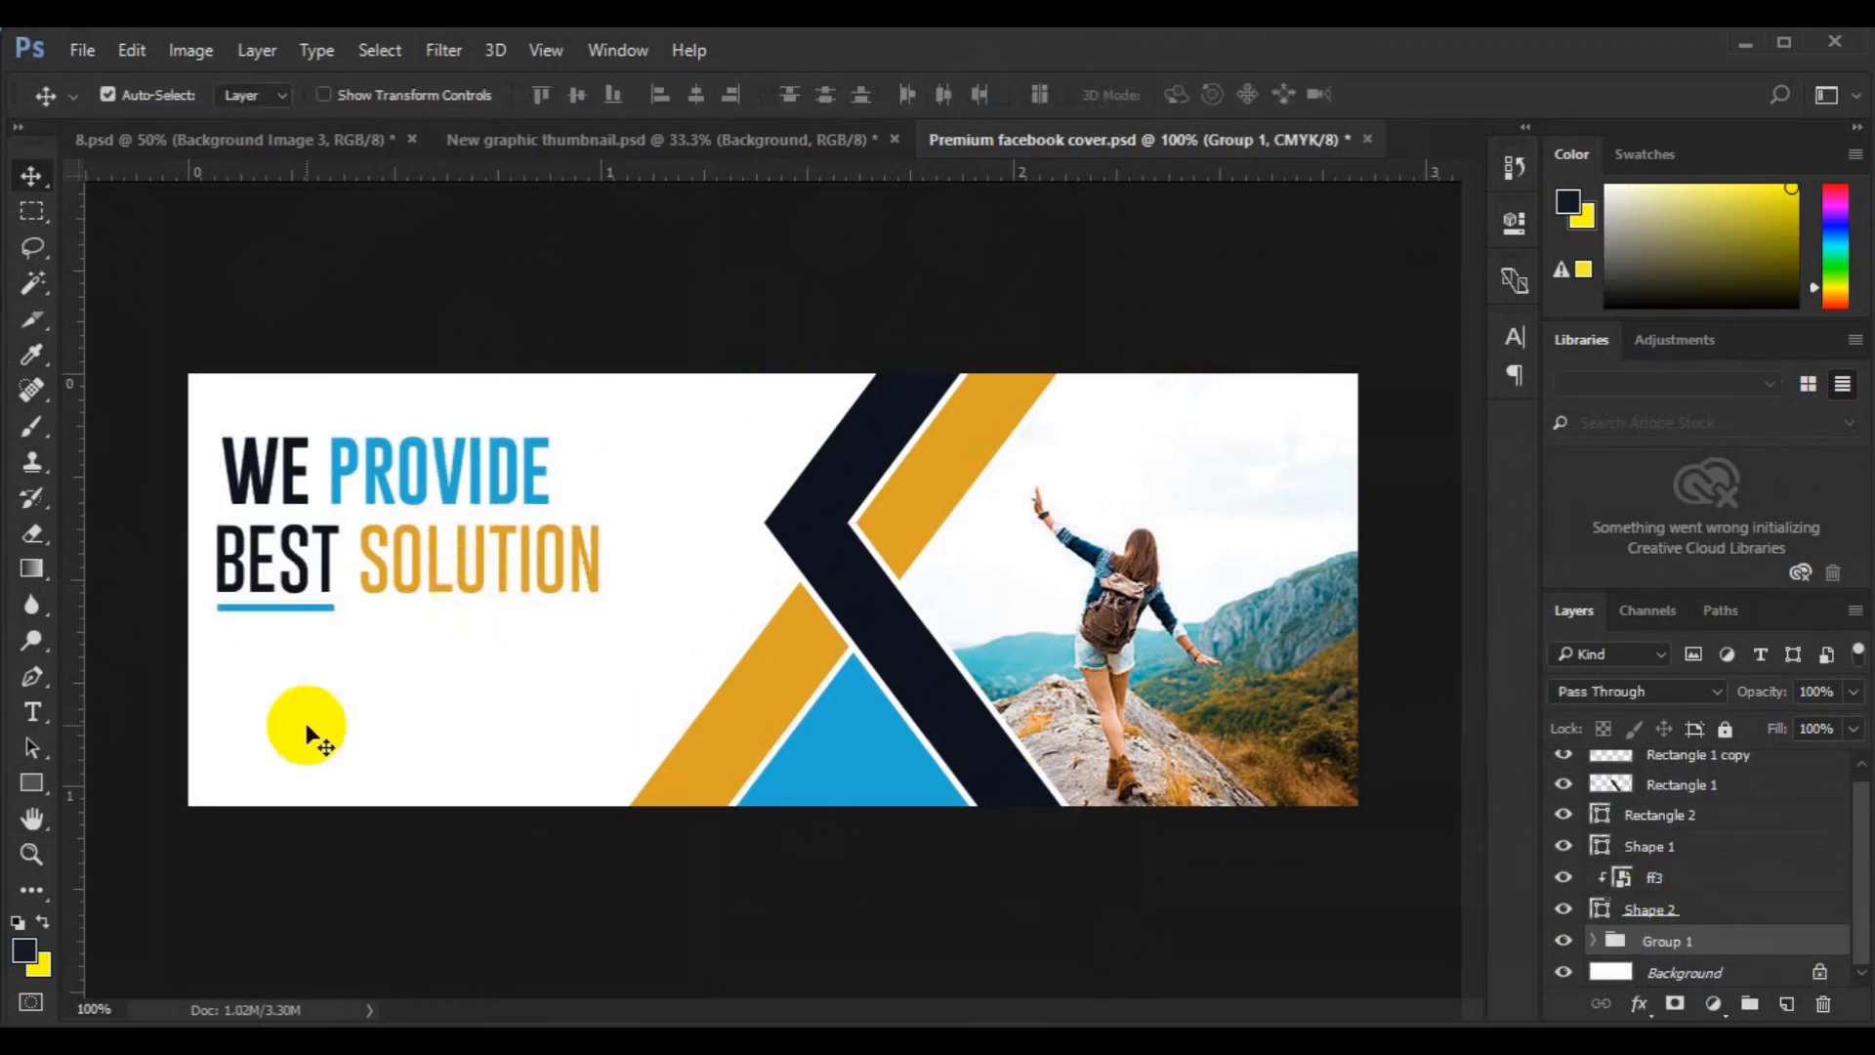
# - Create a paragraph text box below the headline, directly above the Background layer, with the font set to Lato Medium
pyautogui.click(33, 712)
pyautogui.click(1661, 970)
pyautogui.moveTo(221, 634); pyautogui.dragTo(648, 703)
pyautogui.click(341, 96)
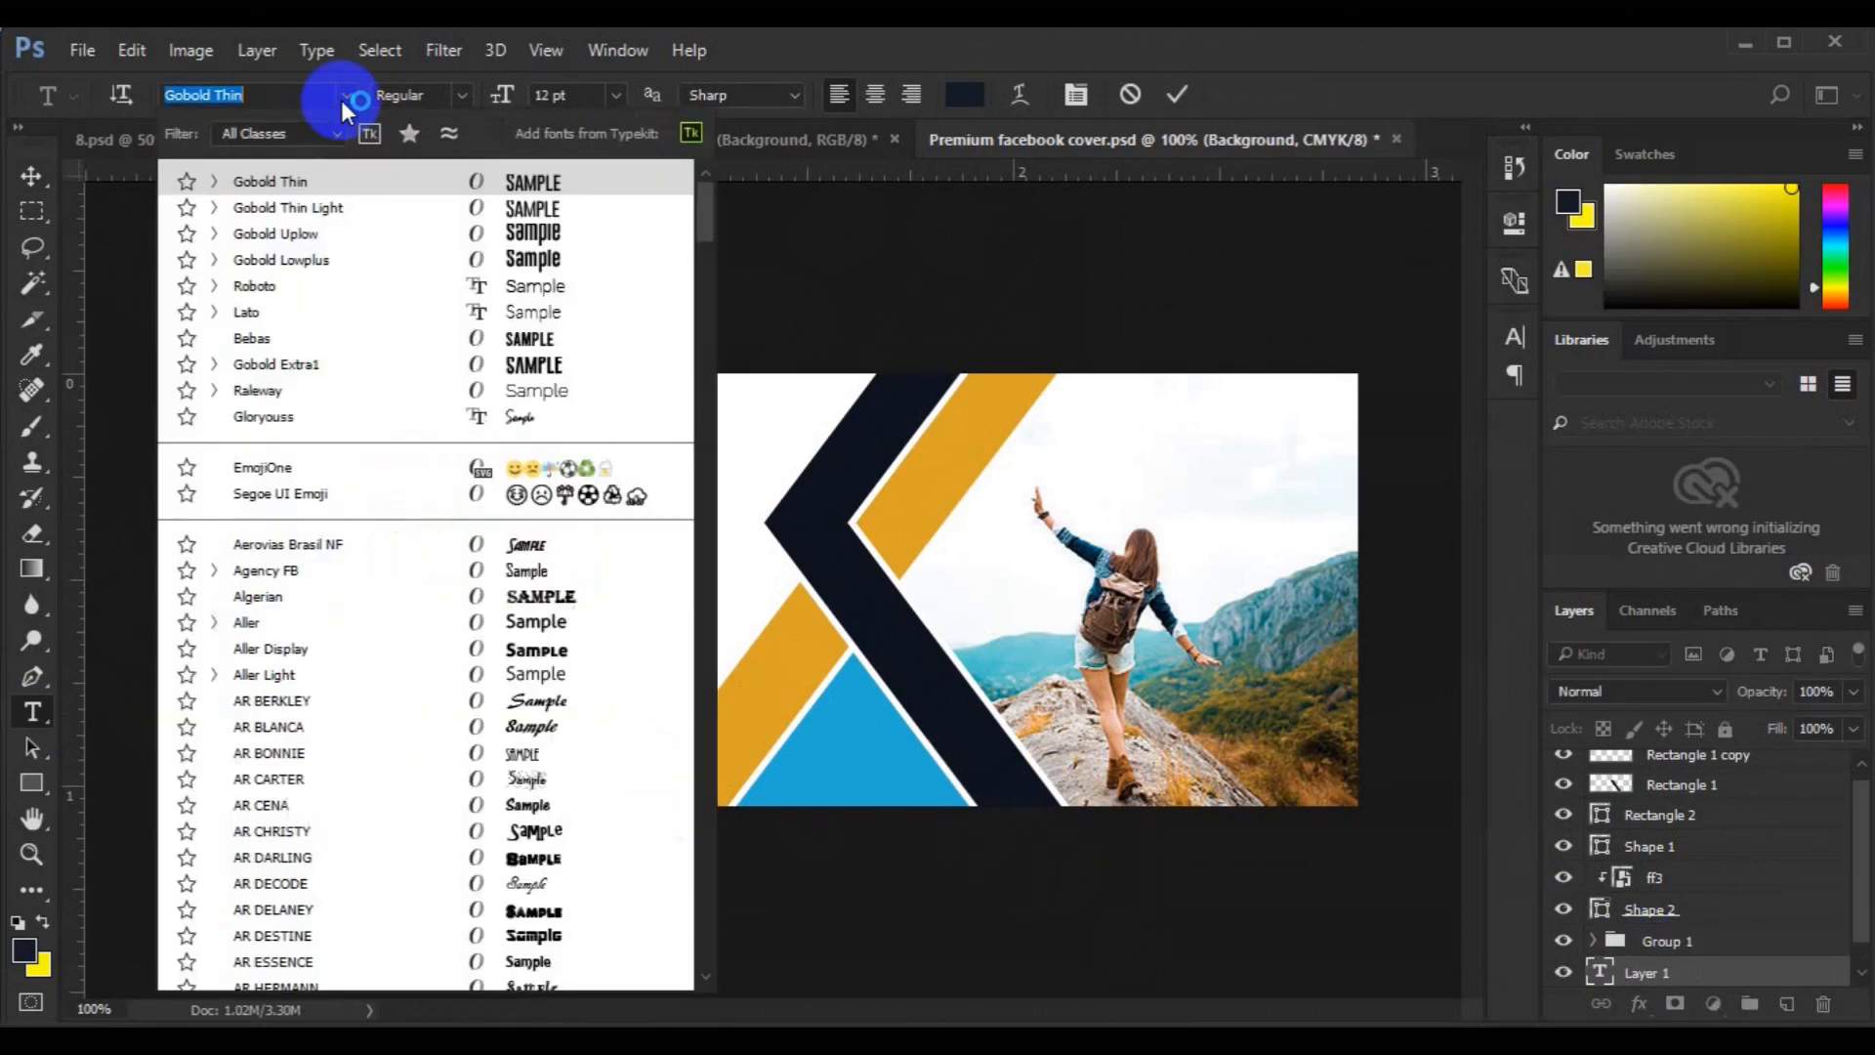
pyautogui.click(297, 312)
pyautogui.click(459, 97)
pyautogui.click(455, 295)
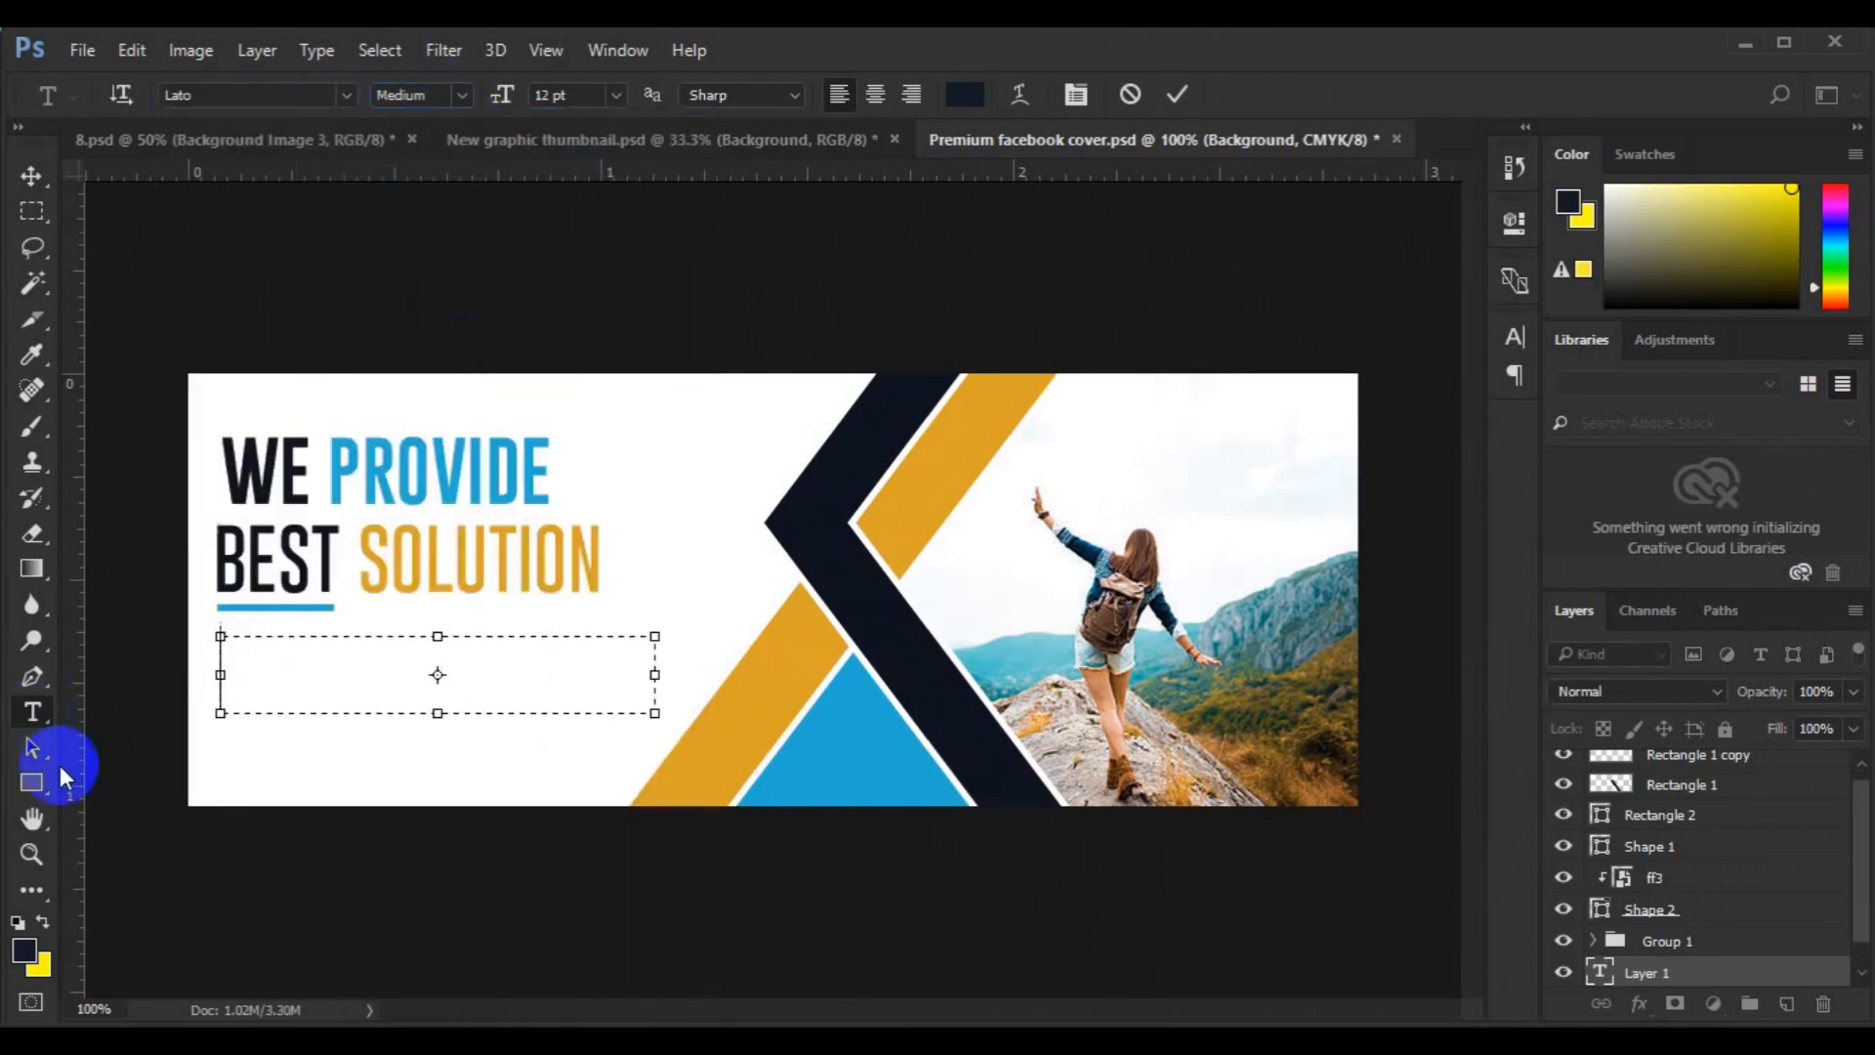
# - Clear the text box's default text and fill it with a three-line Lorem ipsum paragraph at 3 pt
pyautogui.hotkey('ctrl', 'a')
pyautogui.press('BackSpace')
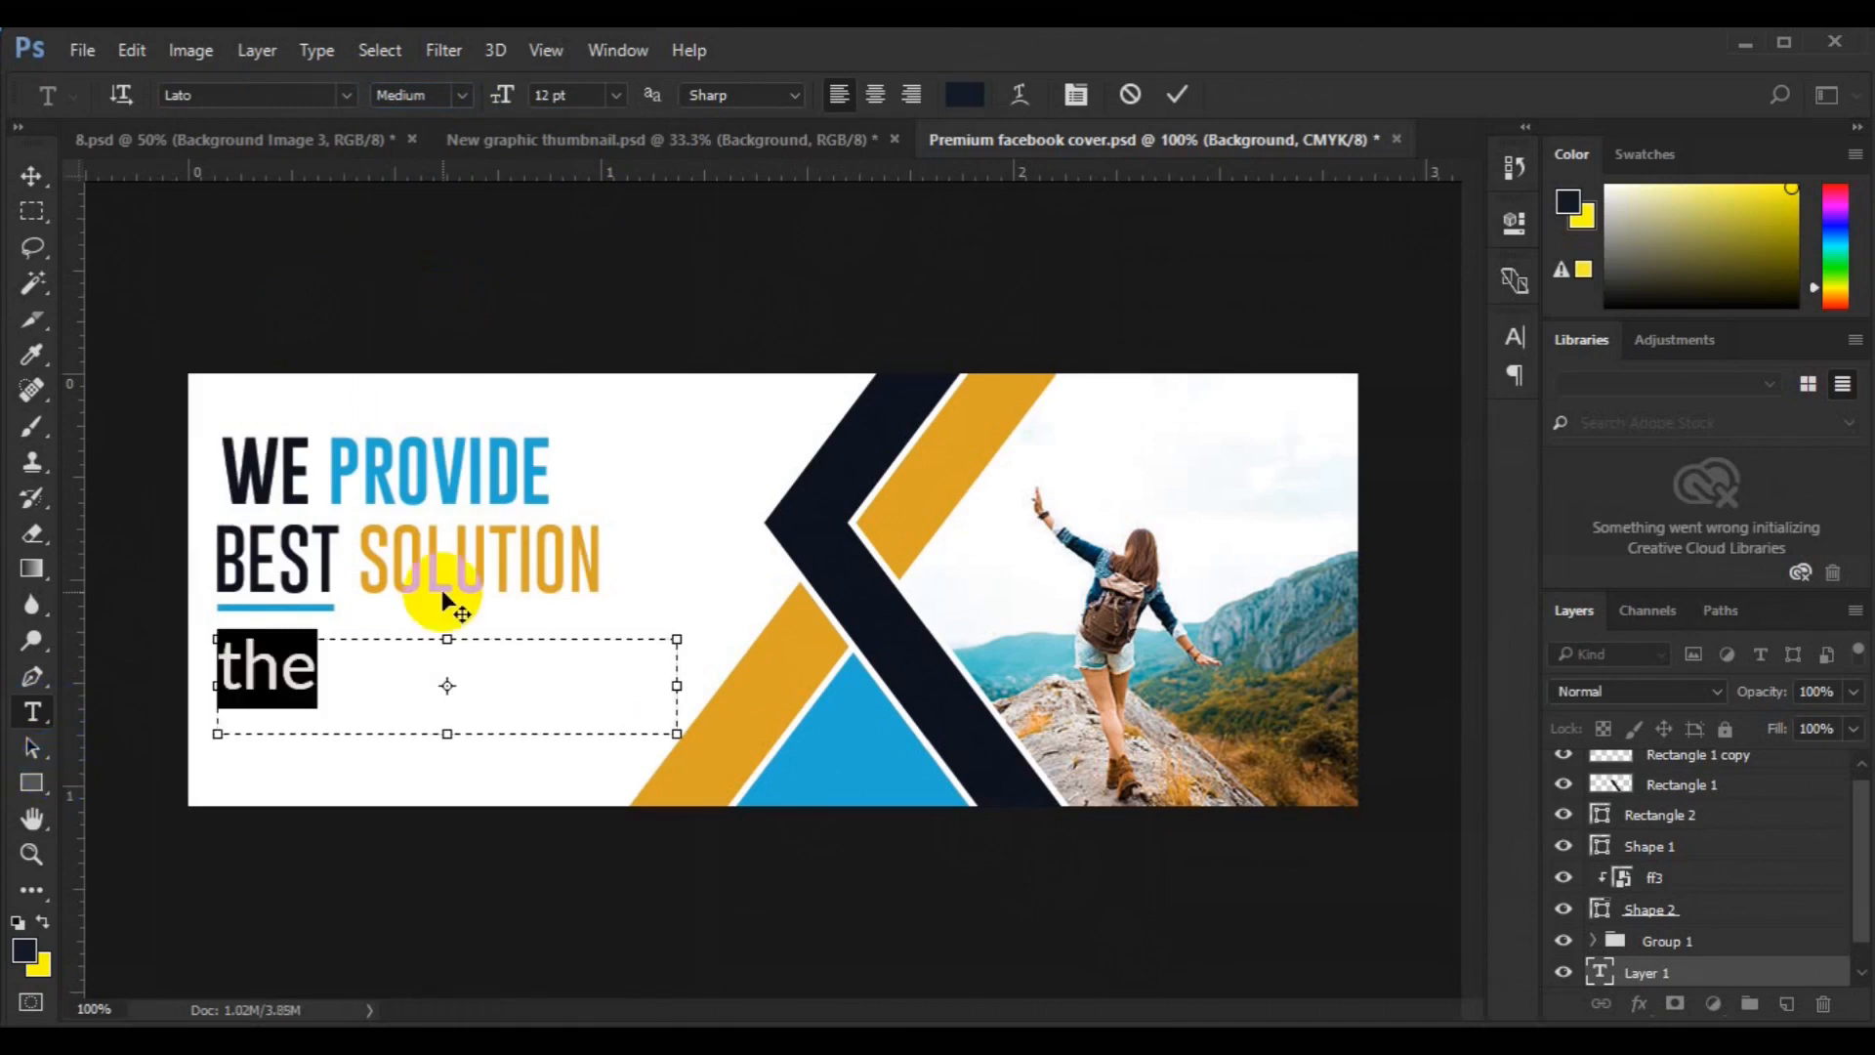
pyautogui.hotkey('ctrl', 'h')
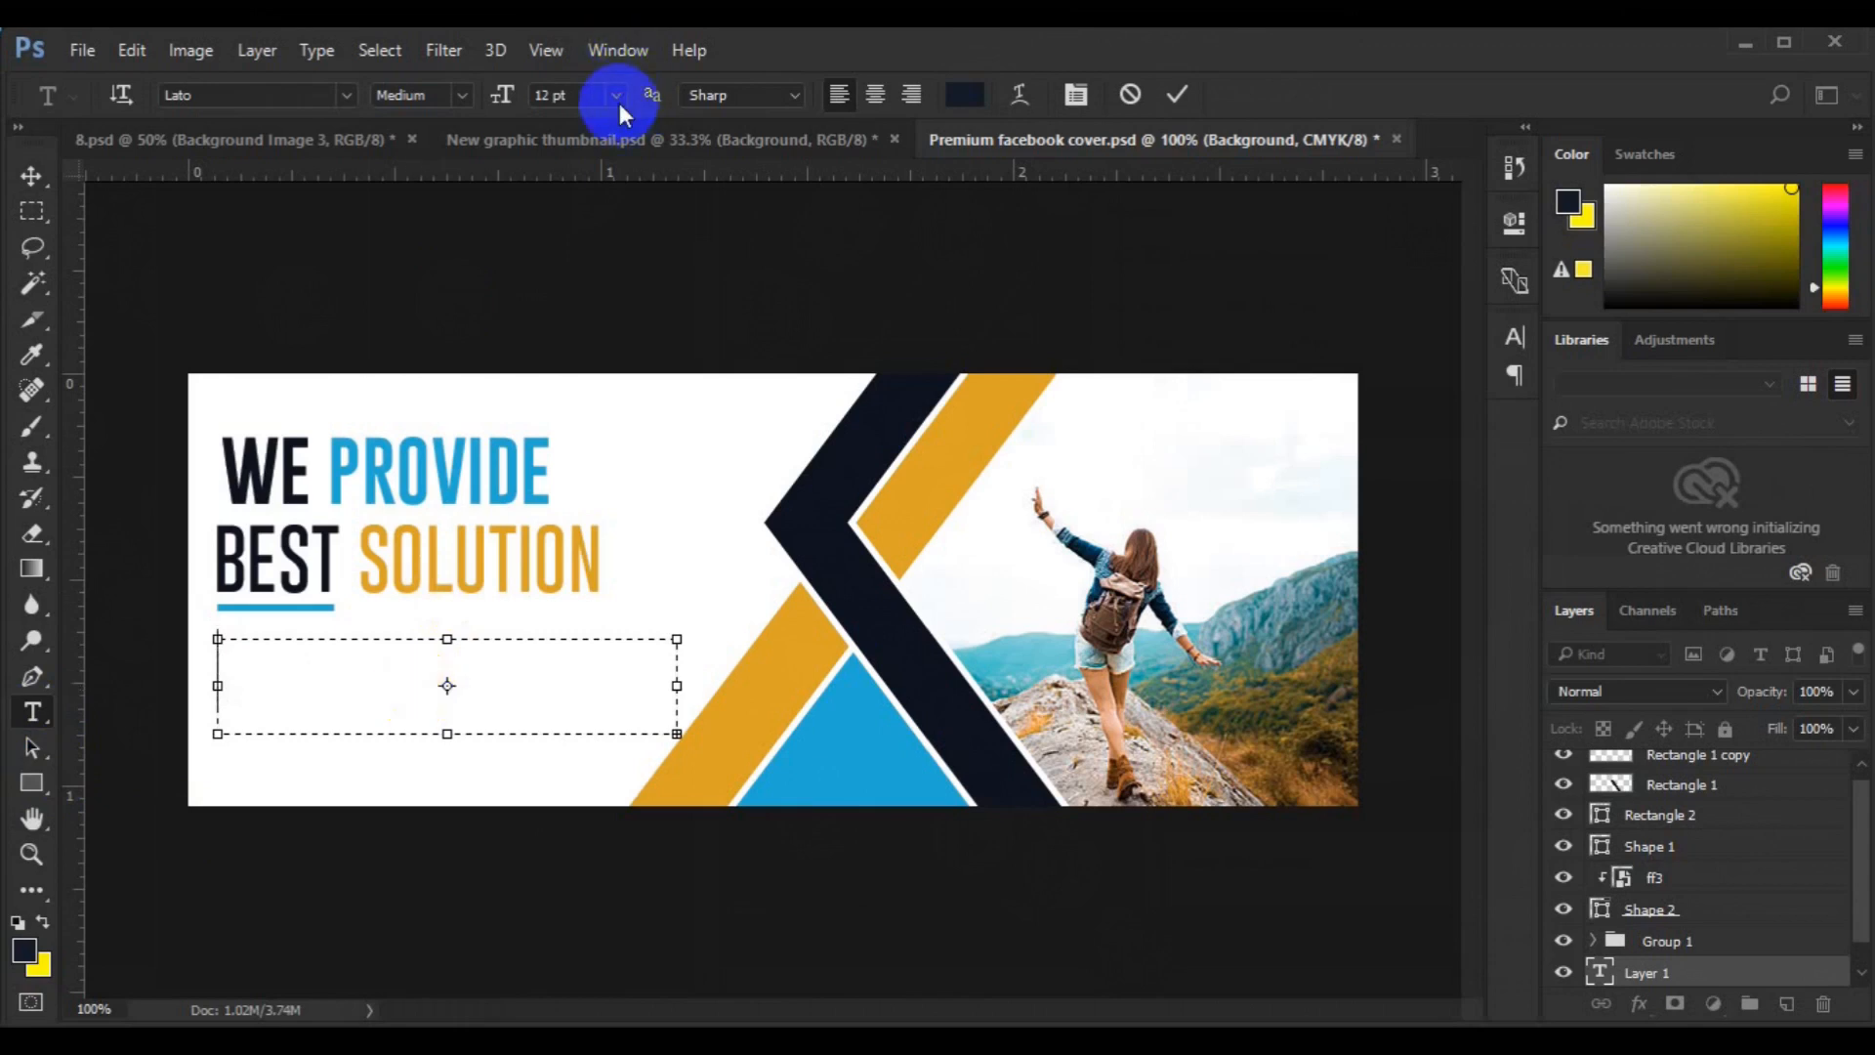
pyautogui.click(34, 175)
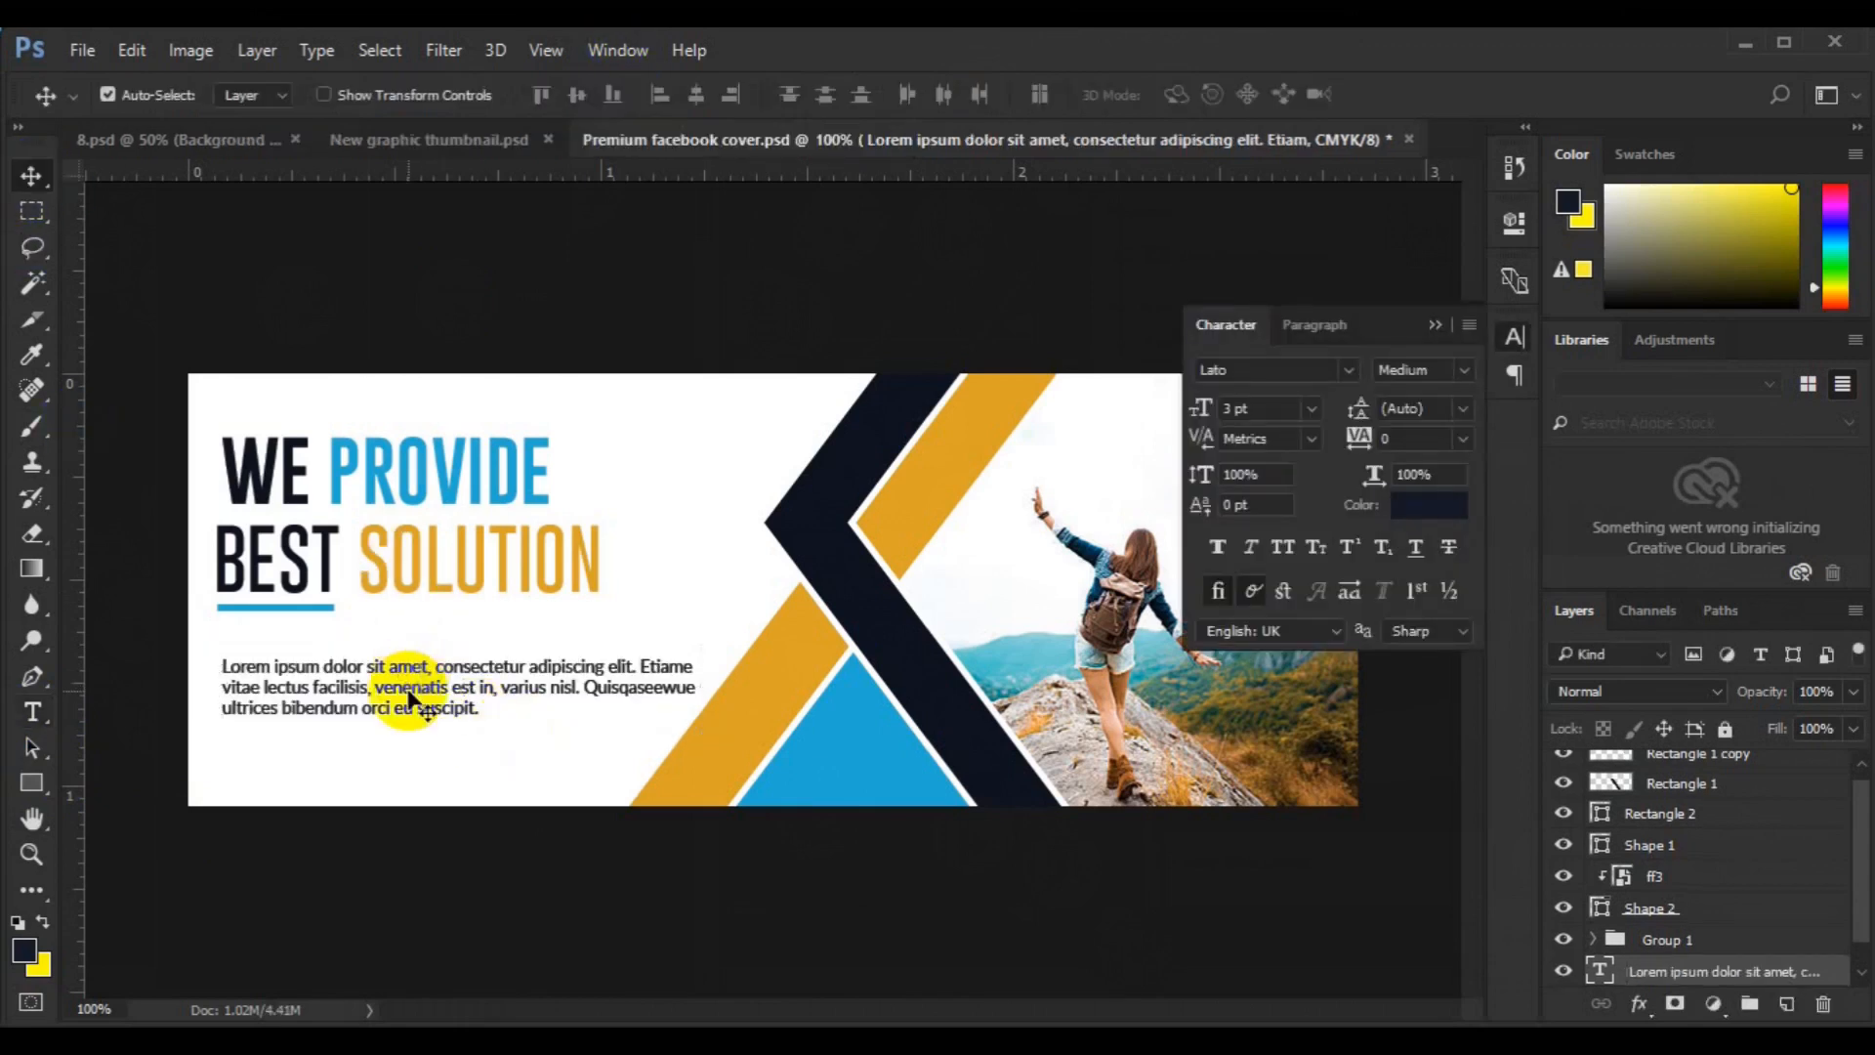
# - Move the Lorem ipsum paragraph up to sit just below the blue underline of the headline
pyautogui.moveTo(410, 697); pyautogui.dragTo(392, 652)
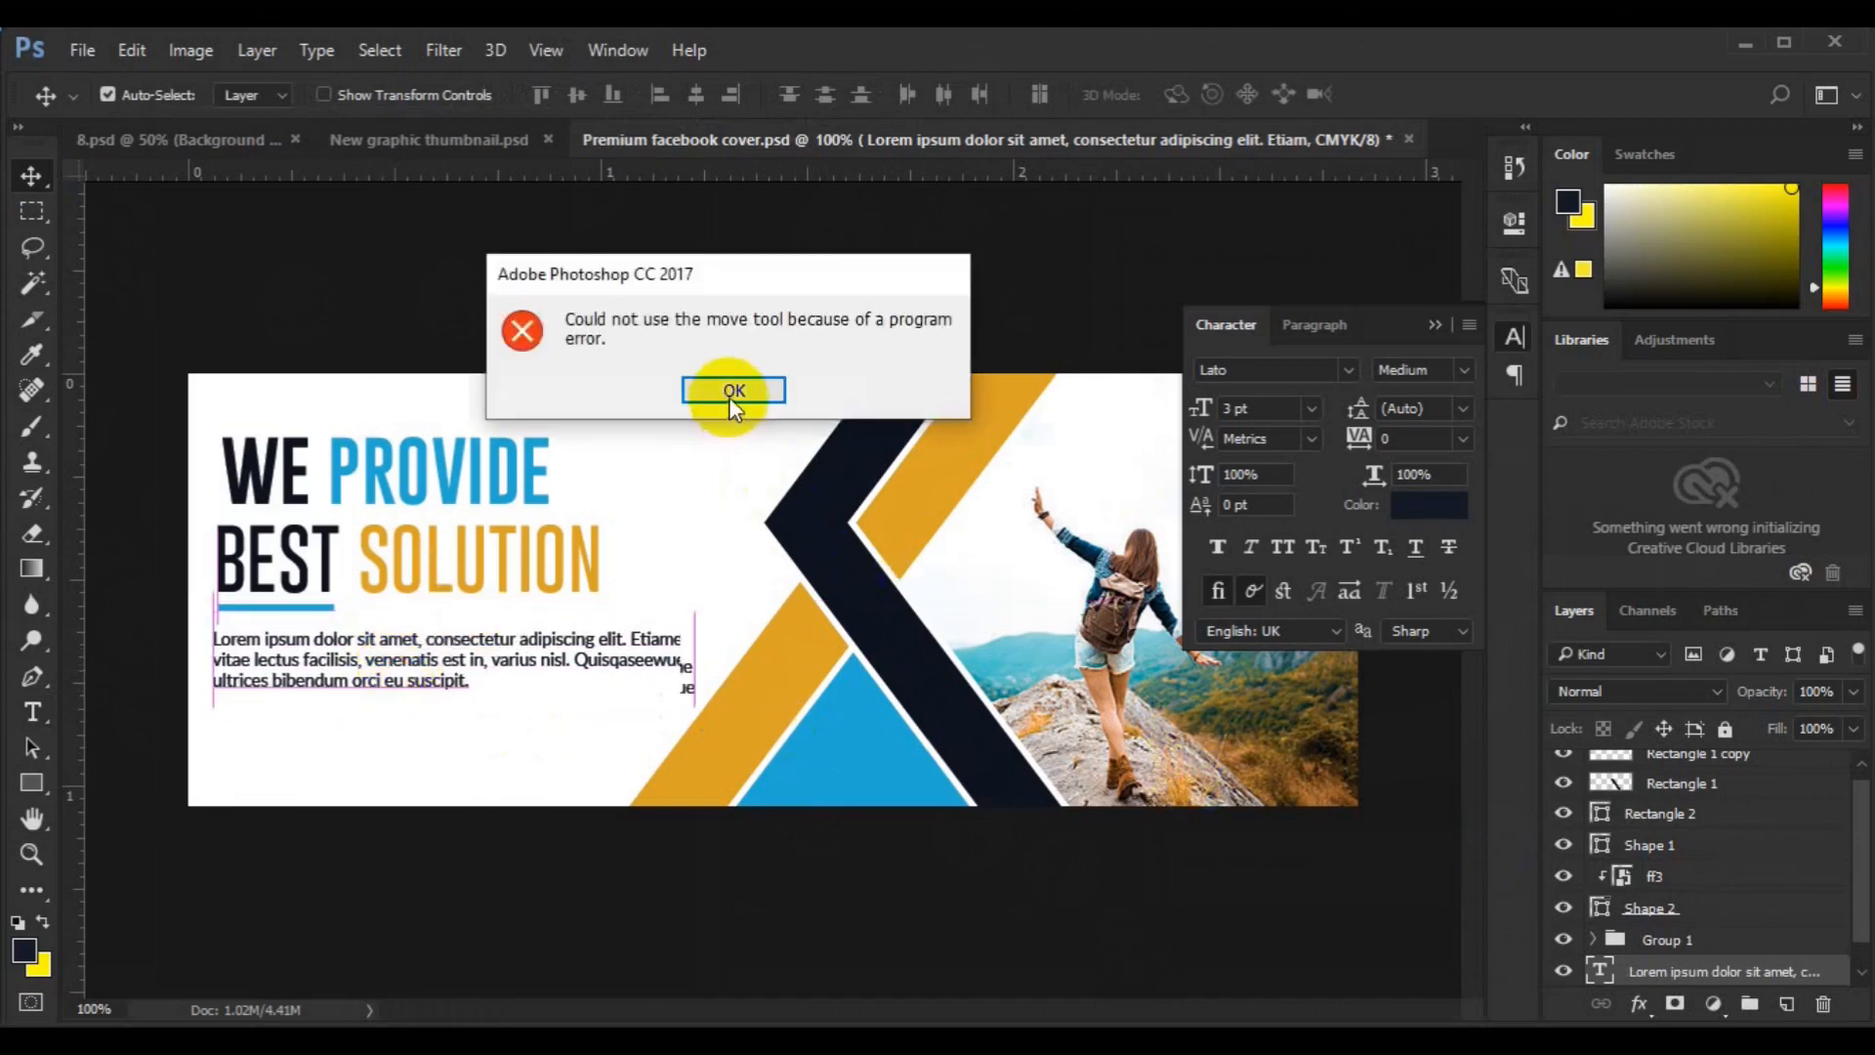
pyautogui.click(733, 393)
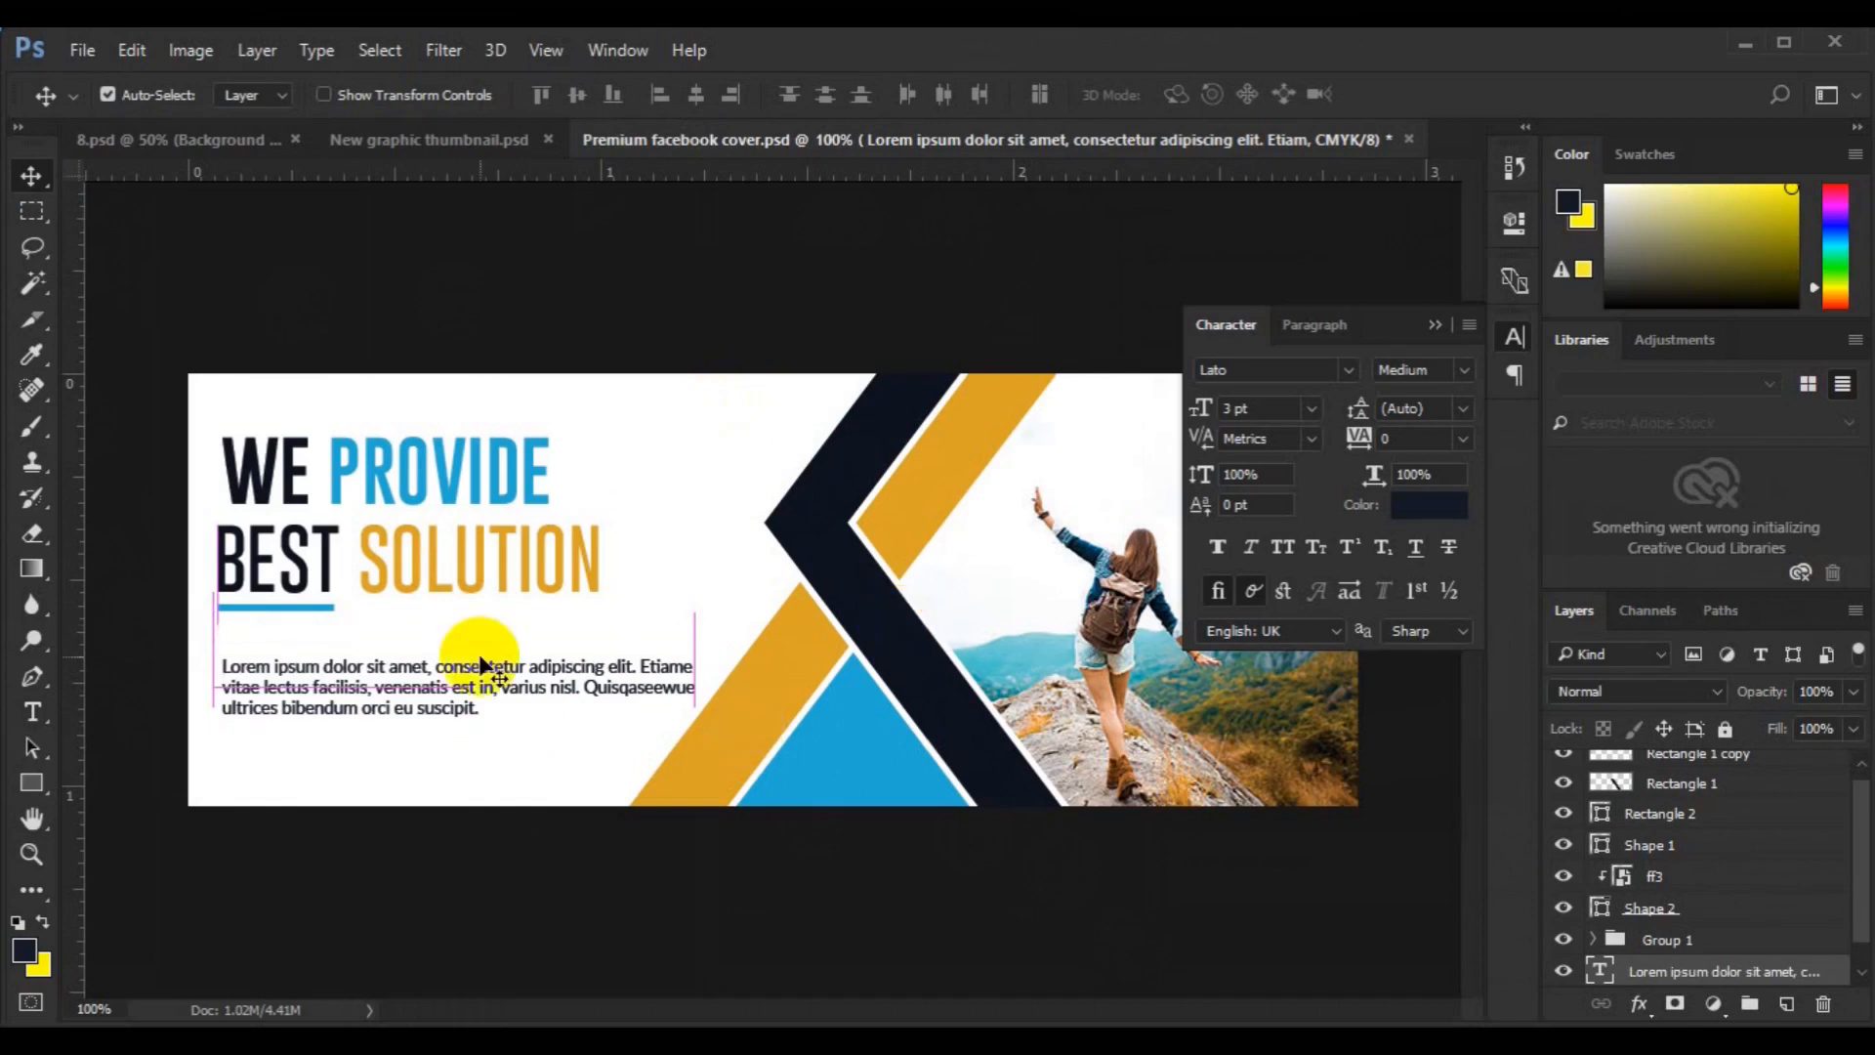
pyautogui.moveTo(454, 671)
pyautogui.mouseDown()
pyautogui.moveTo(430, 652)
pyautogui.moveTo(469, 664)
pyautogui.moveTo(450, 660)
pyautogui.mouseUp()
# - Align the left edges of the WE PROVIDE and BEST SOLUTION text layers
pyautogui.click(541, 543)
pyautogui.click(381, 467)
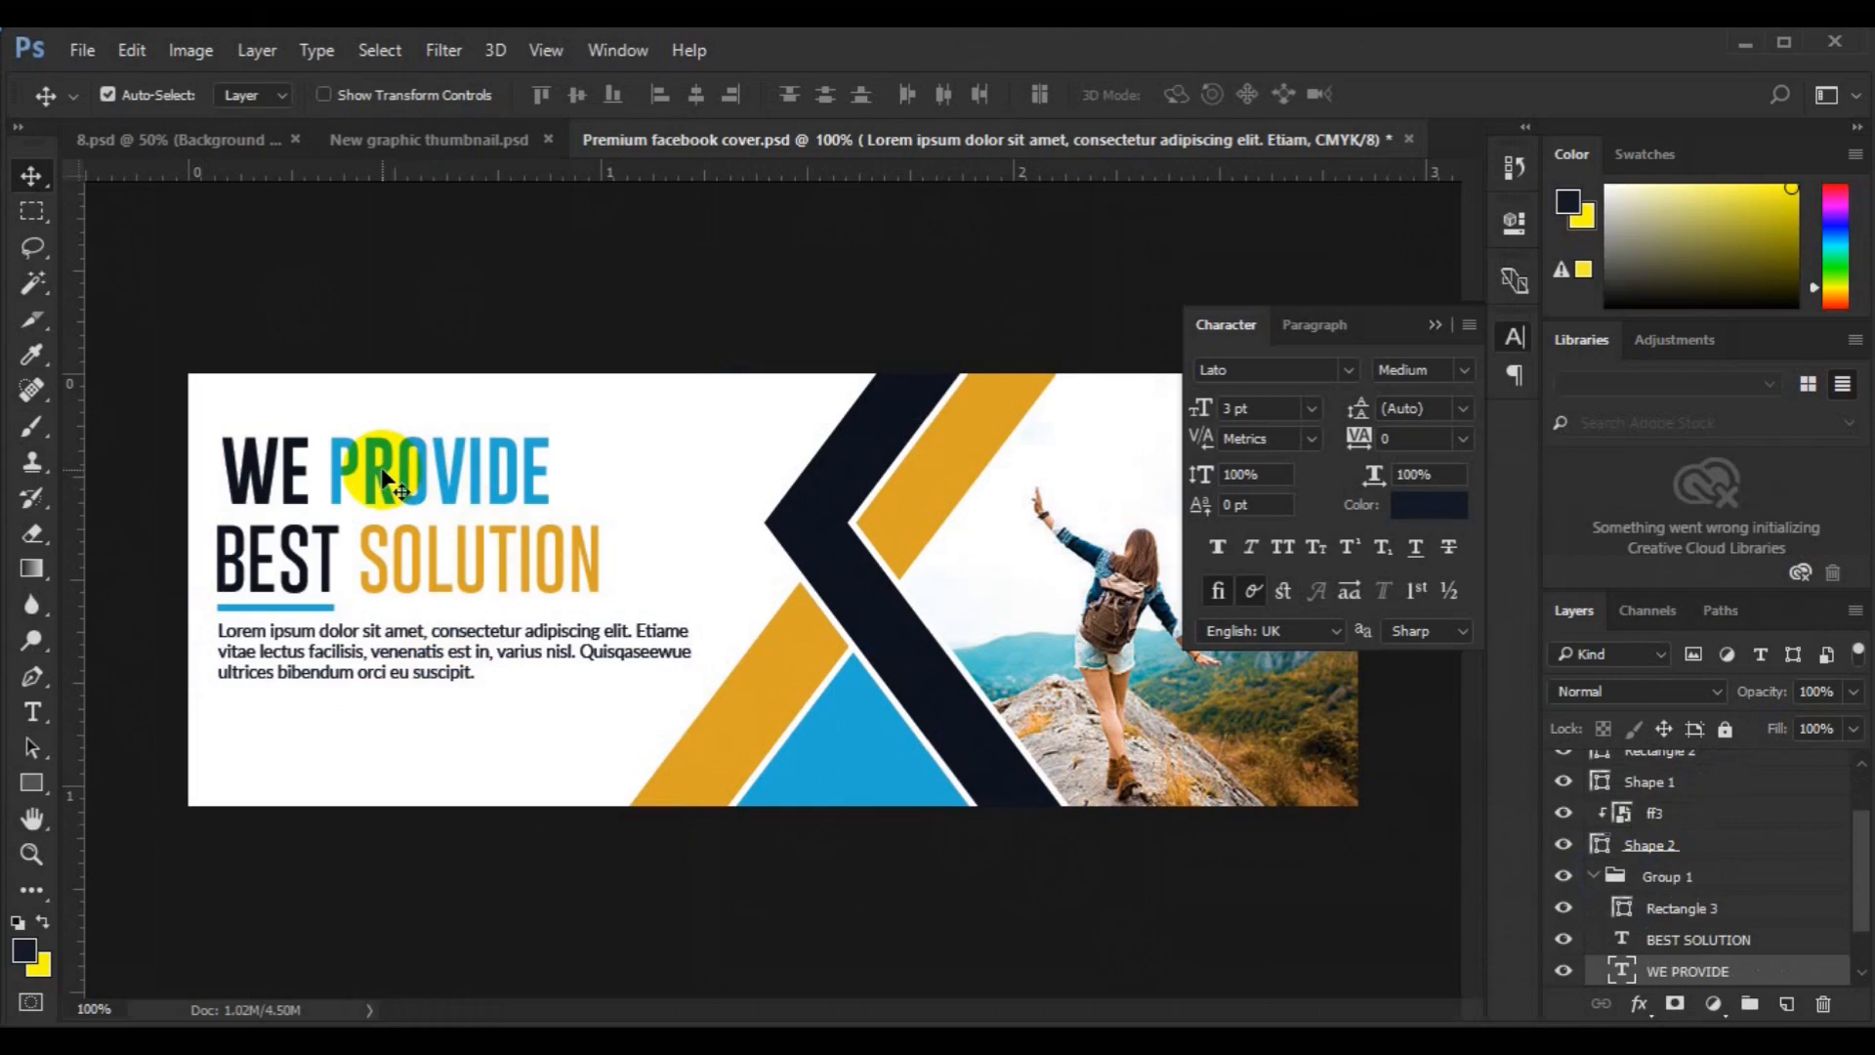
pyautogui.keyDown('ctrl'); pyautogui.click(1747, 943); pyautogui.keyUp('ctrl')
pyautogui.click(660, 97)
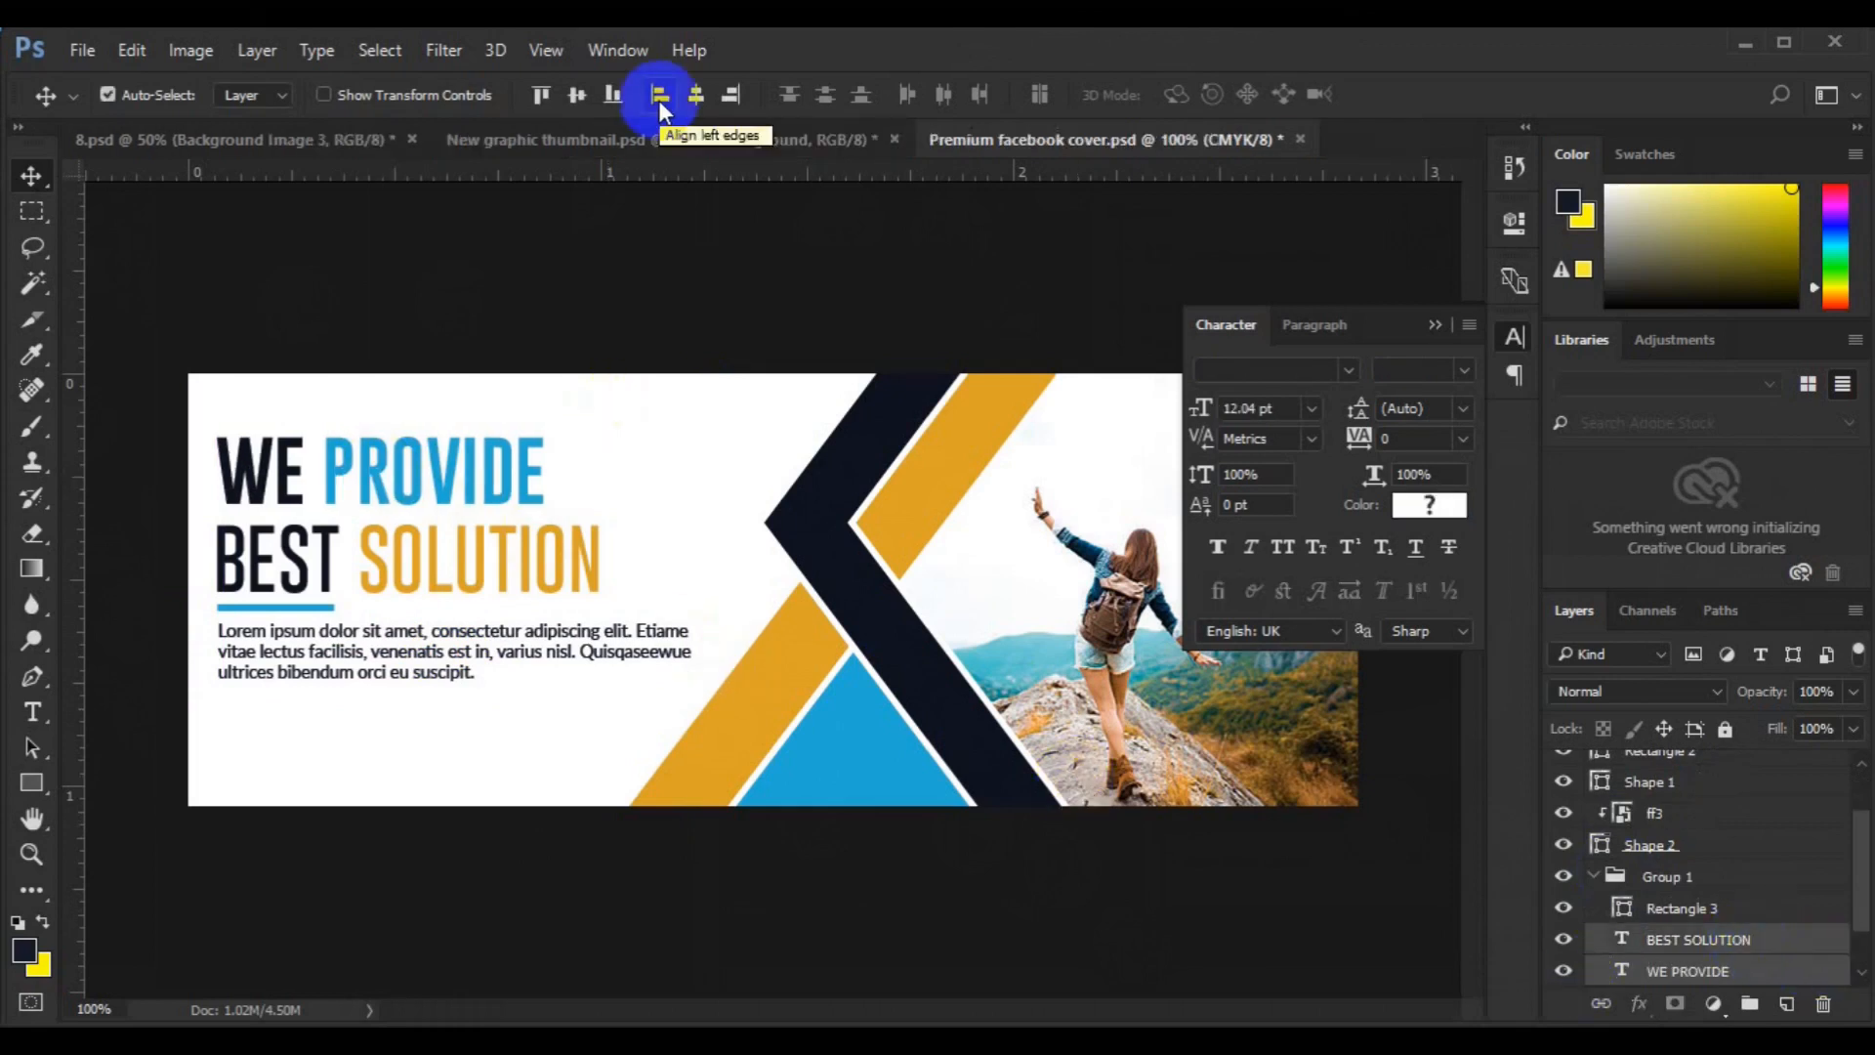
# - Collapse the headline group and align the left edges of the group and the Lorem ipsum paragraph
pyautogui.click(1638, 882)
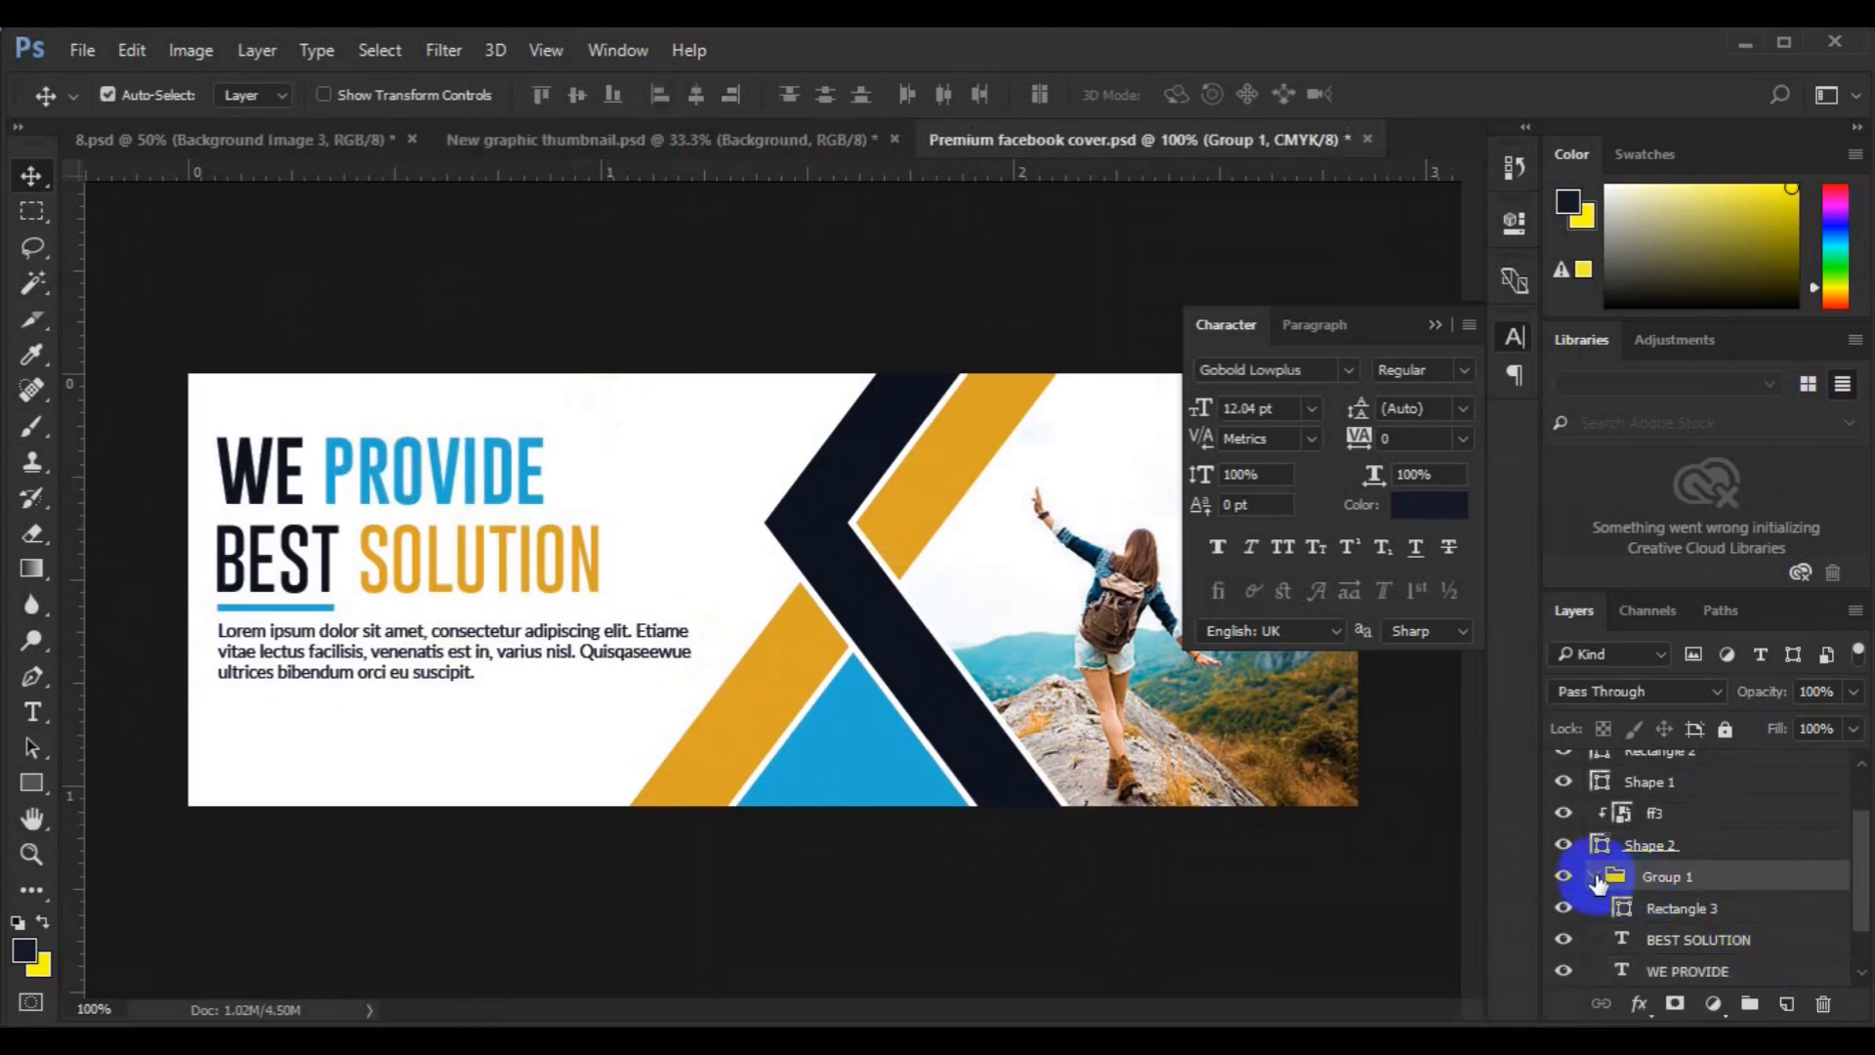
pyautogui.click(1594, 878)
pyautogui.keyDown('shift'); pyautogui.click(1660, 942); pyautogui.keyUp('shift')
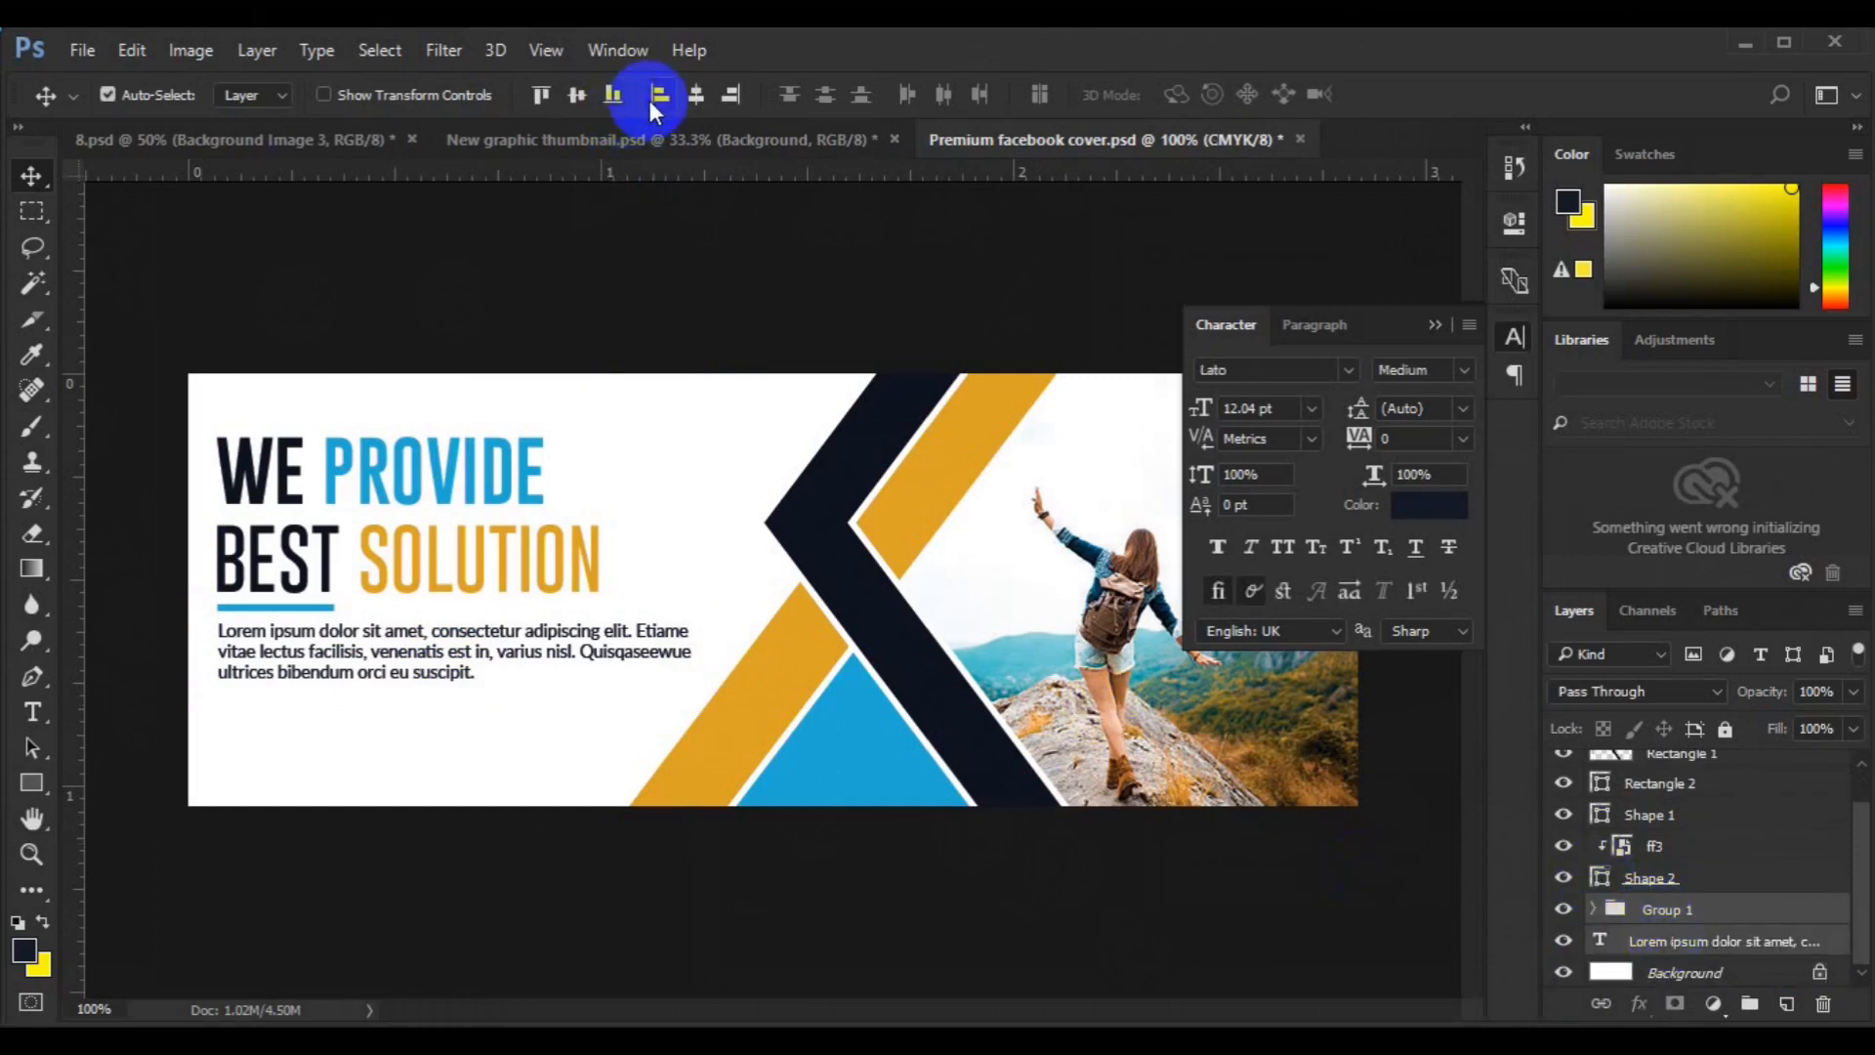
pyautogui.click(1435, 324)
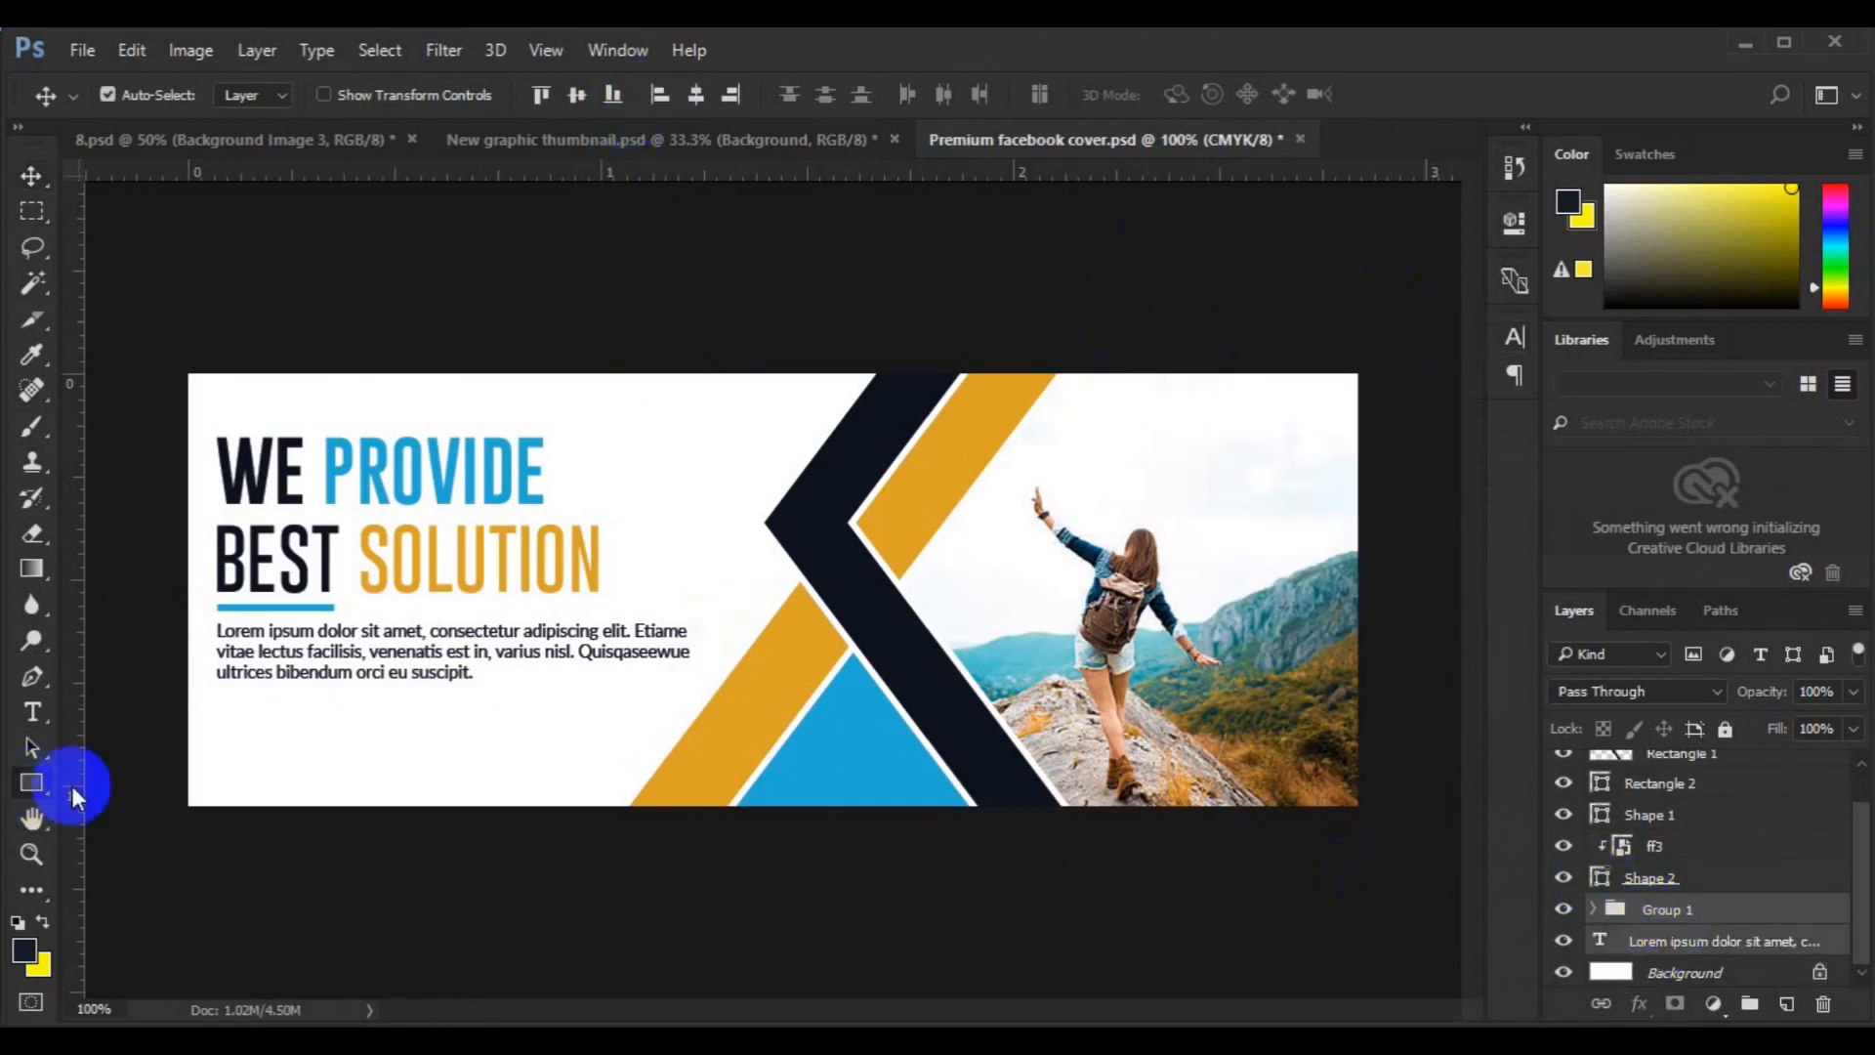
# - Draw a dark navy rectangle about 130 × 32 px below the Lorem ipsum paragraph as a button base
pyautogui.click(32, 782)
pyautogui.moveTo(223, 724); pyautogui.dragTo(402, 769)
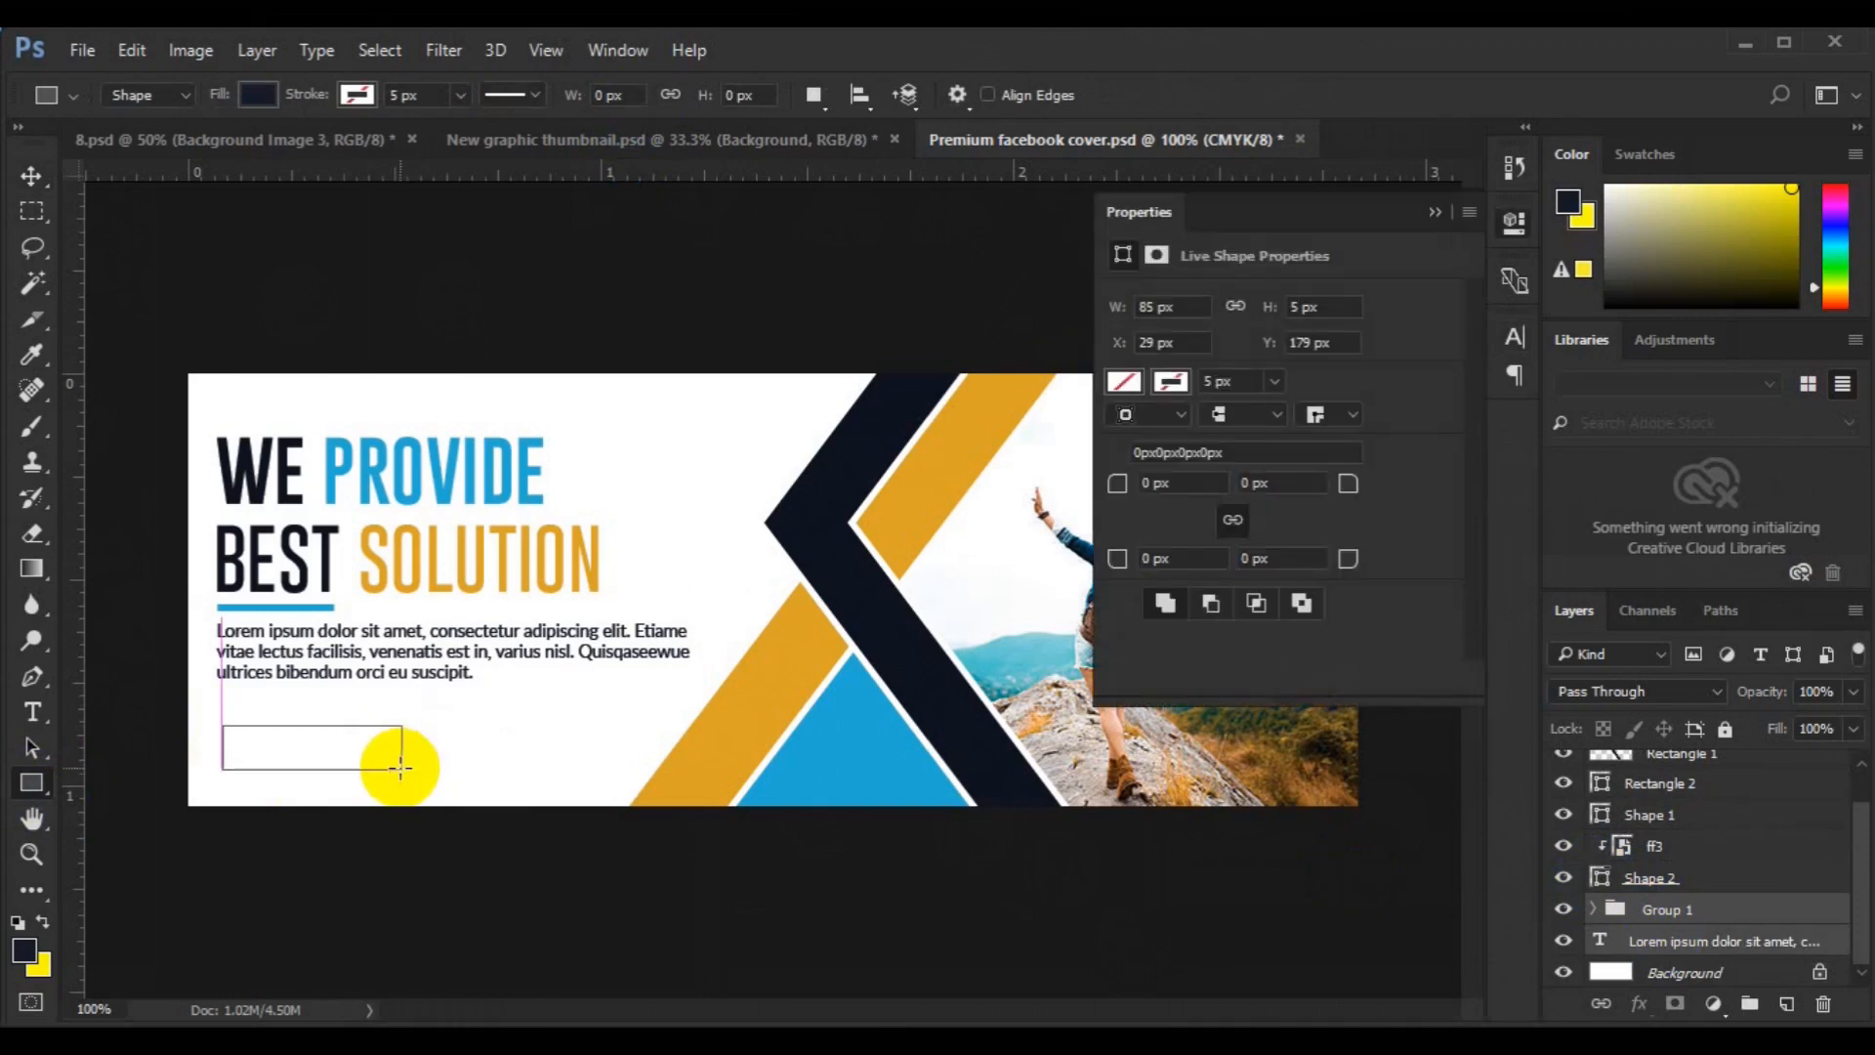
pyautogui.press('v')
pyautogui.click(32, 715)
pyautogui.click(1783, 1006)
pyautogui.click(270, 747)
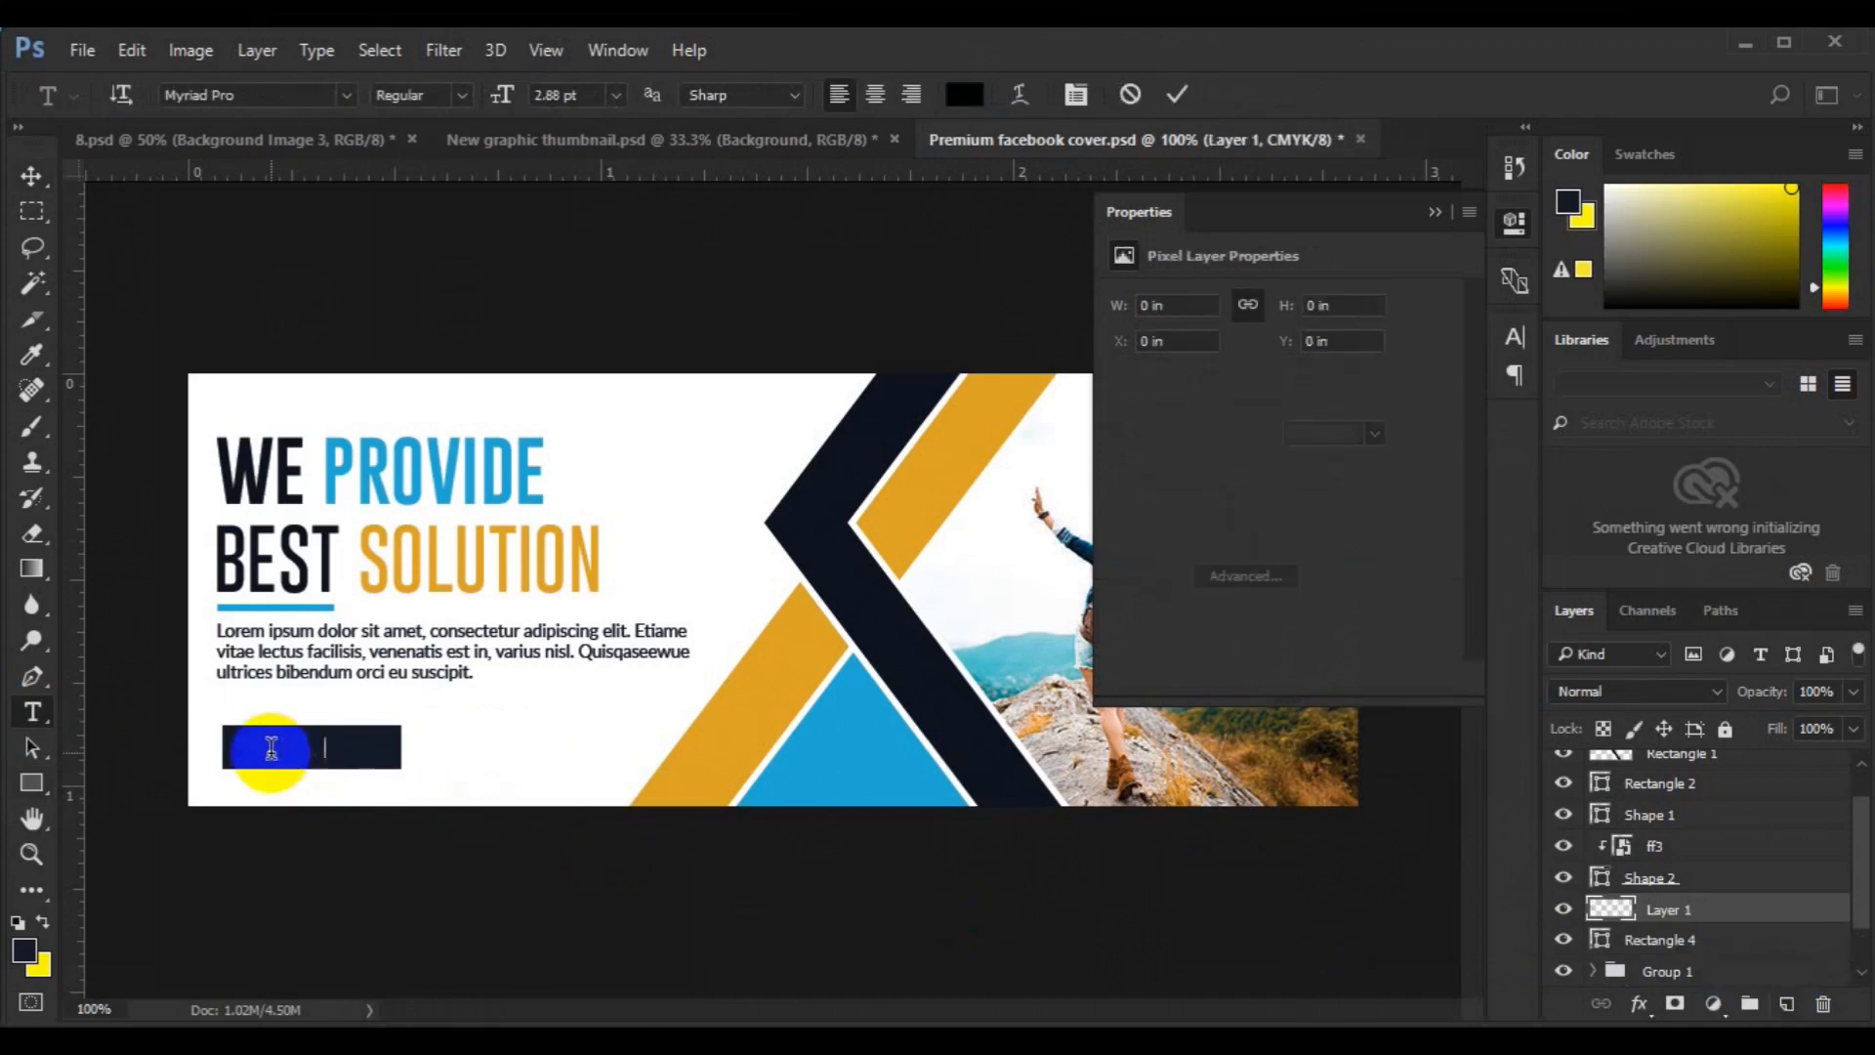
pyautogui.click(1128, 98)
pyautogui.click(1788, 1010)
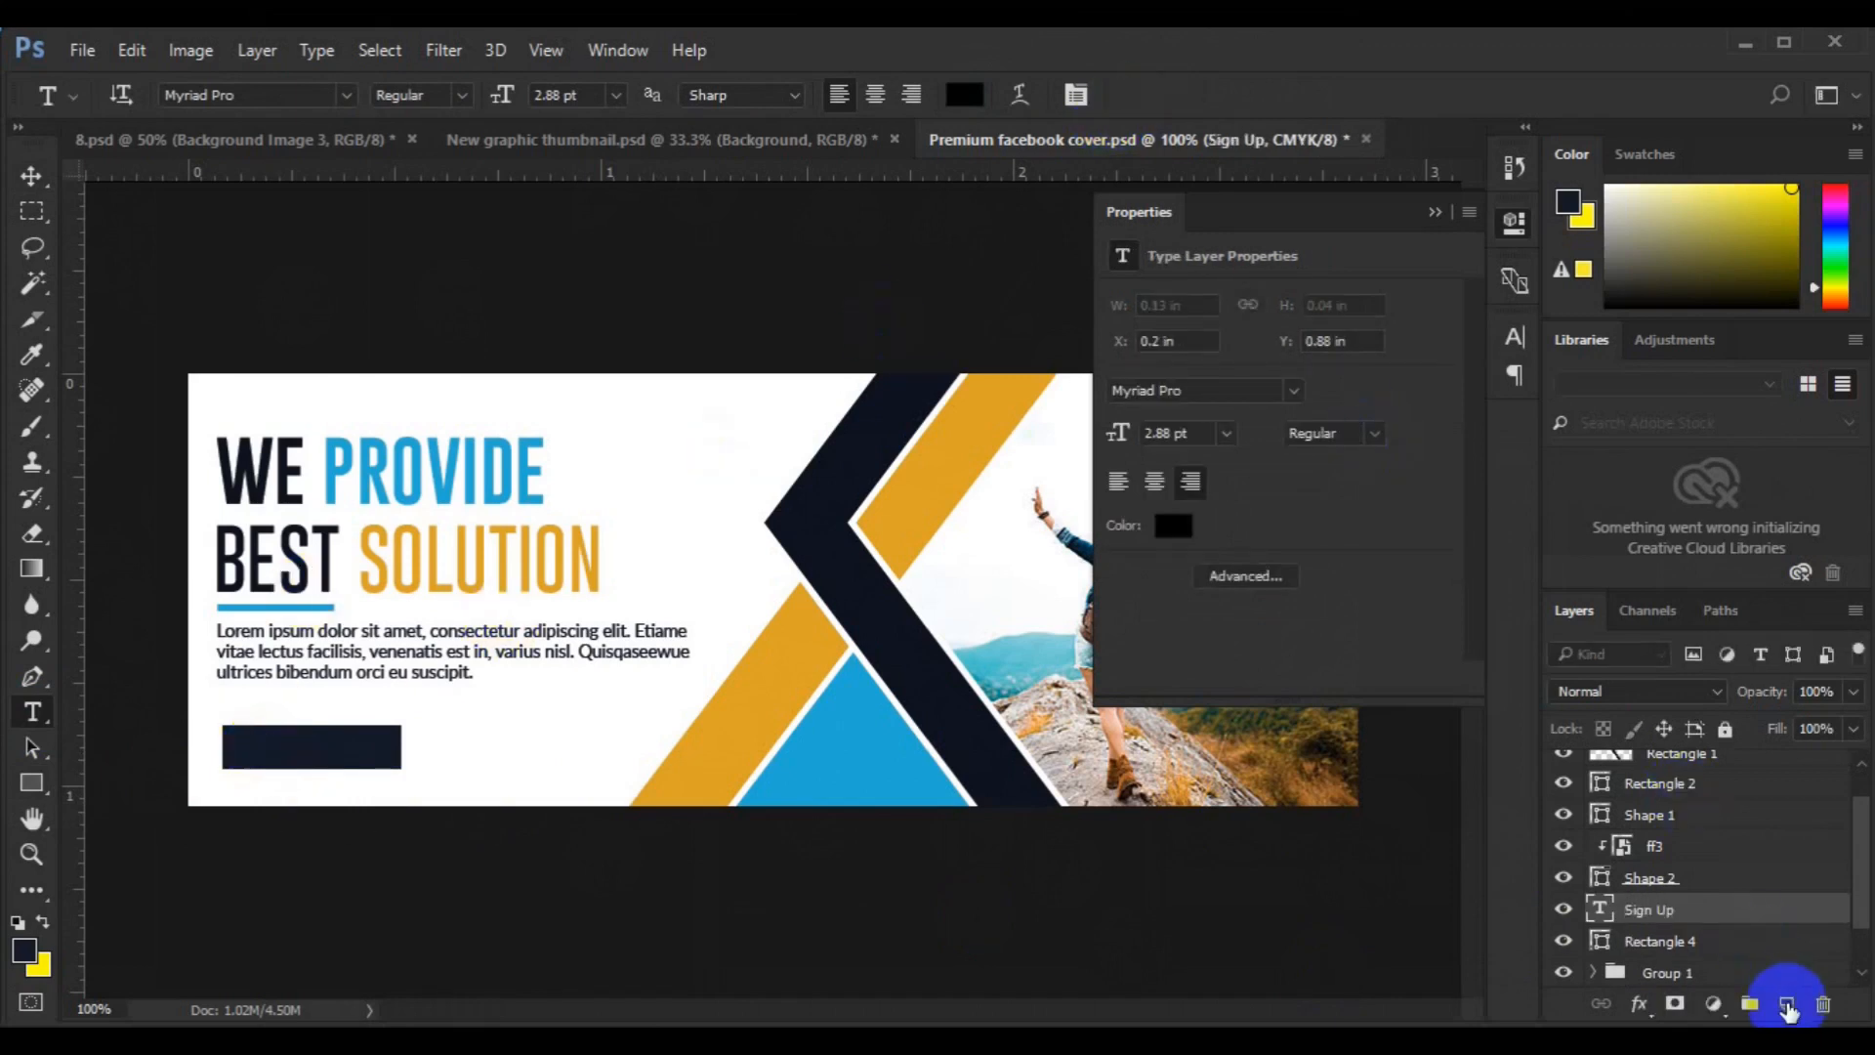
pyautogui.click(31, 176)
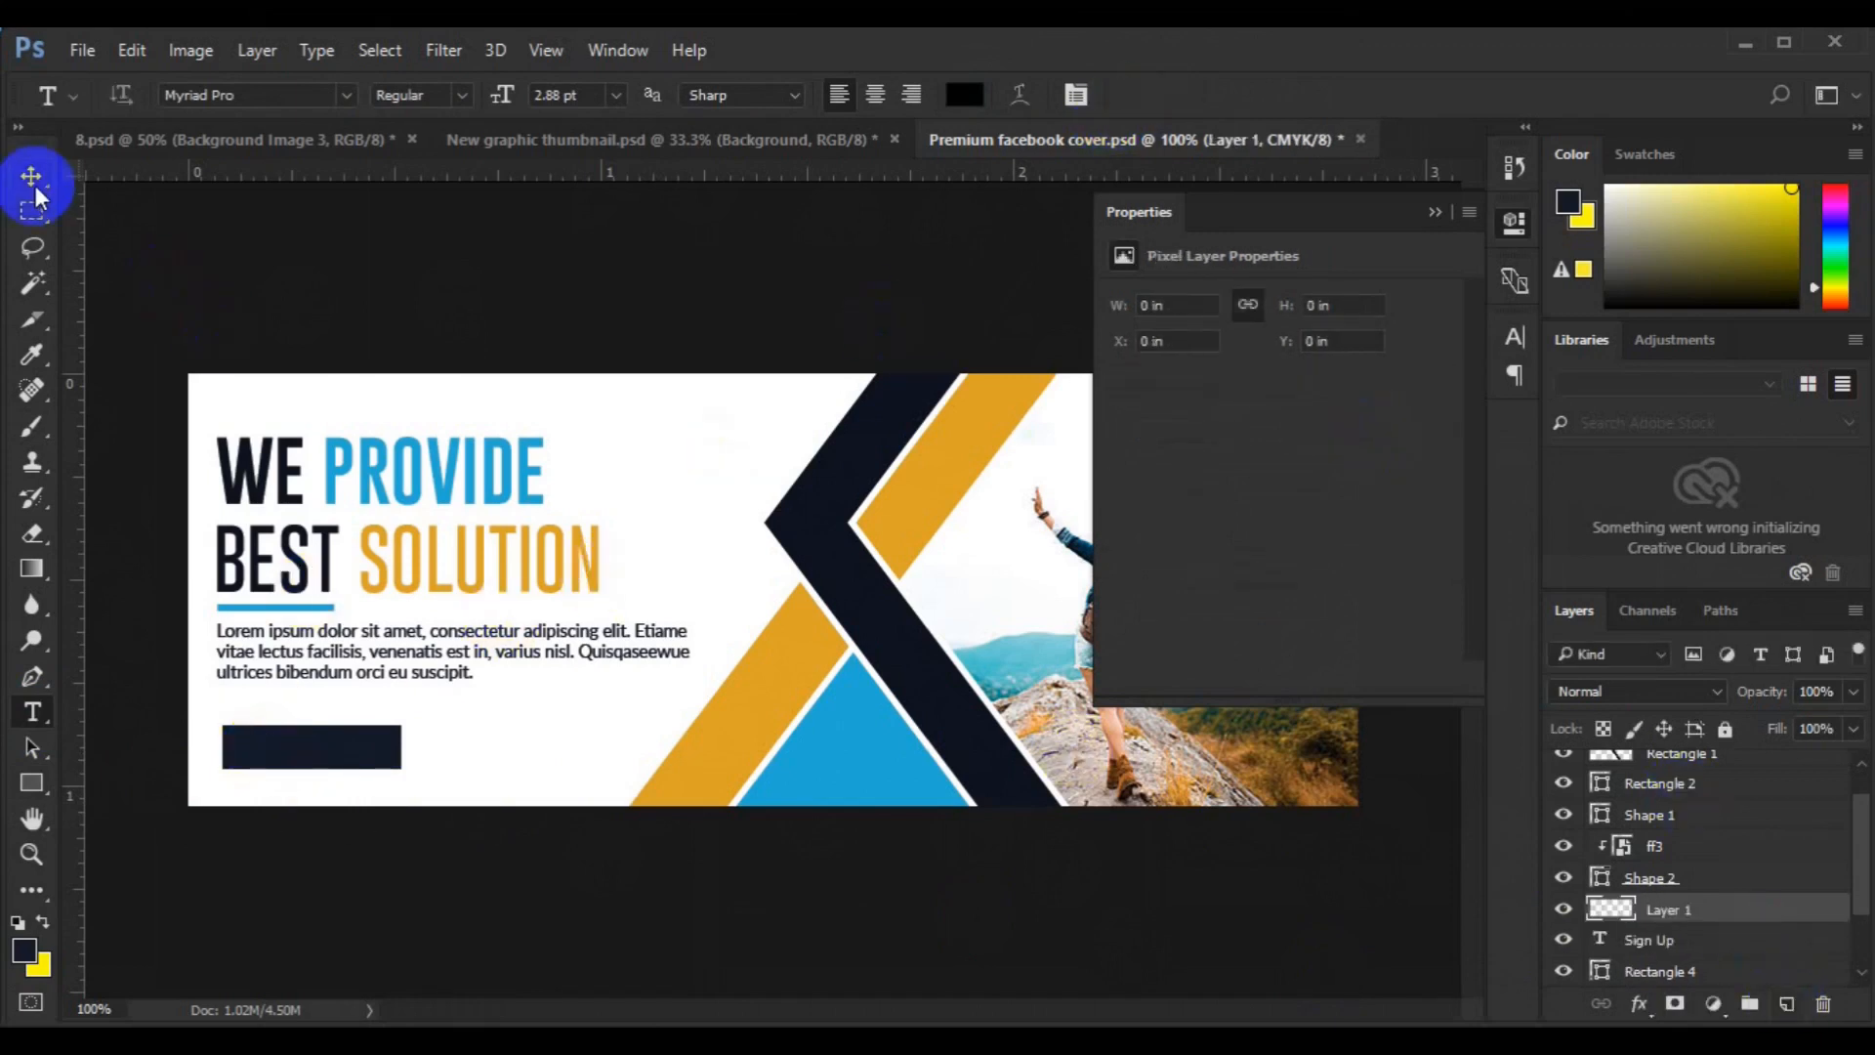
pyautogui.click(1648, 940)
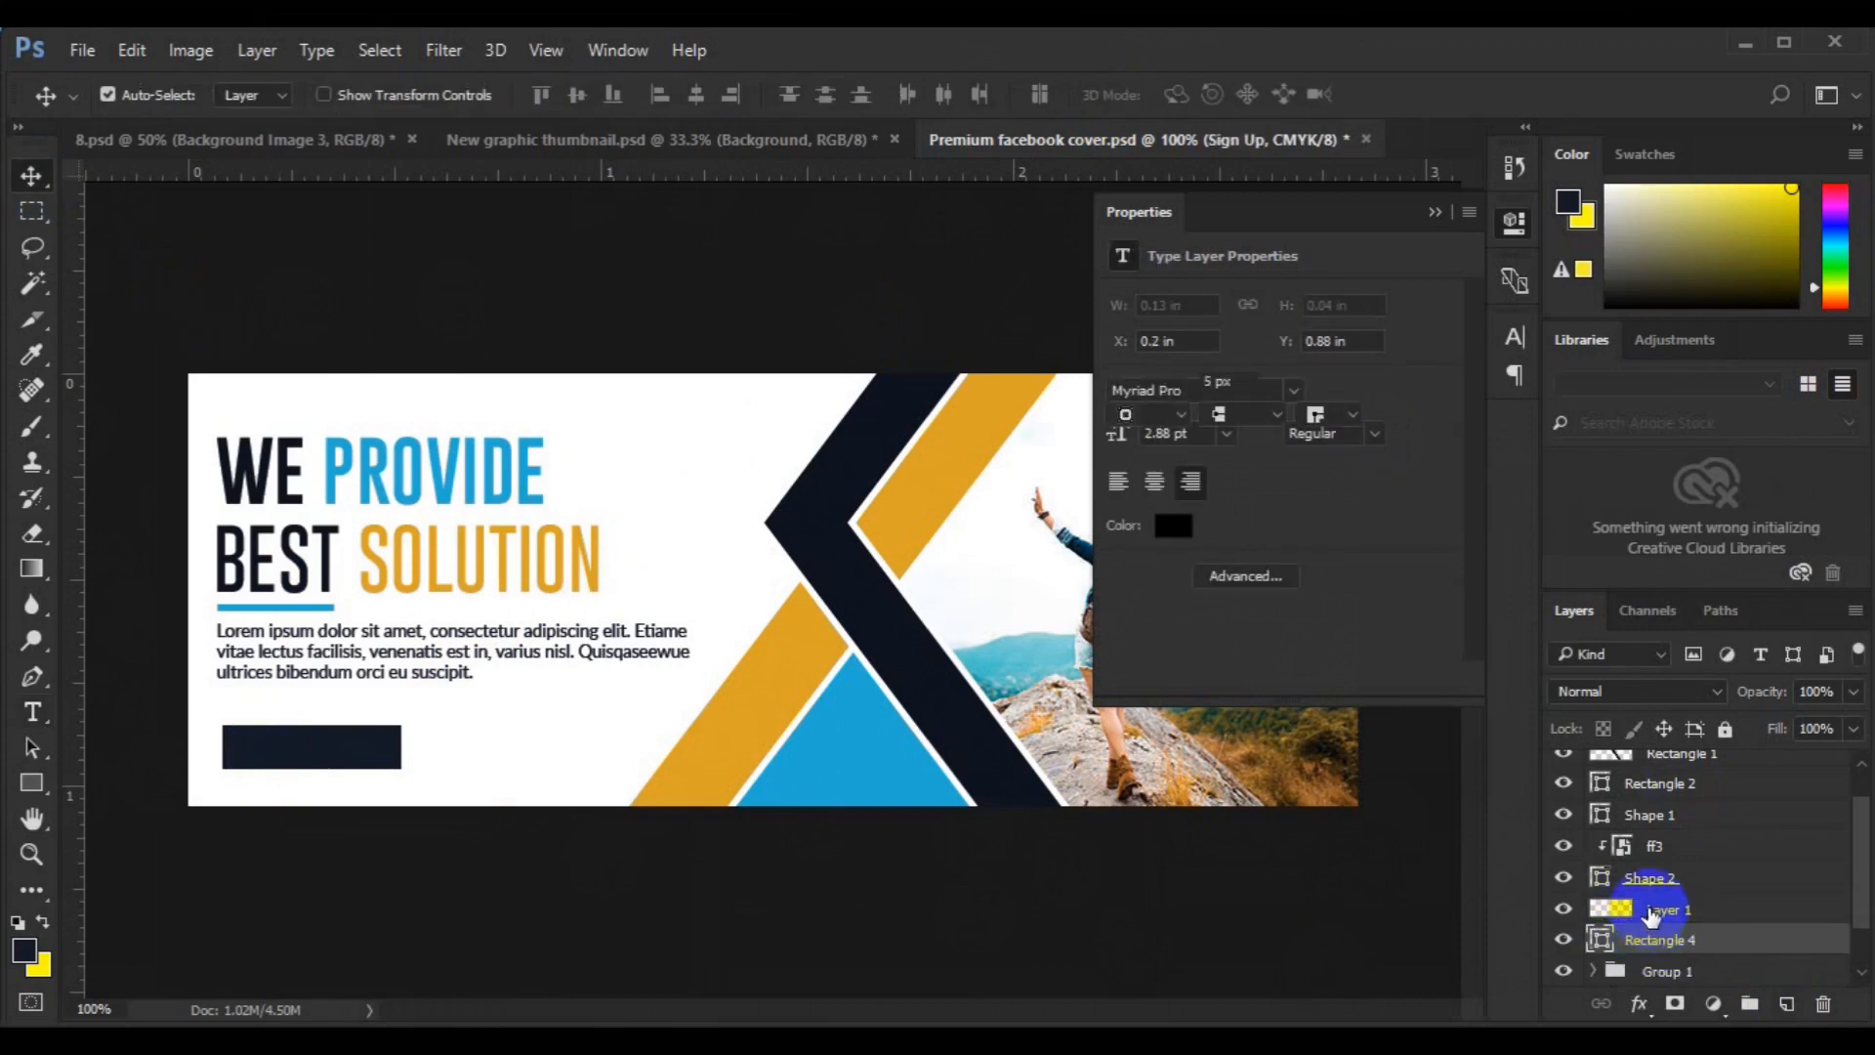
# - On the empty layer above the button rectangle, set the type to Lato Medium in the orange sampled from the skewed bar
pyautogui.click(1651, 911)
pyautogui.press('t')
pyautogui.click(345, 99)
pyautogui.click(314, 178)
pyautogui.click(342, 99)
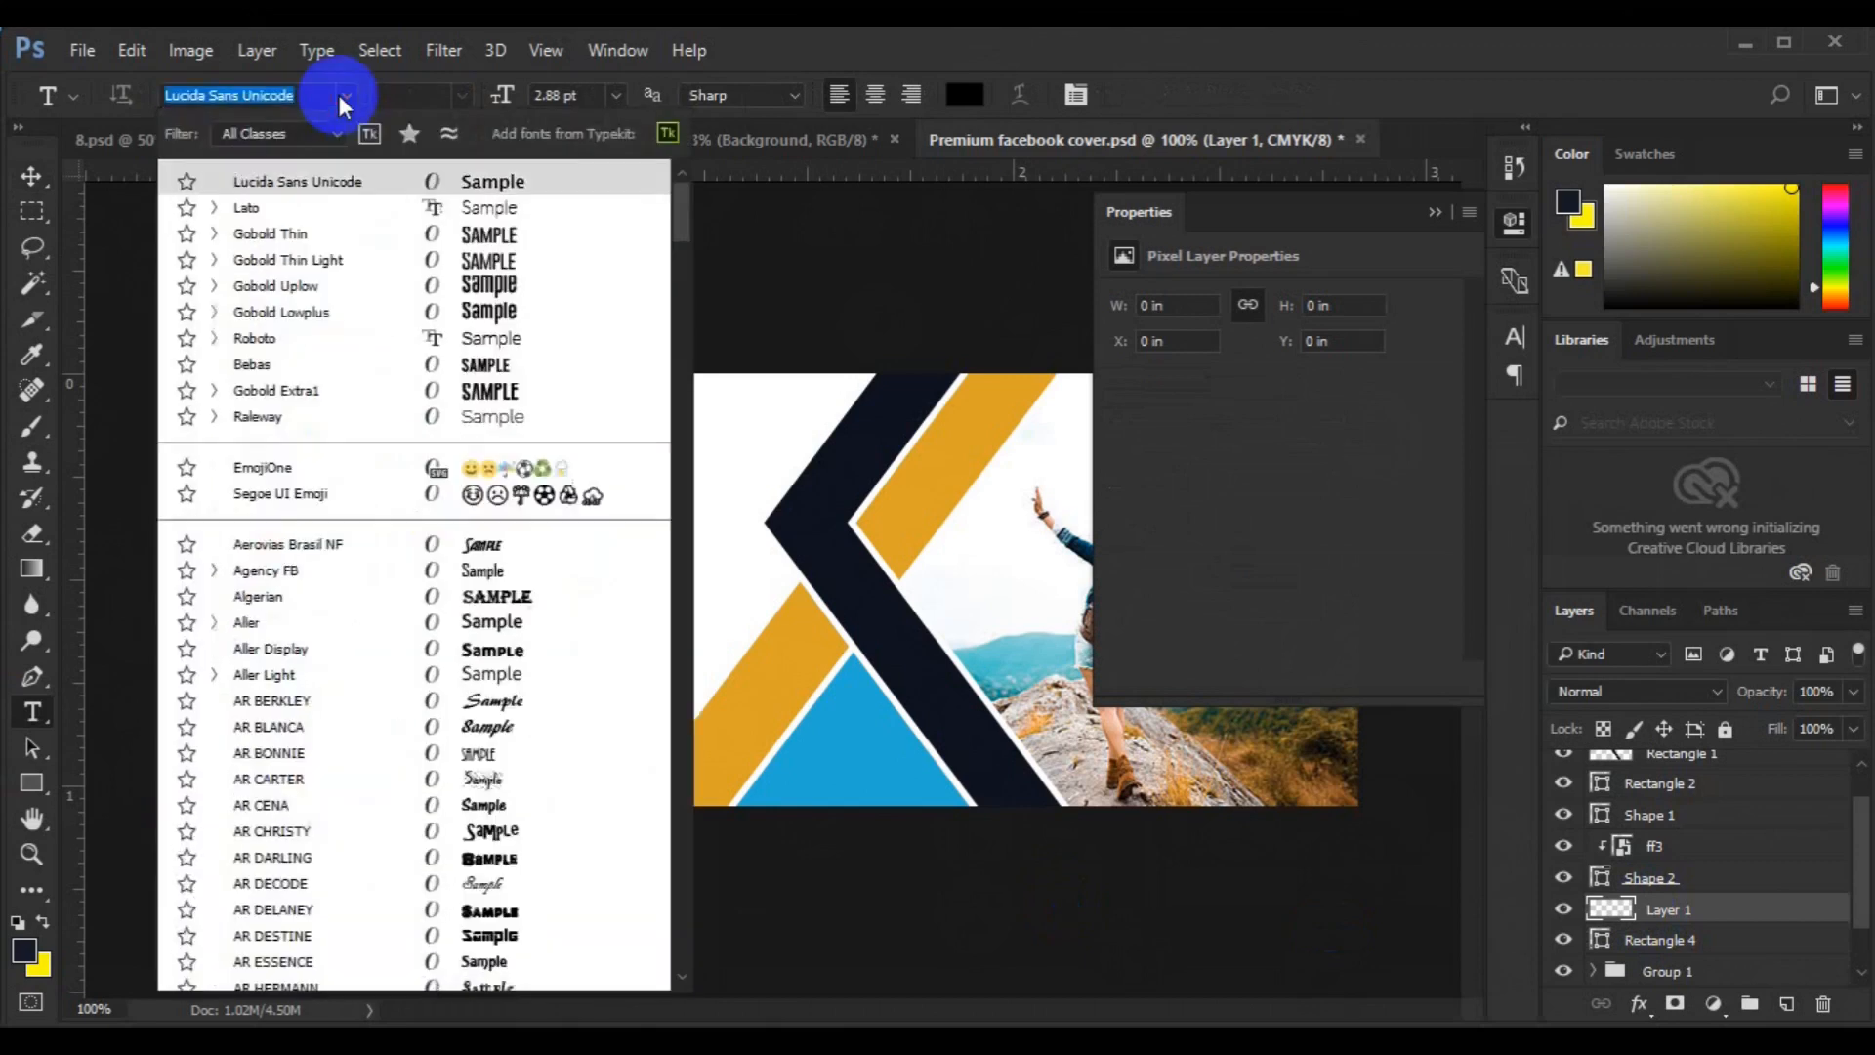
pyautogui.click(284, 211)
pyautogui.click(460, 95)
pyautogui.click(418, 234)
pyautogui.click(965, 95)
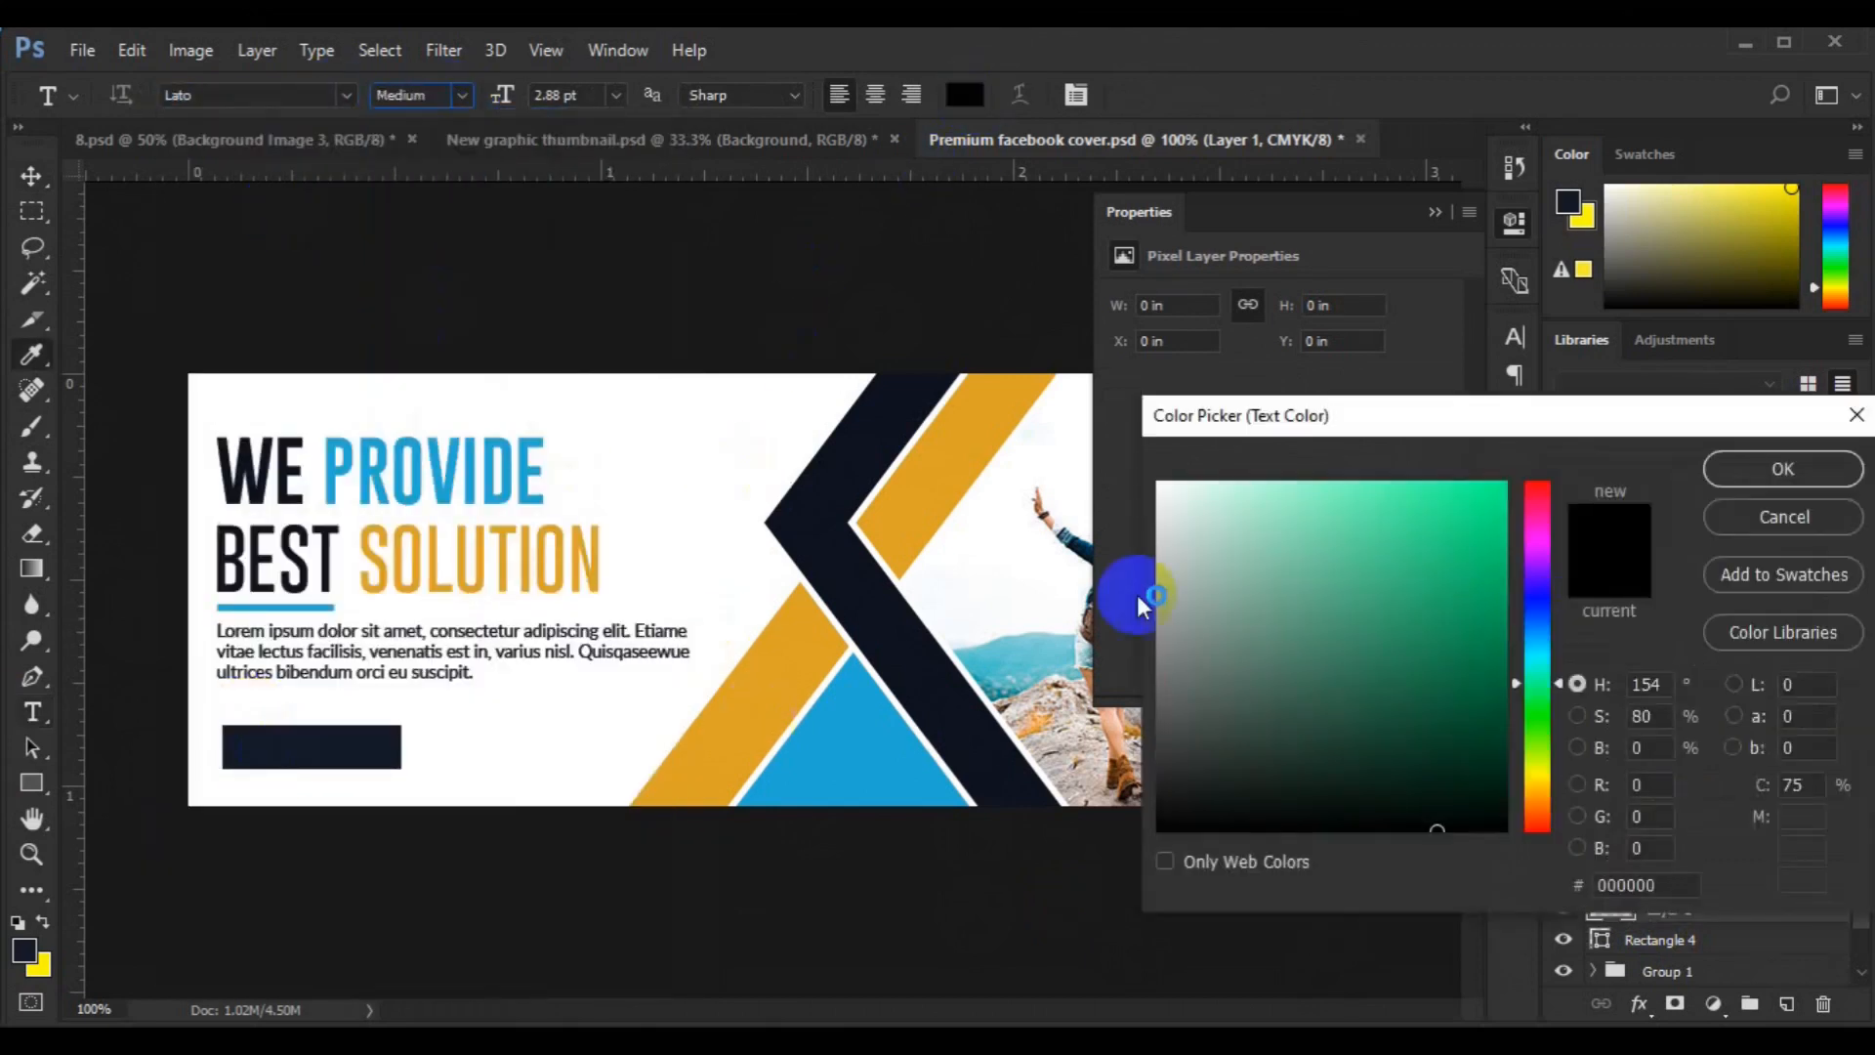
pyautogui.click(1736, 471)
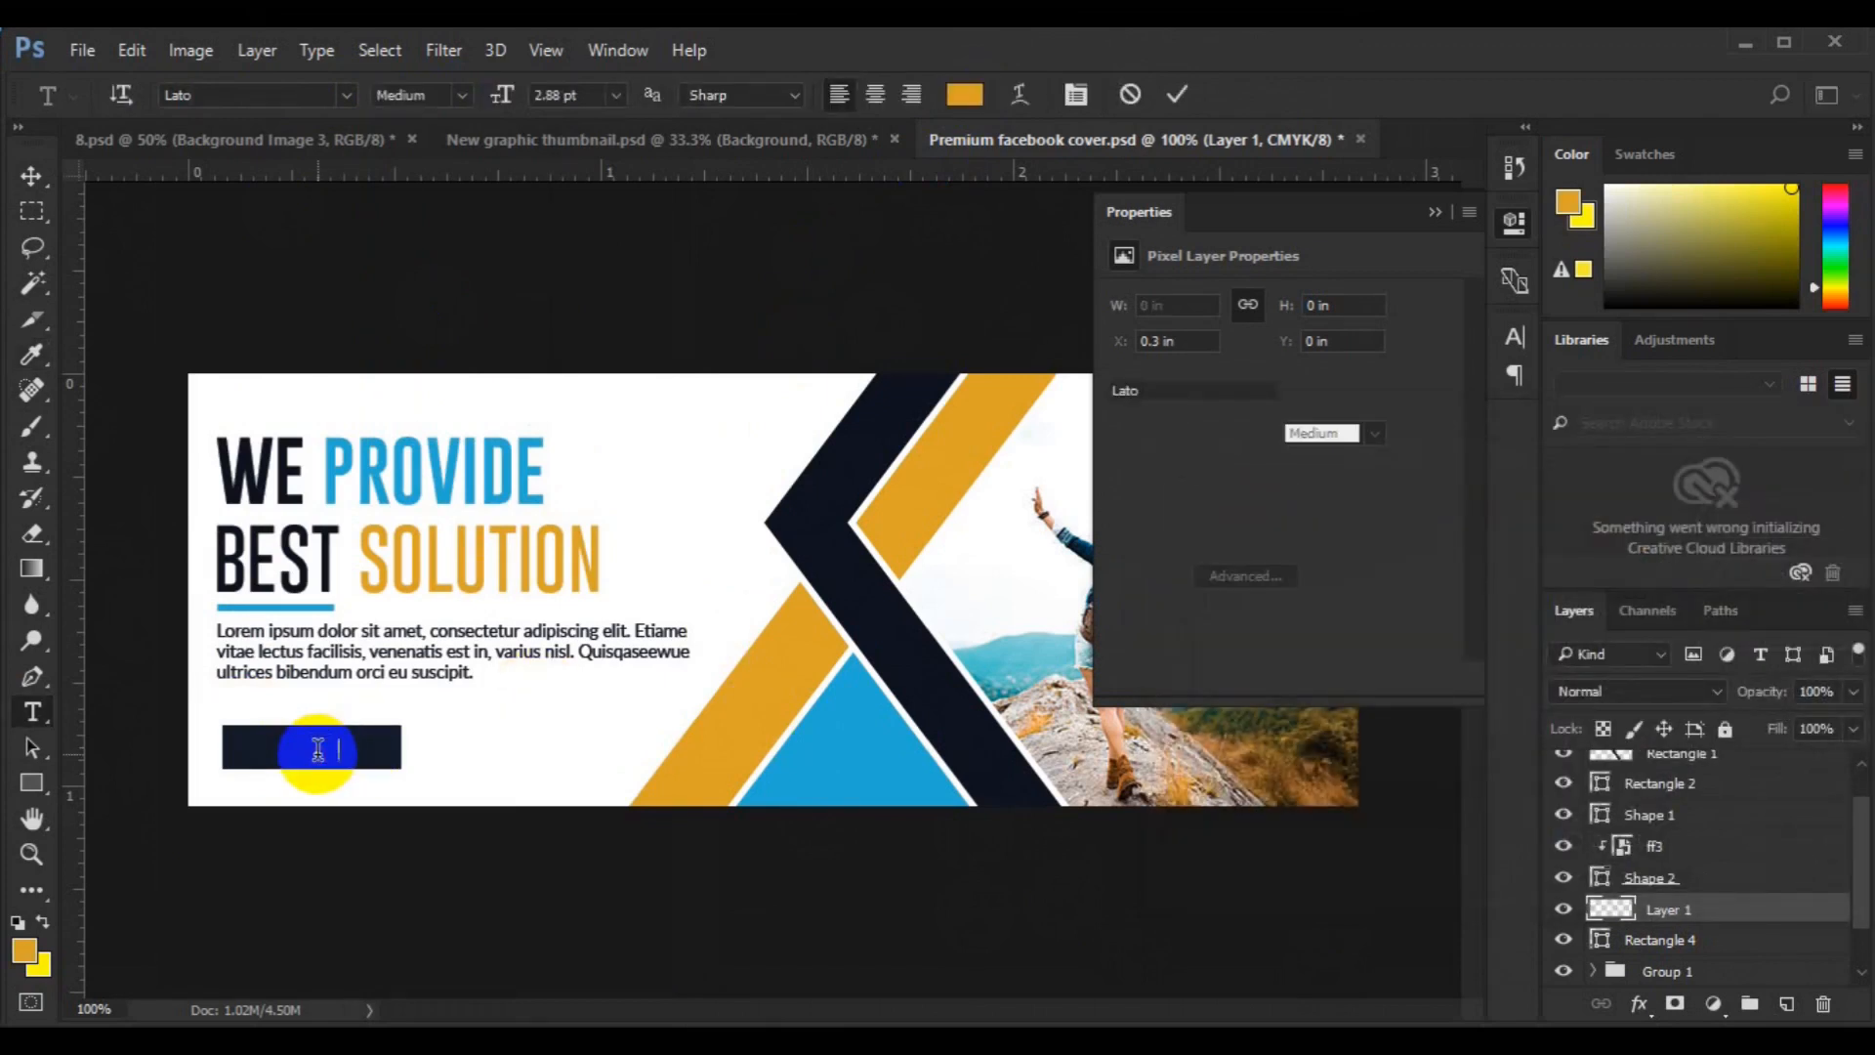
# - Add the text "Sign Up" on the dark button rectangle at 4 pt
pyautogui.click(318, 749)
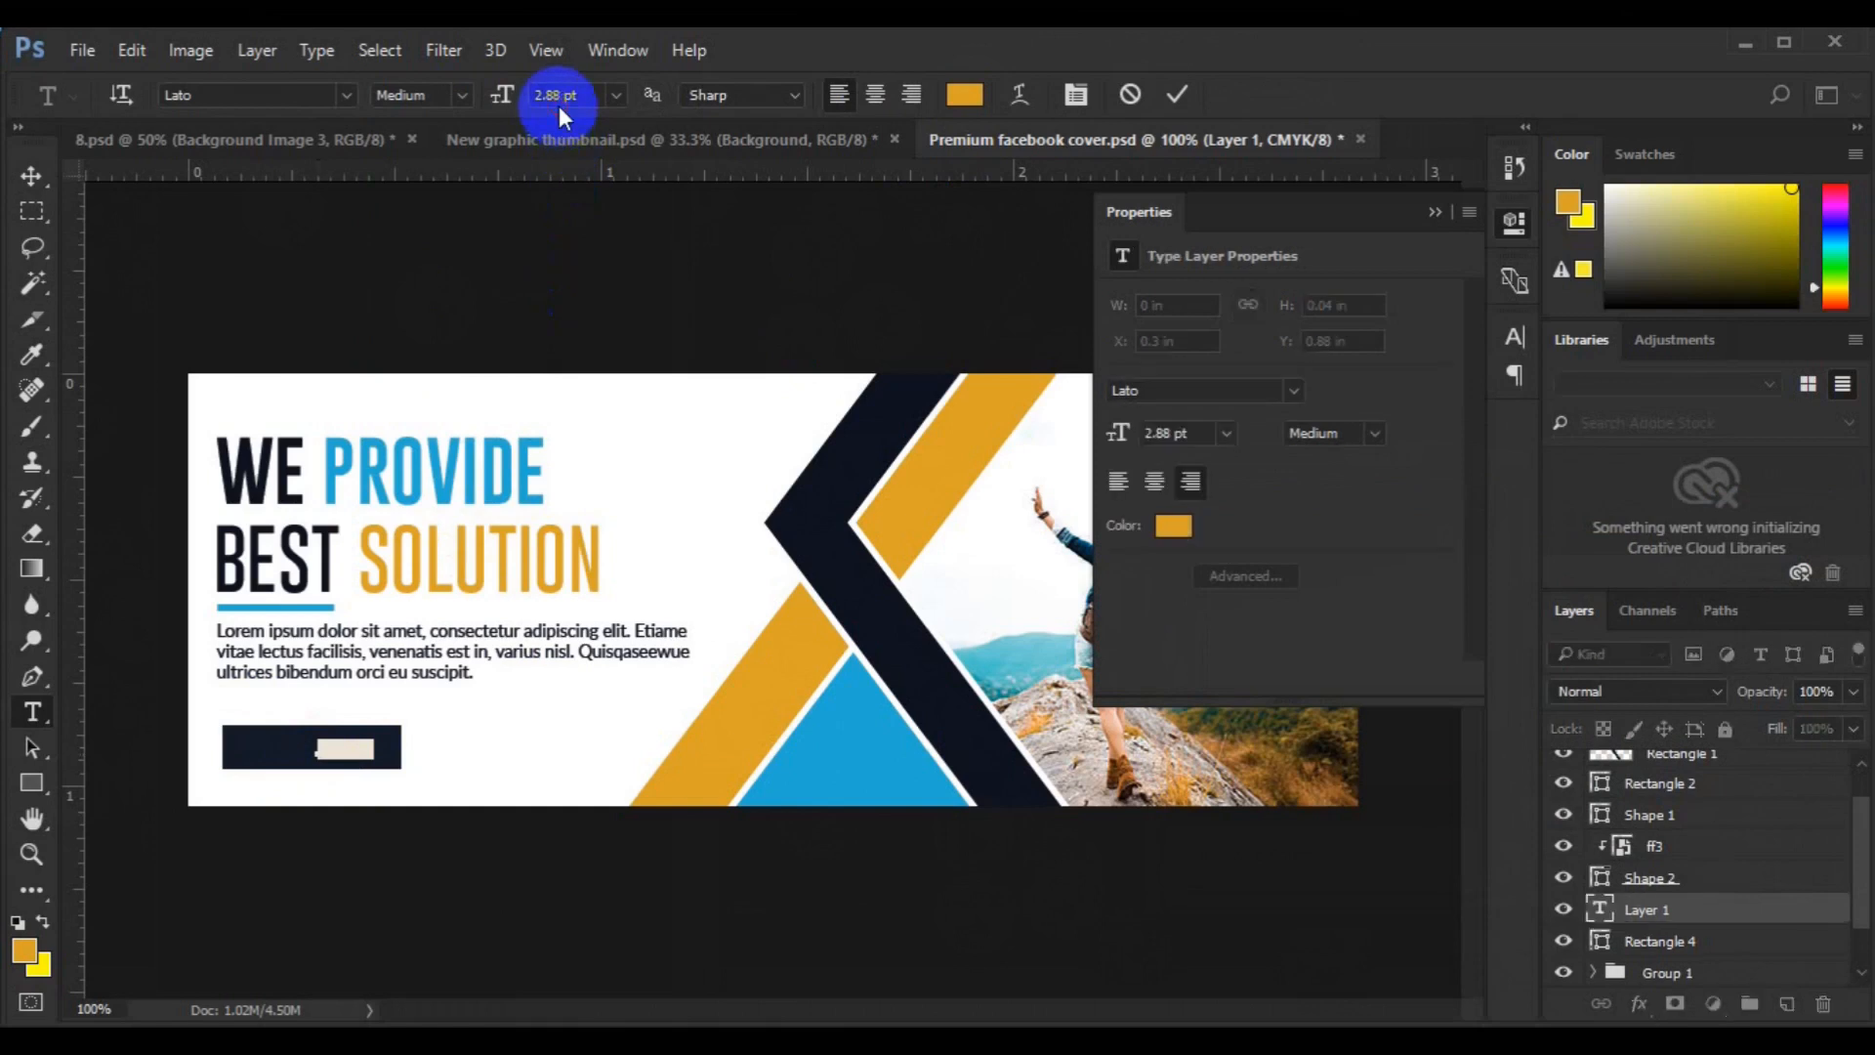
pyautogui.write('5')
pyautogui.click(289, 746)
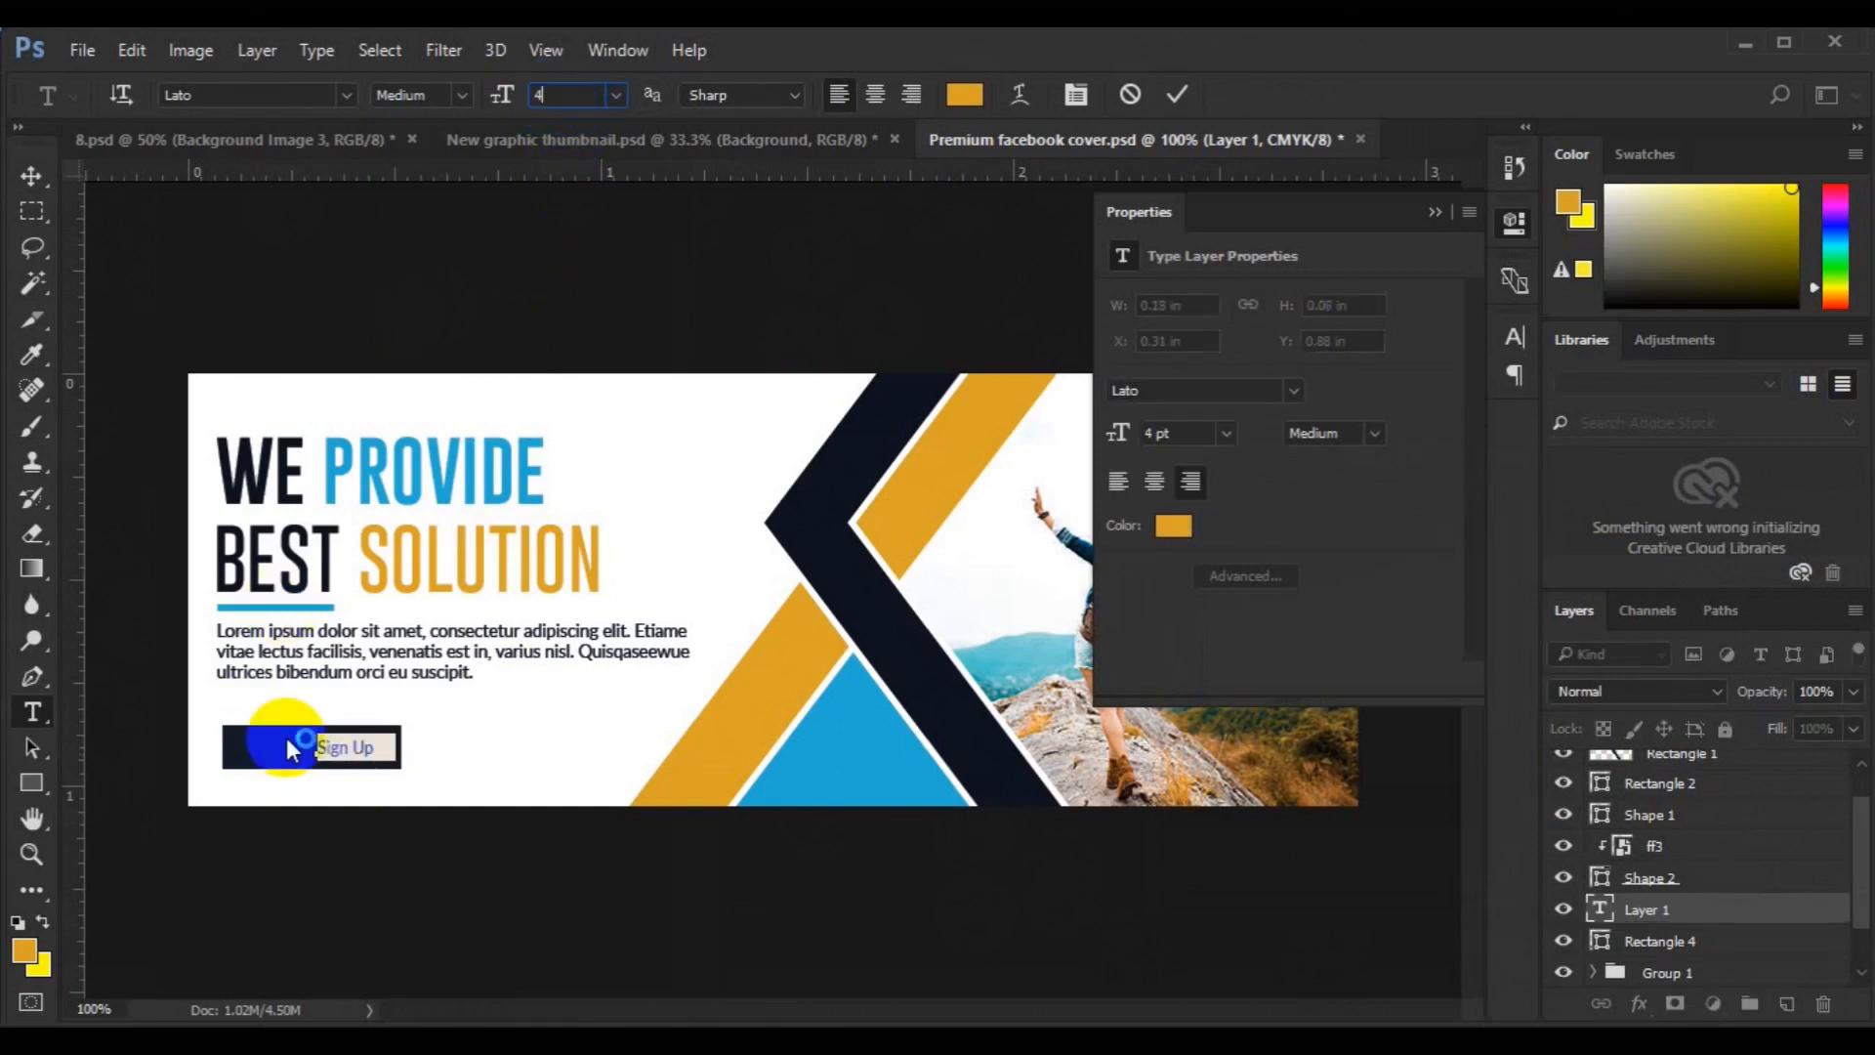
pyautogui.click(32, 176)
pyautogui.click(696, 408)
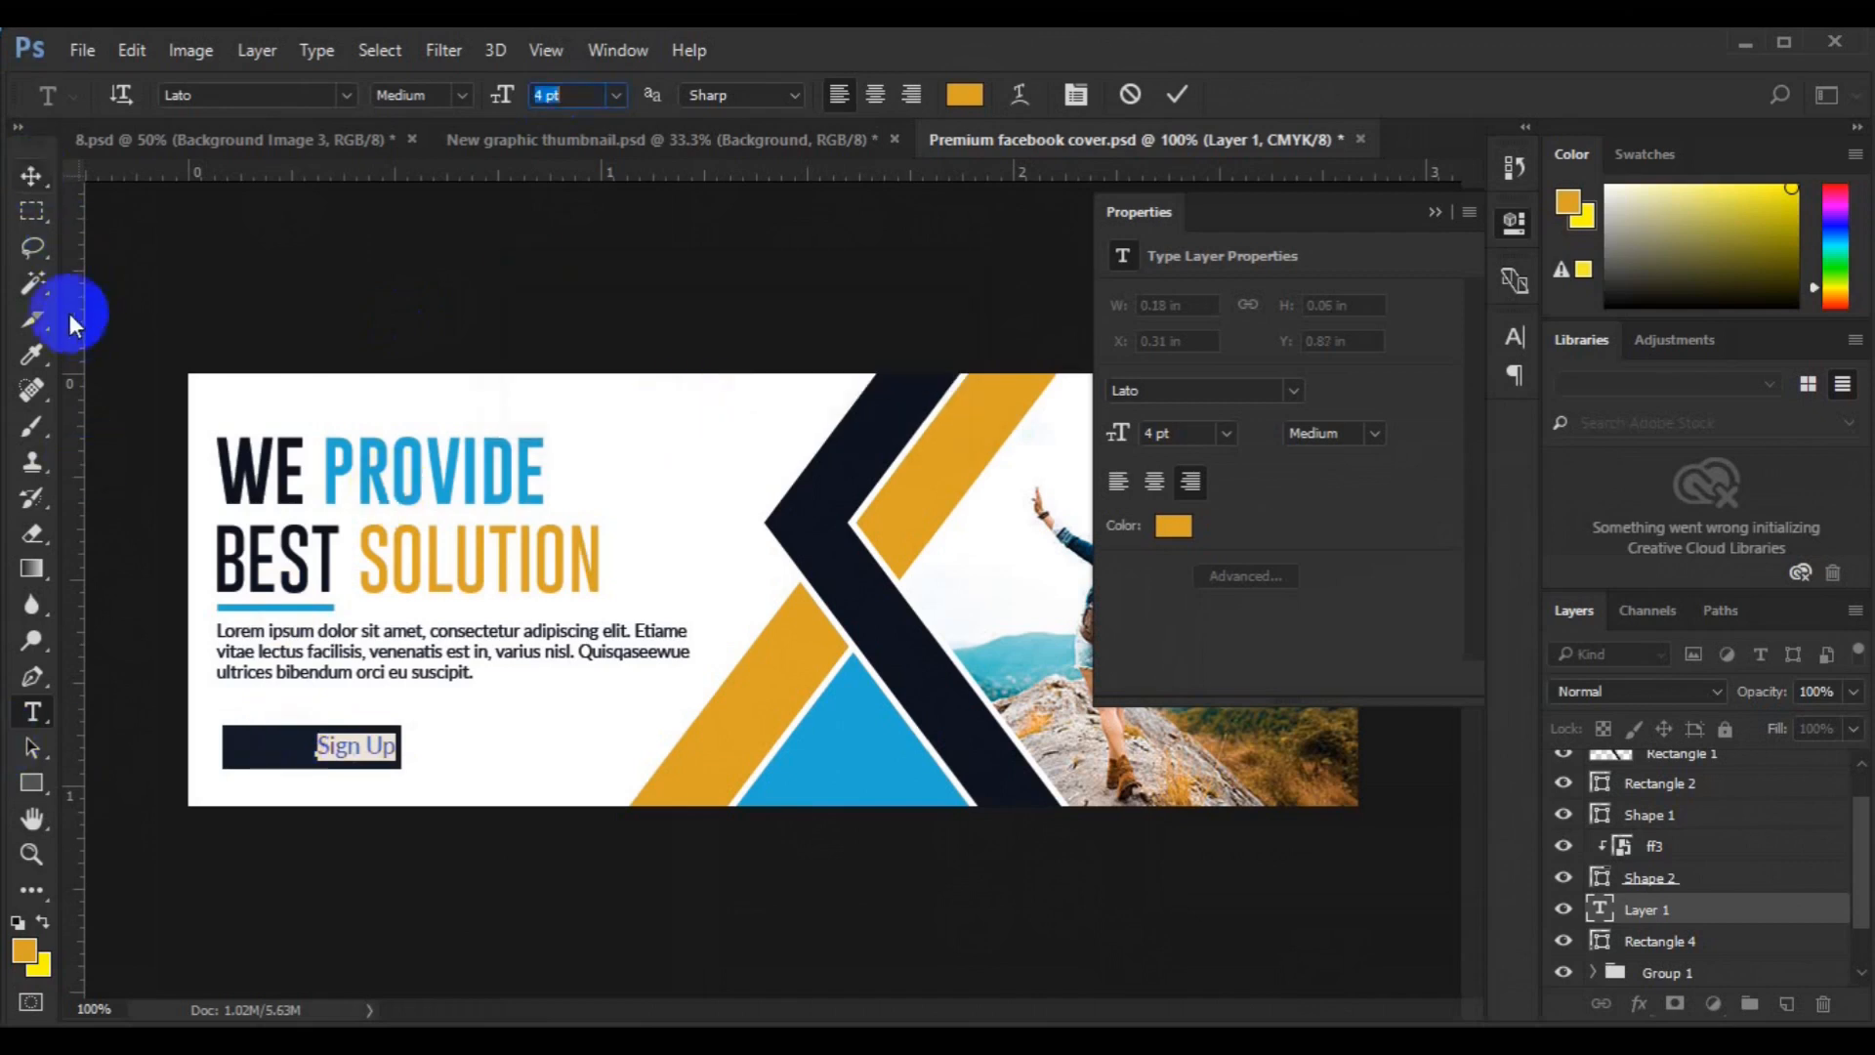
pyautogui.click(30, 178)
pyautogui.click(384, 752)
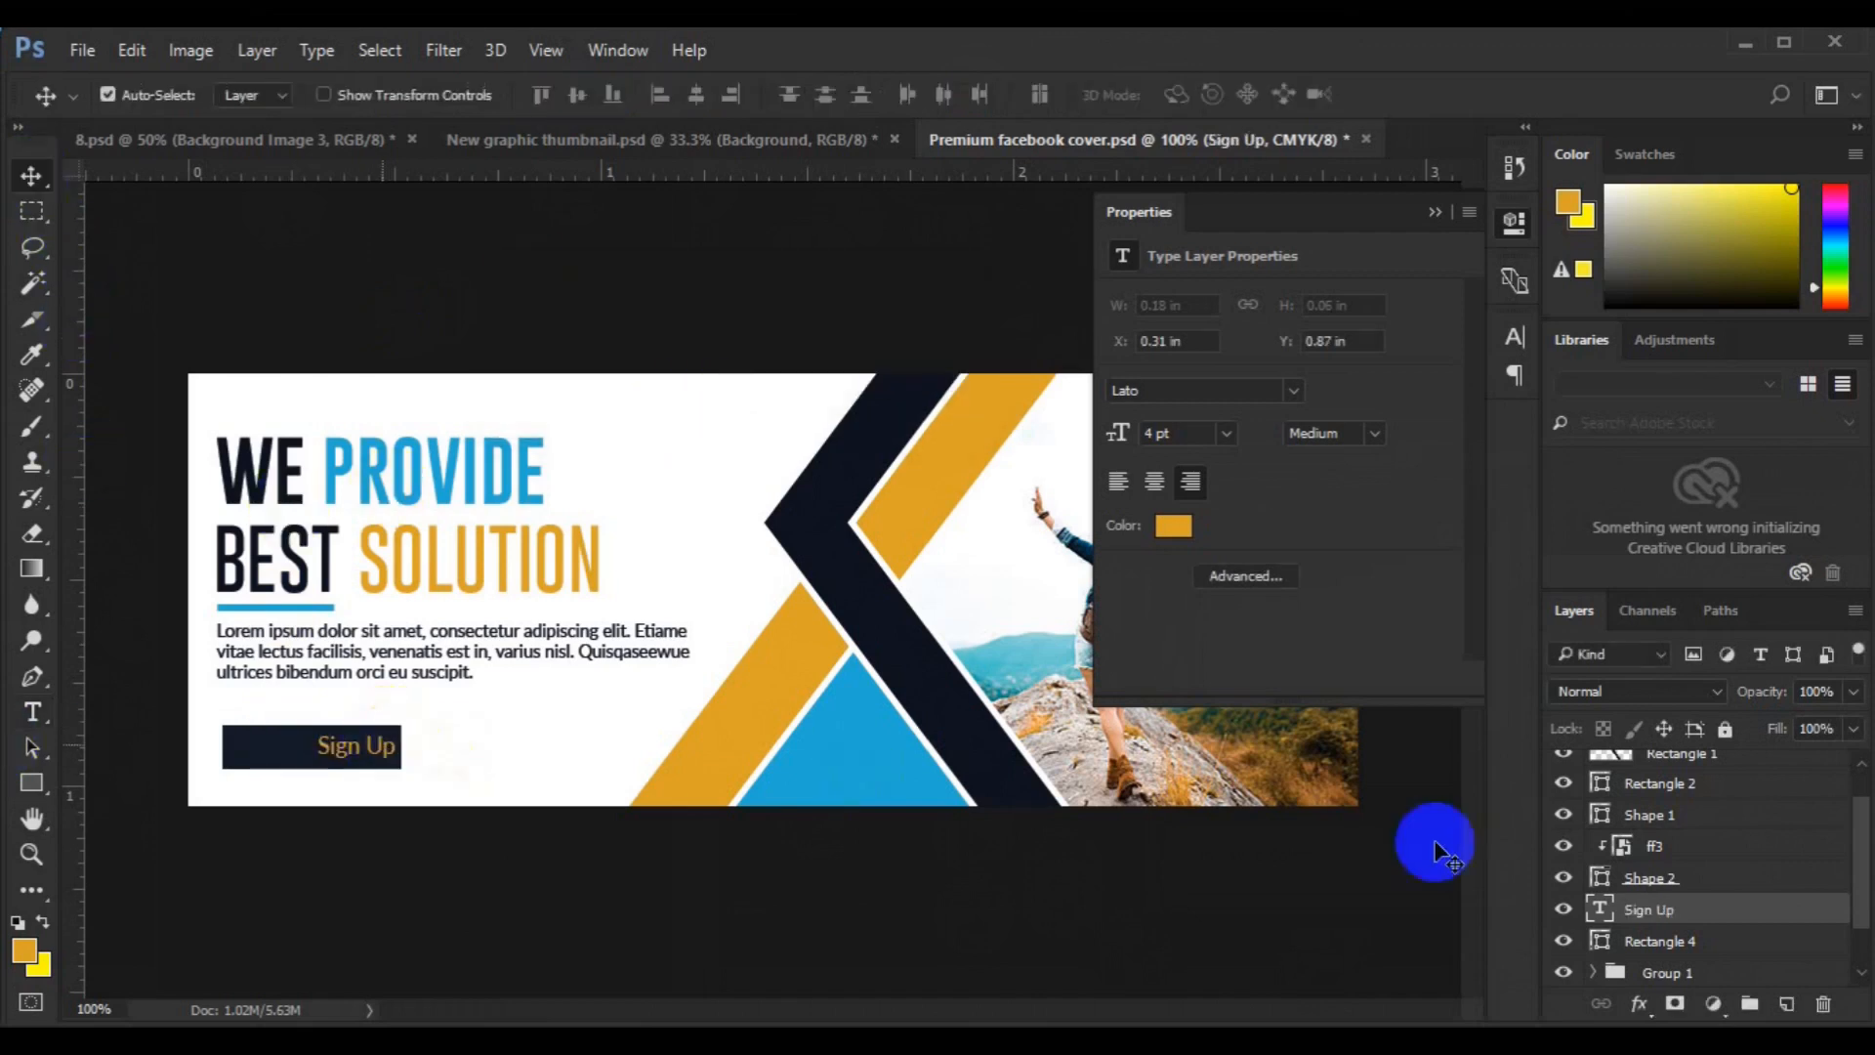
# - Align the horizontal centers of the Sign Up text and its rectangle, and group the two layers
pyautogui.keyDown('ctrl'); pyautogui.click(1658, 941); pyautogui.keyUp('ctrl')
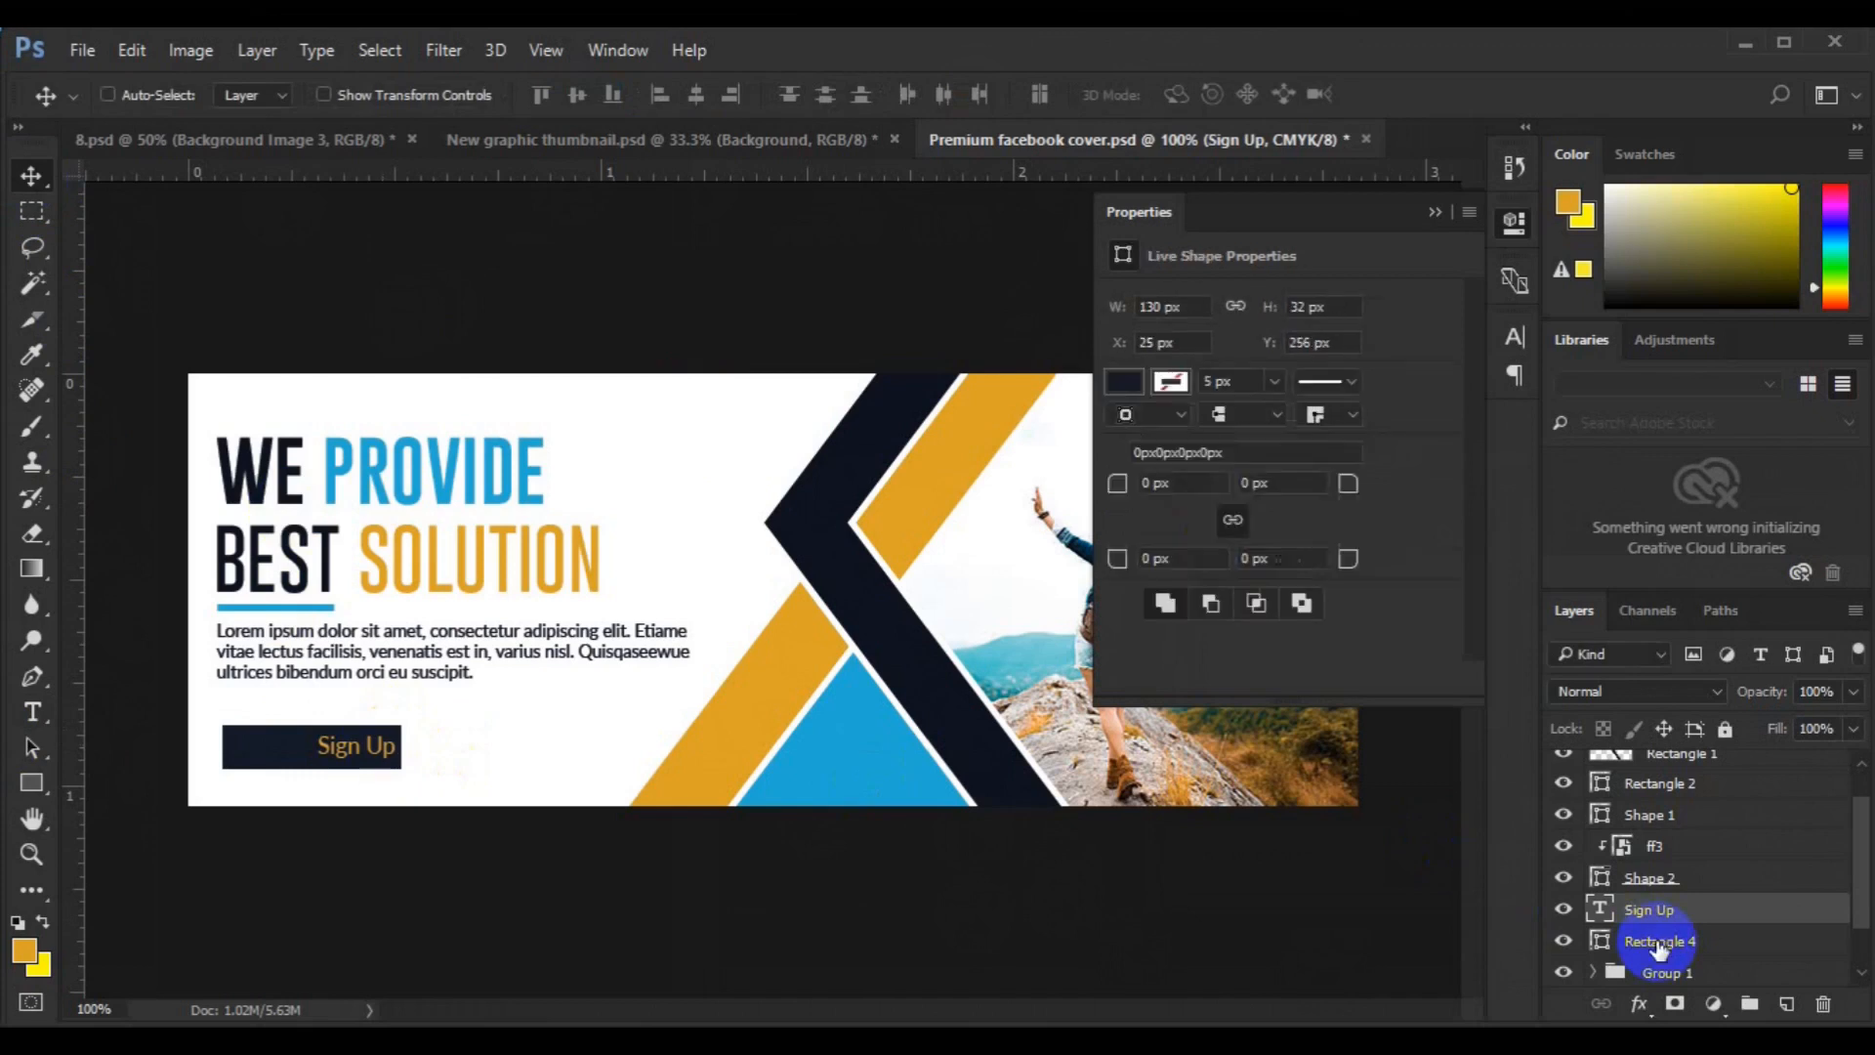
pyautogui.click(695, 95)
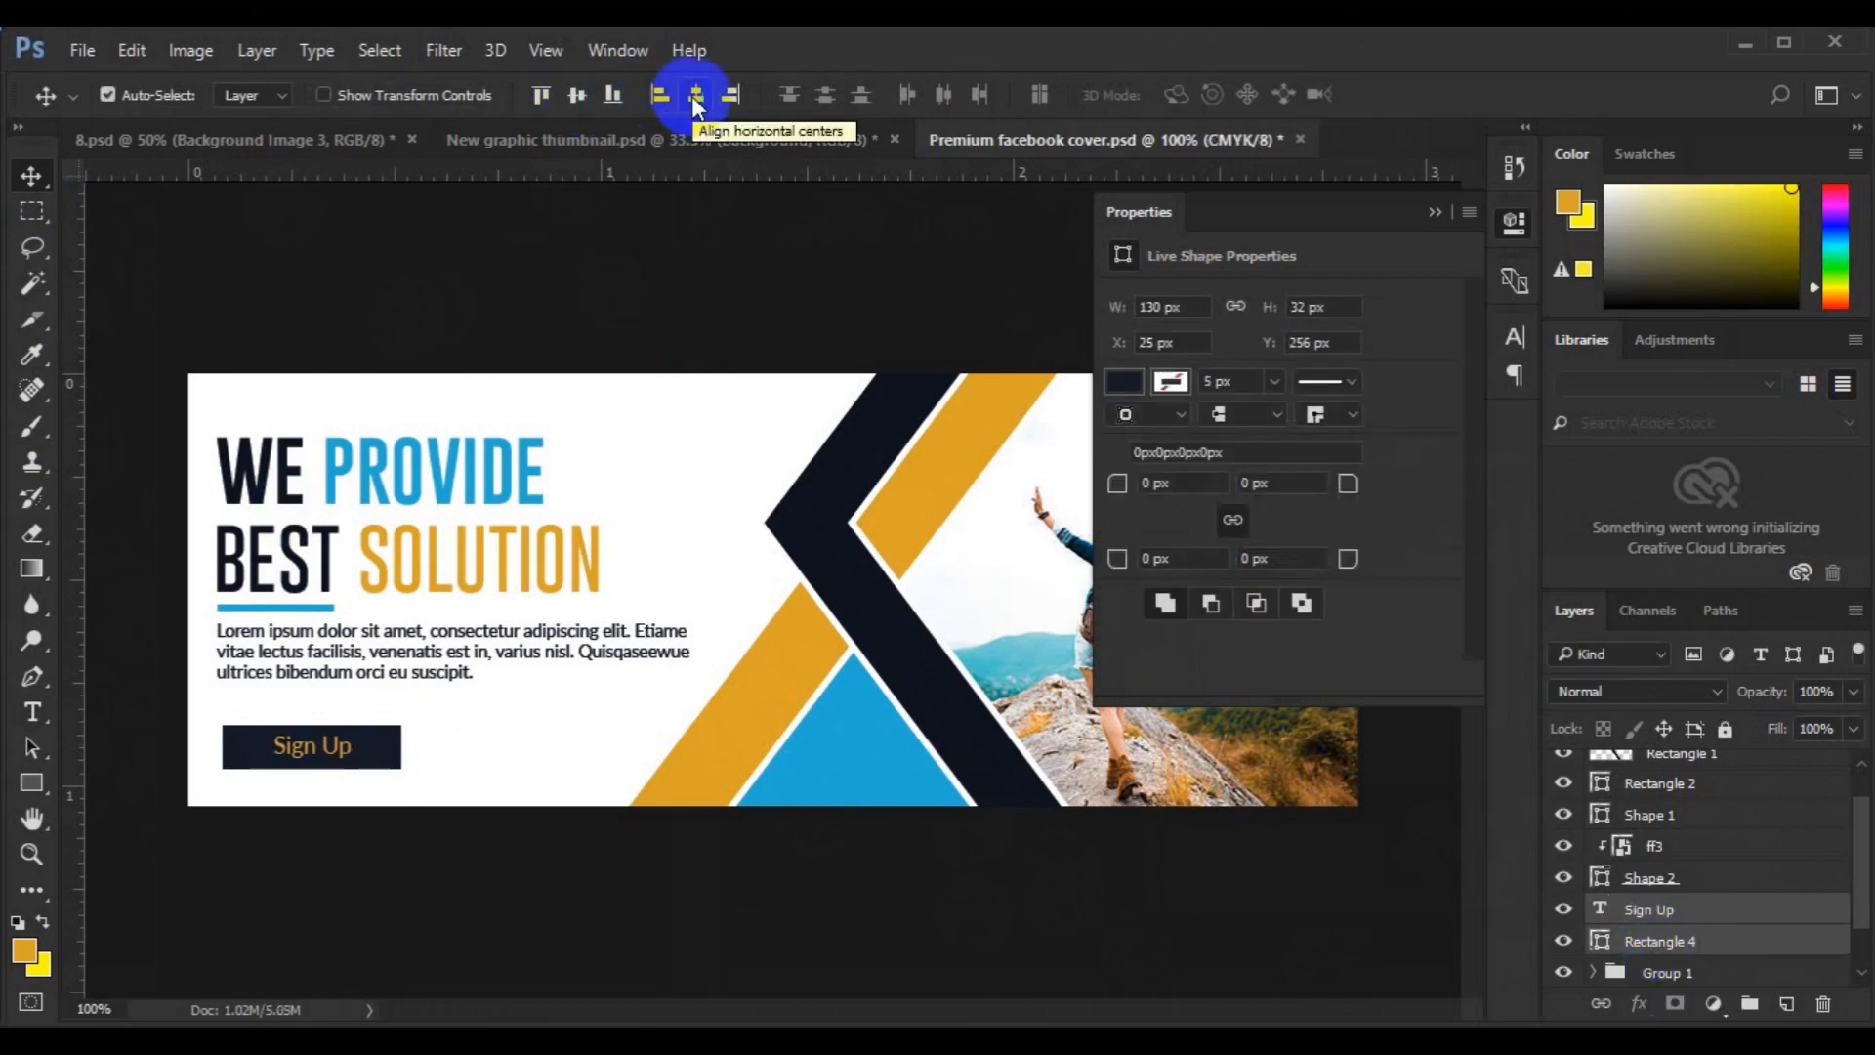
pyautogui.hotkey('ctrl', 'g')
# - Align the left edge of the Sign Up button group with the headline group
pyautogui.keyDown('ctrl'); pyautogui.click(1680, 941); pyautogui.keyUp('ctrl')
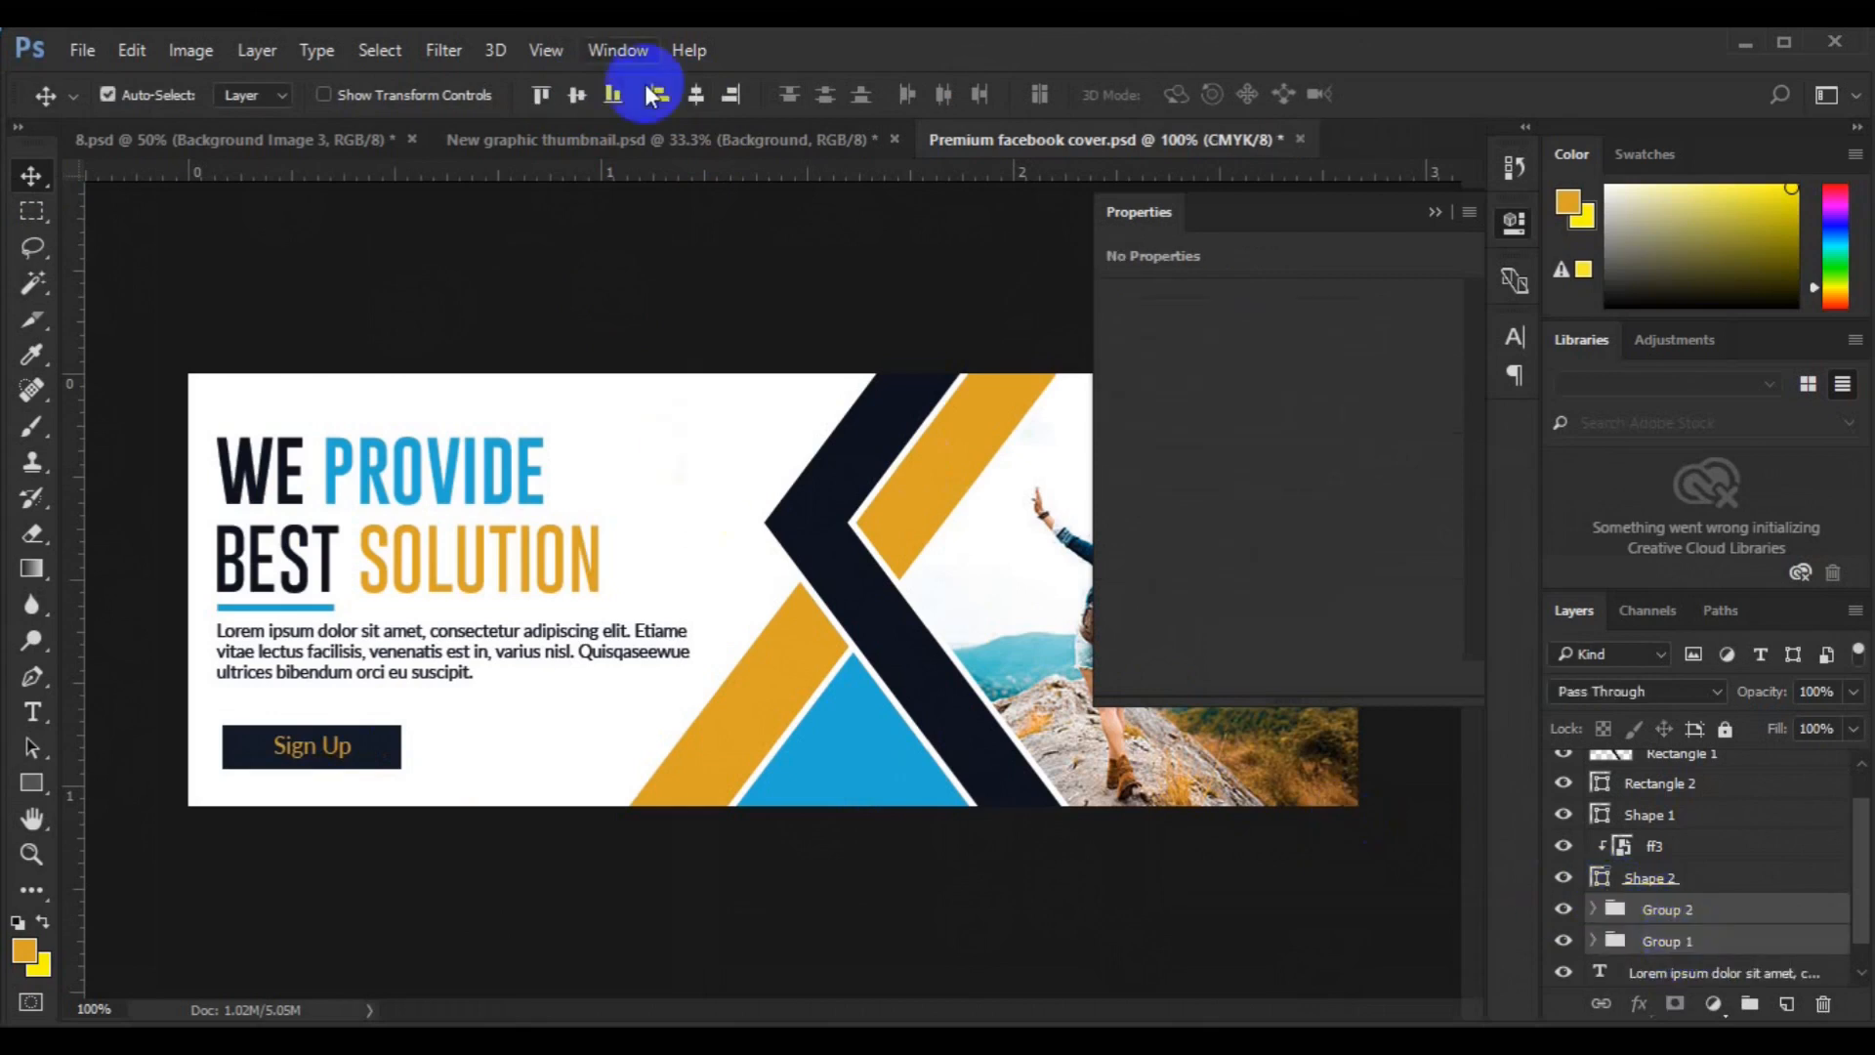
pyautogui.click(659, 94)
pyautogui.click(1432, 213)
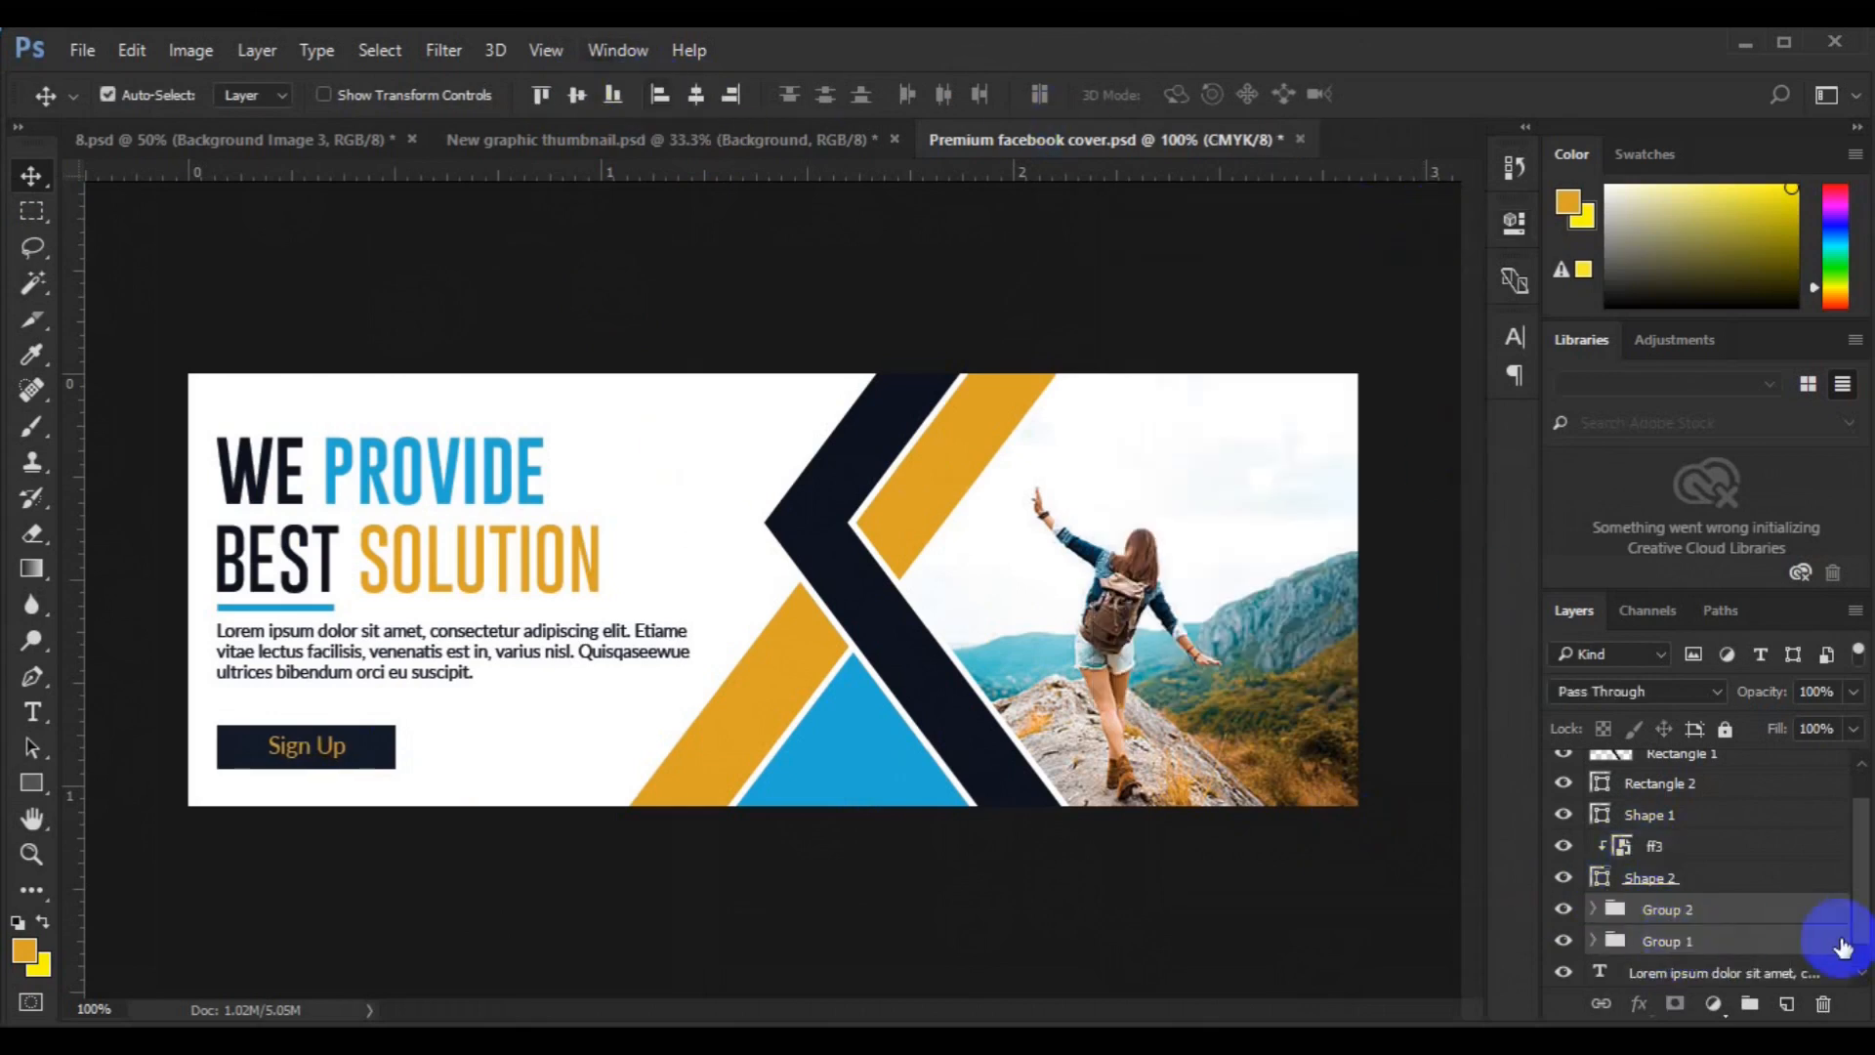
# - Target the Background layer and set the Custom Shape tool's fill to the dark navy sampled from the chevron
pyautogui.scroll(-1, 1758, 947)
pyautogui.click(1748, 981)
pyautogui.rightClick(37, 793)
pyautogui.click(134, 910)
pyautogui.click(258, 94)
pyautogui.click(388, 149)
pyautogui.click(829, 541)
pyautogui.click(1737, 457)
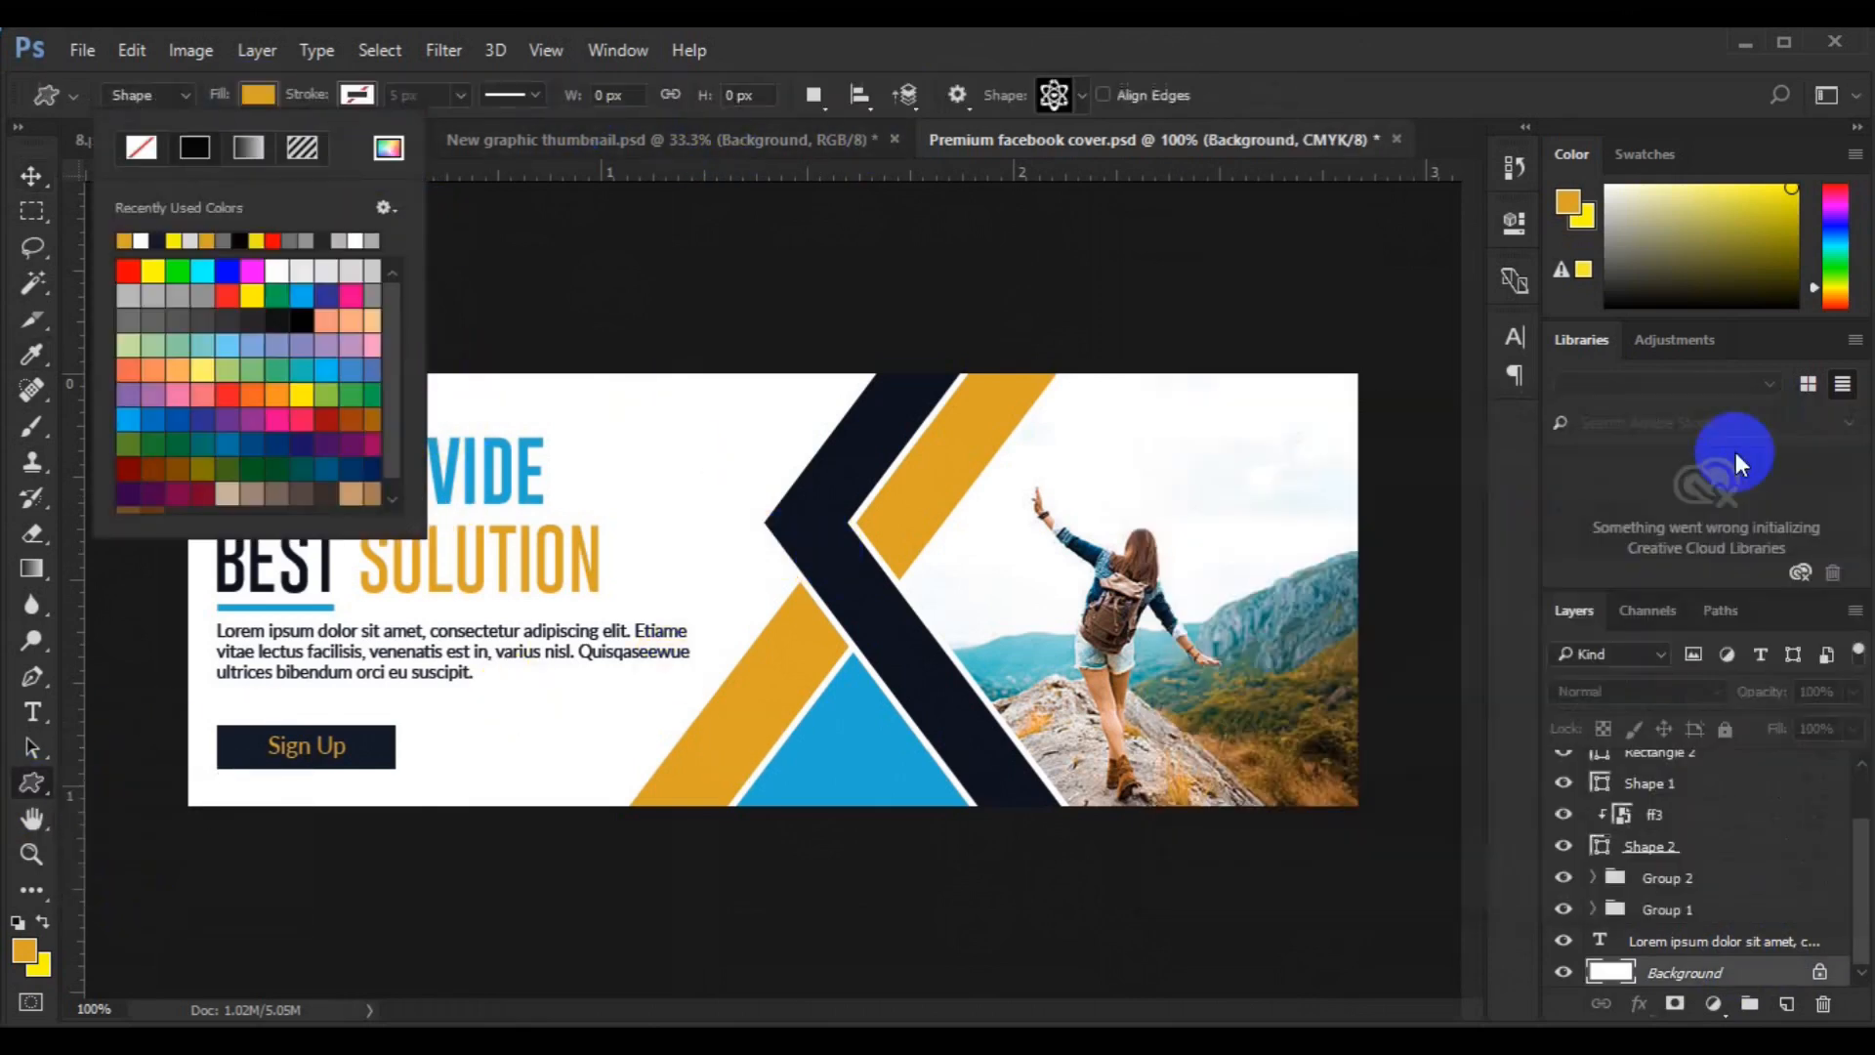
# - Draw an atom shape about 28 × 33 px above and right of the headline, and enlarge it to about 150%
pyautogui.moveTo(662, 393)
pyautogui.mouseDown()
pyautogui.moveTo(723, 467)
pyautogui.moveTo(670, 419)
pyautogui.mouseUp()
pyautogui.hotkey('ctrl', 'z')
pyautogui.moveTo(703, 487); pyautogui.dragTo(676, 464)
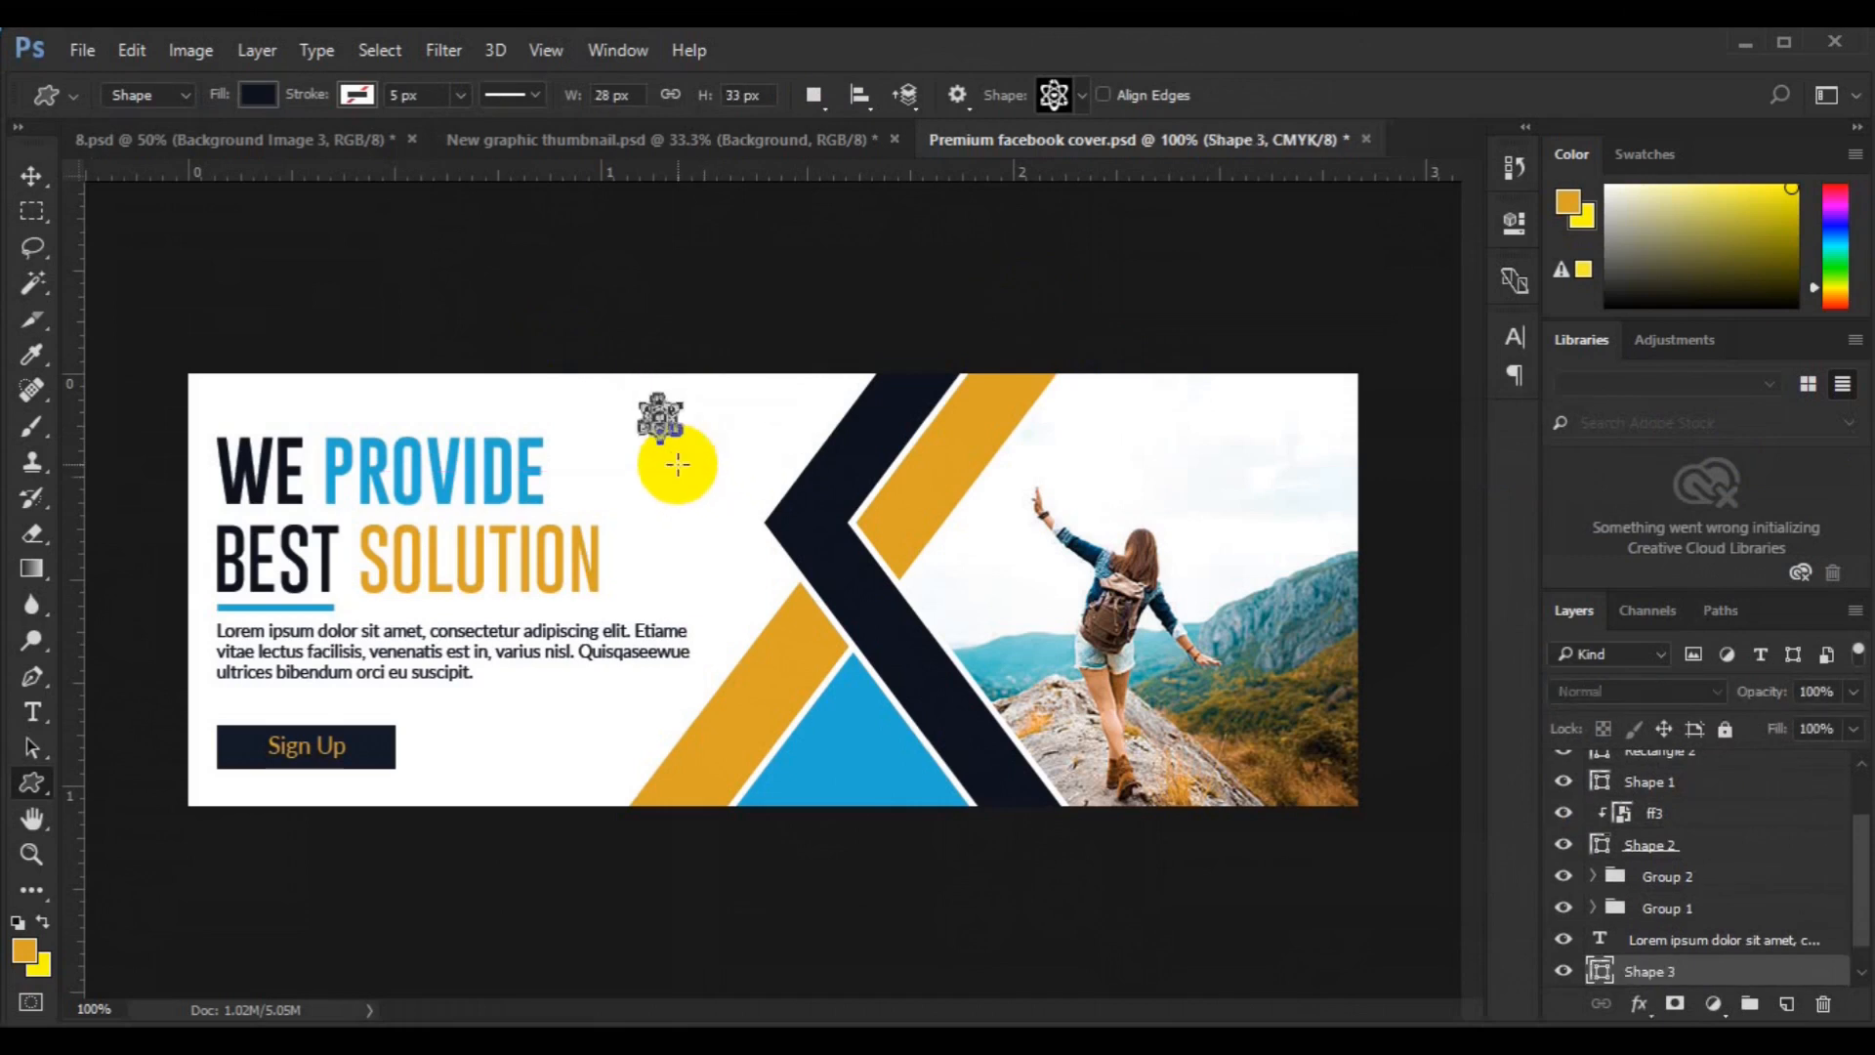
pyautogui.press('v')
pyautogui.hotkey('ctrl', 't')
pyautogui.moveTo(682, 441)
pyautogui.mouseDown()
pyautogui.moveTo(694, 464)
pyautogui.moveTo(689, 443)
pyautogui.moveTo(705, 444)
pyautogui.mouseUp()
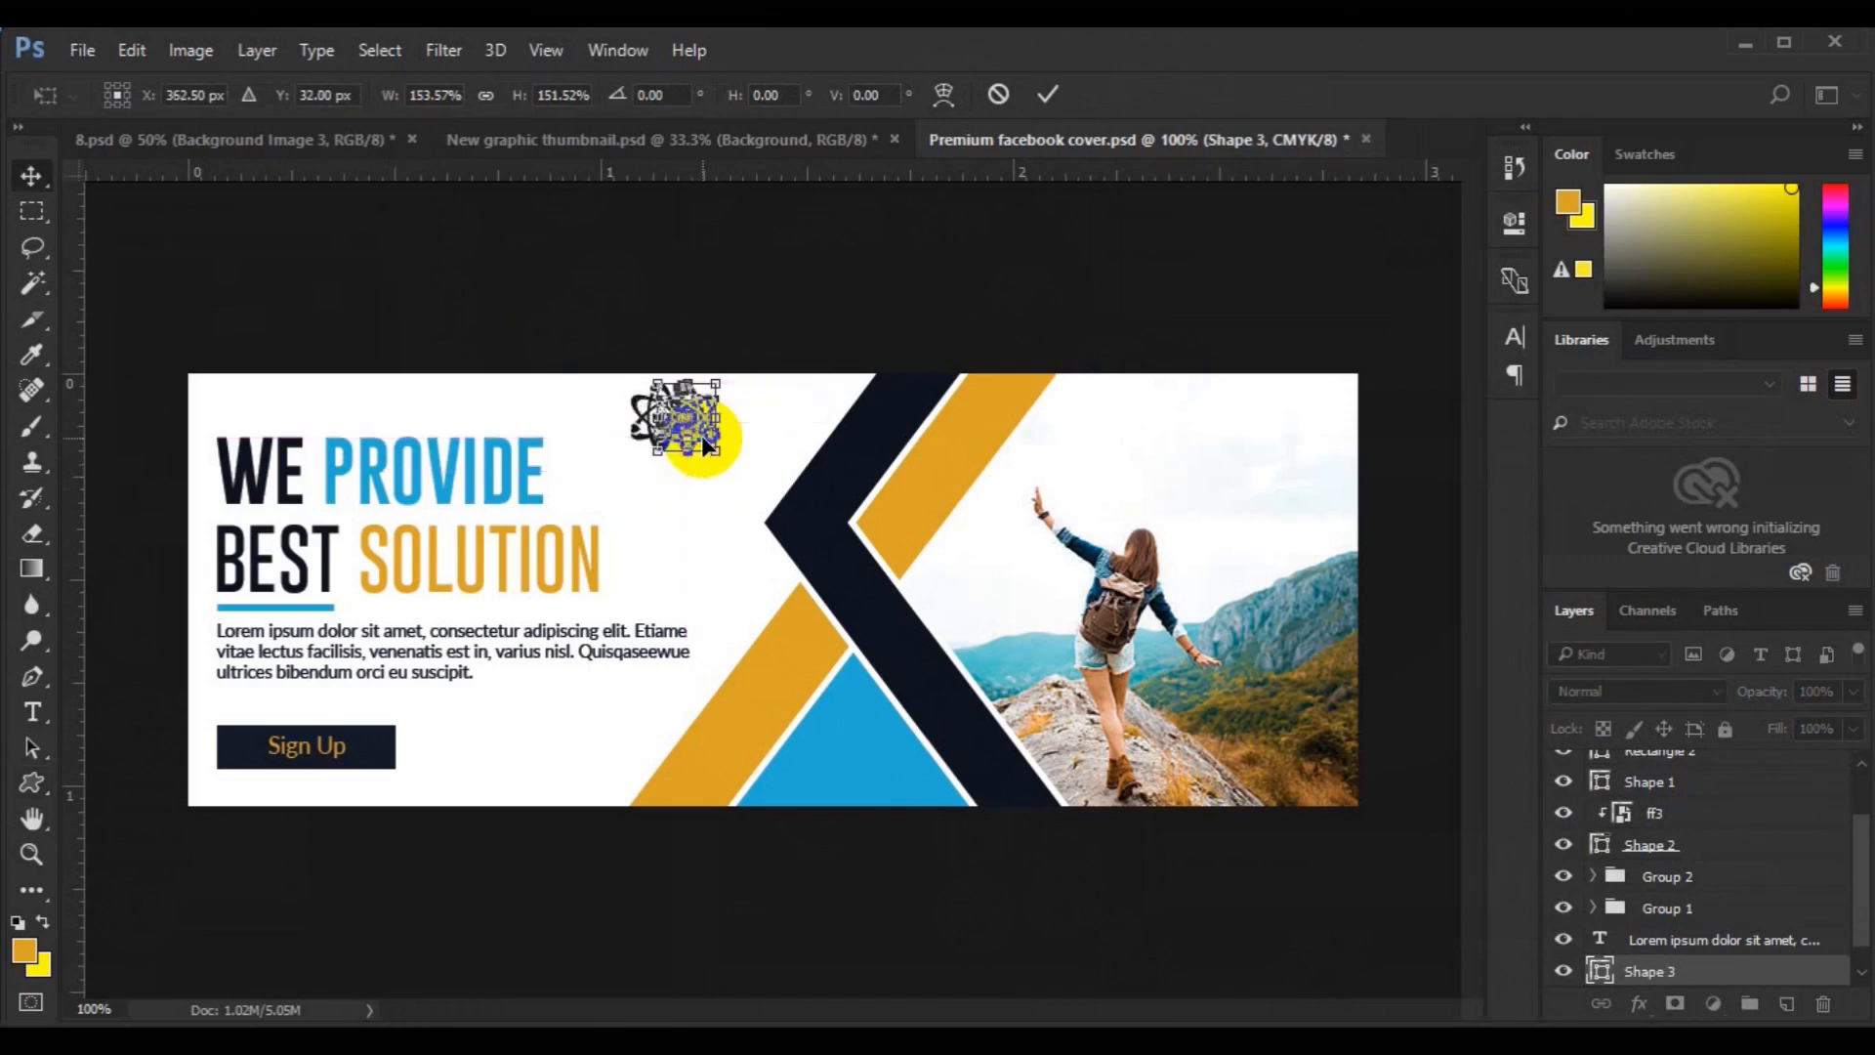
pyautogui.press('Return')
# - Add the text "Logo Here" below the atom icon on a new layer, colored with the blue sampled from the triangle
pyautogui.click(33, 710)
pyautogui.click(1786, 1004)
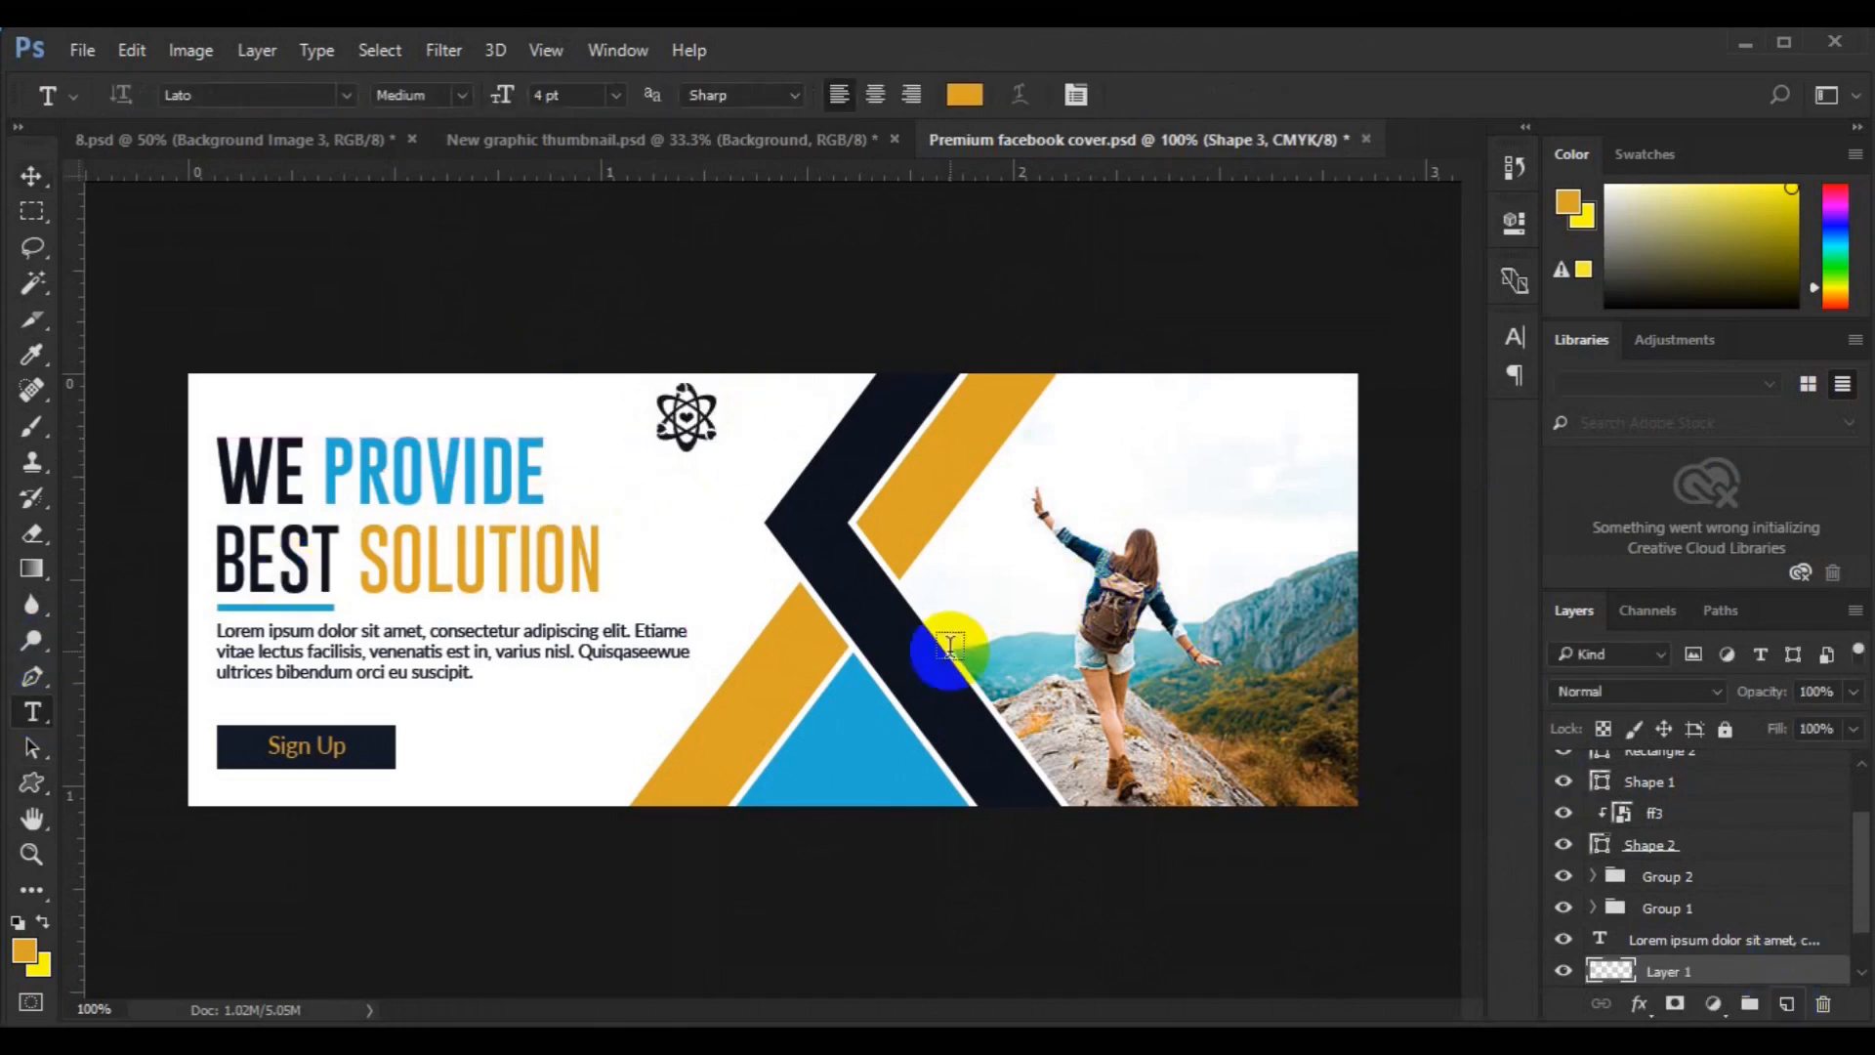
pyautogui.click(964, 94)
pyautogui.click(846, 711)
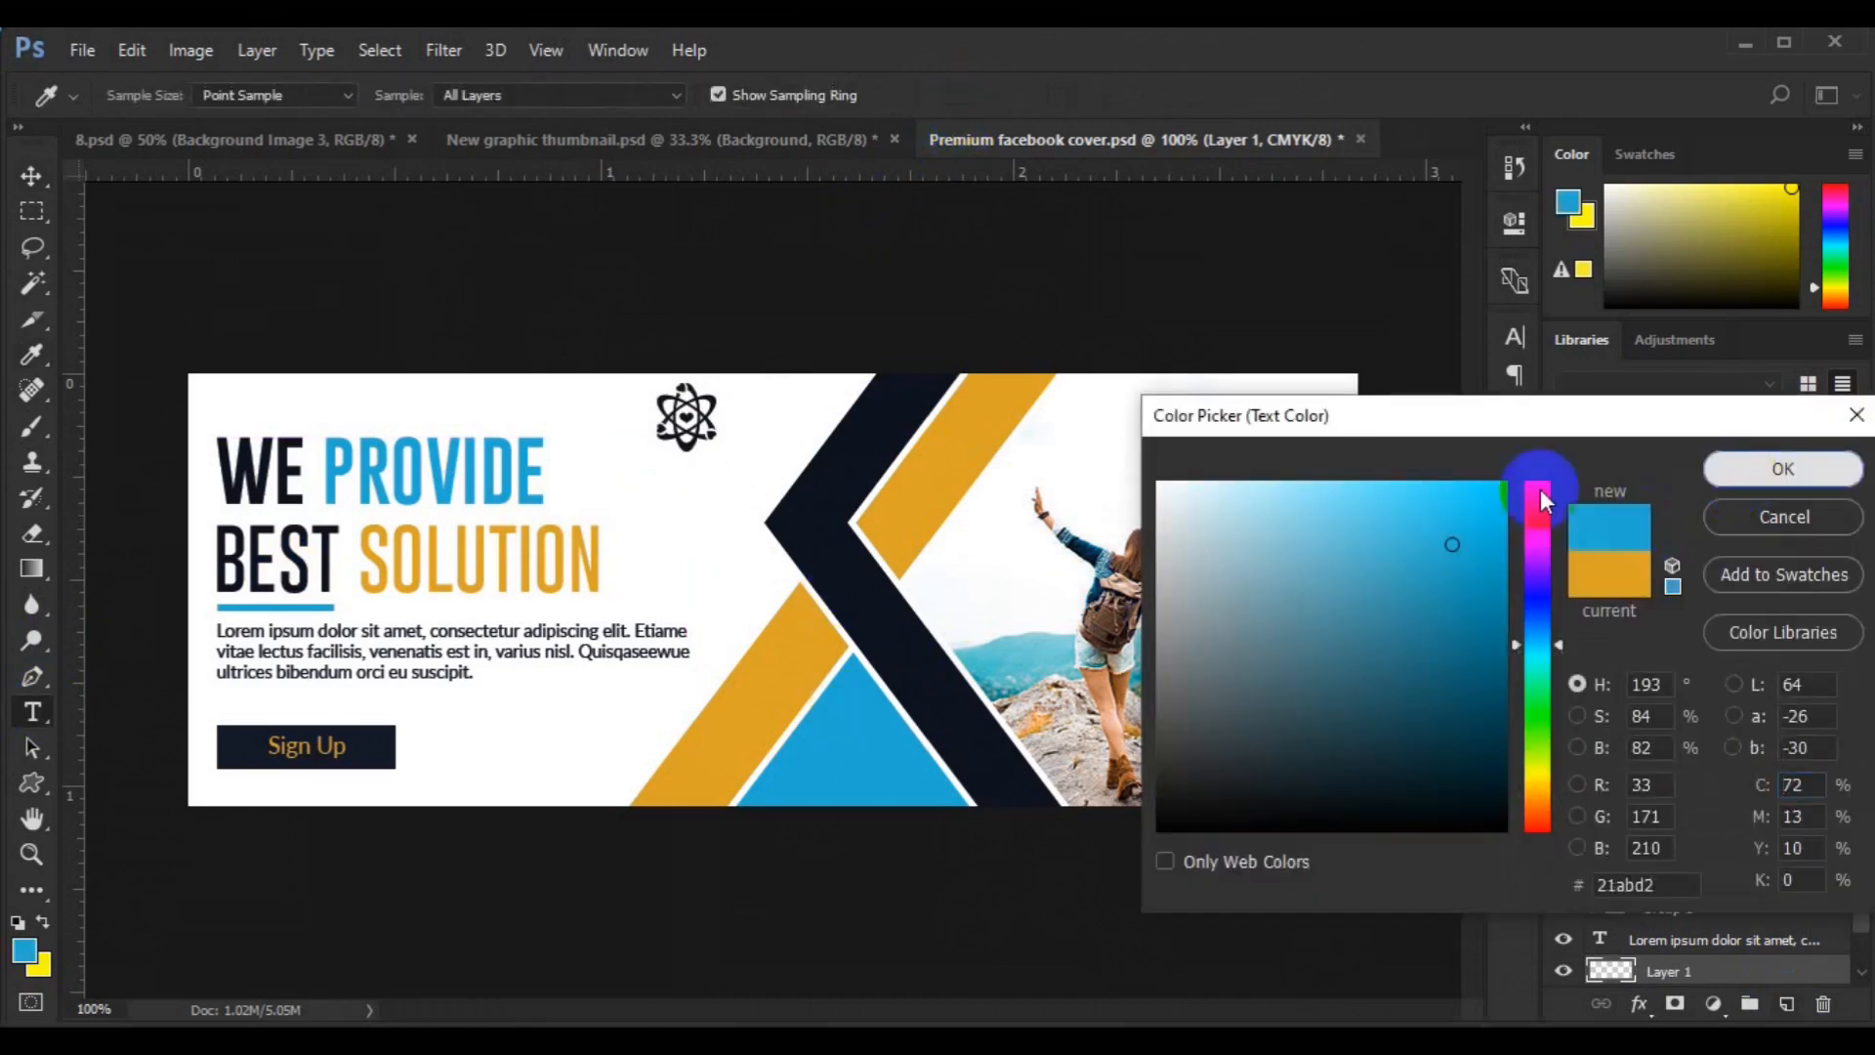
pyautogui.click(1783, 468)
pyautogui.click(653, 473)
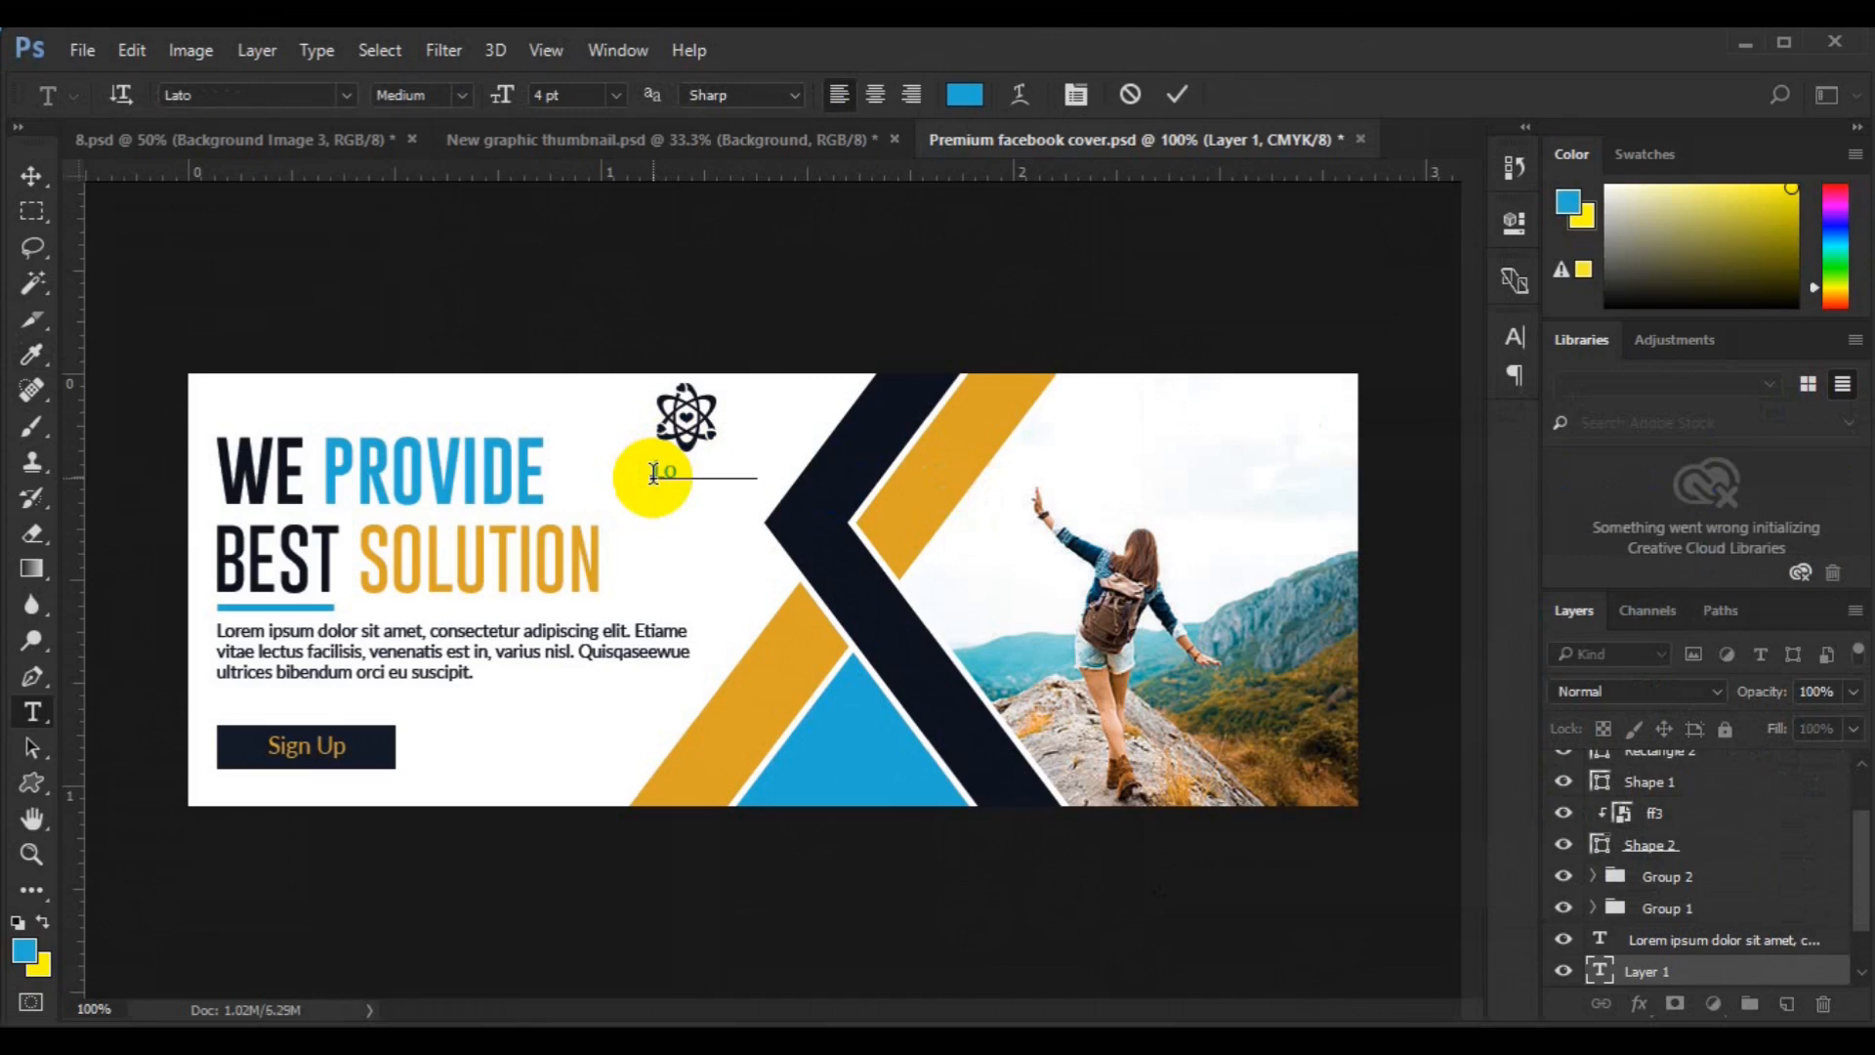
# - Change the Logo Here text's font style to Lato Bold
pyautogui.hotkey('ctrl', 'a')
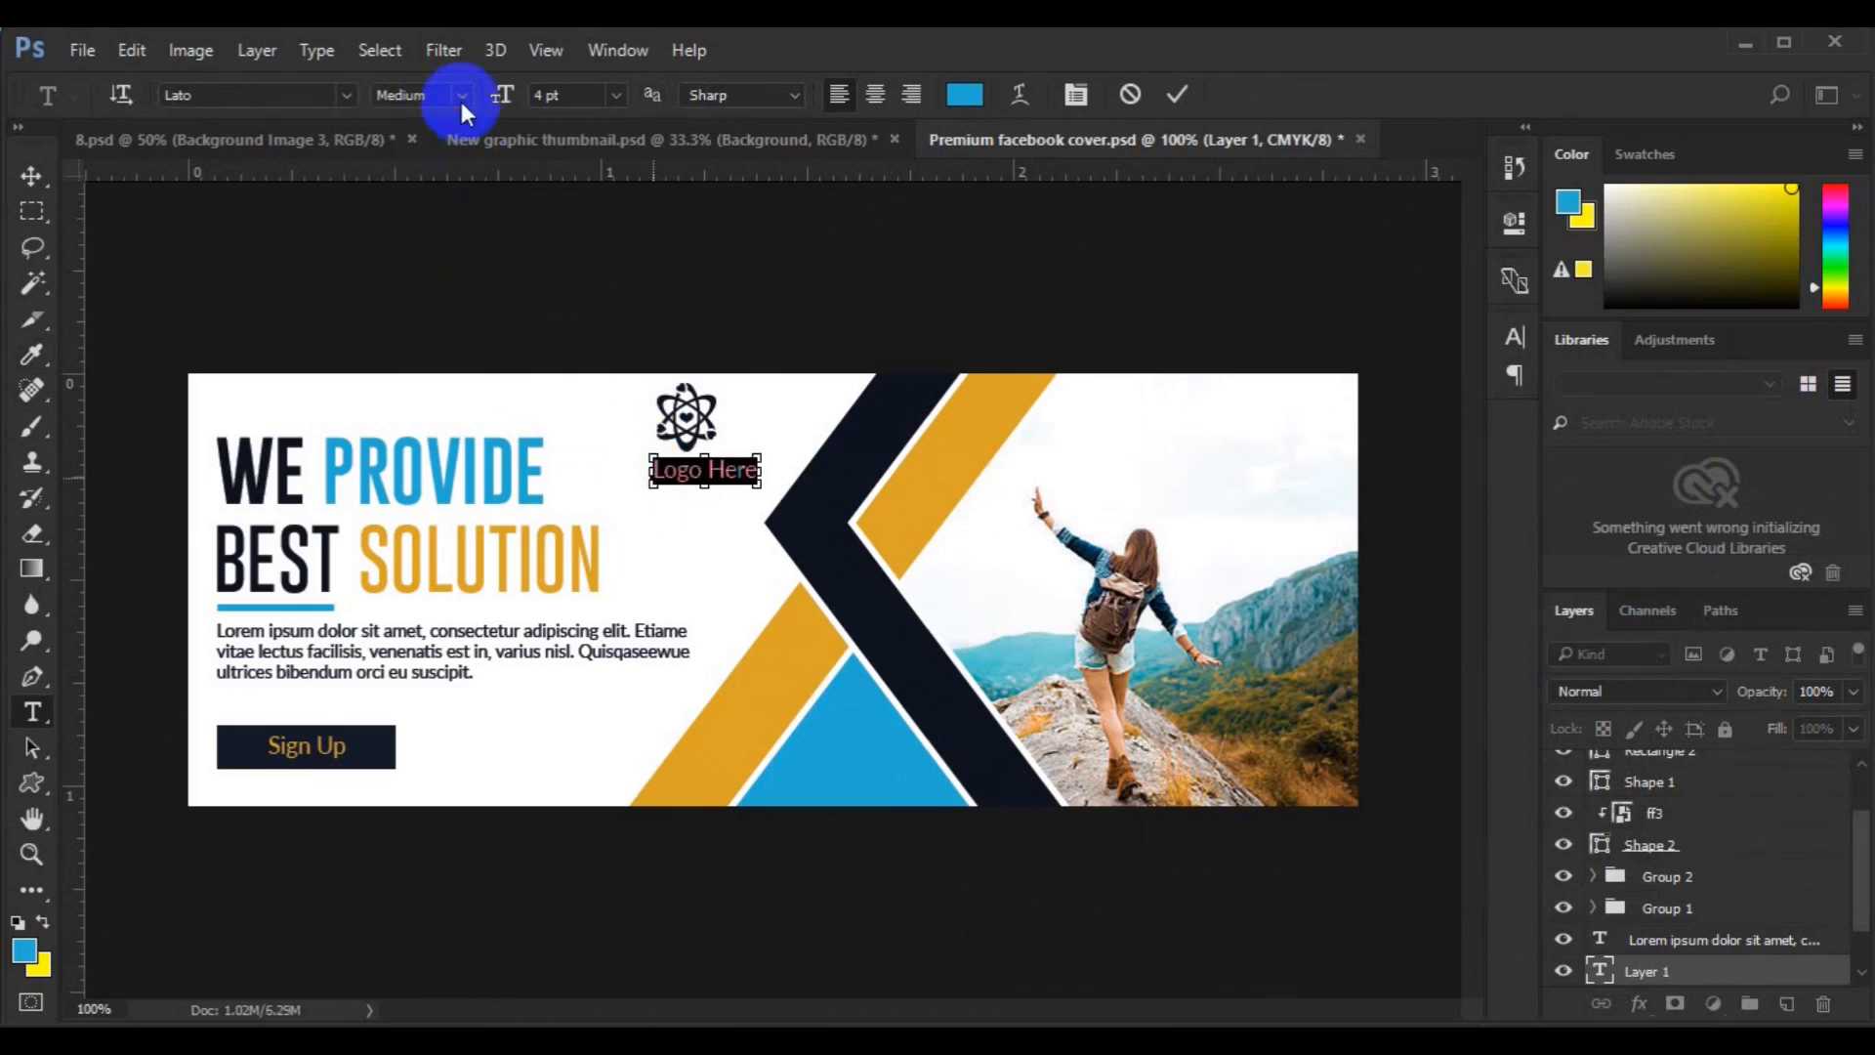
pyautogui.click(462, 102)
pyautogui.click(449, 383)
pyautogui.click(32, 178)
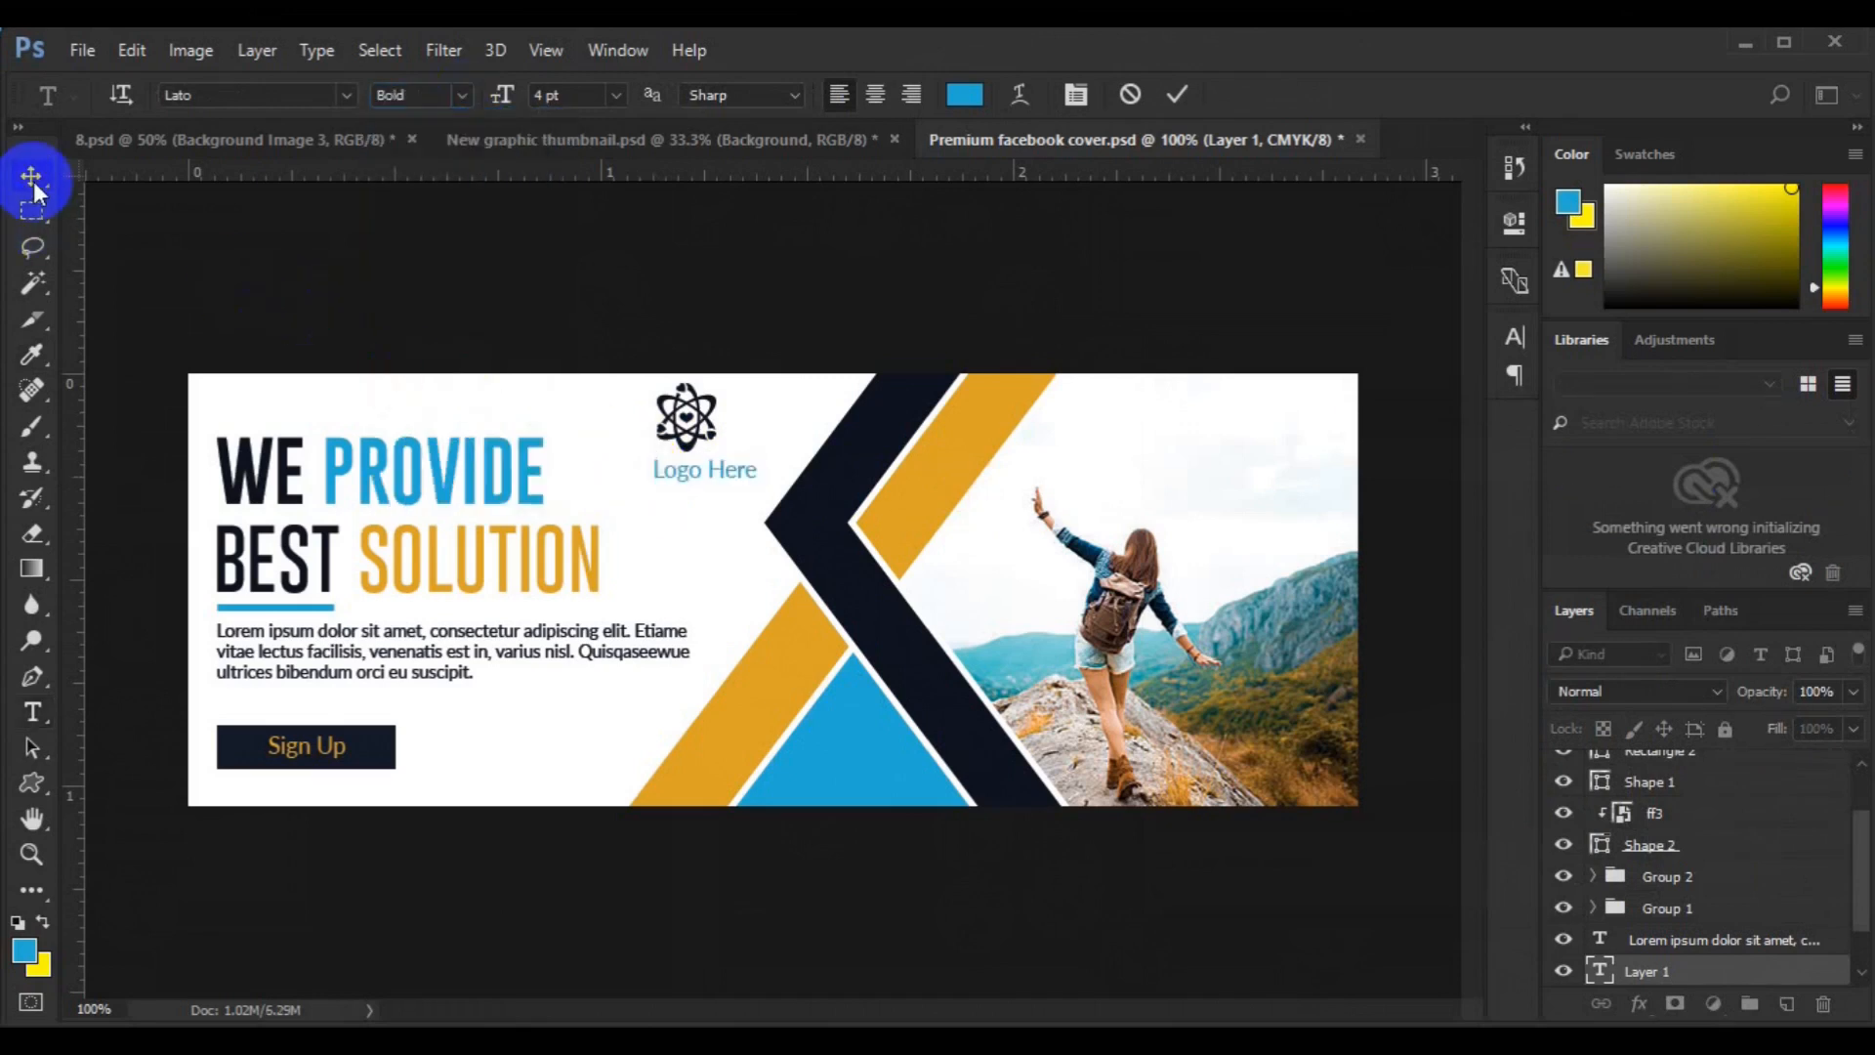
# - Align the horizontal centers of the Logo Here text and the atom icon
pyautogui.scroll(-2, 1842, 971)
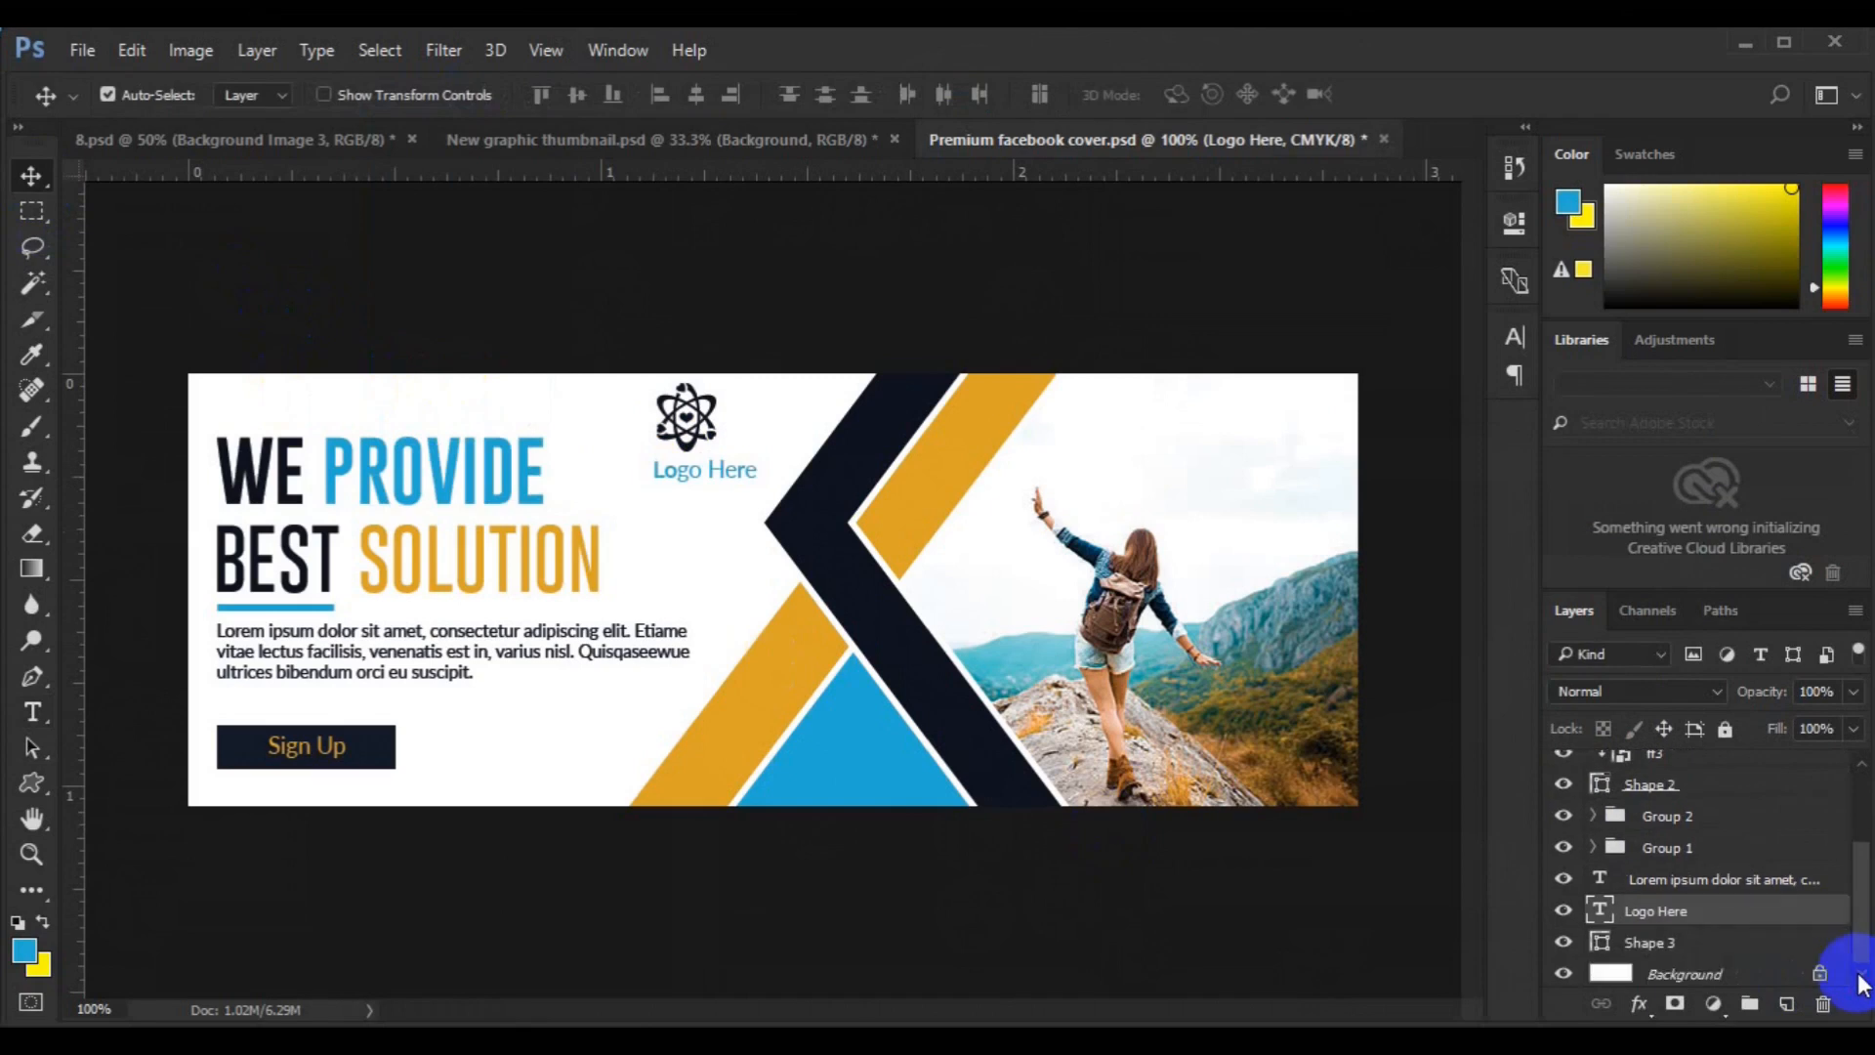
pyautogui.keyDown('ctrl'); pyautogui.click(1712, 947); pyautogui.keyUp('ctrl')
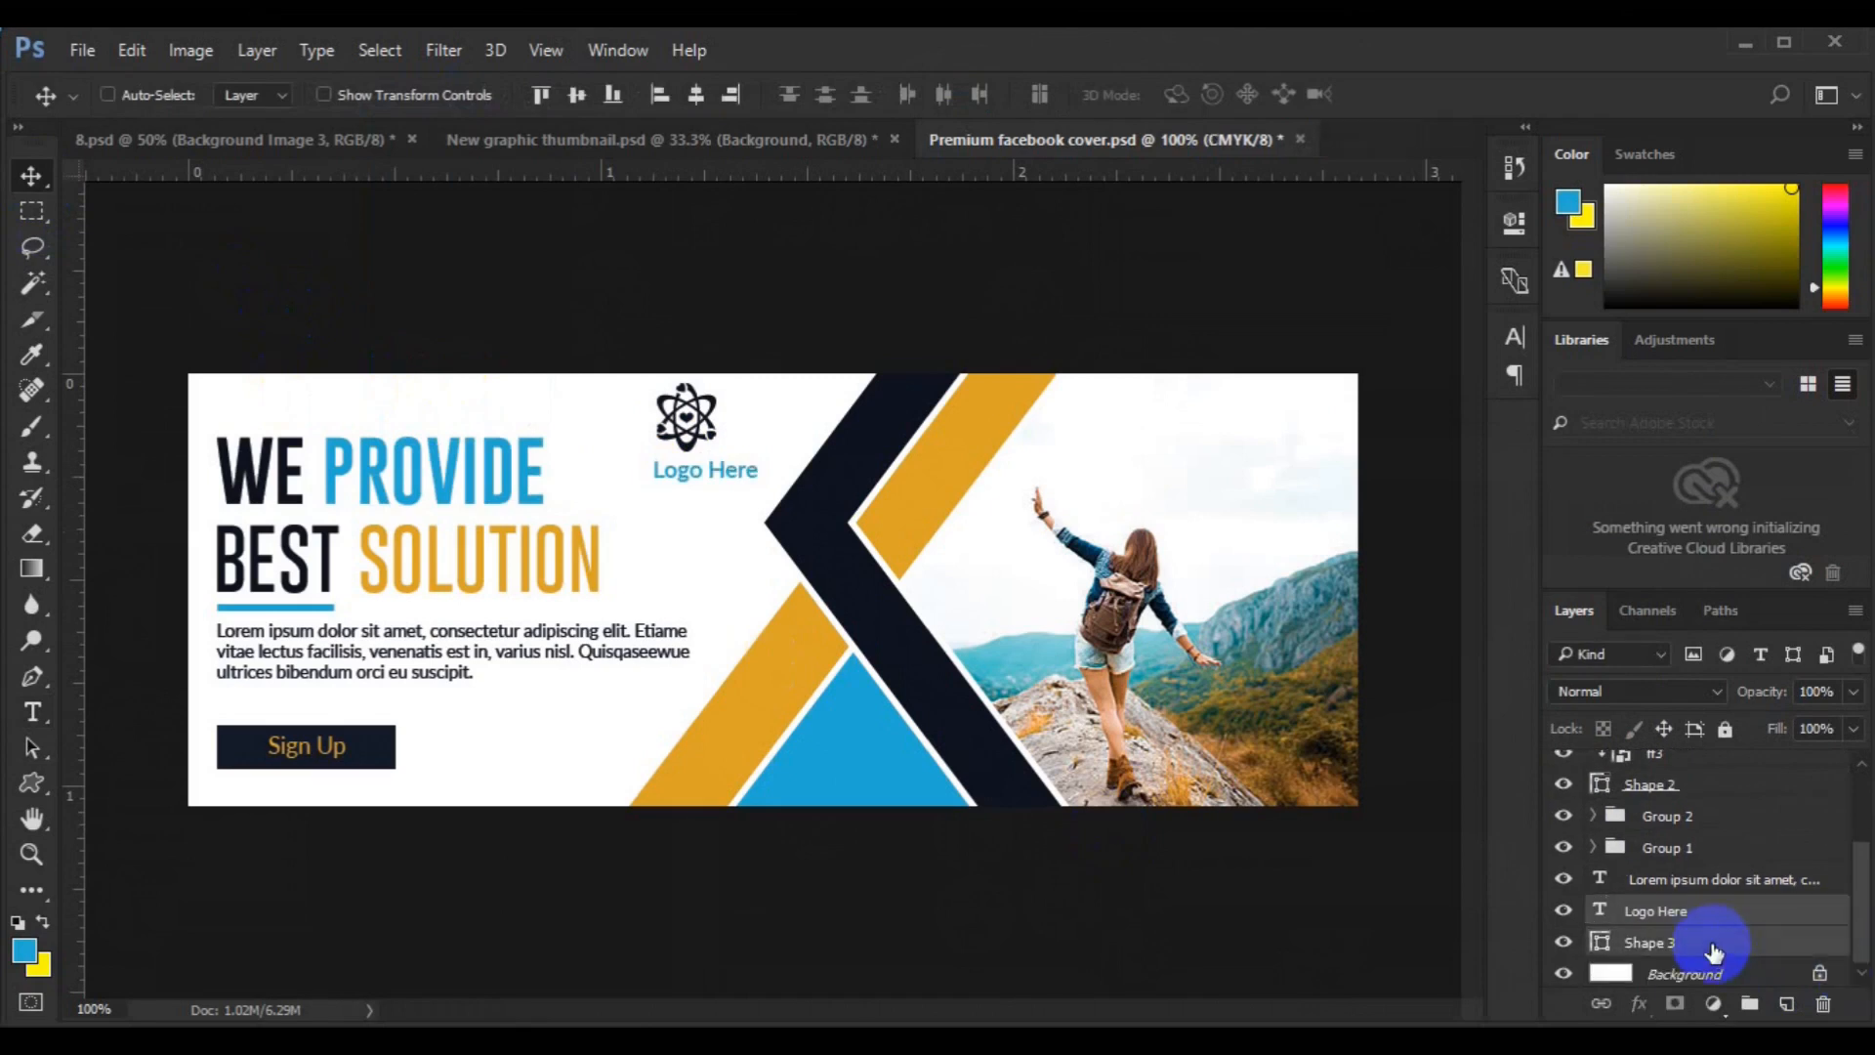
pyautogui.click(690, 108)
# - Nudge the Logo Here text up toward the icon, and shift the text and icon together slightly left and down
pyautogui.click(1657, 918)
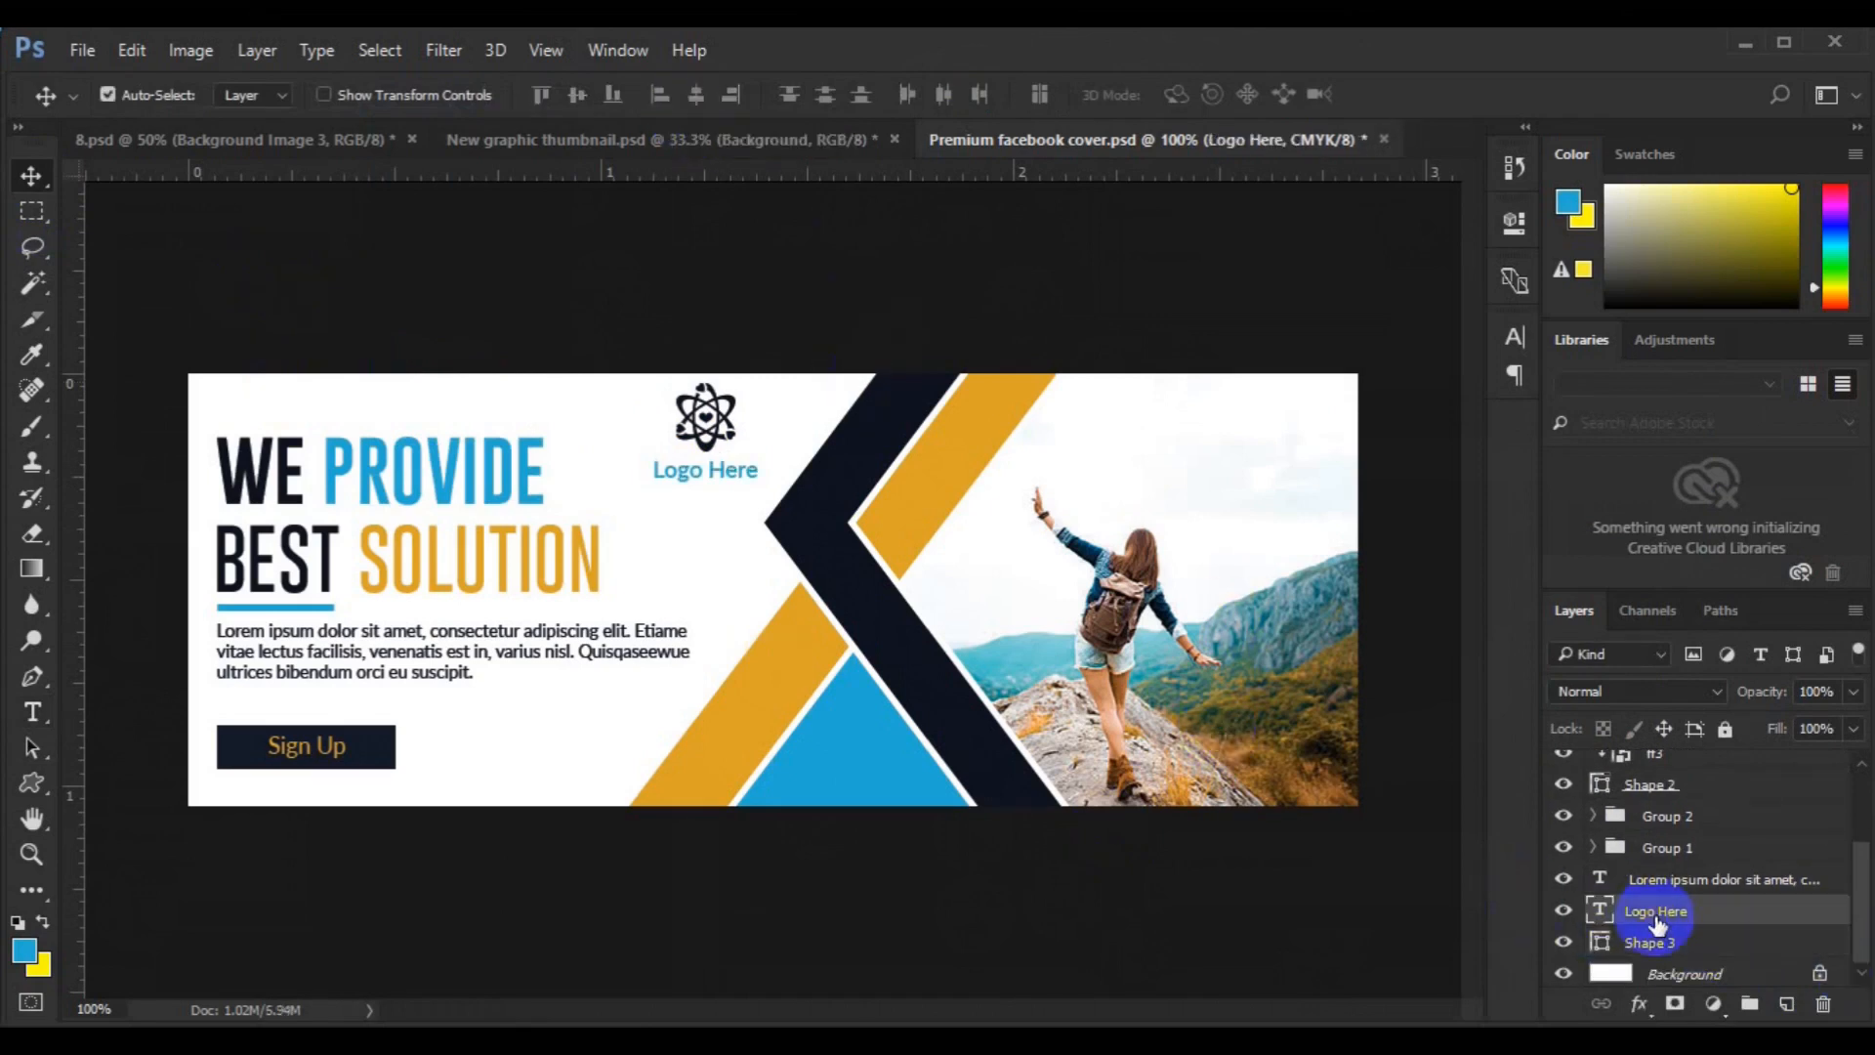
pyautogui.keyDown('ctrl'); pyautogui.click(1665, 941); pyautogui.keyUp('ctrl')
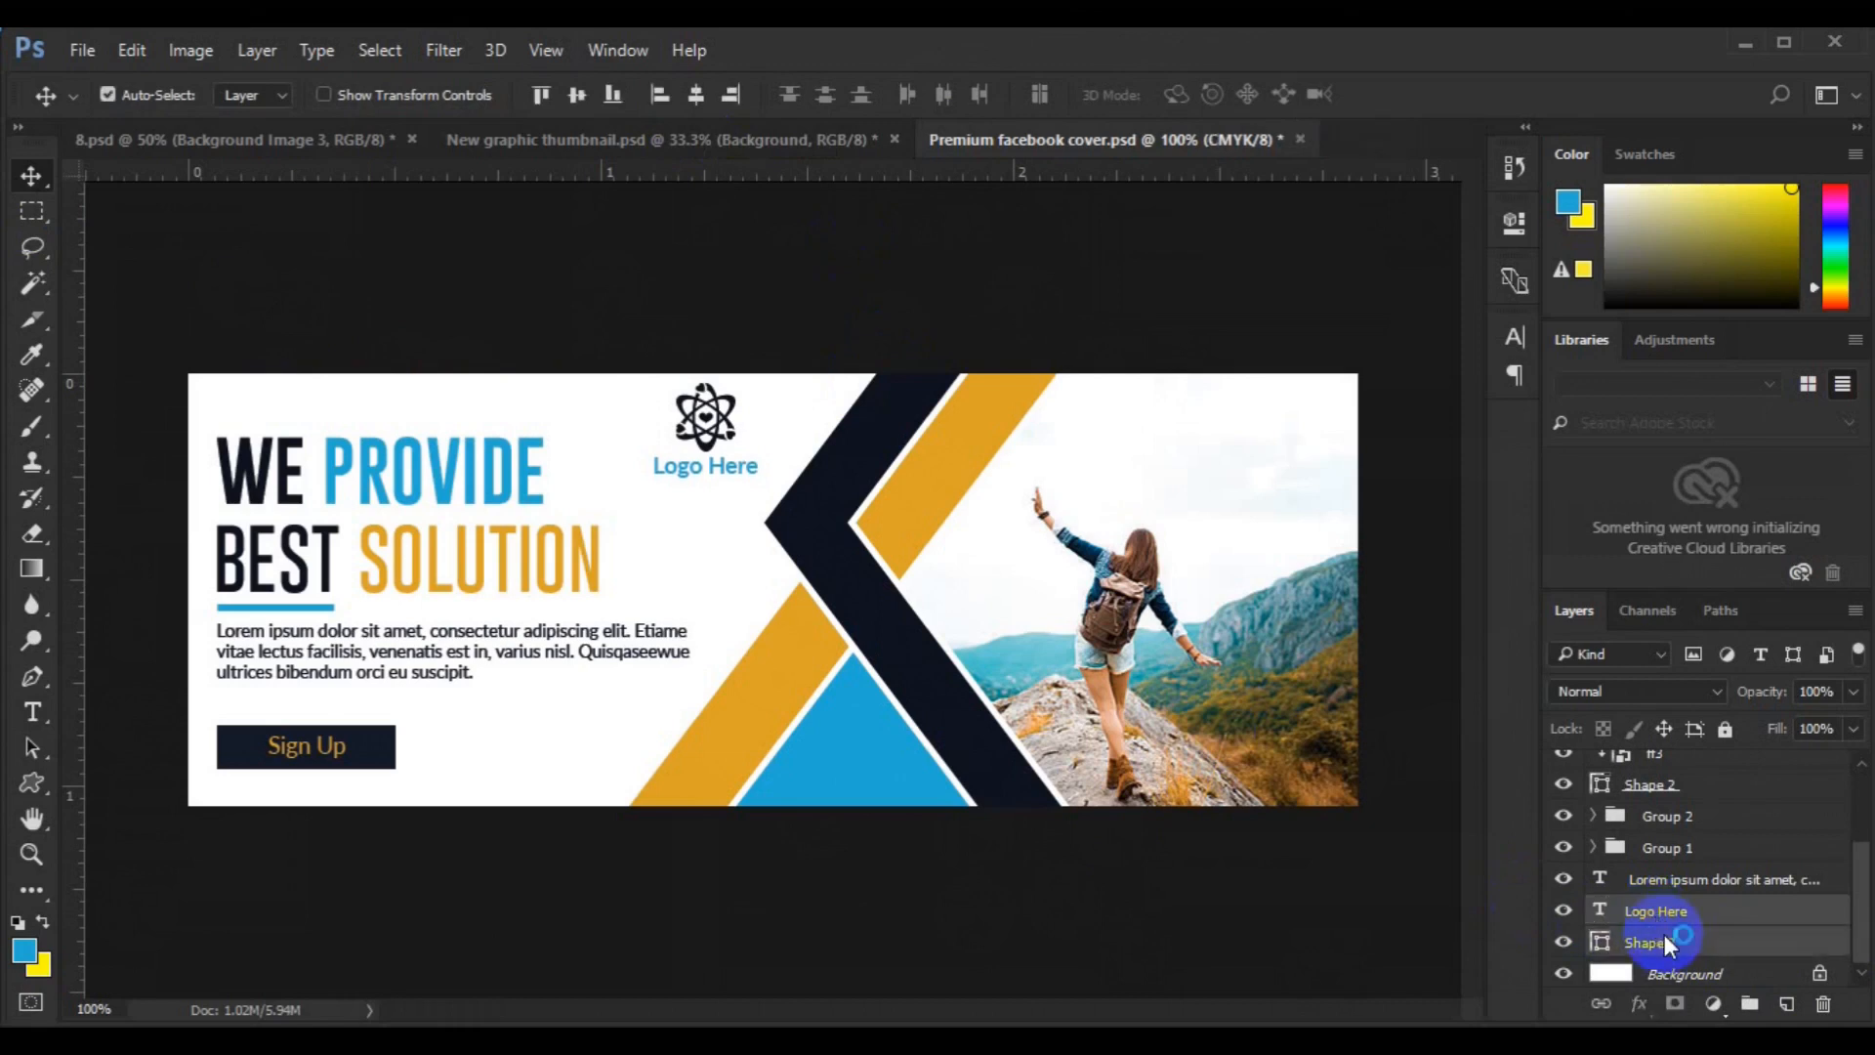
pyautogui.hotkey('ctrl', 't')
pyautogui.moveTo(733, 442); pyautogui.dragTo(731, 442)
pyautogui.press('Return')
# - Target the Background layer and set up the Ellipse tool with a blue stroke and no fill
pyautogui.click(1748, 973)
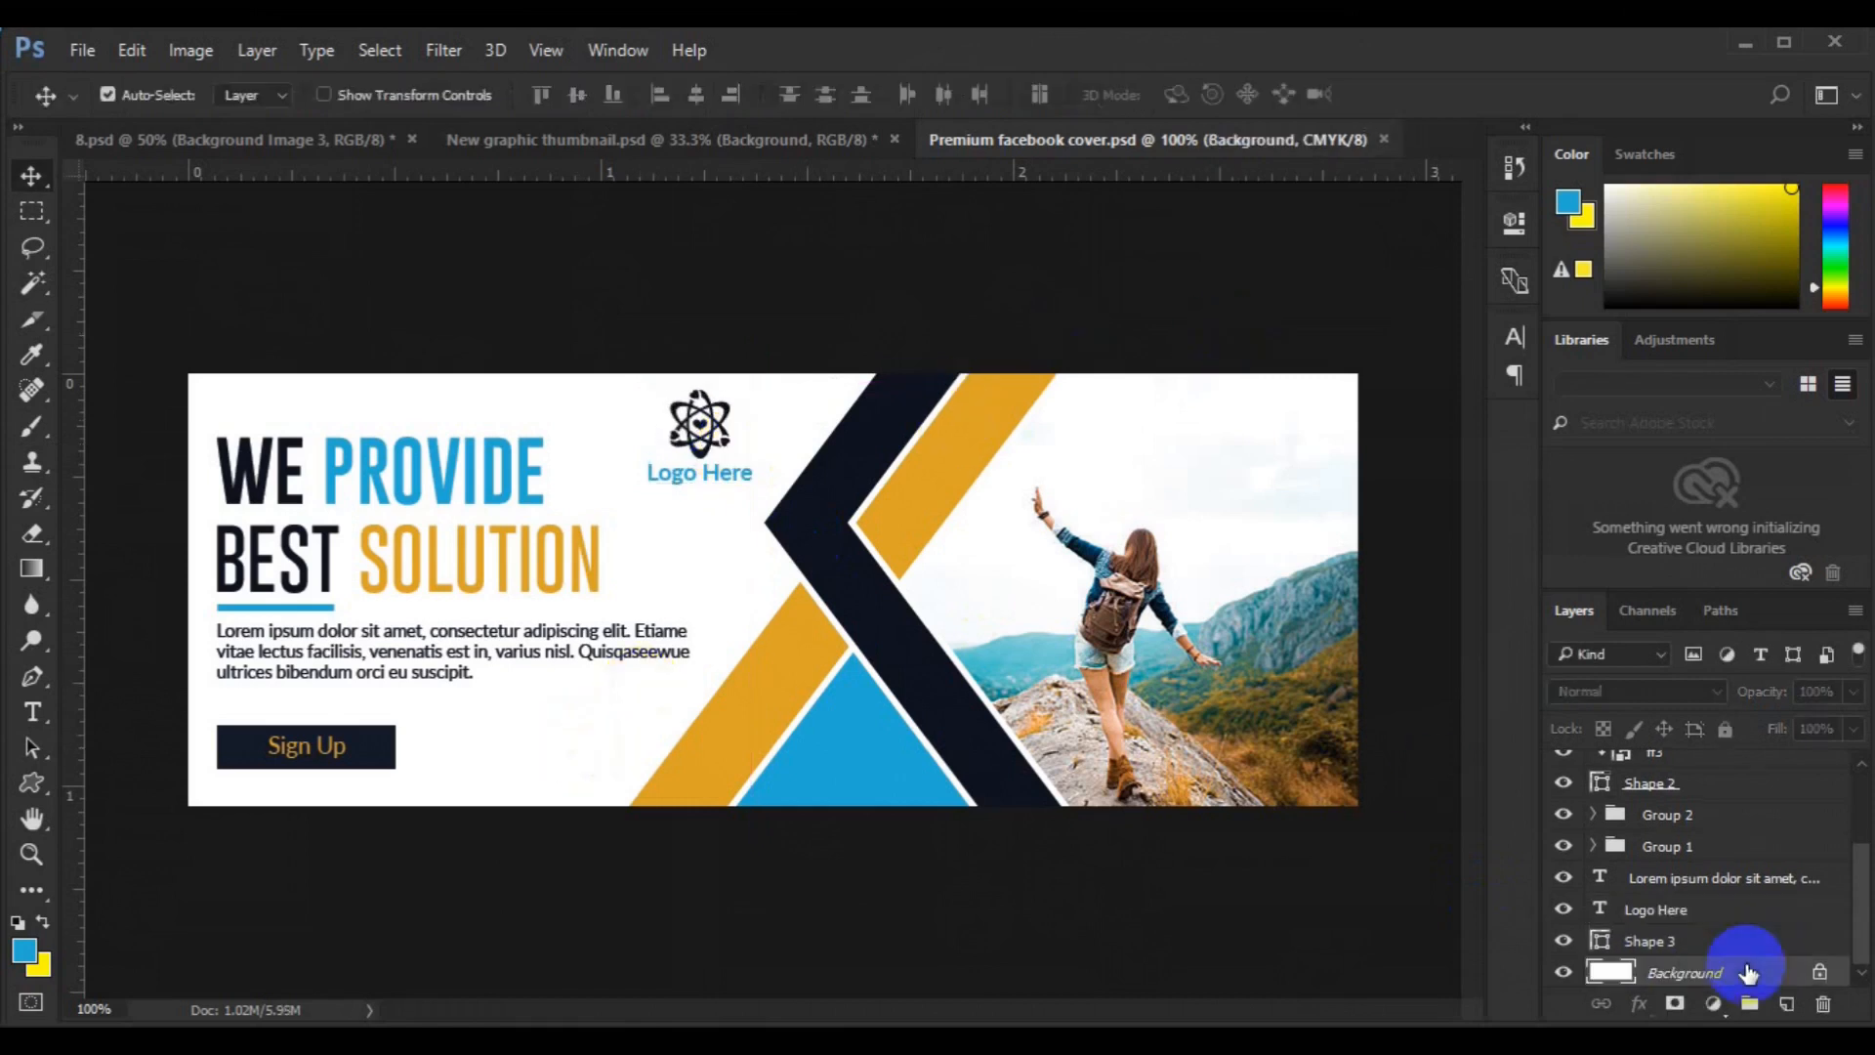
pyautogui.click(31, 782)
pyautogui.rightClick(31, 782)
pyautogui.click(137, 833)
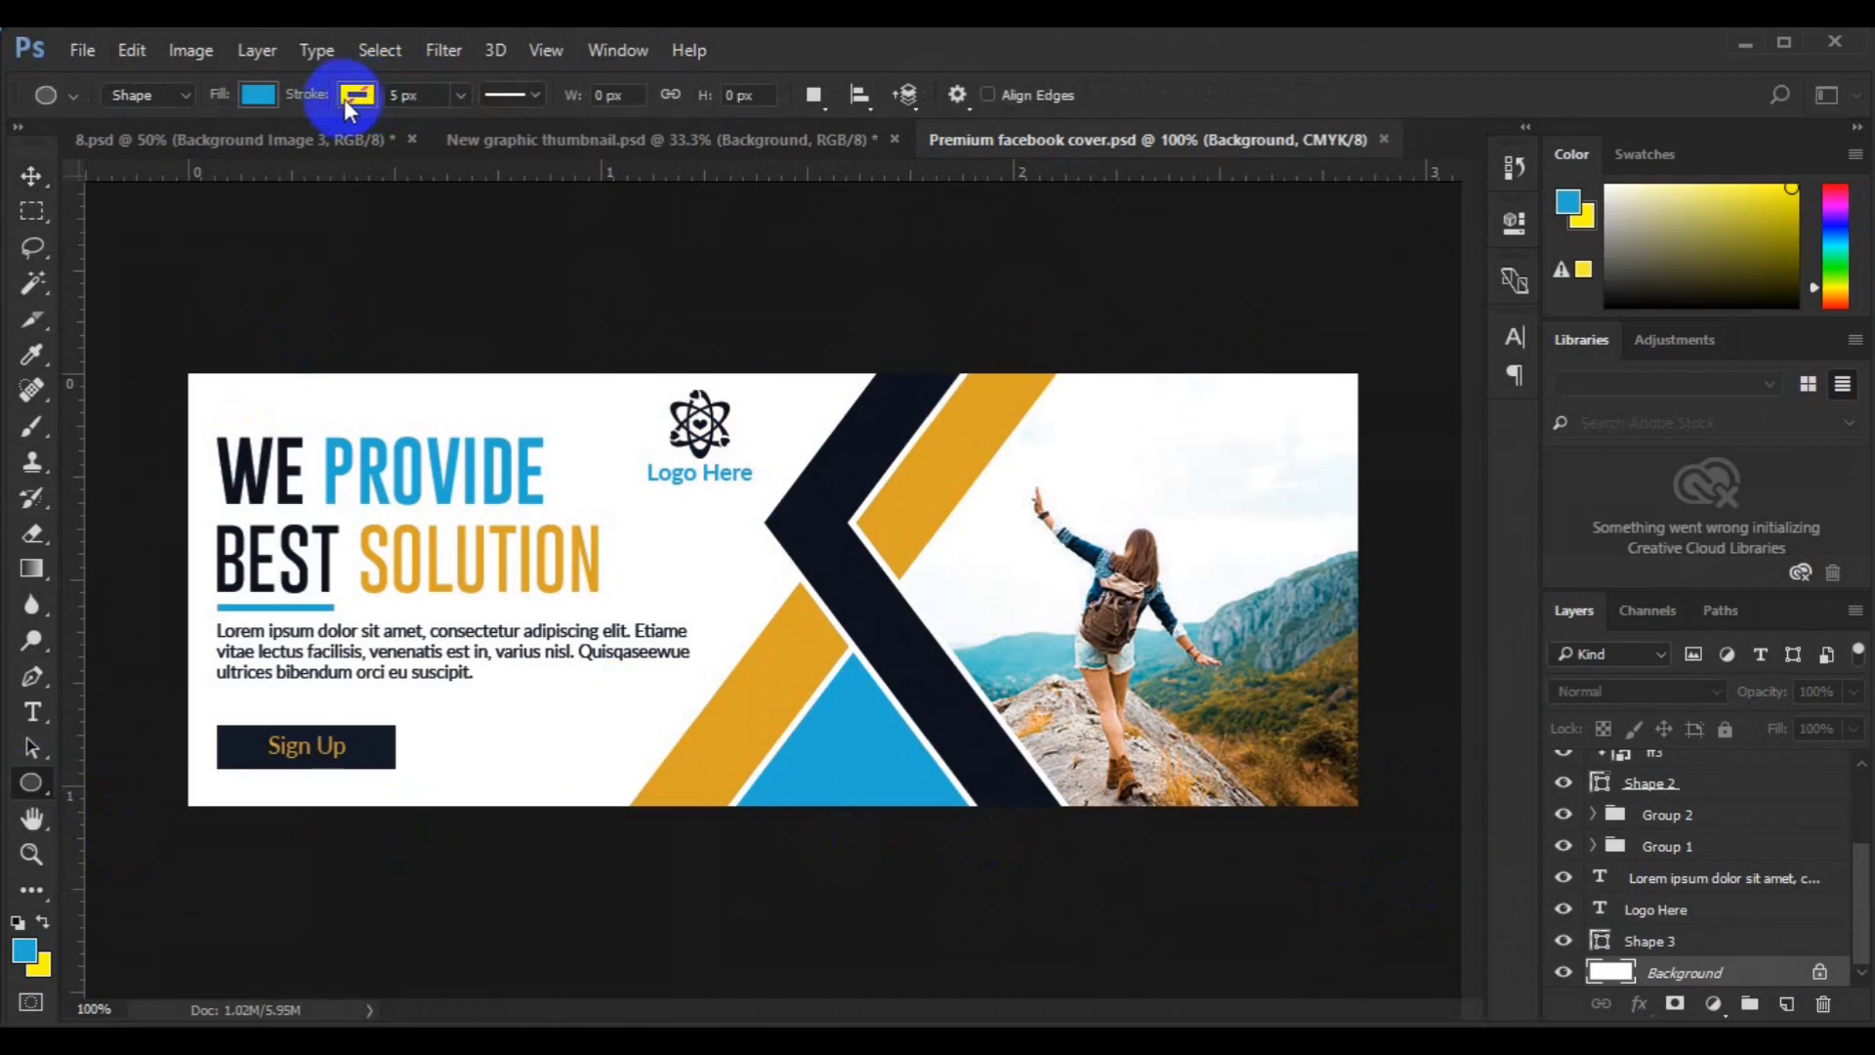
pyautogui.click(358, 95)
pyautogui.click(221, 235)
pyautogui.click(256, 94)
pyautogui.click(135, 150)
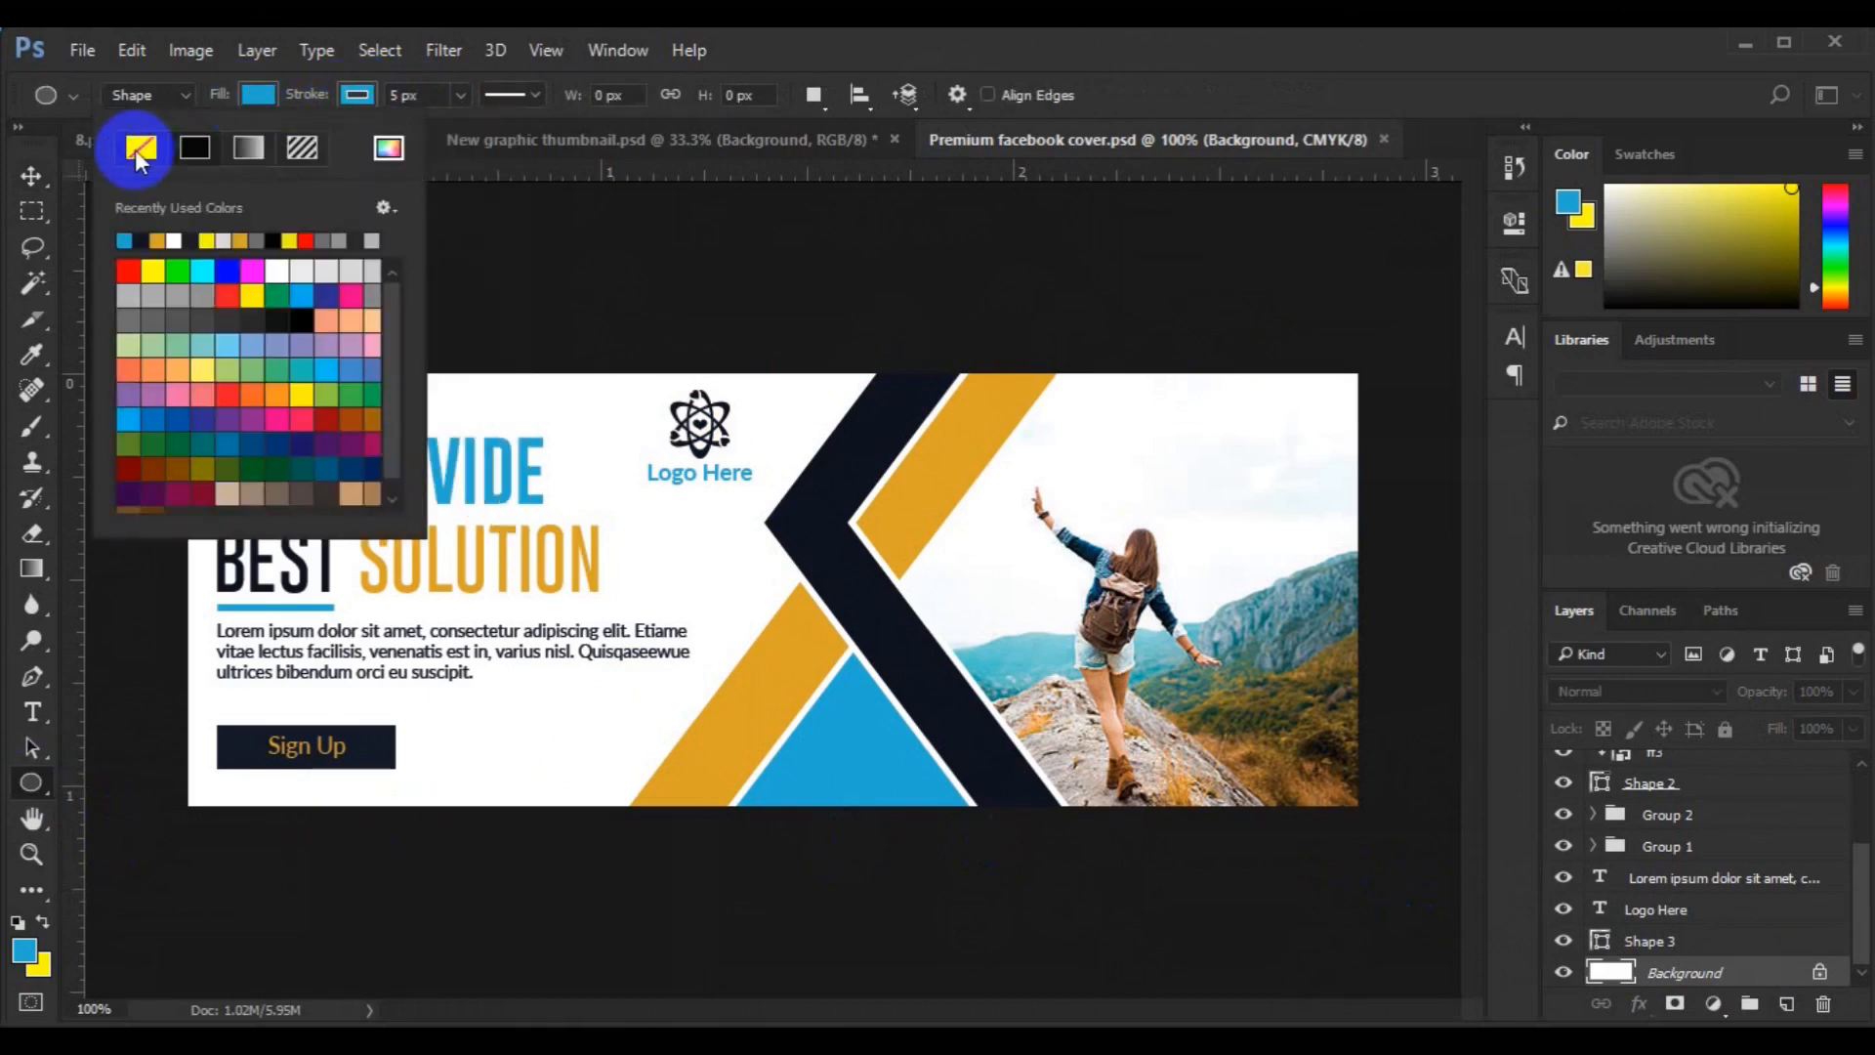
# - Draw a small ellipse about 15 × 16 px with a 3 px stroke to the right of the Sign Up button
pyautogui.click(405, 97)
pyautogui.write('3')
pyautogui.moveTo(485, 726); pyautogui.dragTo(498, 740)
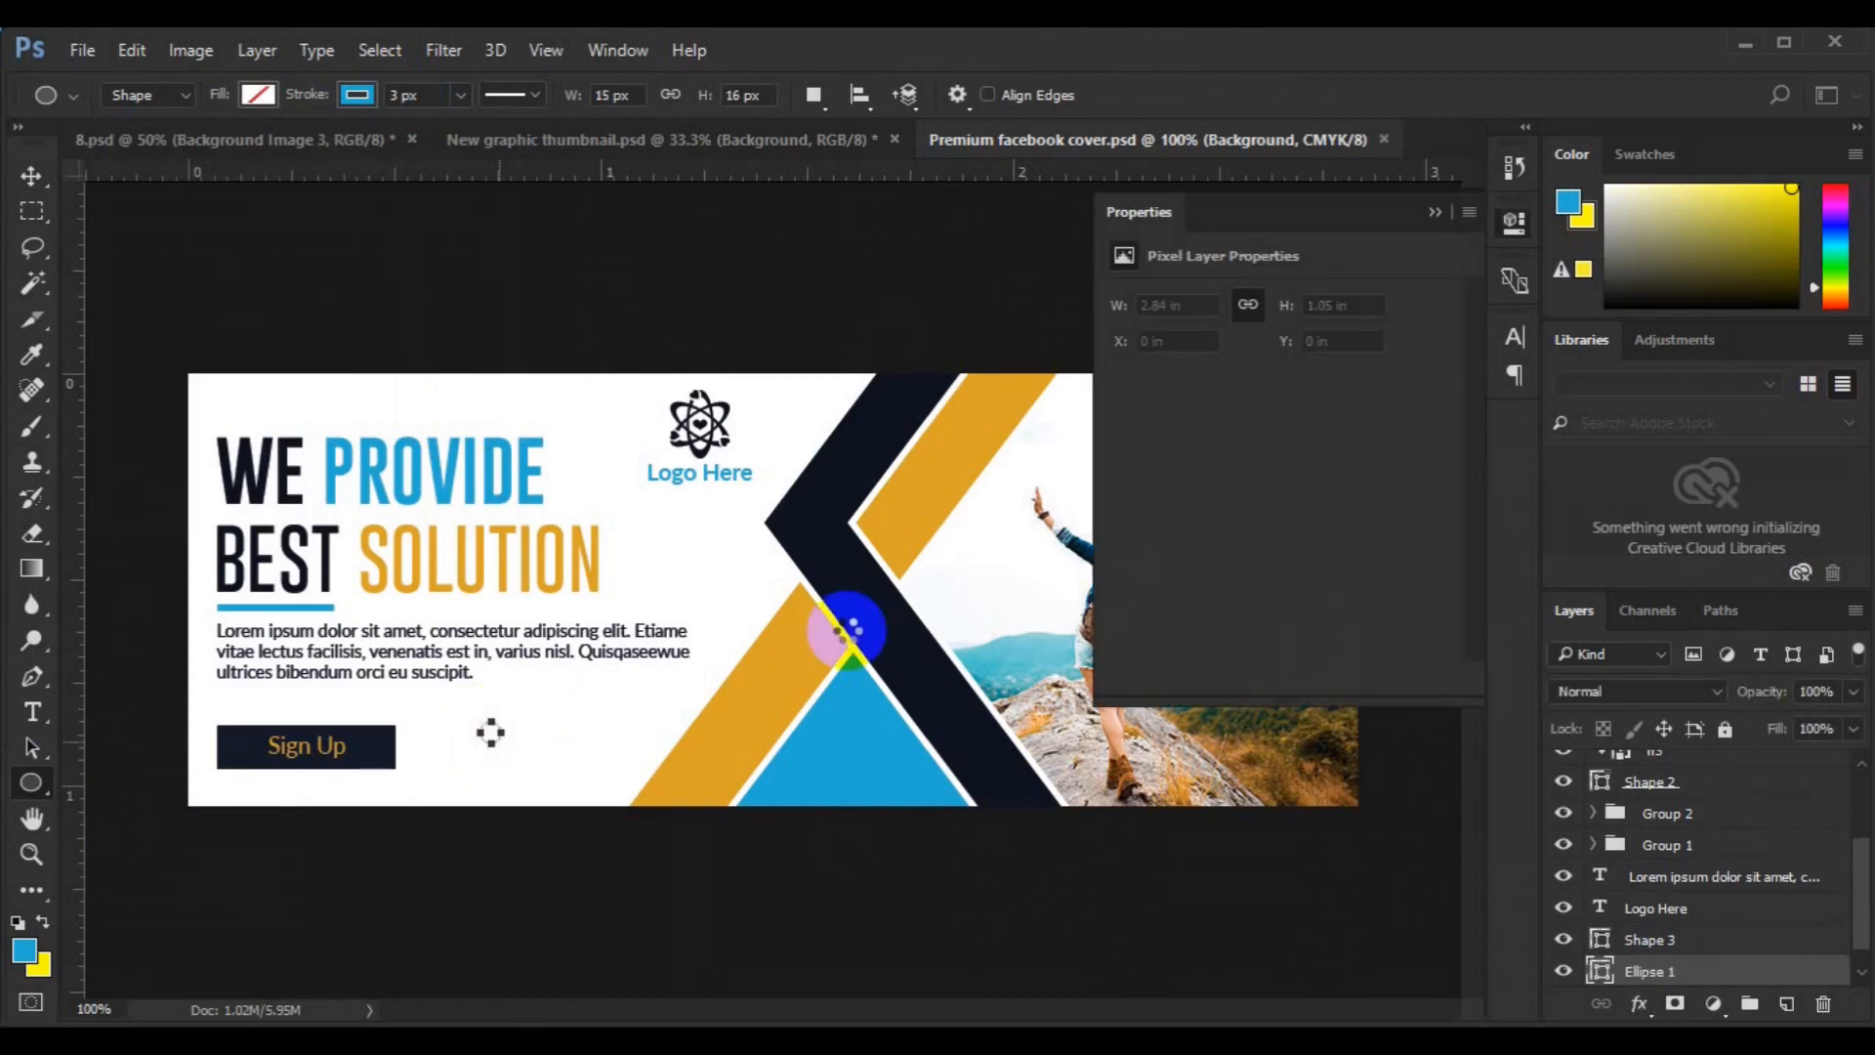
# - Place a copy of the small blue ring just above the W of the headline
pyautogui.press('v')
pyautogui.moveTo(490, 734); pyautogui.dragTo(214, 413)
# - Draw a short horizontal blue 3 px line with the Pen tool beside SOLUTION on a new layer, and rotate it to a diagonal
pyautogui.click(33, 676)
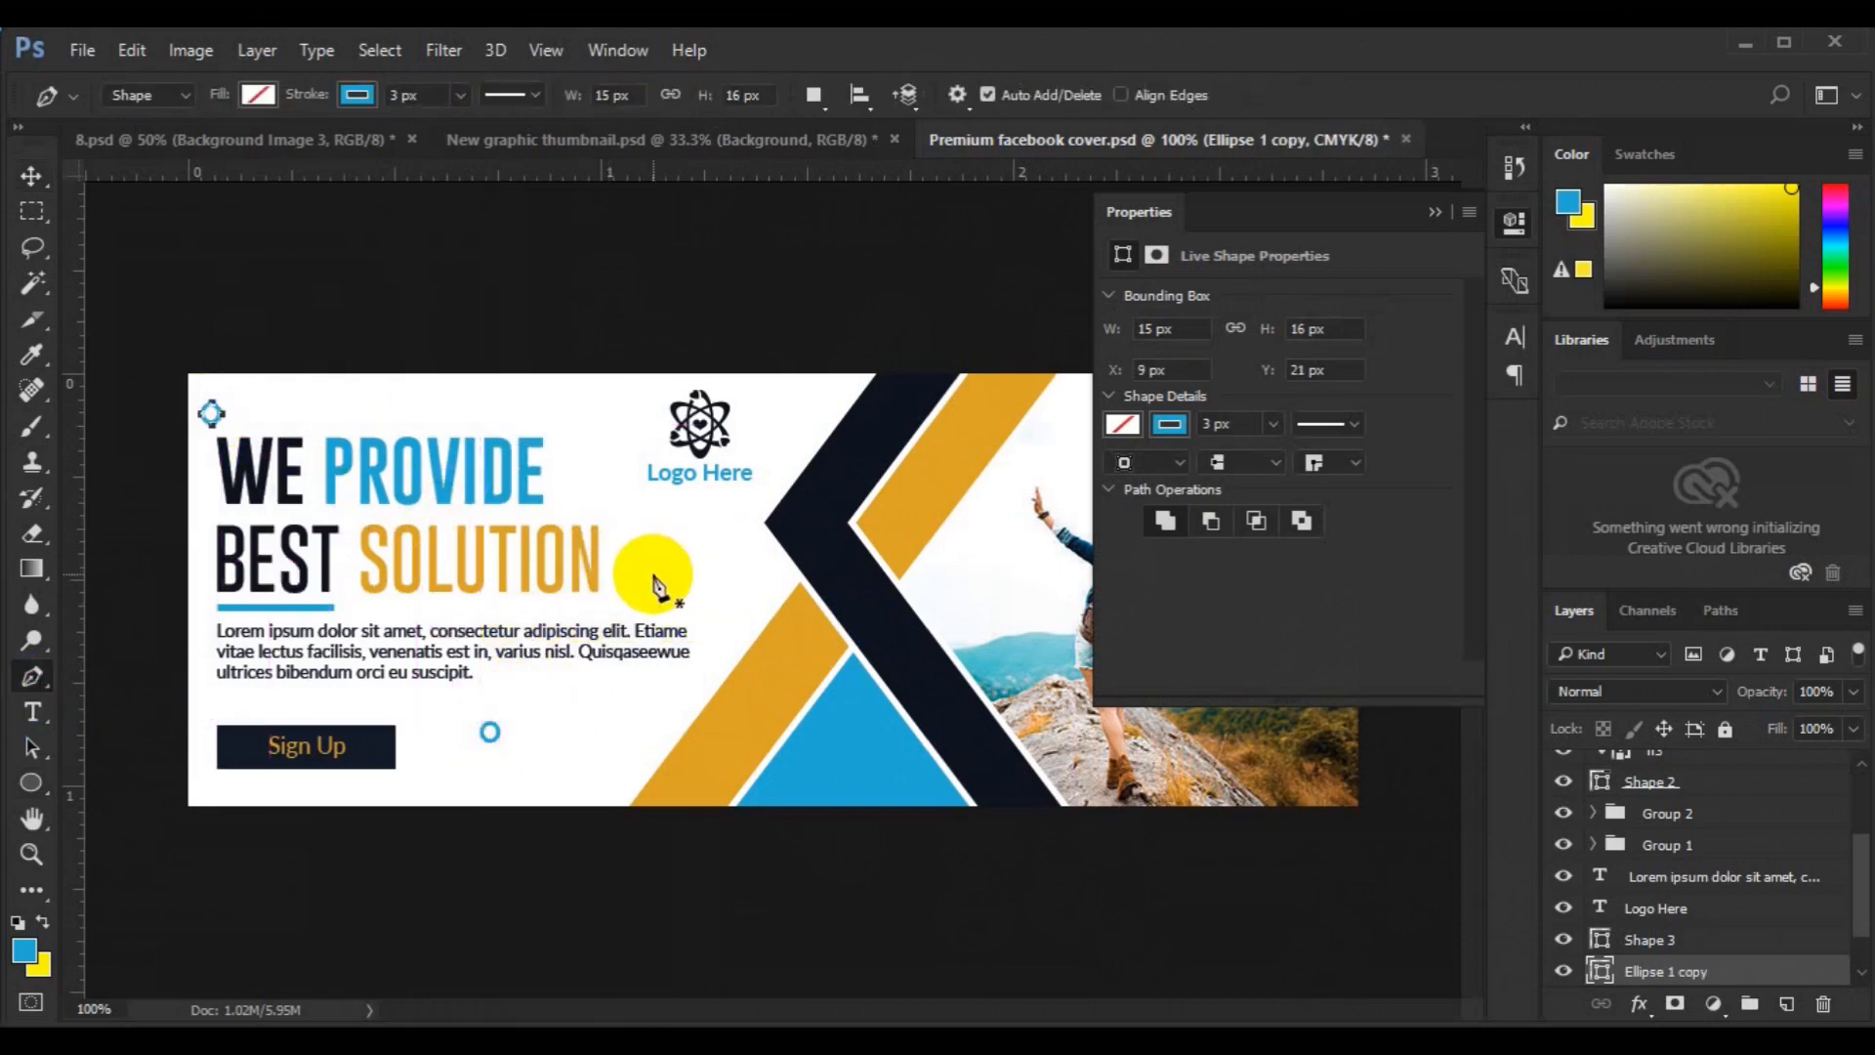
pyautogui.click(1786, 1004)
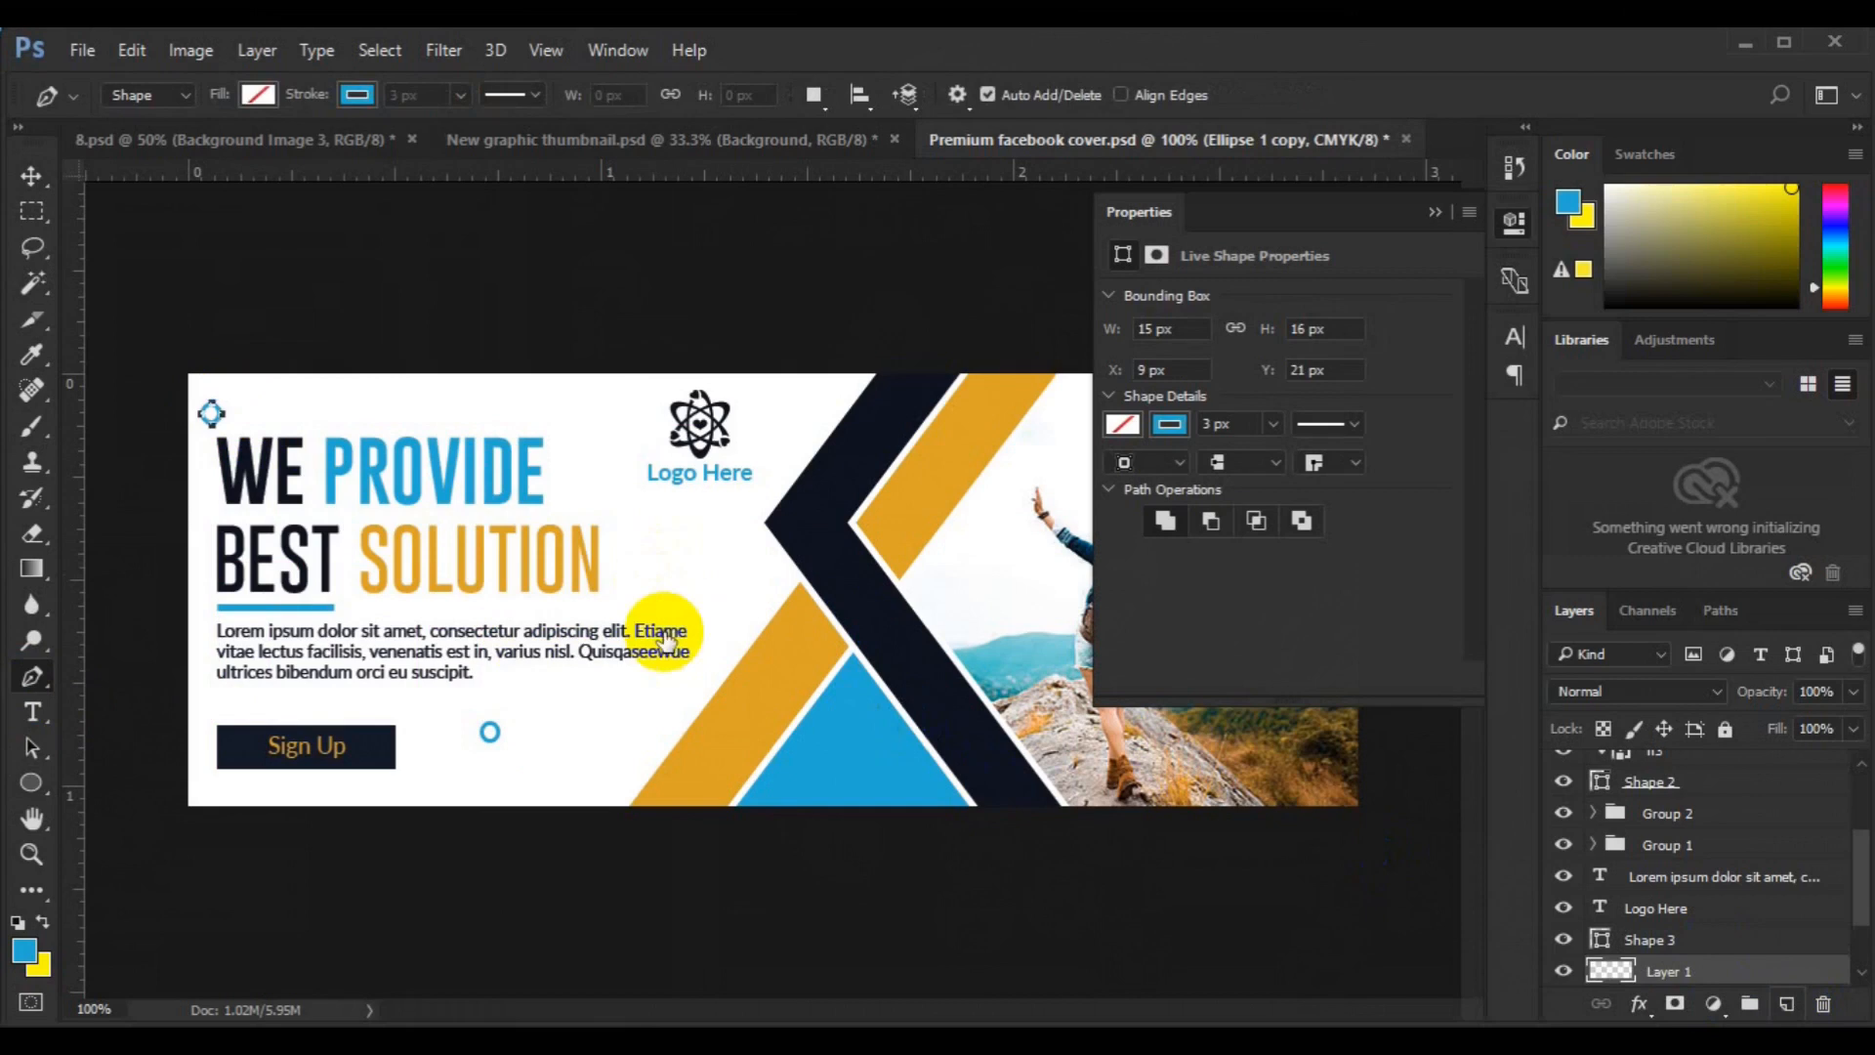
pyautogui.click(639, 587)
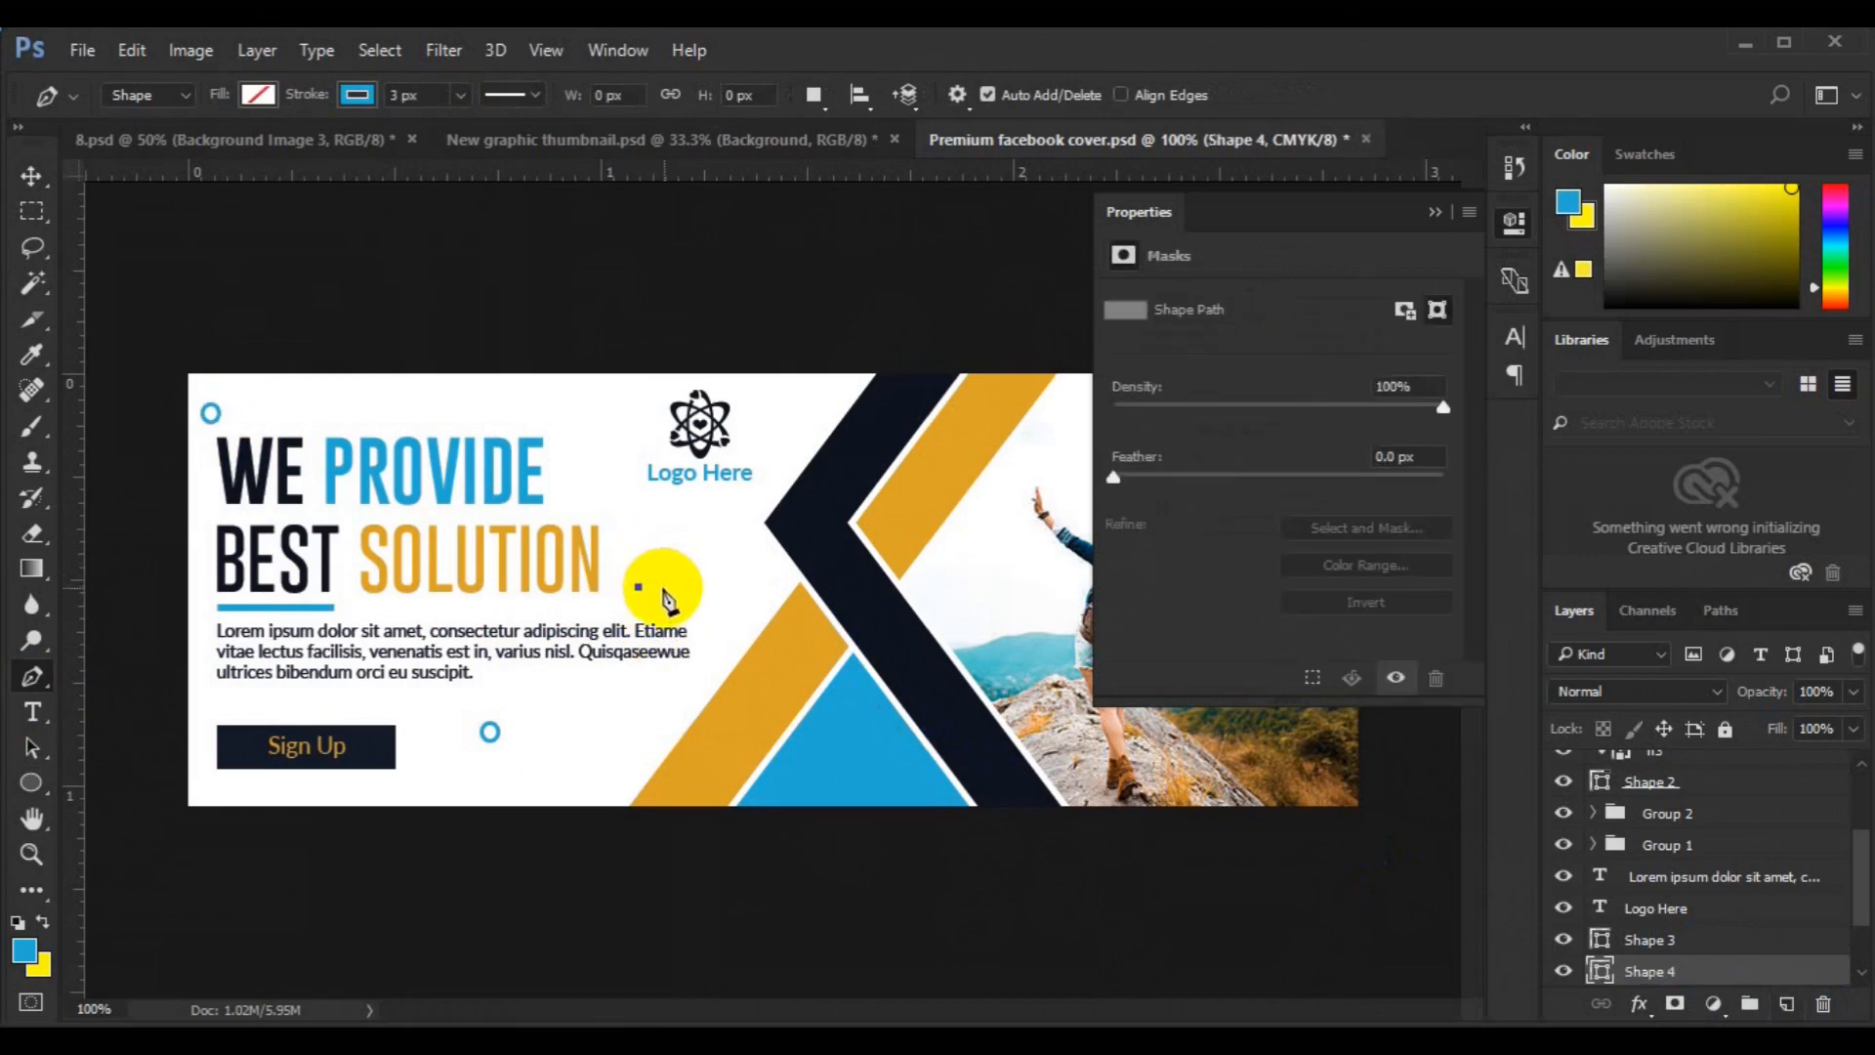
pyautogui.click(666, 587)
pyautogui.press('v')
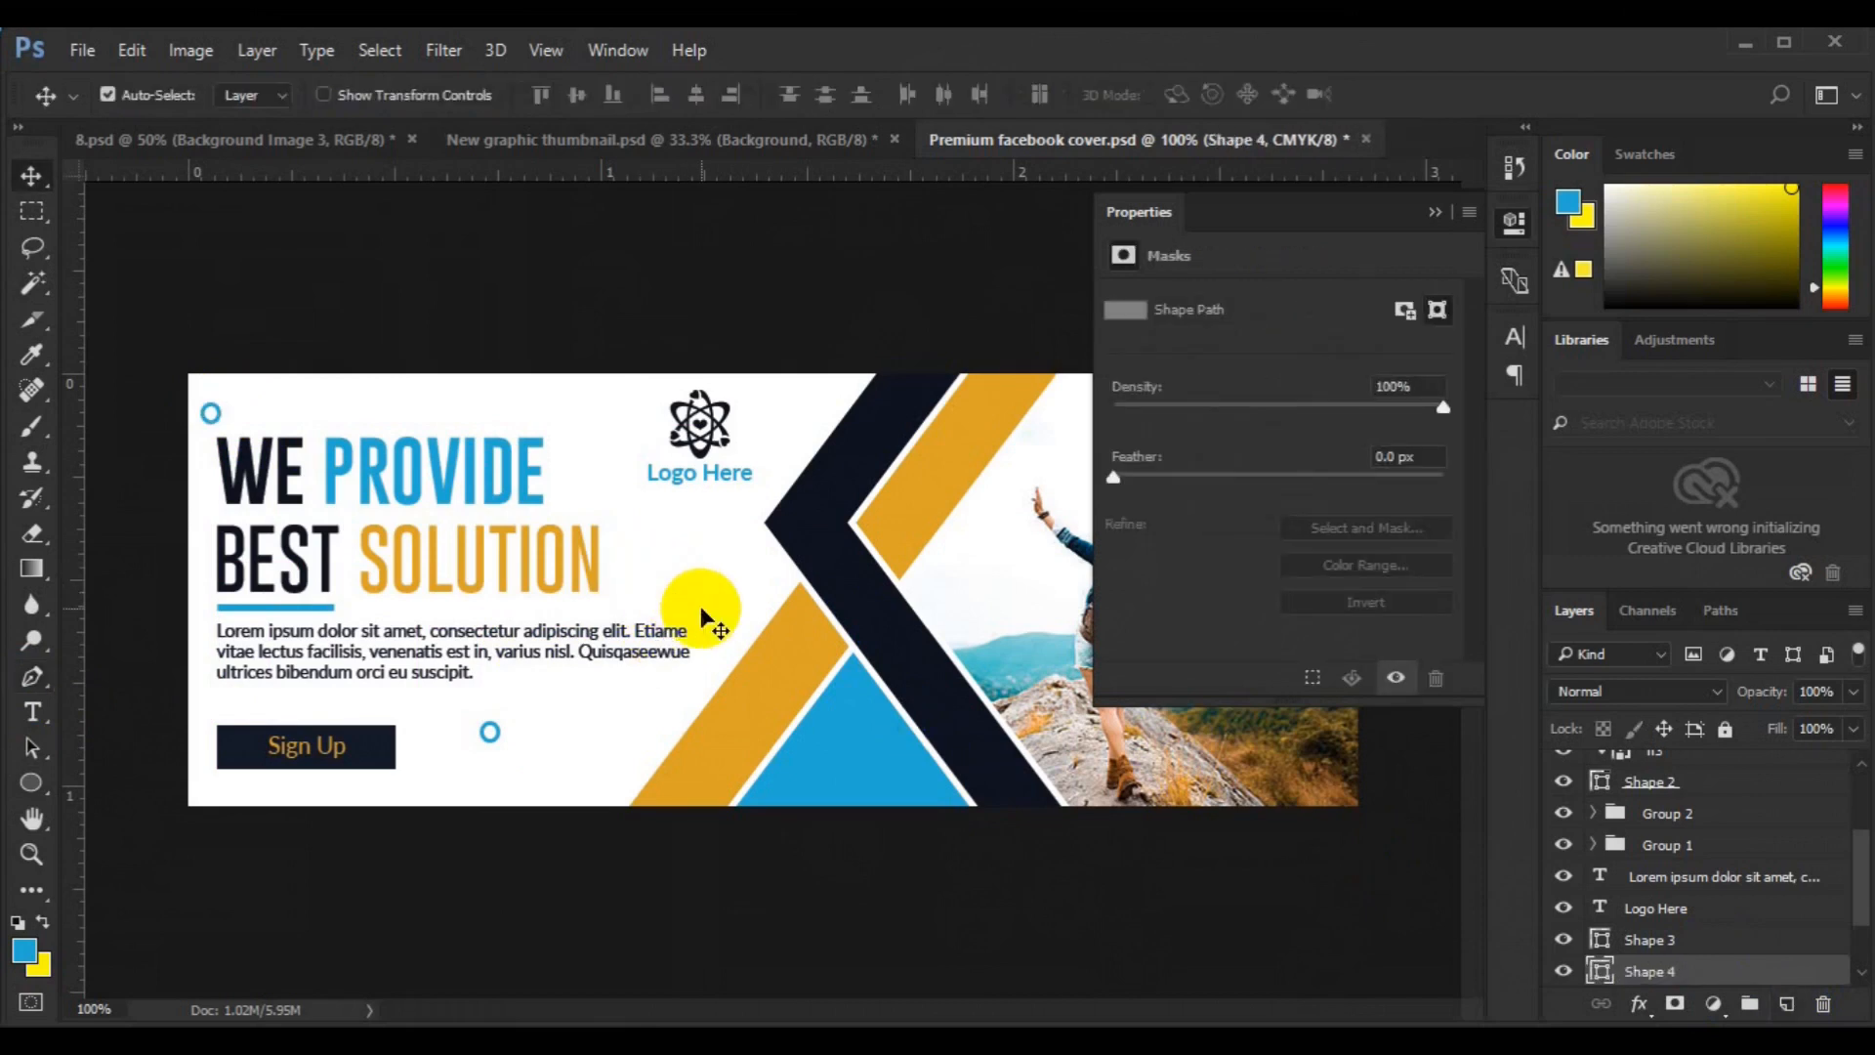
pyautogui.hotkey('ctrl', 't')
pyautogui.click(628, 94)
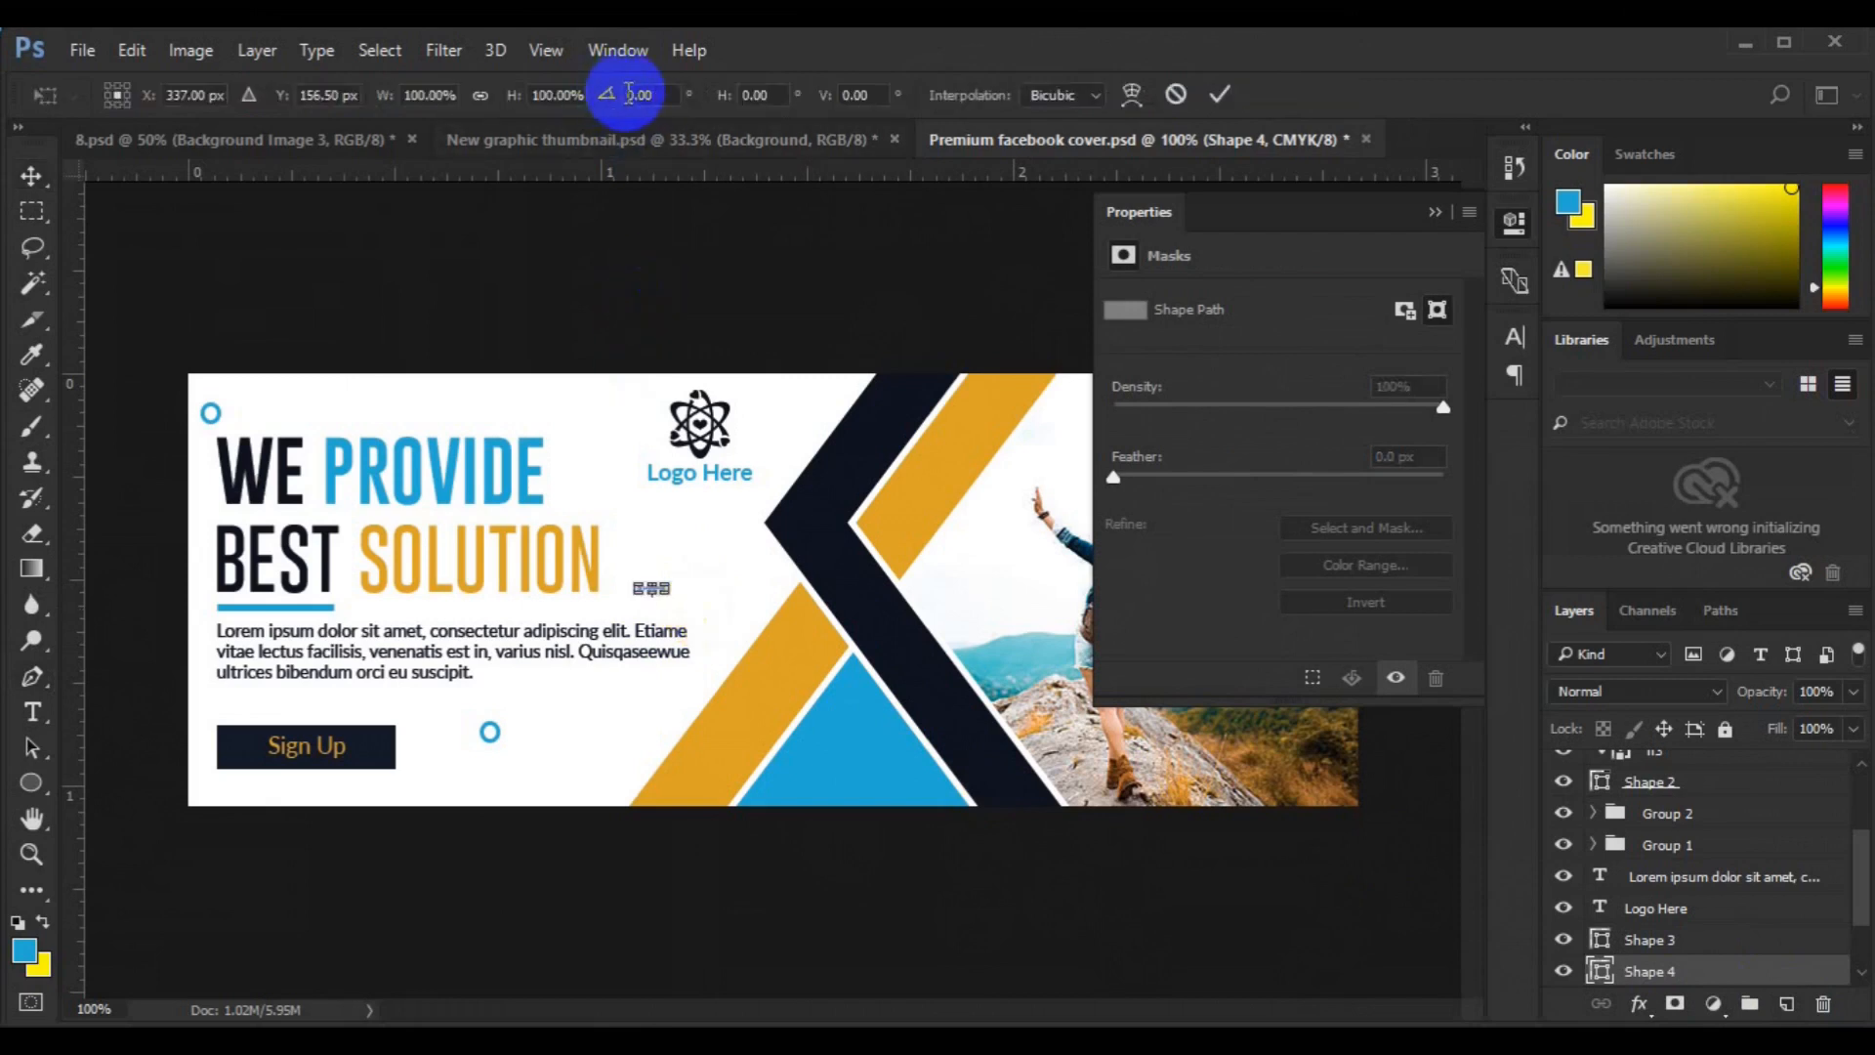
pyautogui.press('Return')
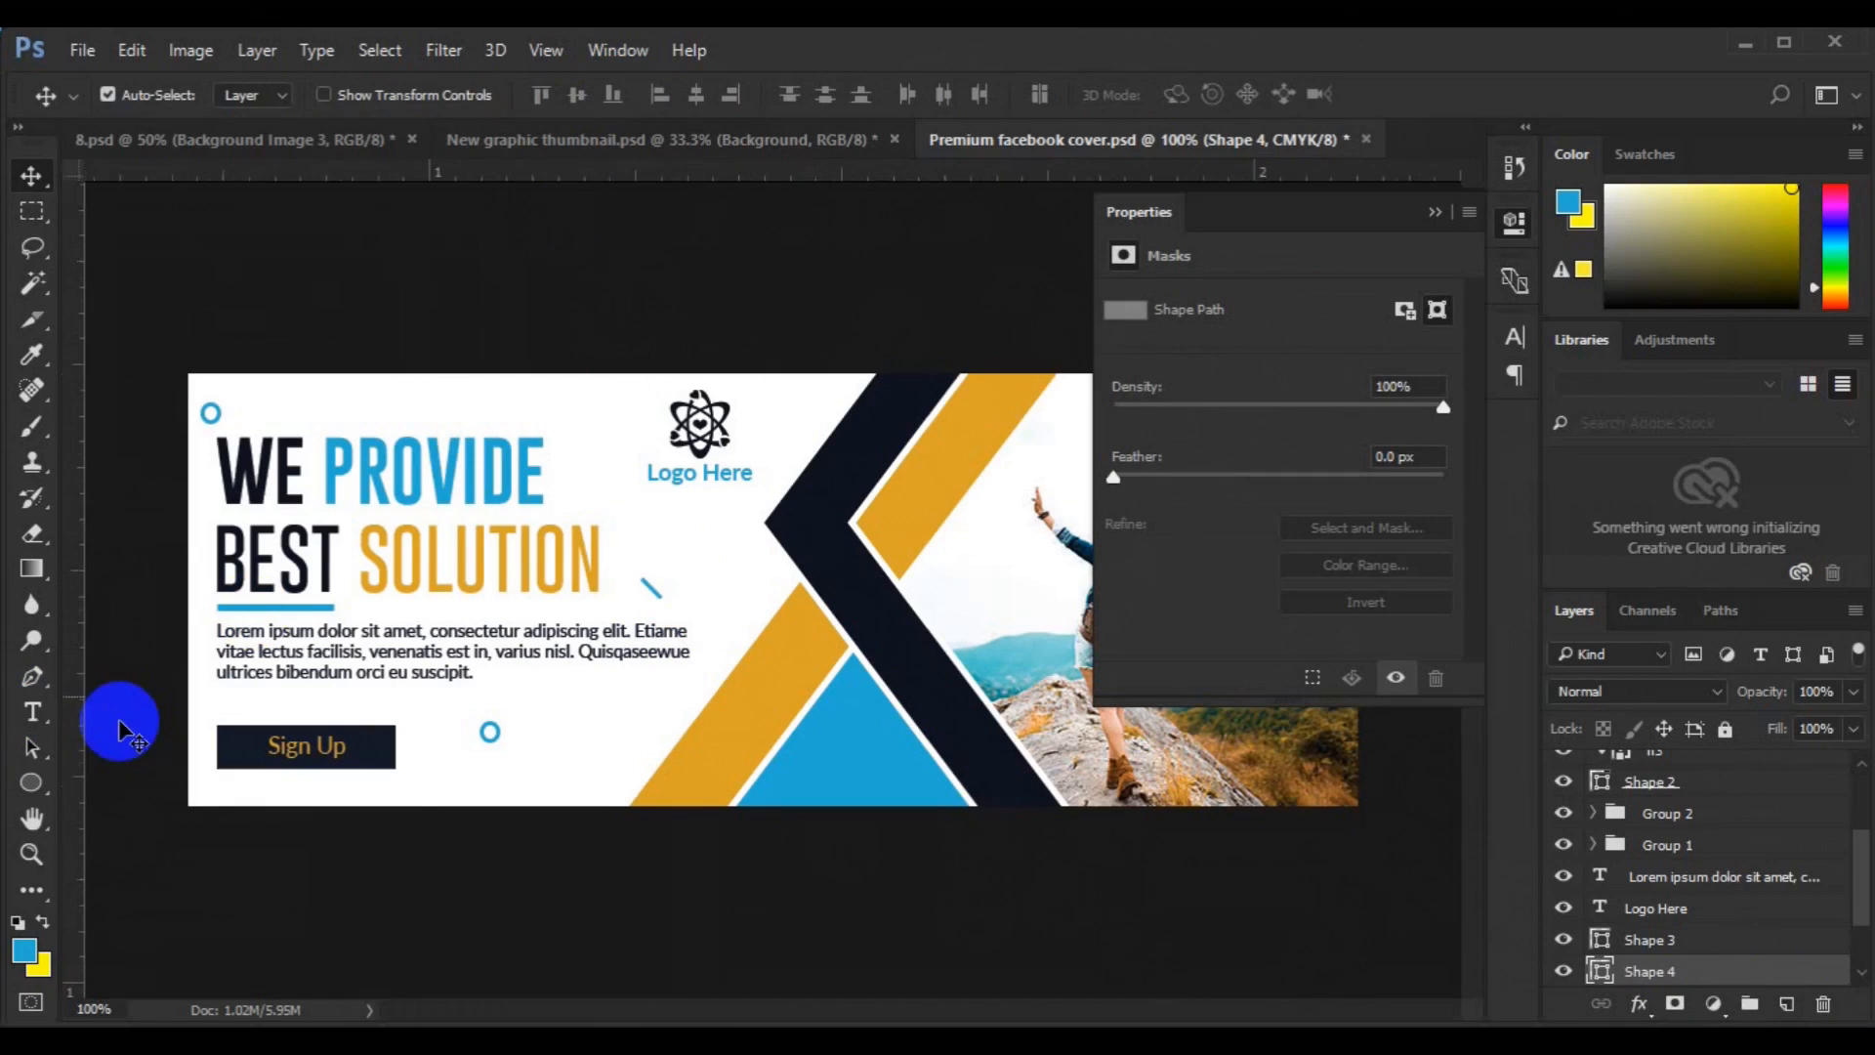
# - Duplicate the short diagonal line and flip the copy vertically so the two lines cross as an X
pyautogui.hotkey('ctrl', '+')
pyautogui.hotkey('ctrl', 'j')
pyautogui.hotkey('ctrl', 't')
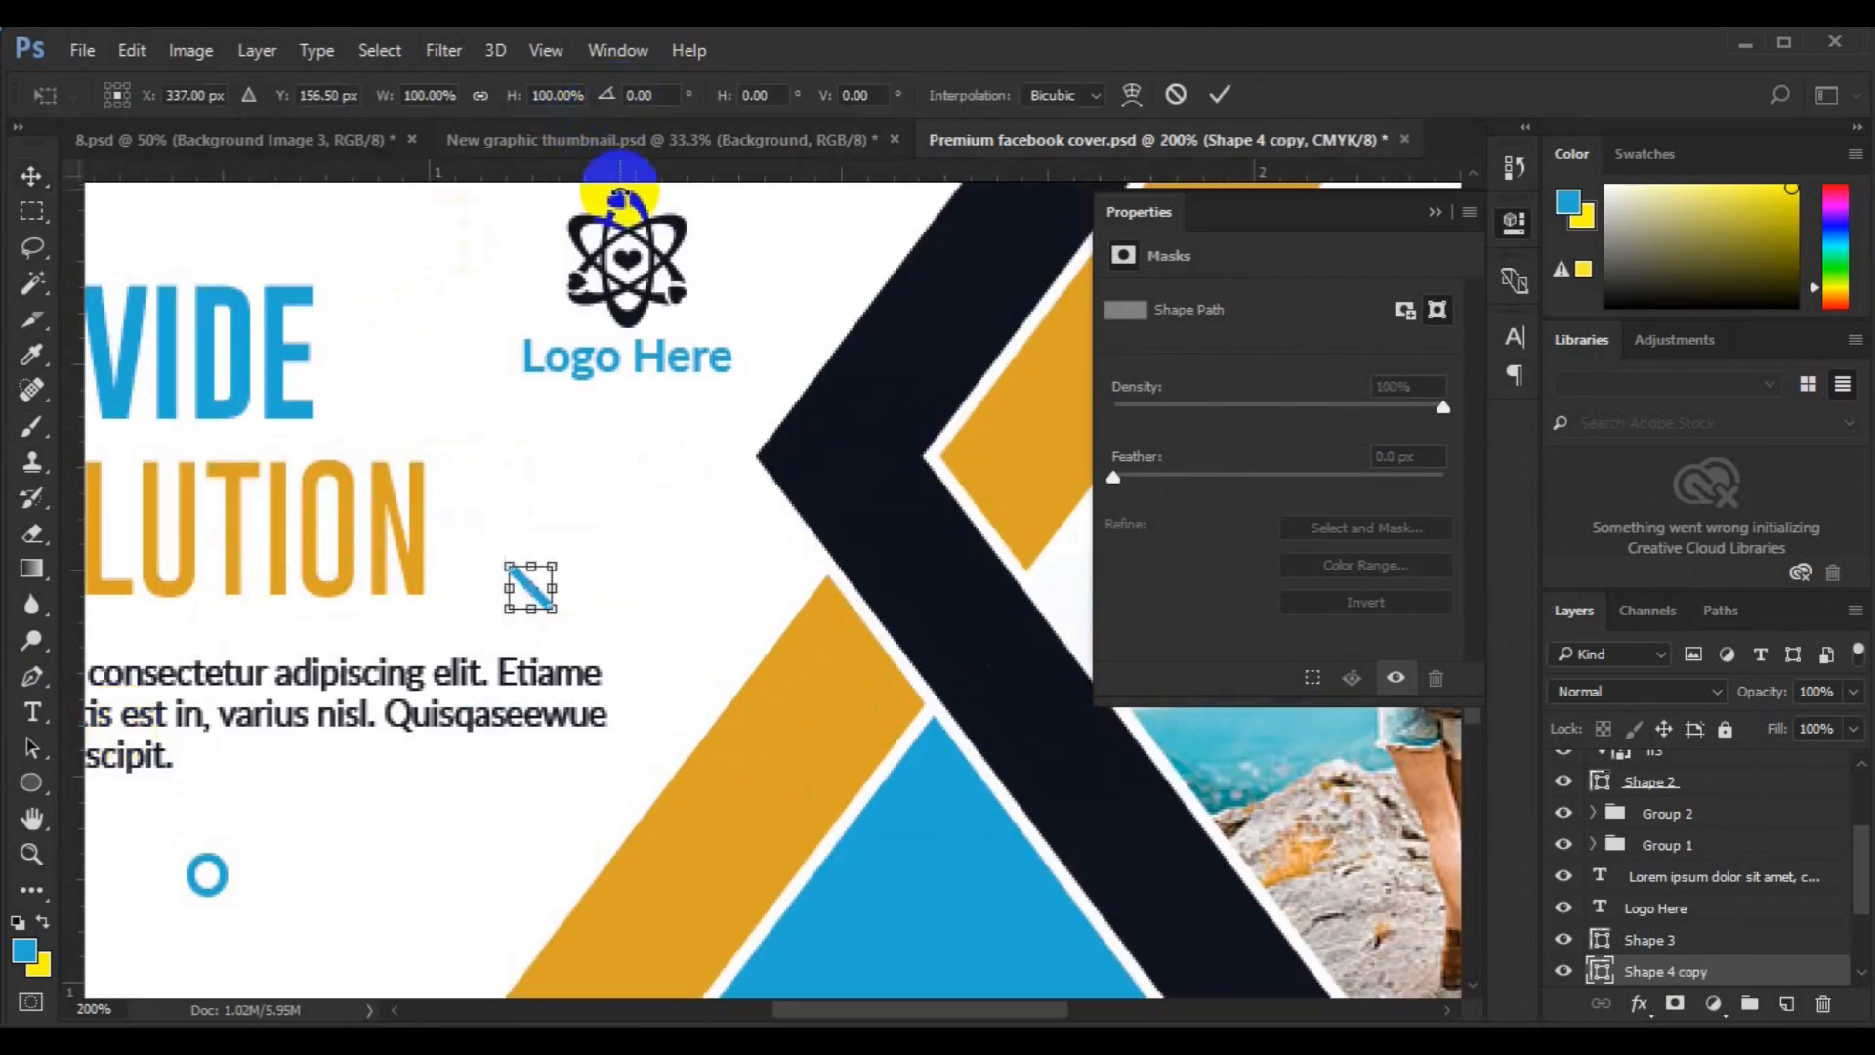
pyautogui.rightClick(527, 584)
pyautogui.click(590, 564)
pyautogui.press('Return')
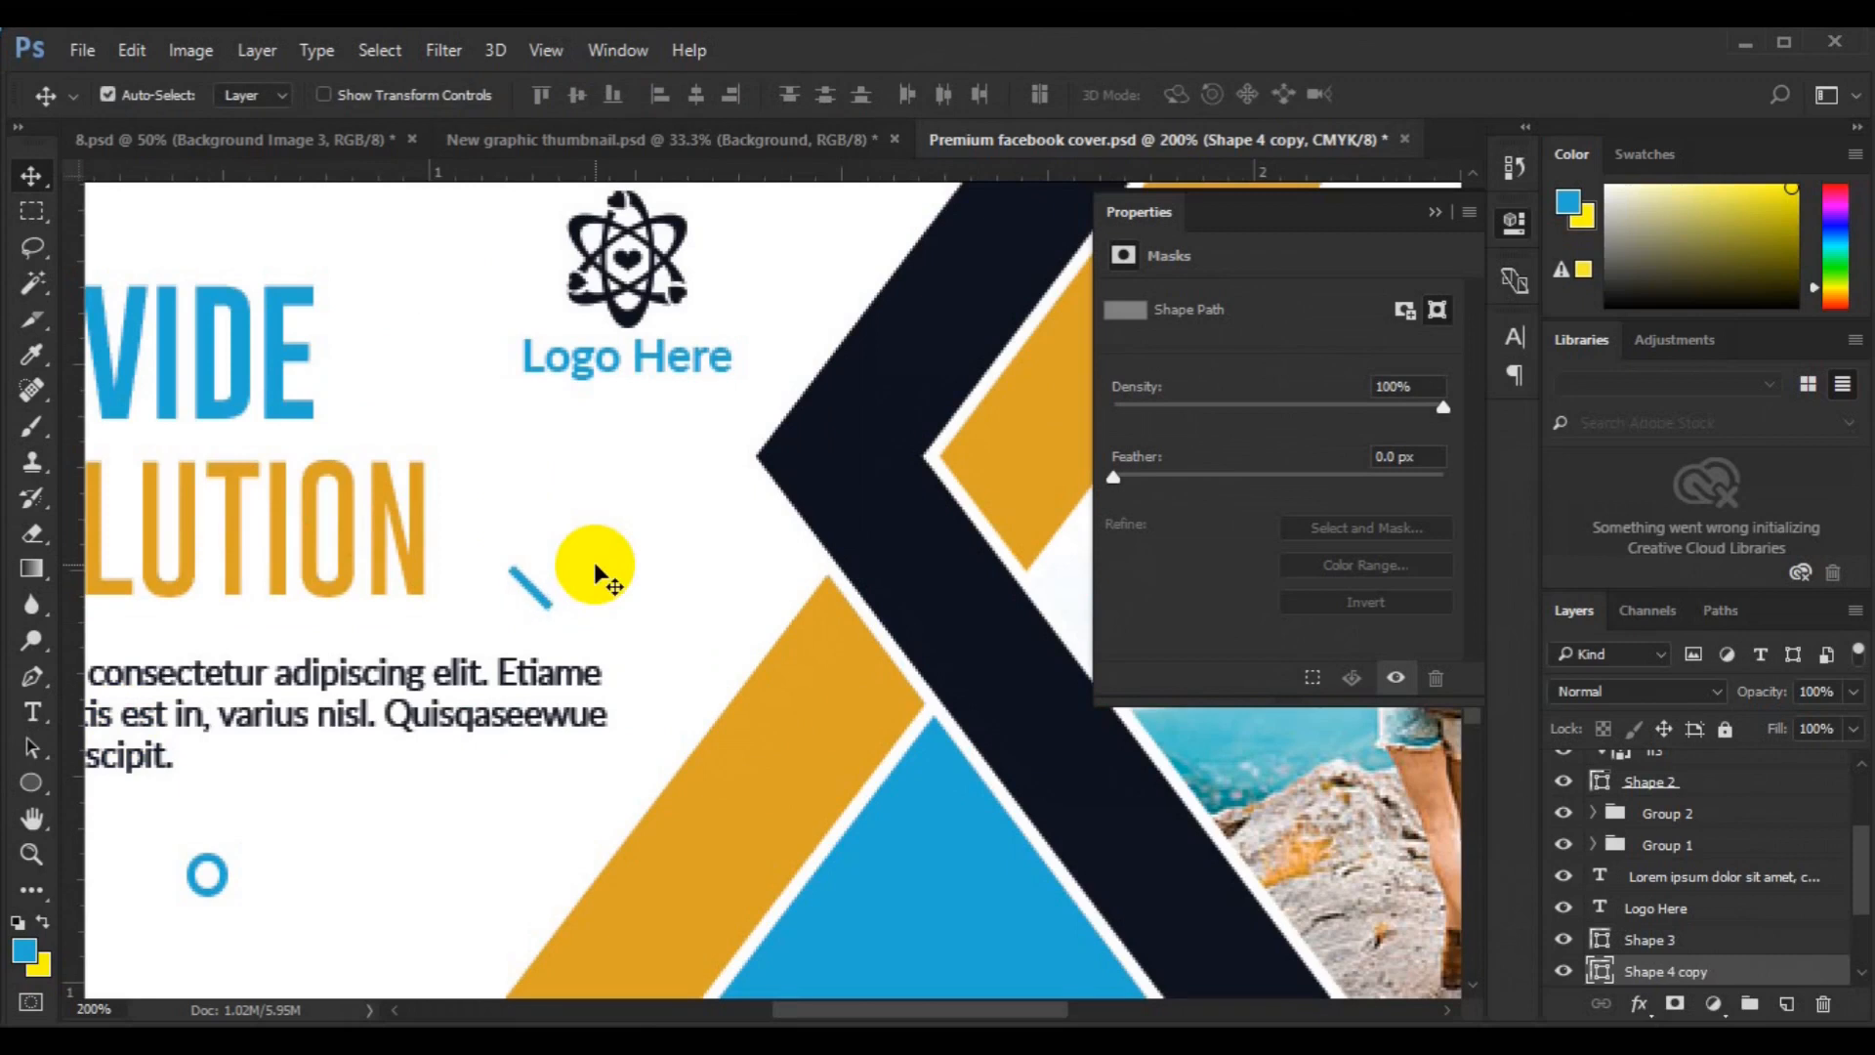
pyautogui.hotkey('ctrl', 't')
pyautogui.rightClick(528, 586)
pyautogui.click(600, 565)
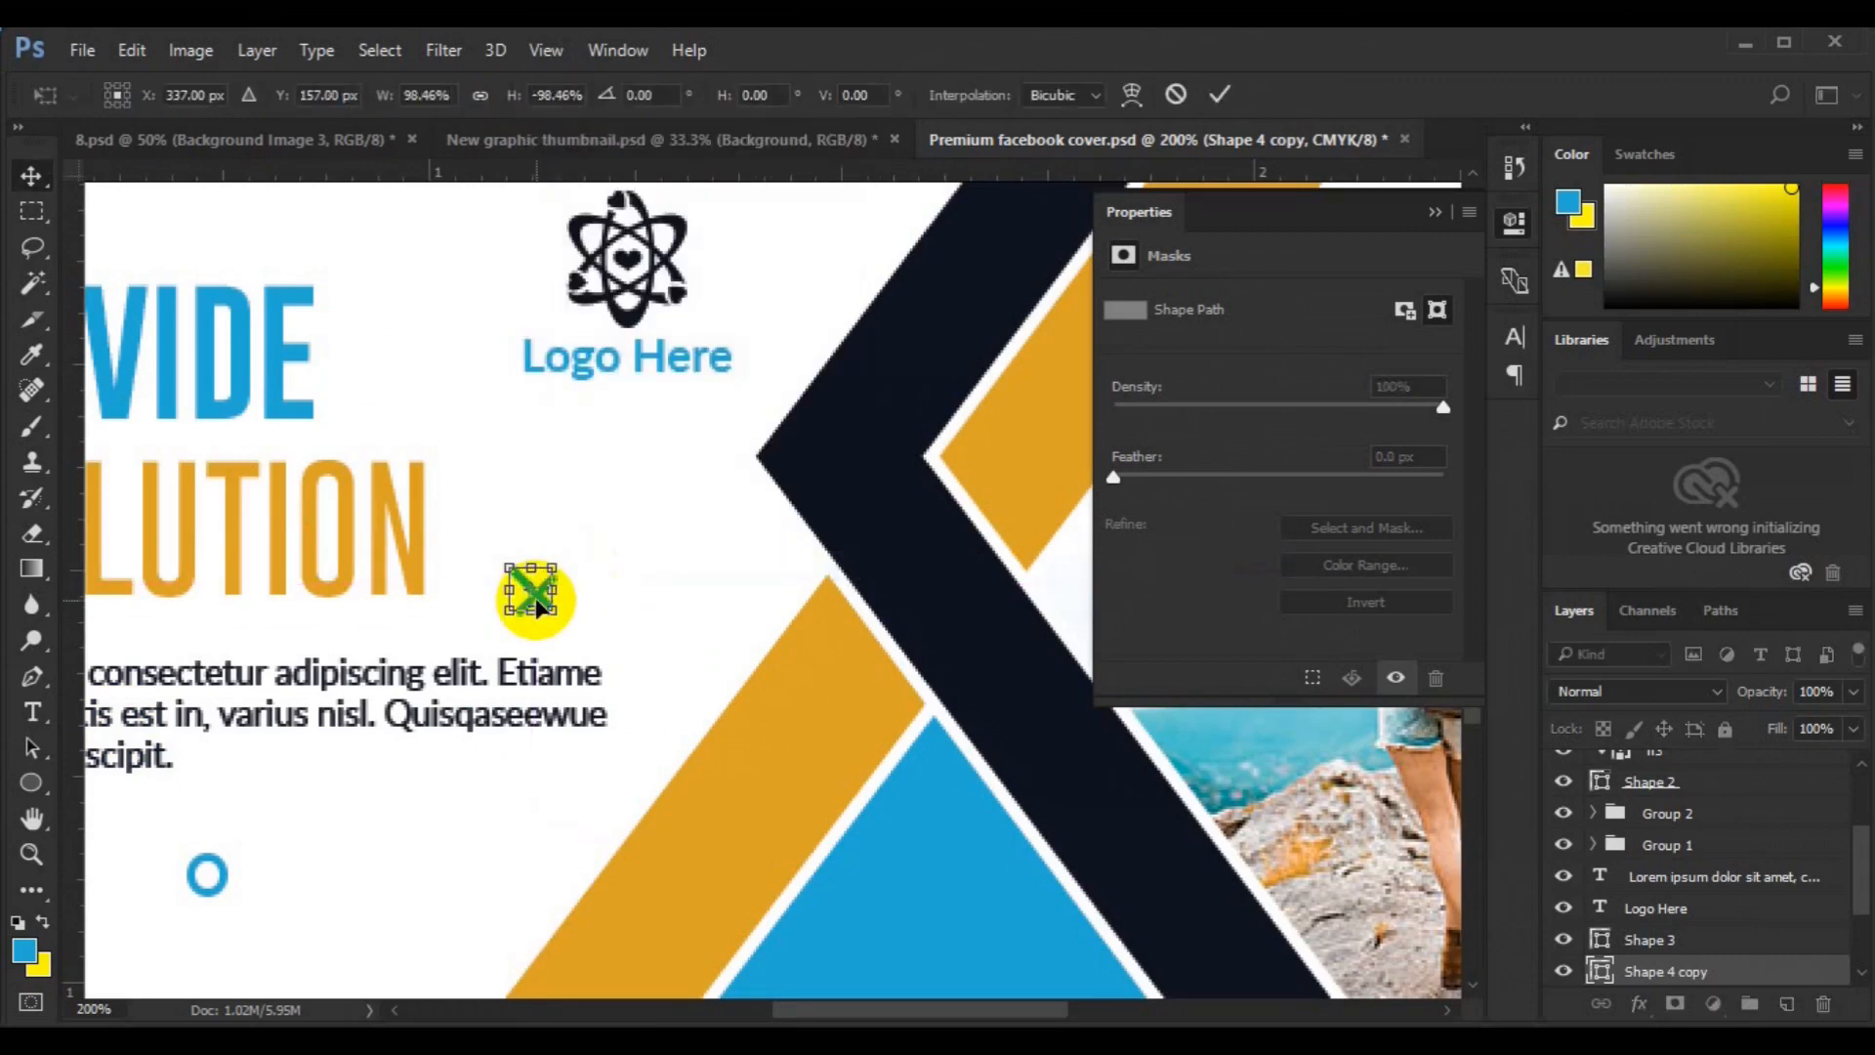
pyautogui.press('Return')
# - Try to align the copied line with the atom icon layer, and undo the alignment
pyautogui.keyDown('shift'); pyautogui.click(1602, 939); pyautogui.keyUp('shift')
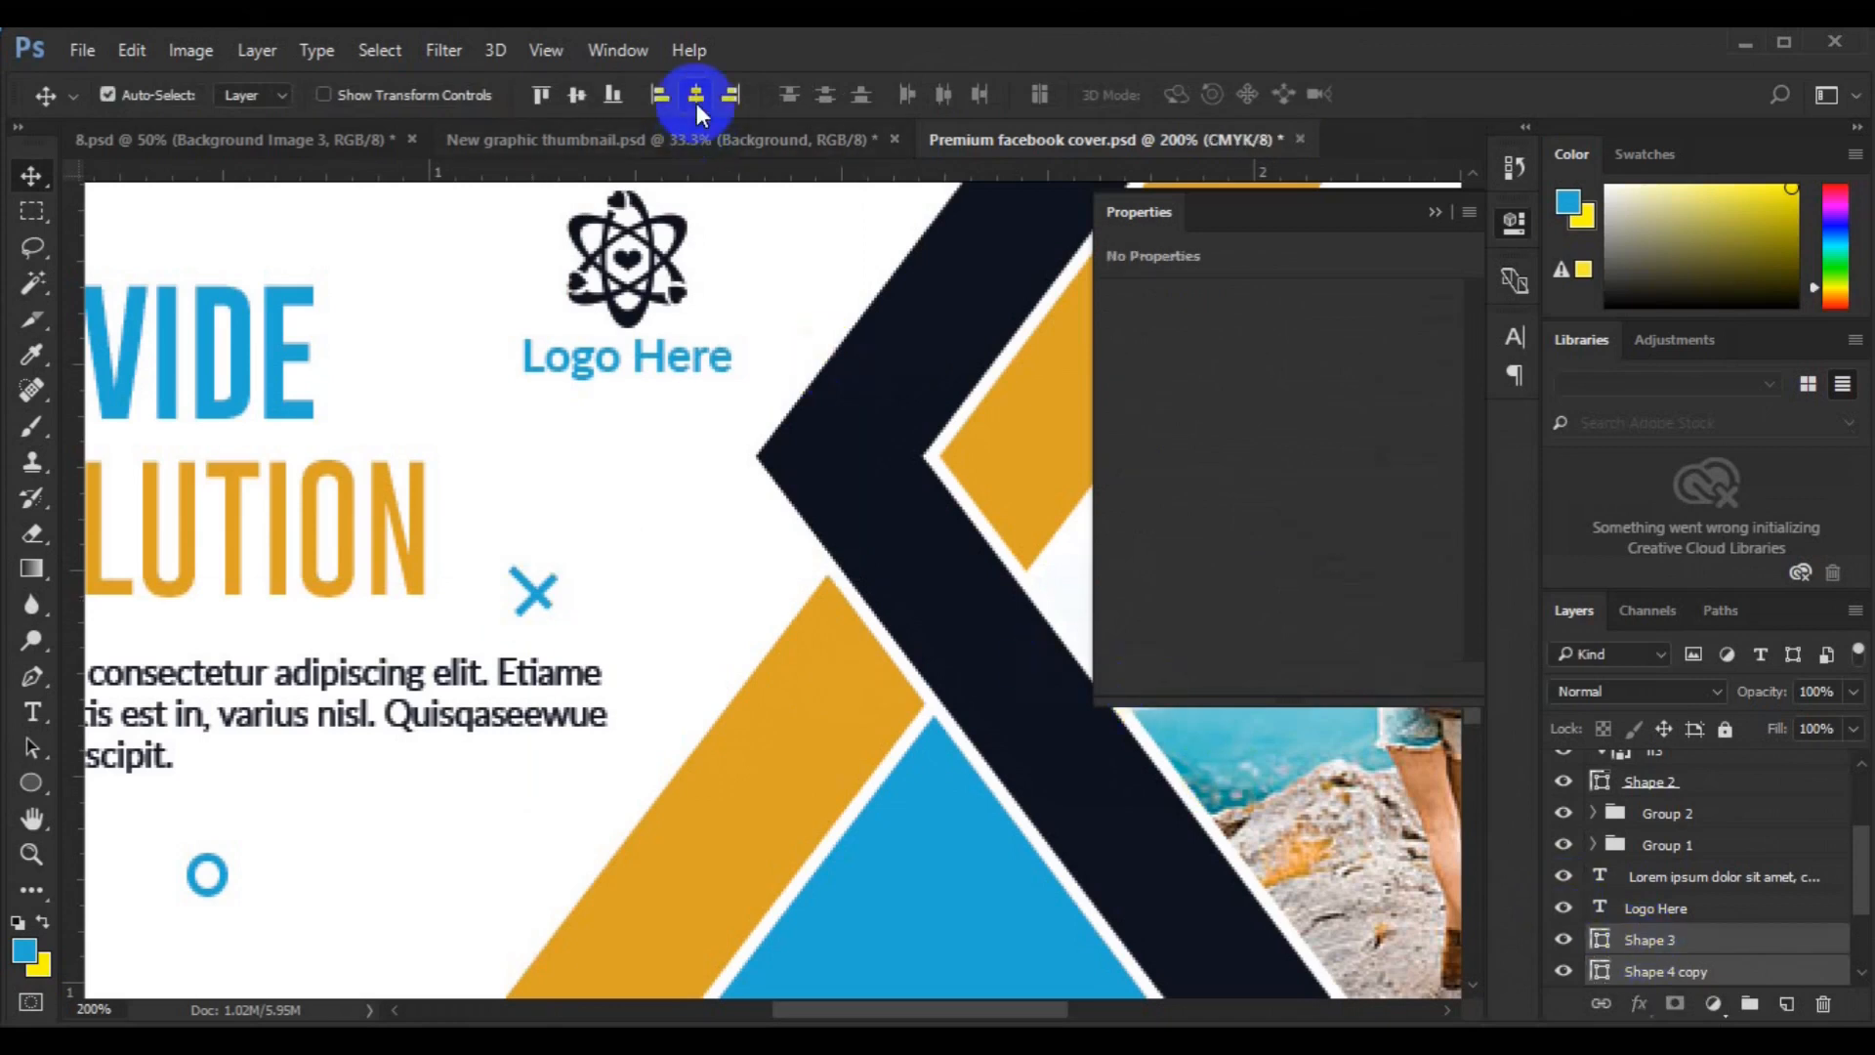
pyautogui.click(695, 102)
pyautogui.click(580, 102)
pyautogui.hotkey('ctrl', 'z')
pyautogui.click(140, 55)
pyautogui.click(224, 115)
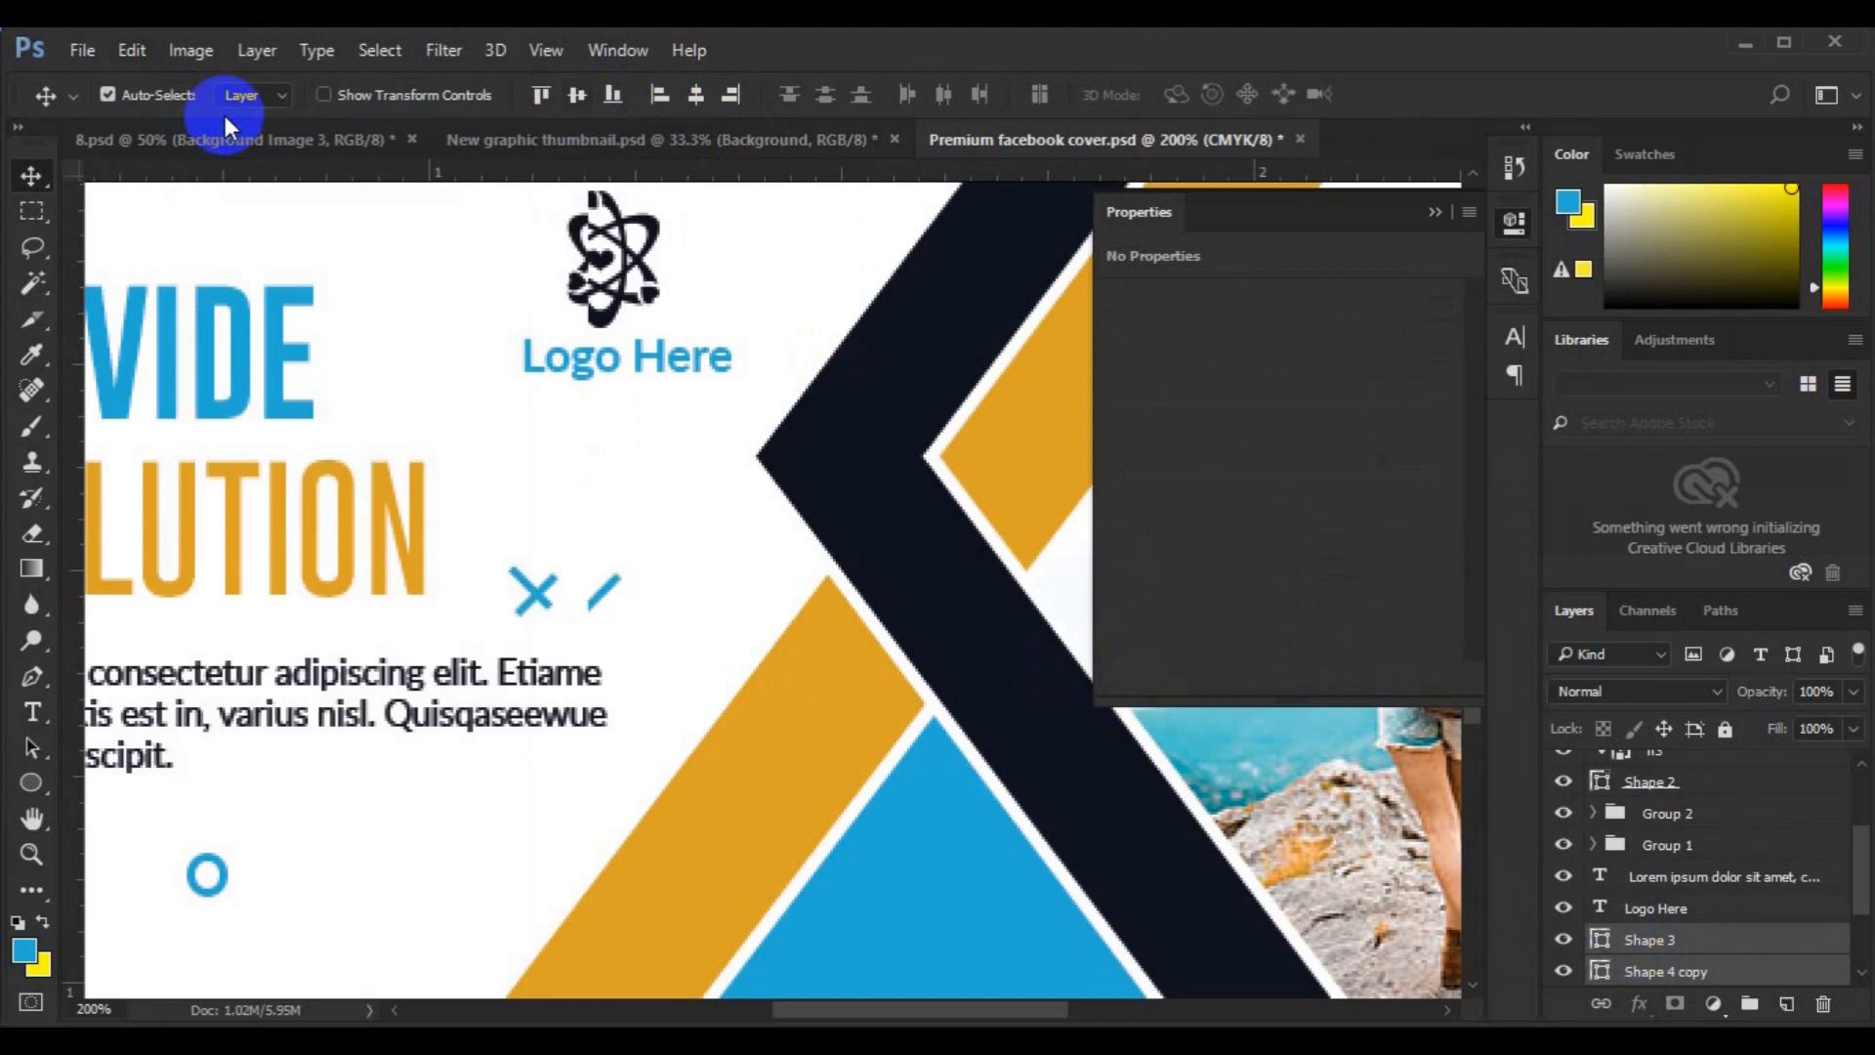
# - Select the Shape 4 copy and Shape 4 layers and align the centers of the two crossing lines
pyautogui.click(1861, 976)
pyautogui.click(1862, 976)
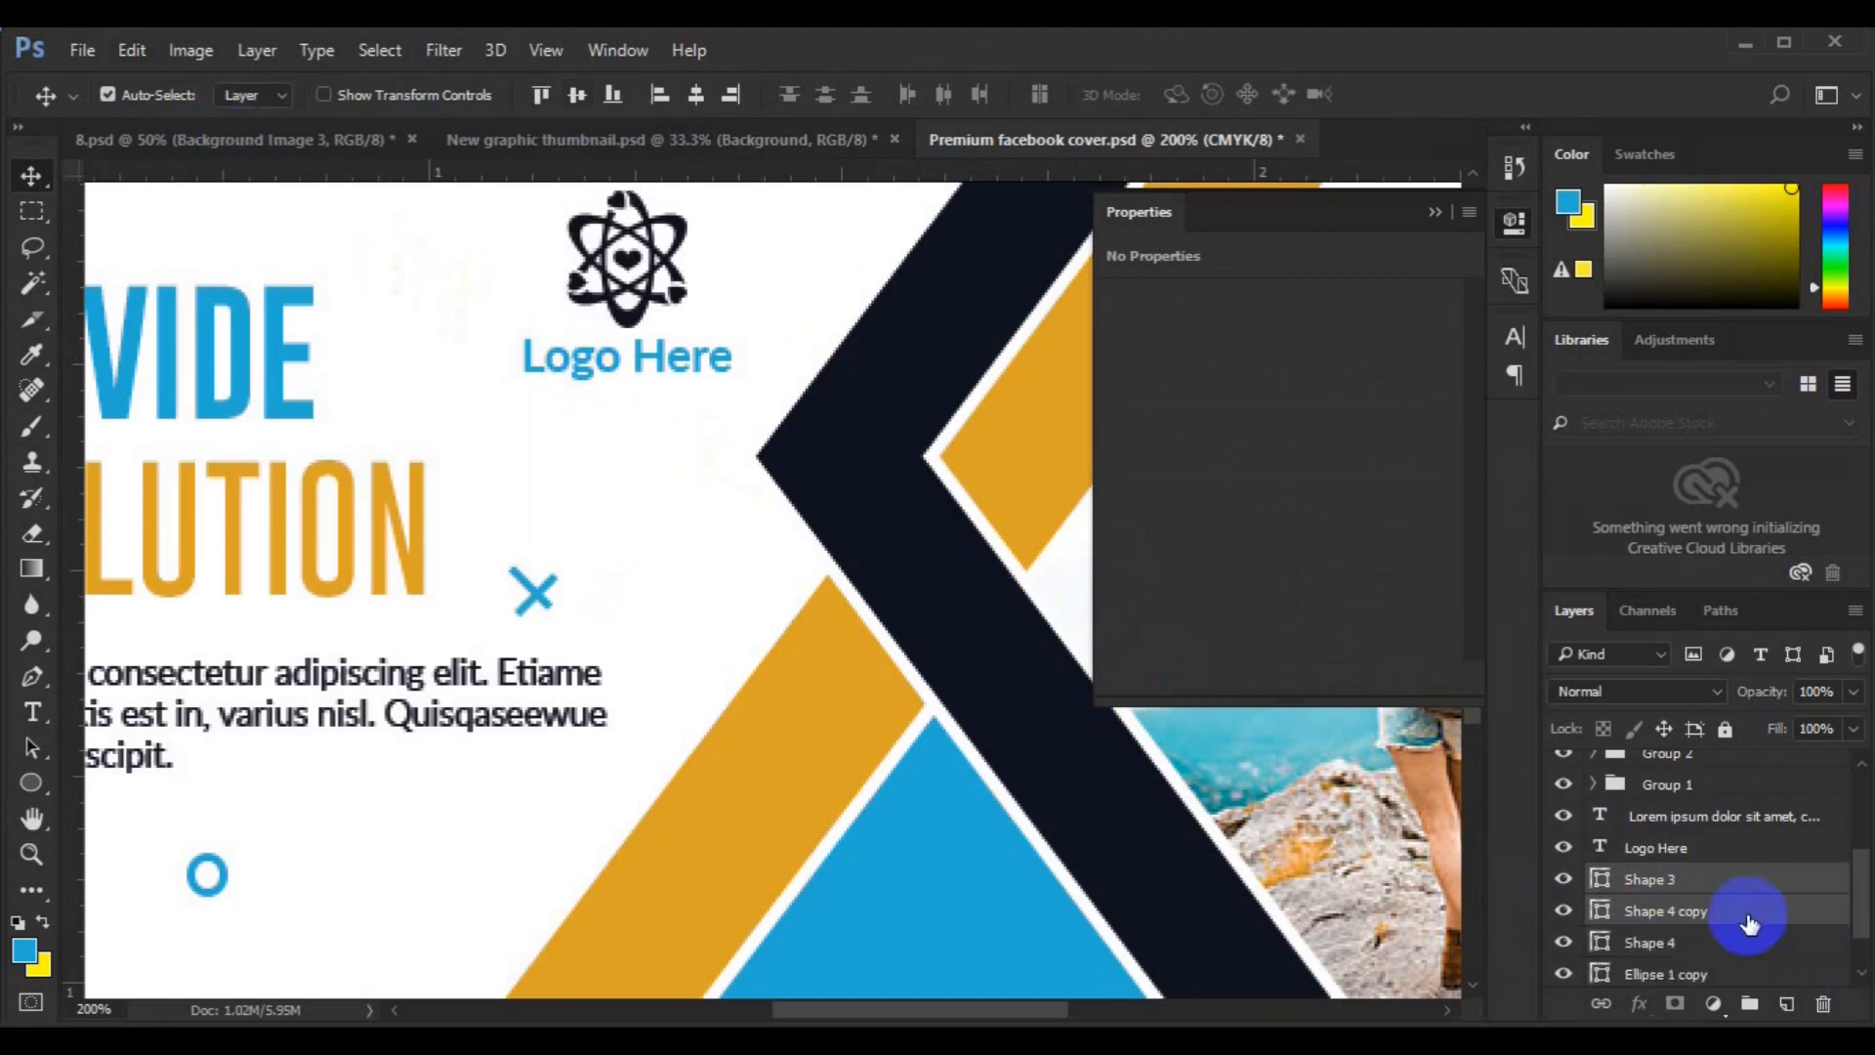
pyautogui.click(1748, 918)
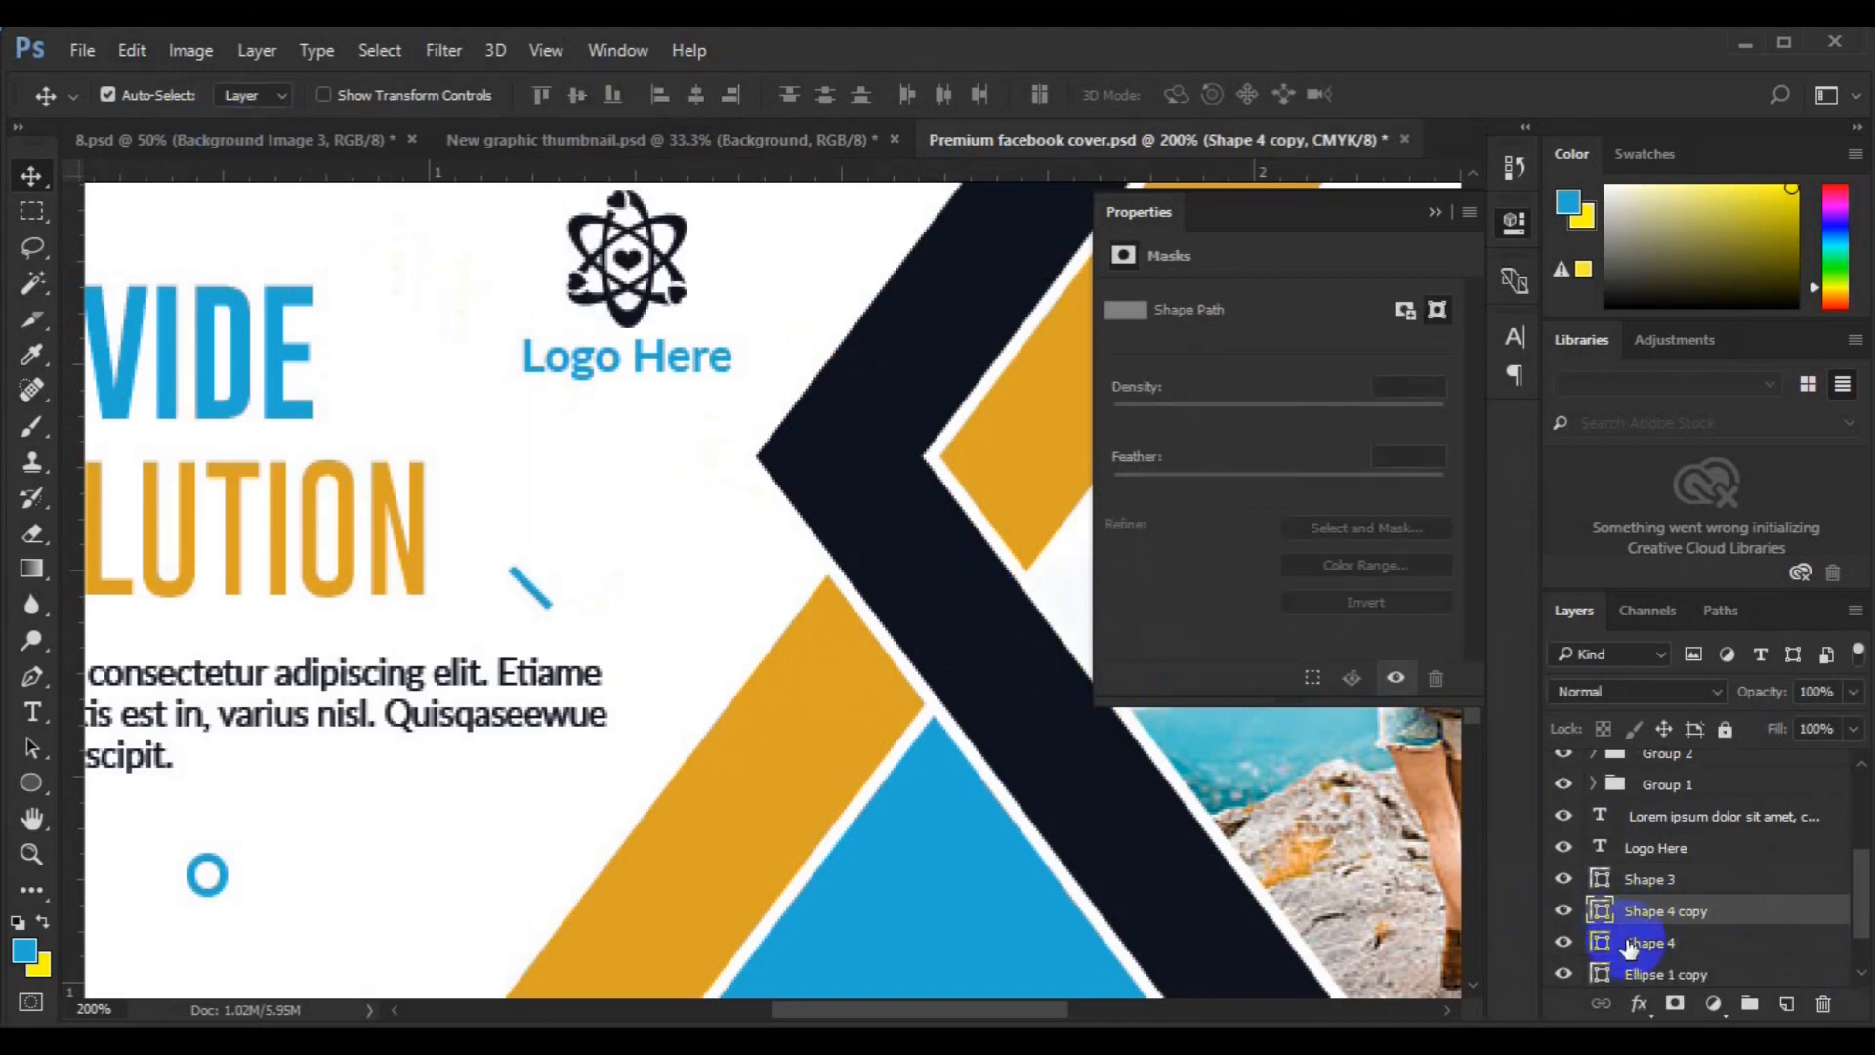
pyautogui.keyDown('shift'); pyautogui.click(1629, 947); pyautogui.keyUp('shift')
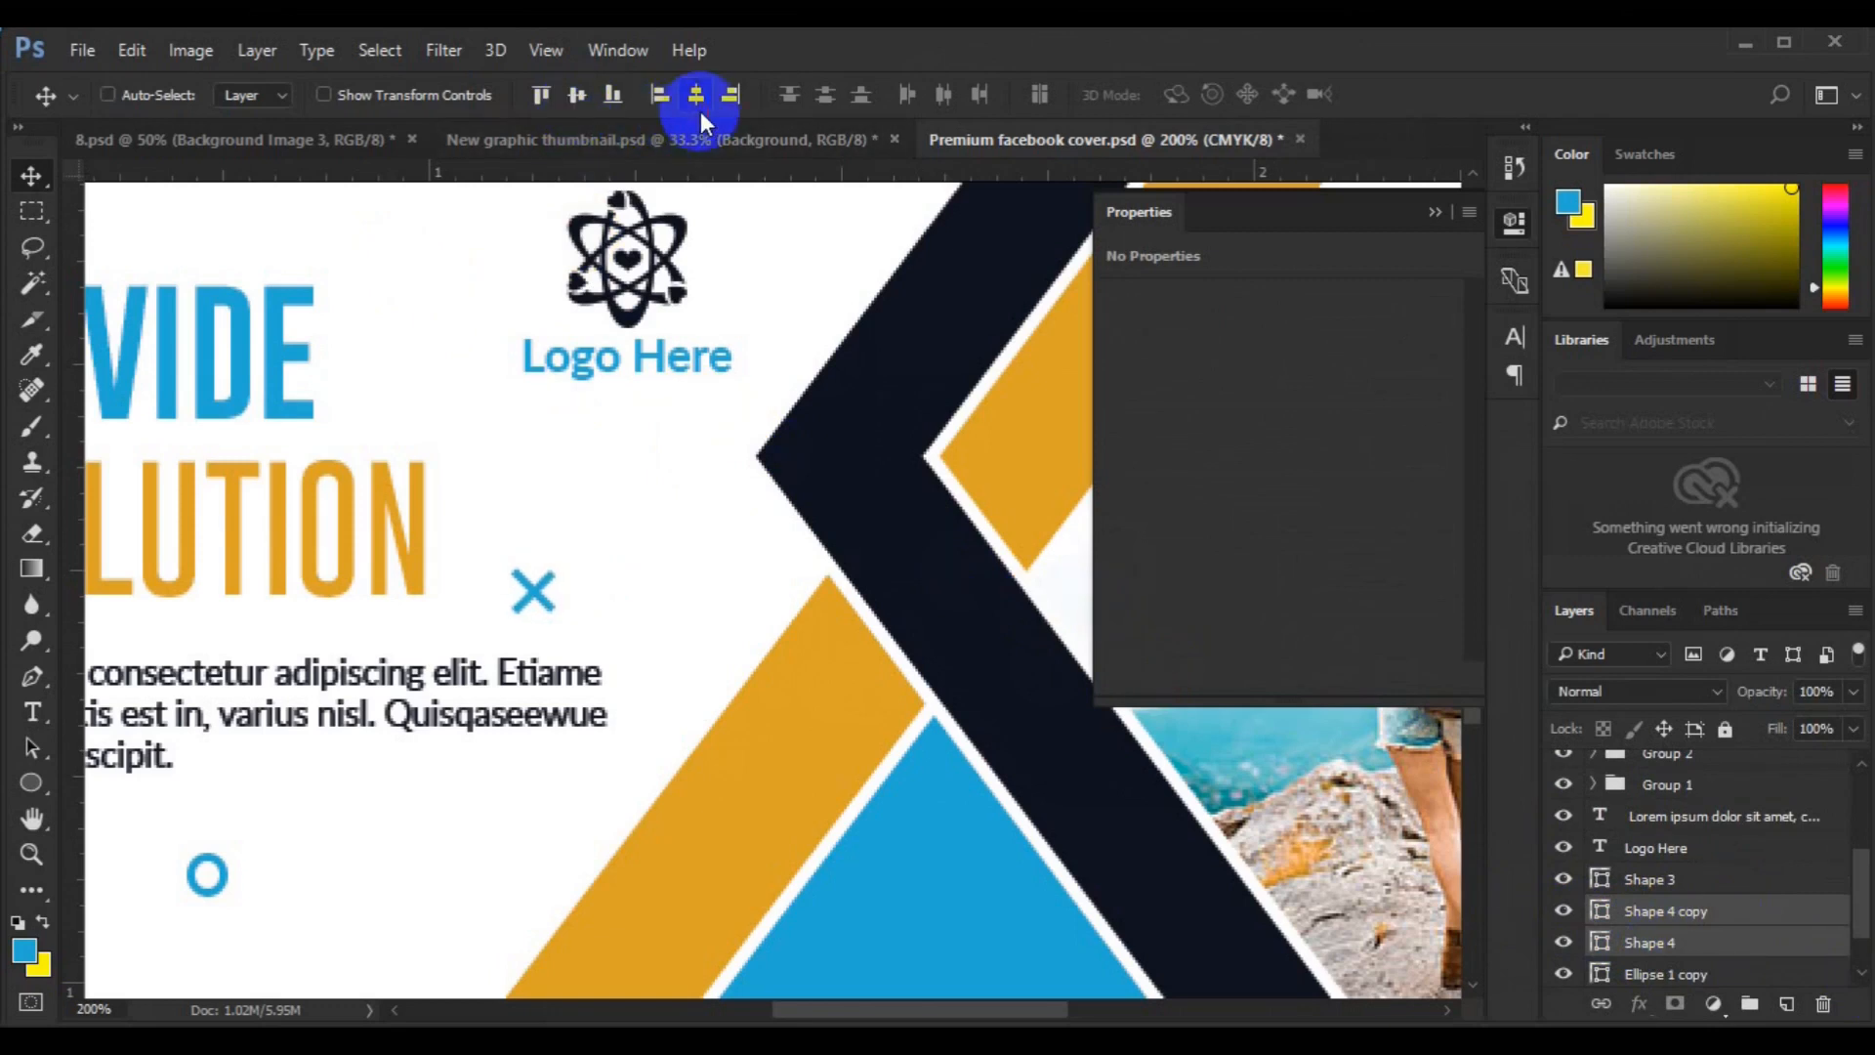
pyautogui.hotkey('ctrl', '-')
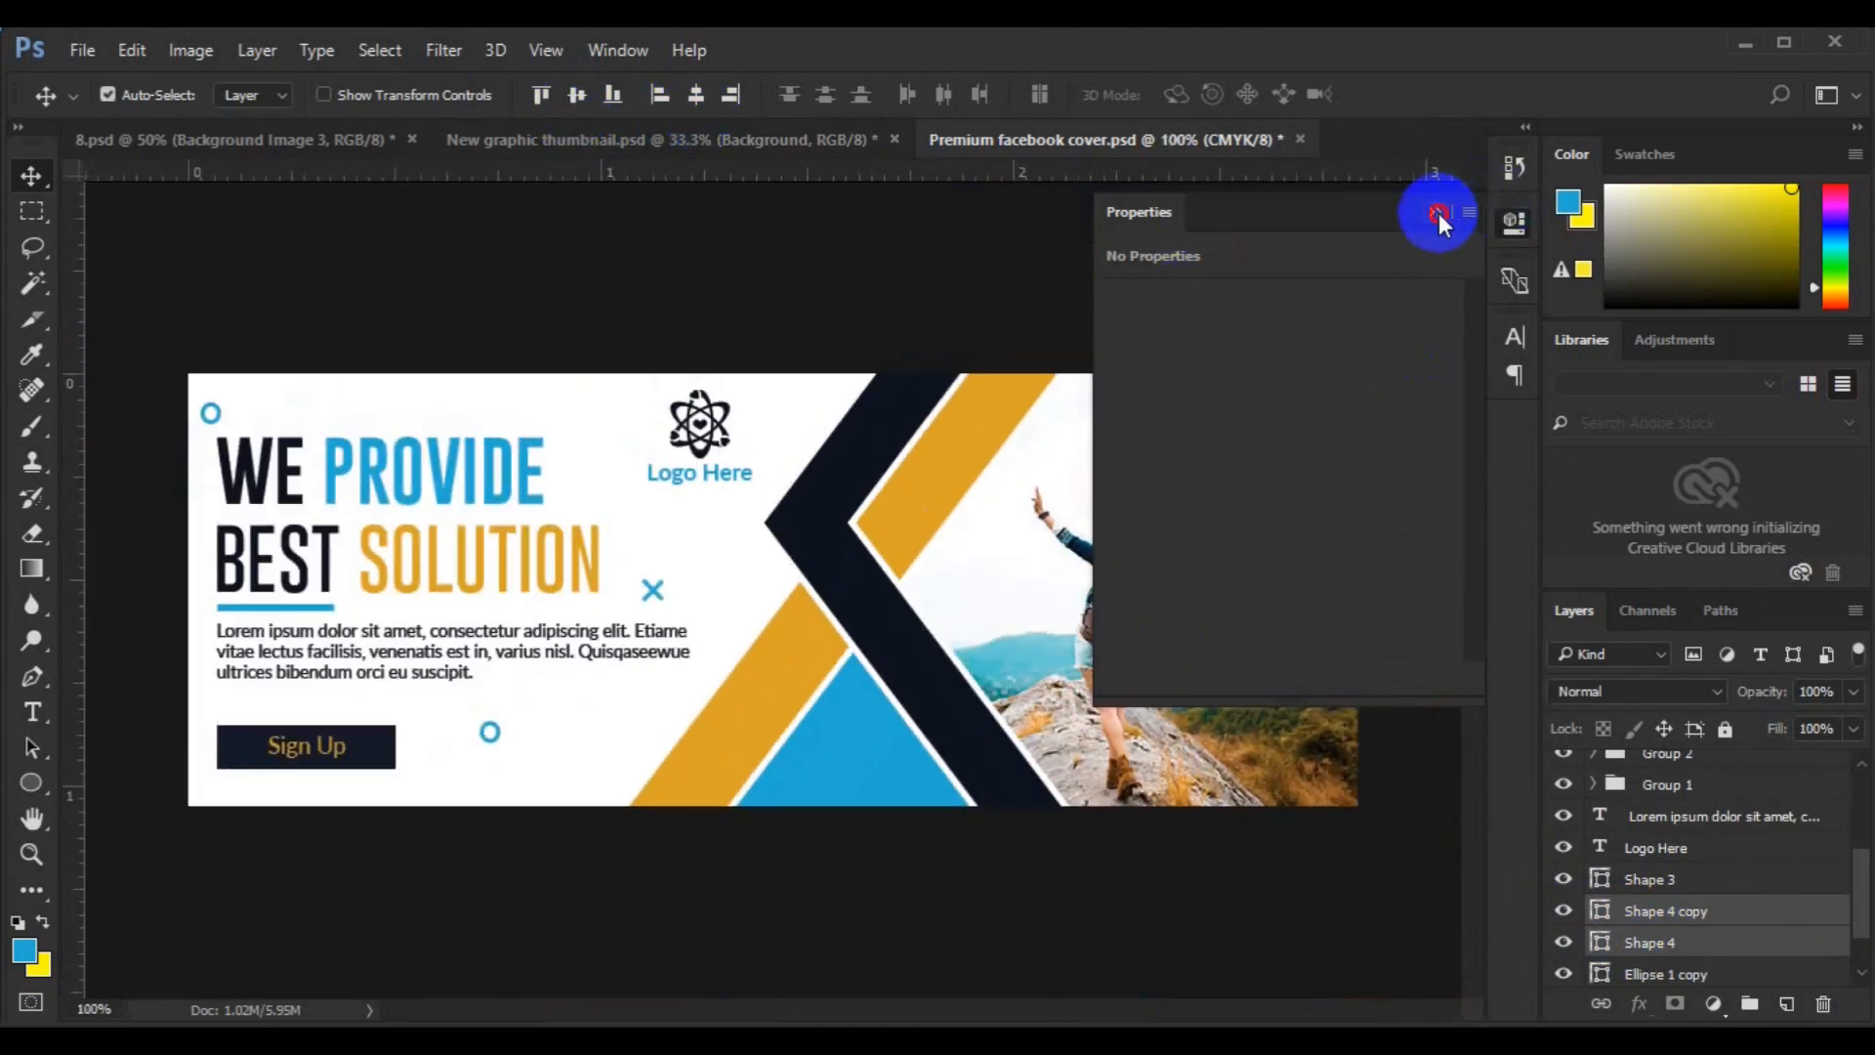